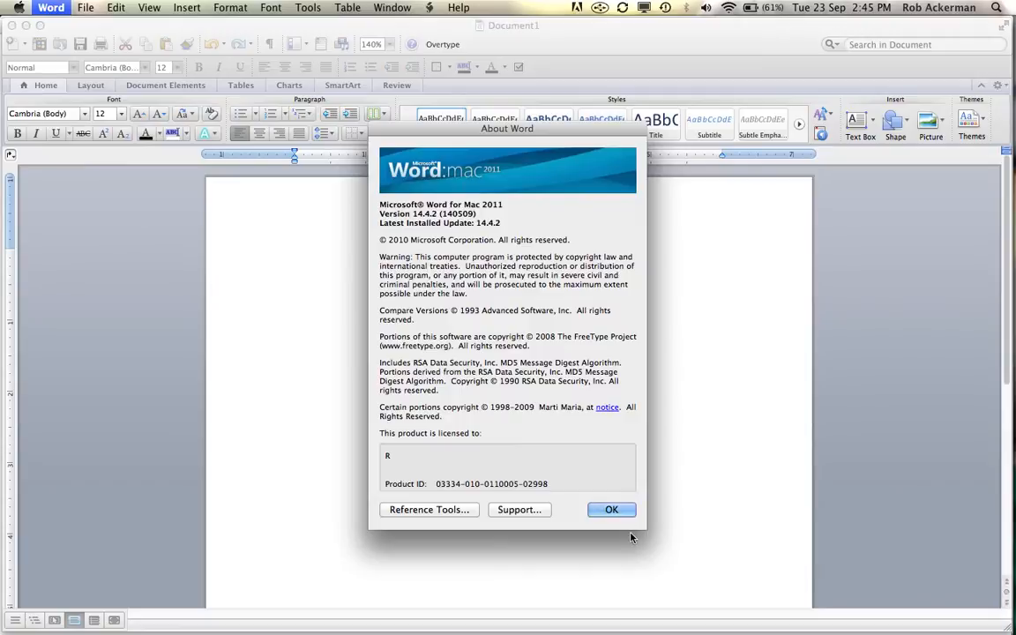
# - Close the About Word window and switch to Chrome
pyautogui.click(611, 510)
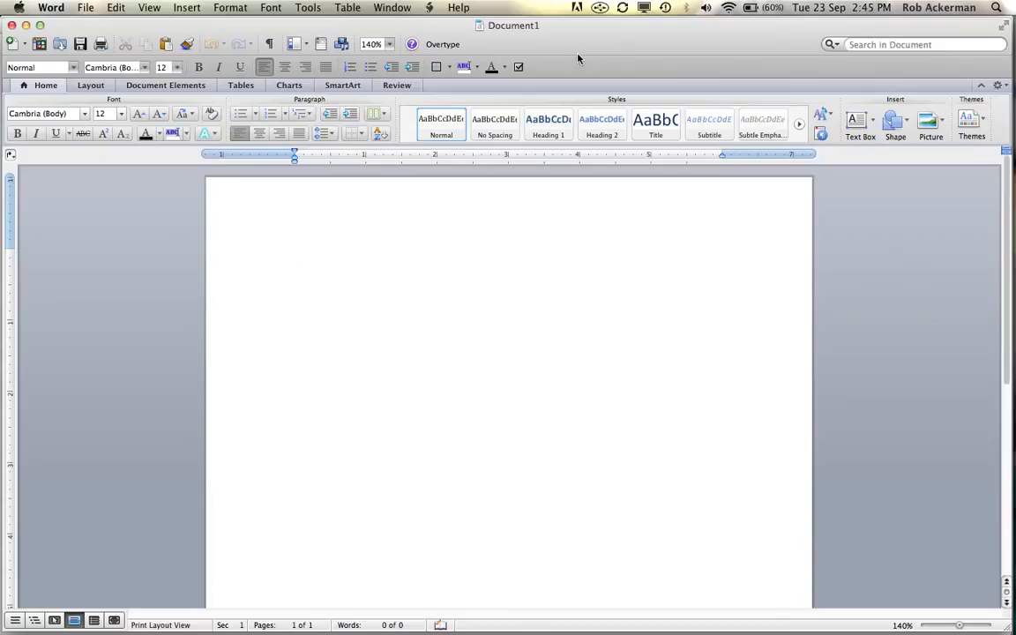
pyautogui.press('super+Tab')
pyautogui.press('super+Tab')
pyautogui.press('super+Tab')
pyautogui.press('super+Tab')
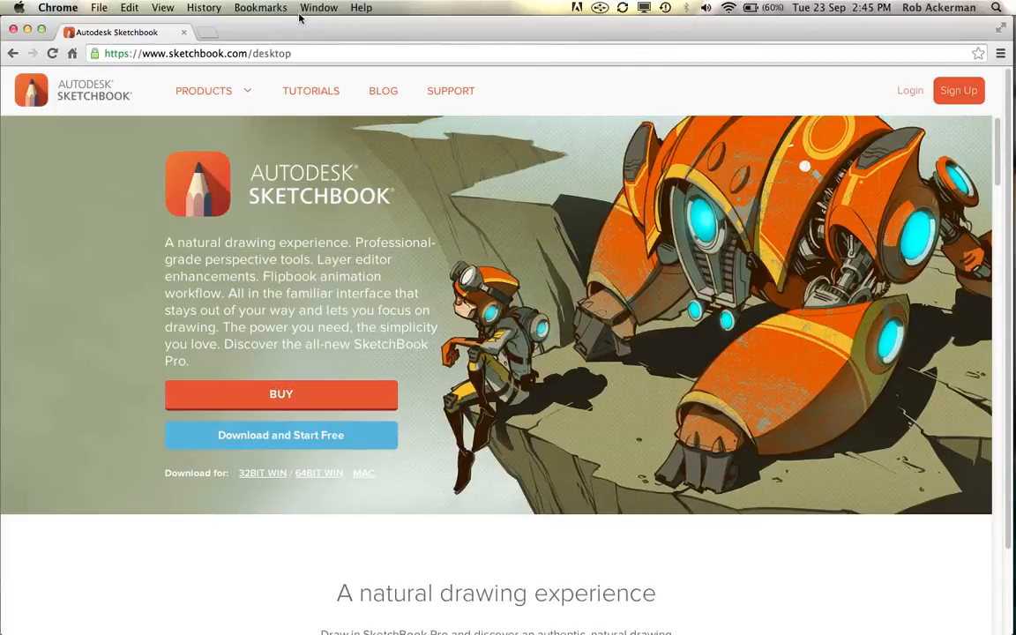
# - Open a new browser tab and enter the search query "how do i type equations into word version"
pyautogui.click(205, 33)
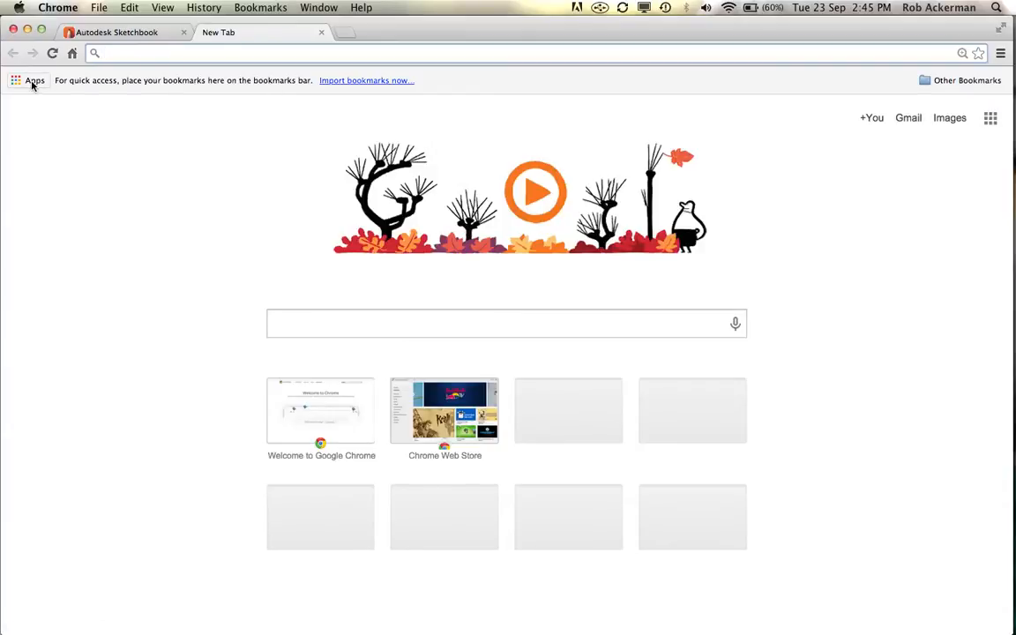
pyautogui.click(355, 325)
pyautogui.write('how ')
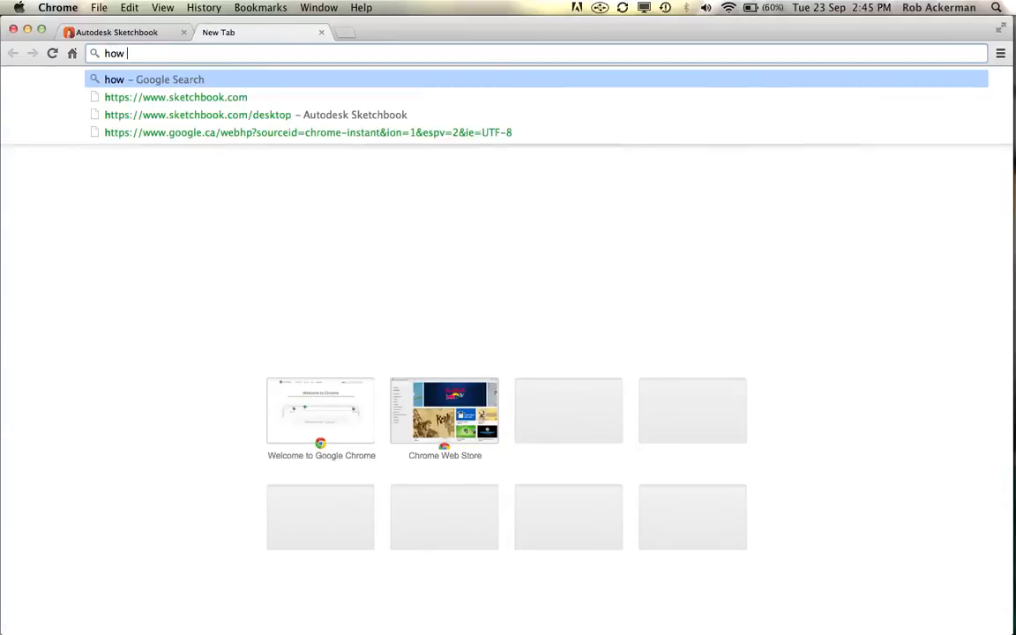
pyautogui.write('do i type qeu')
pyautogui.press('BackSpace')
pyautogui.press('BackSpace')
pyautogui.press('BackSpace')
pyautogui.write('equations i')
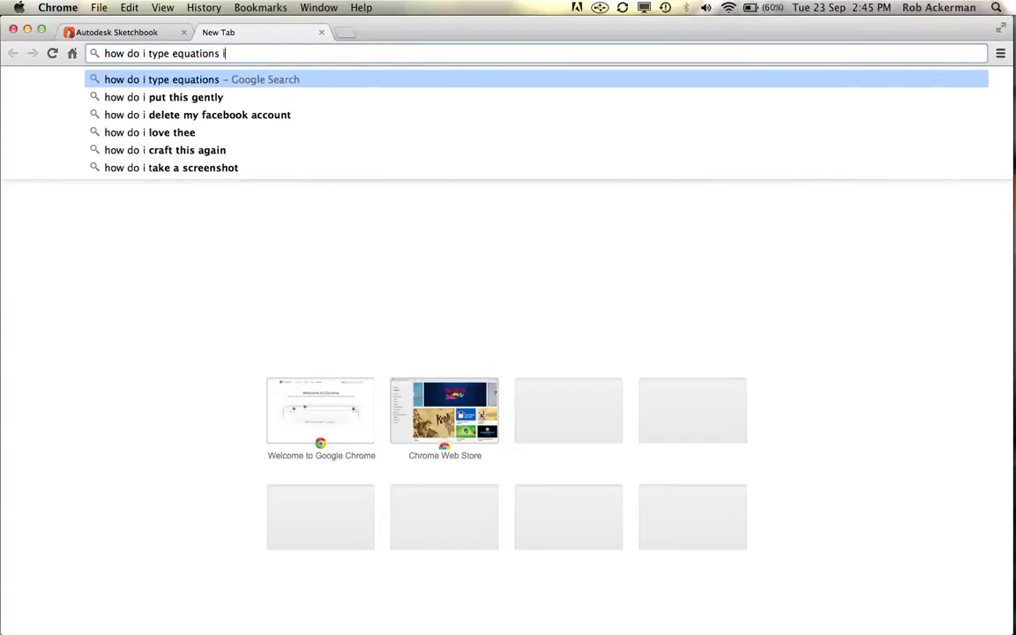
pyautogui.write('nto word ')
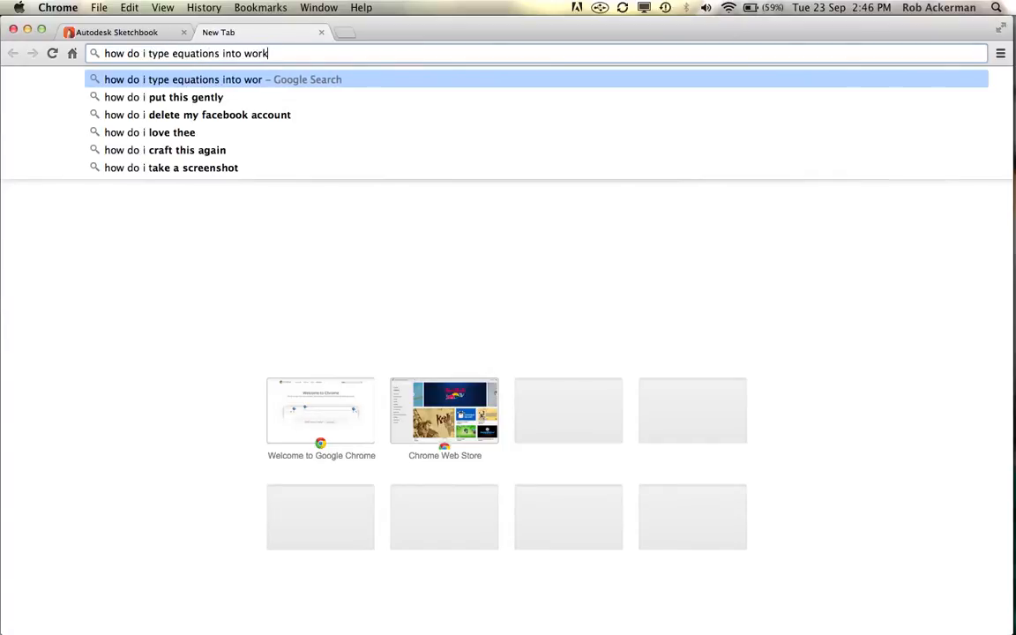
pyautogui.write('version')
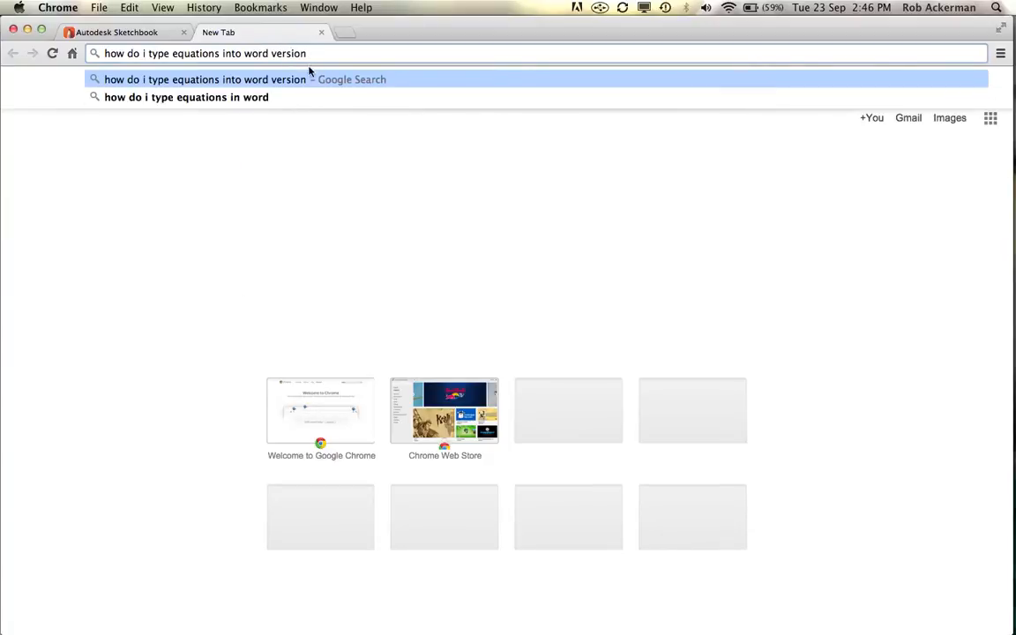
# - Copy the query, open YouTube from the Chrome apps page and enter "how do i type equations into word version" as its search text
pyautogui.moveTo(307, 51); pyautogui.dragTo(100, 39)
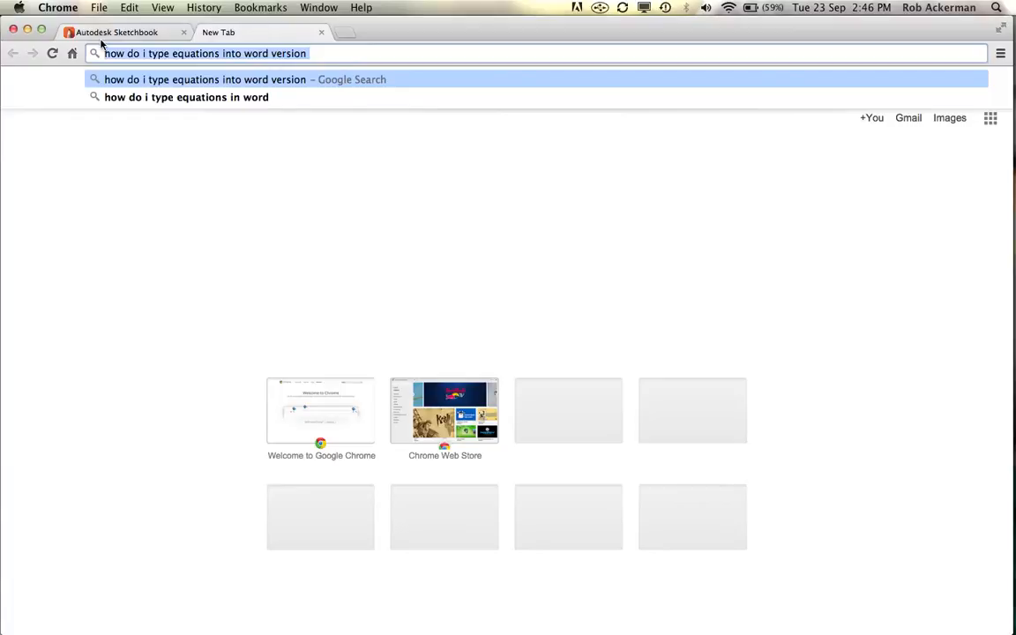
pyautogui.click(73, 53)
pyautogui.click(27, 81)
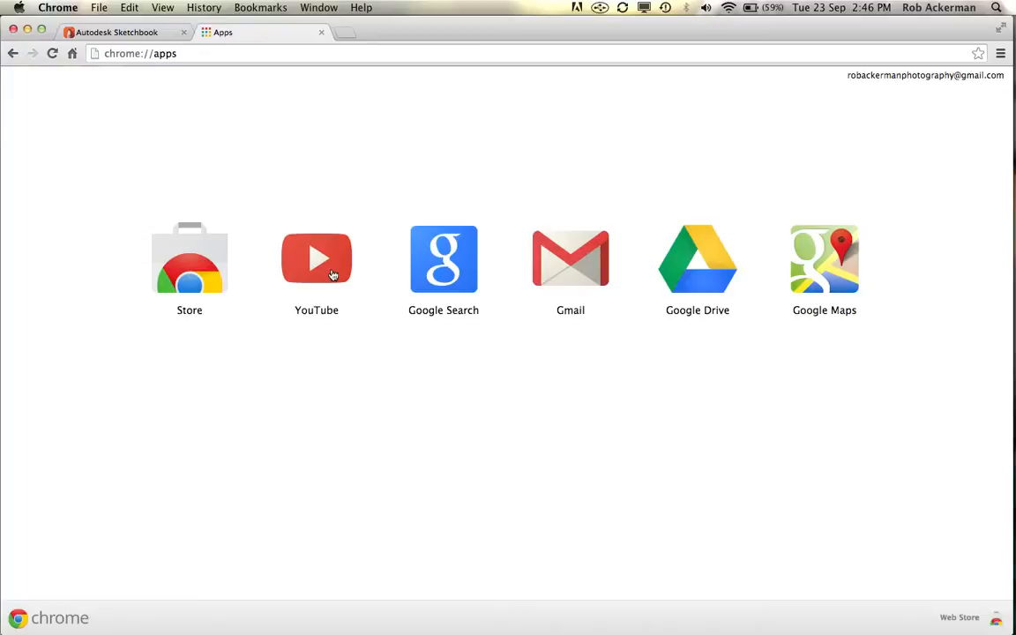
pyautogui.click(300, 248)
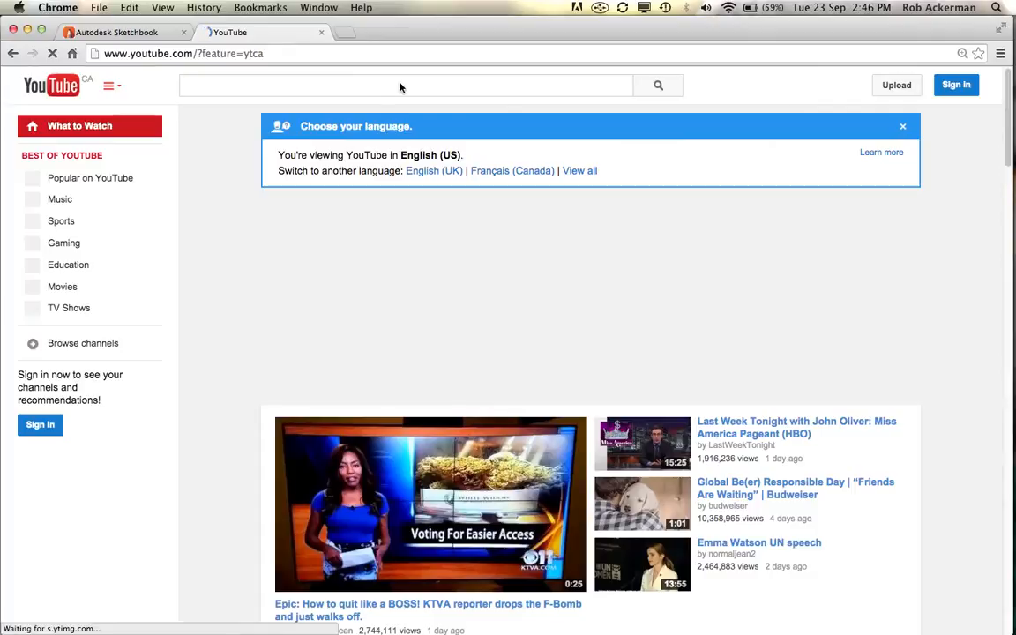
pyautogui.write('how do i type equations into word version')
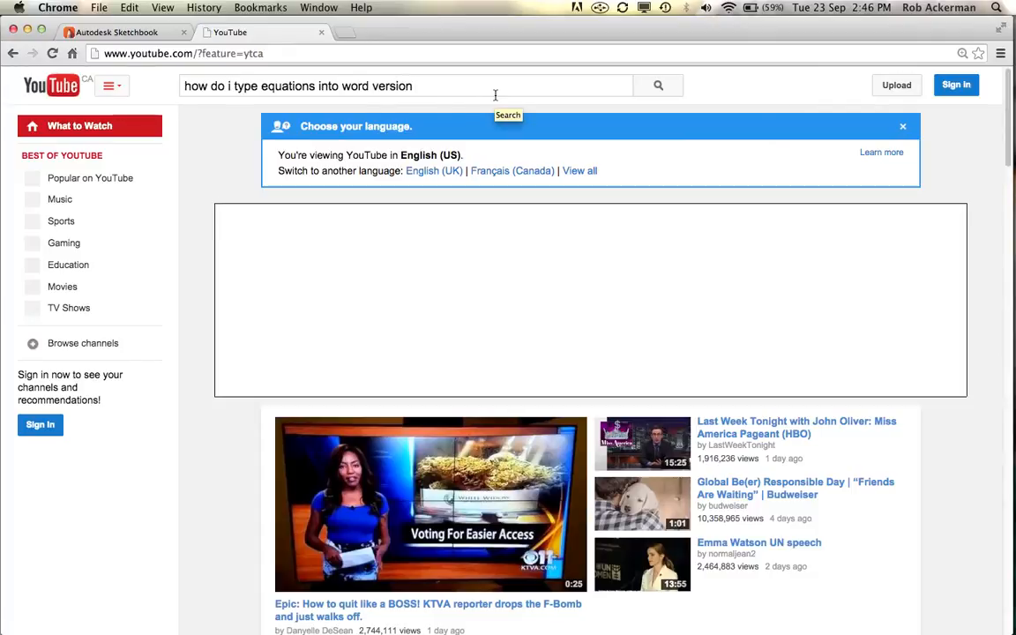
pyautogui.press('Return')
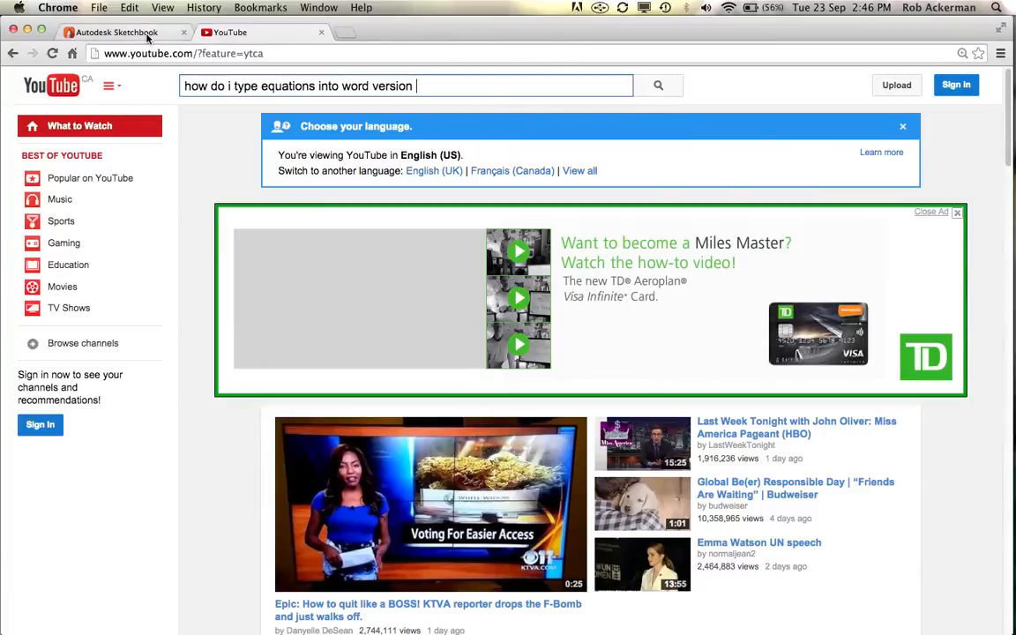
# - Switch to Word, insert a new equation in the blank document and enter v = d/t
pyautogui.press('super+Tab')
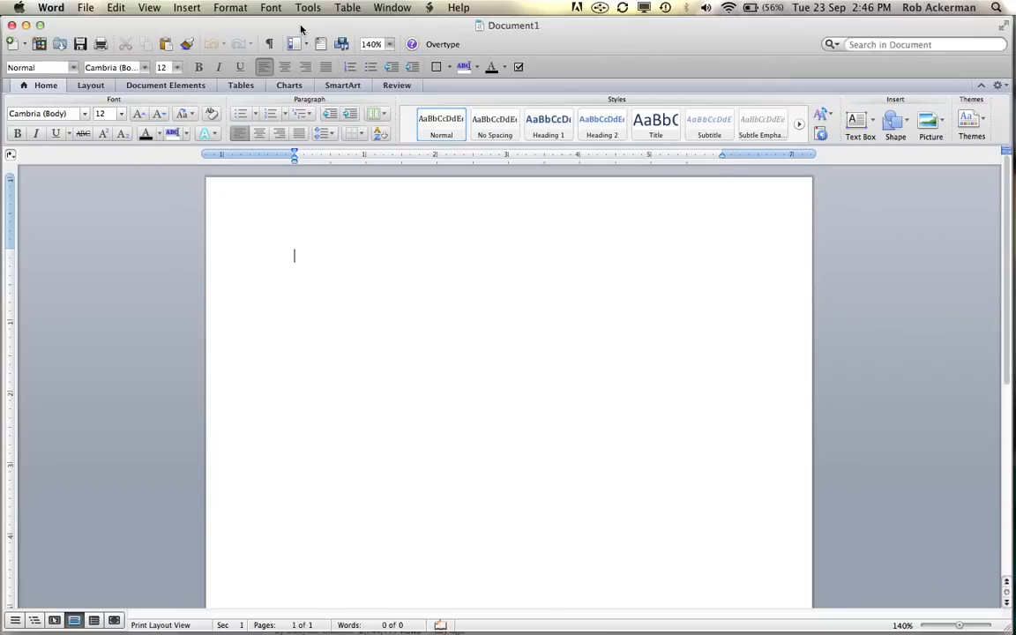
pyautogui.click(194, 7)
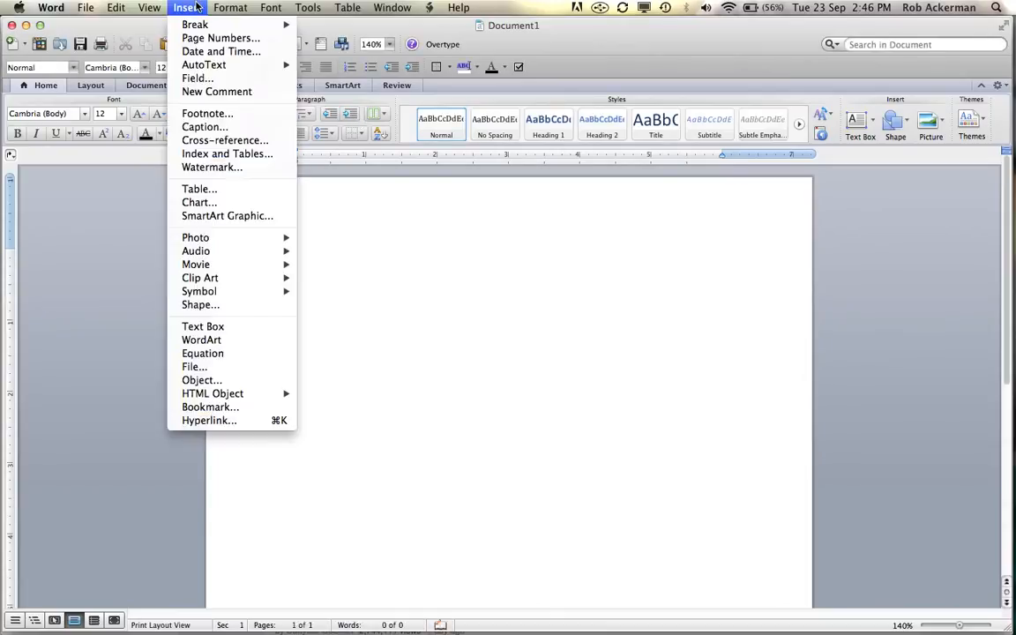
pyautogui.click(206, 356)
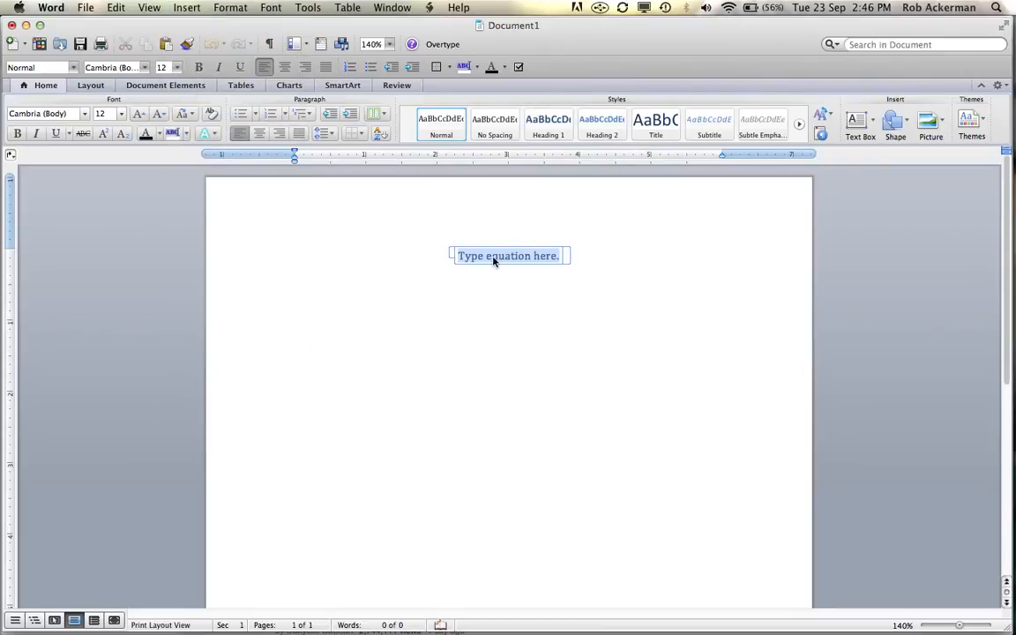
pyautogui.click(483, 256)
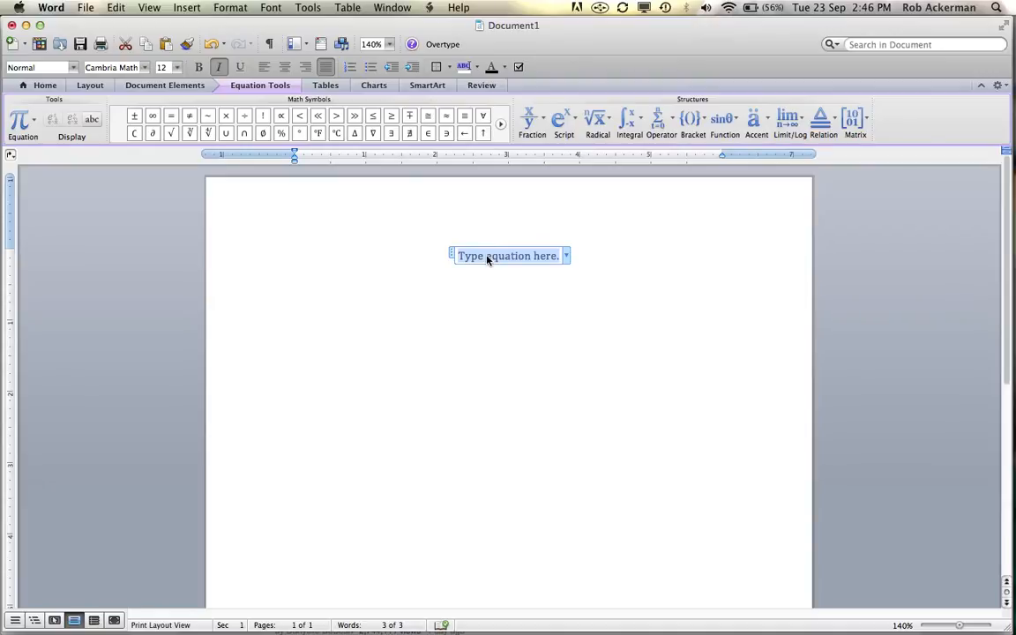
pyautogui.write('v ')
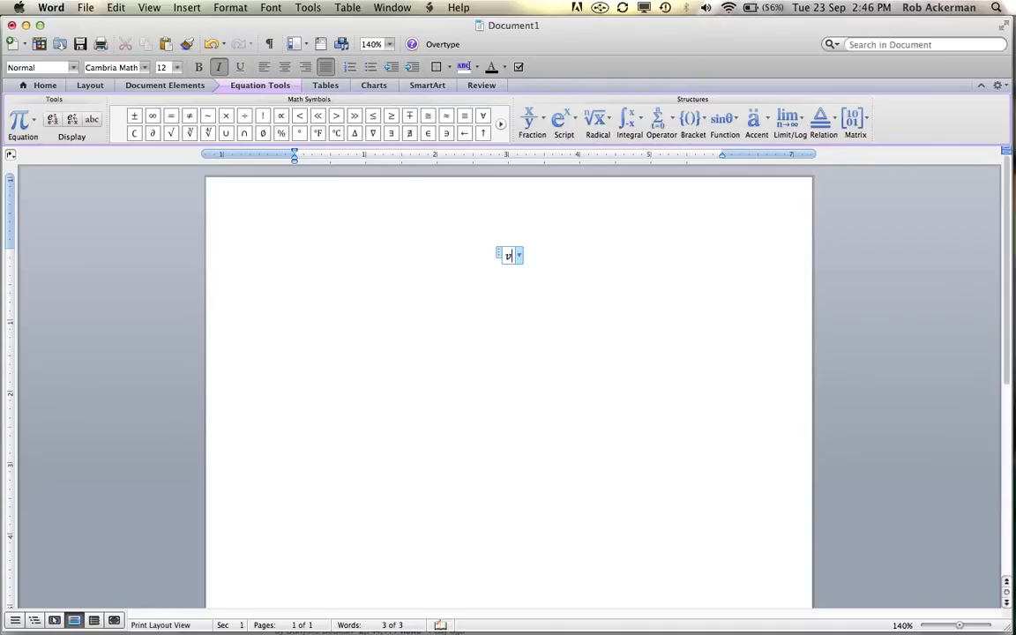
pyautogui.write('= d/t')
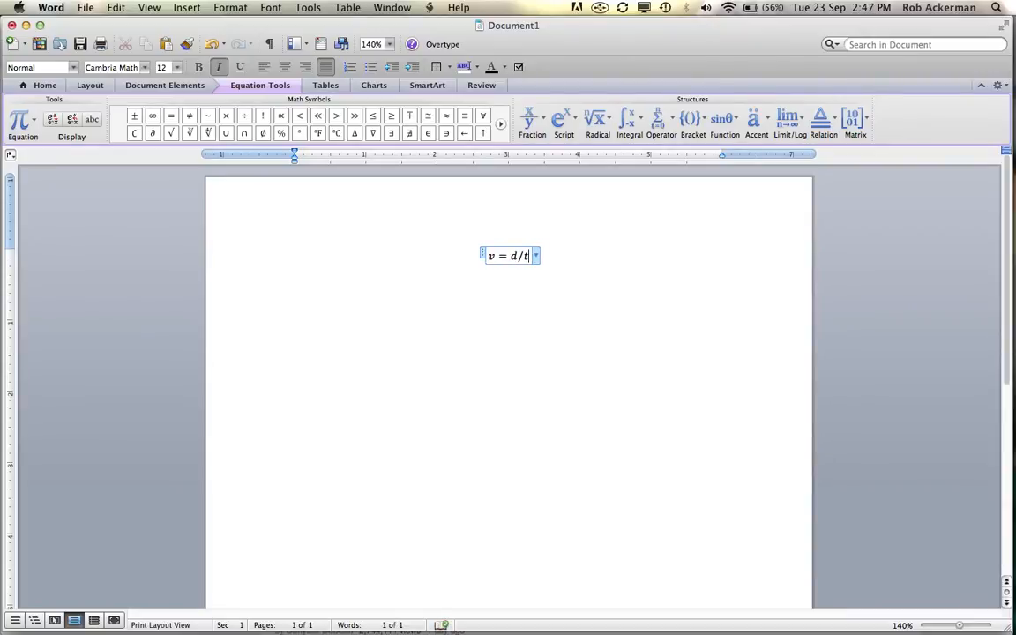
# - Replace the inline d/t in the equation with a stacked fraction that has d over t
pyautogui.press('BackSpace')
pyautogui.press('BackSpace')
pyautogui.press('BackSpace')
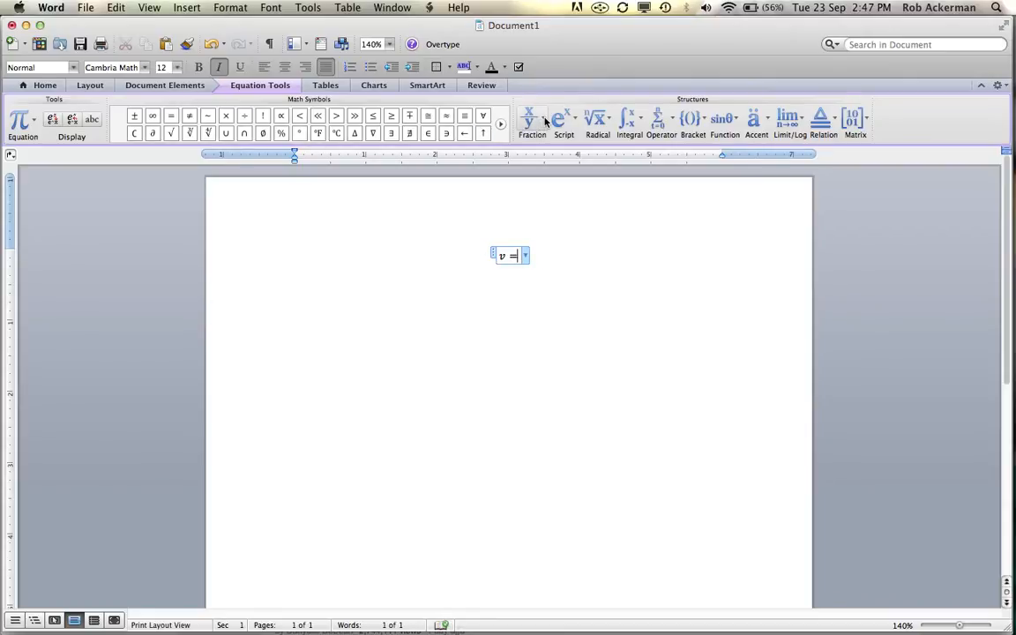
pyautogui.click(545, 121)
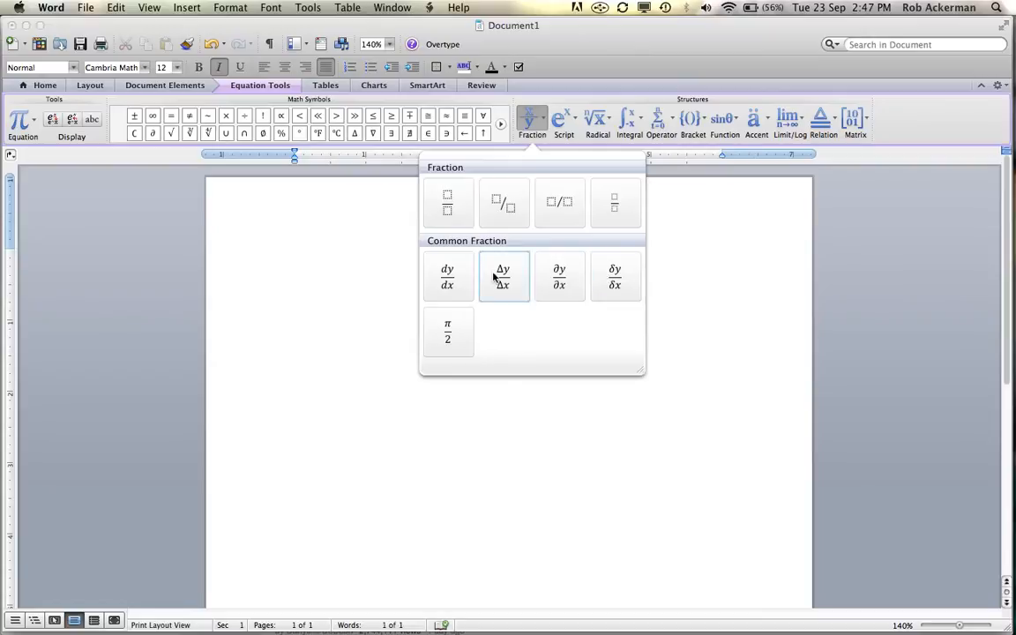
pyautogui.click(437, 203)
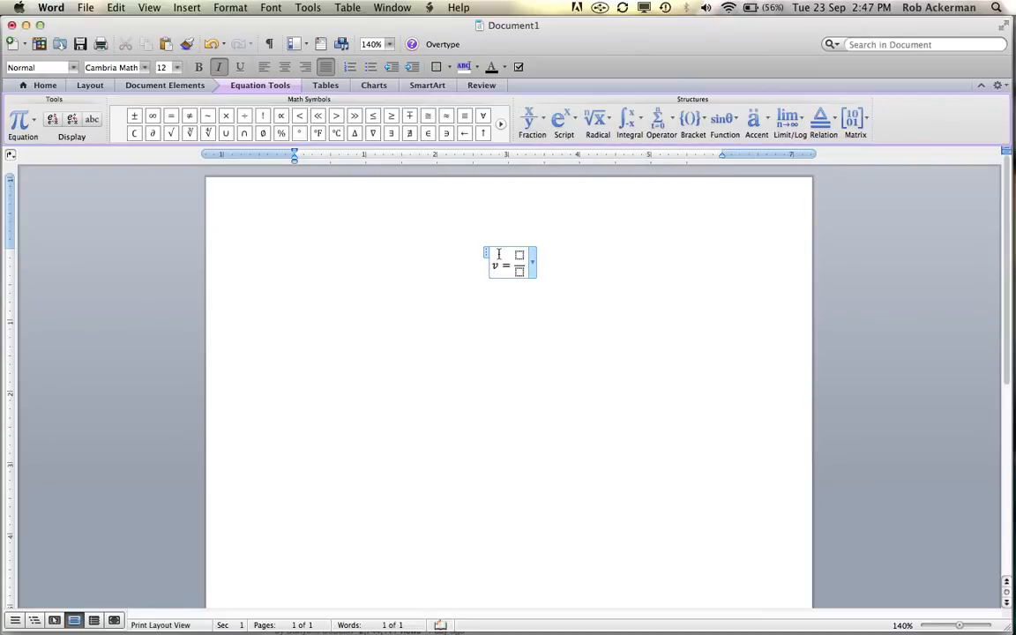
pyautogui.click(519, 254)
pyautogui.write('d')
pyautogui.press('Down')
pyautogui.write('t')
pyautogui.click(621, 263)
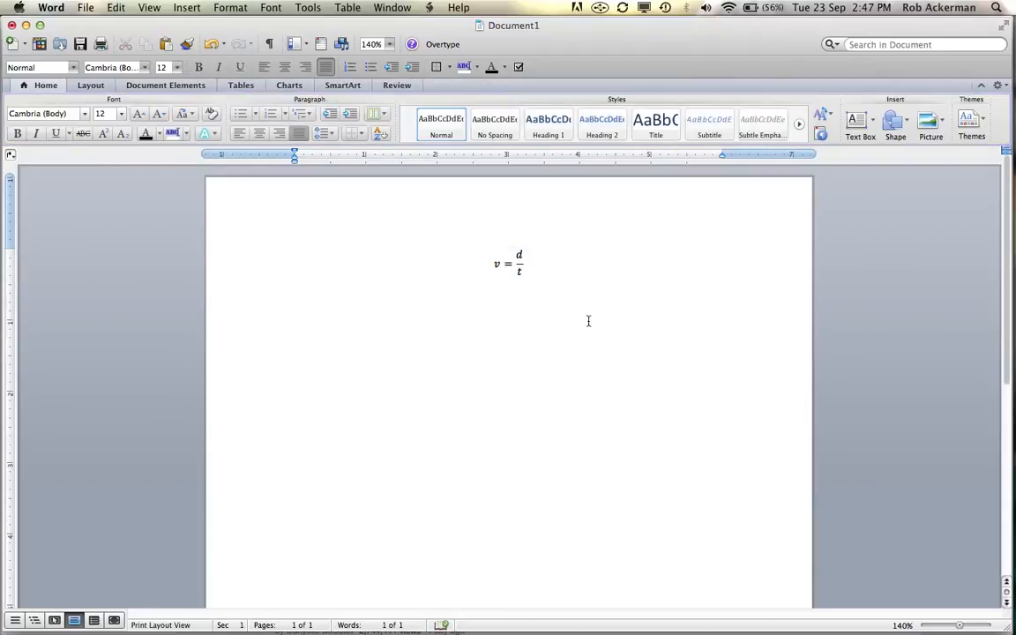
# - Change the fraction's numerator to Δd and its denominator to Δt
pyautogui.click(520, 256)
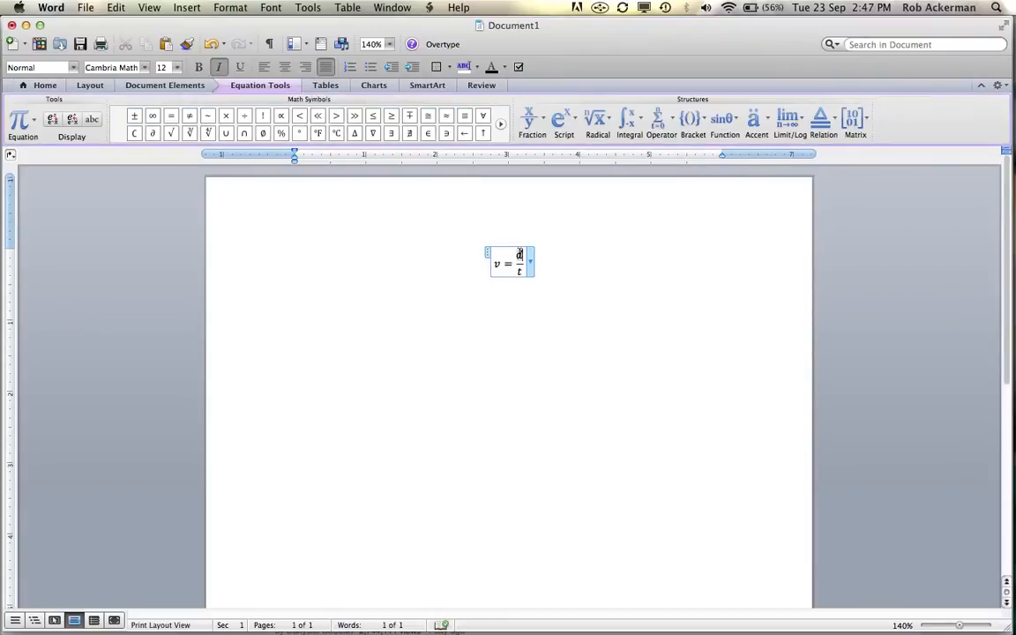
pyautogui.press('BackSpace')
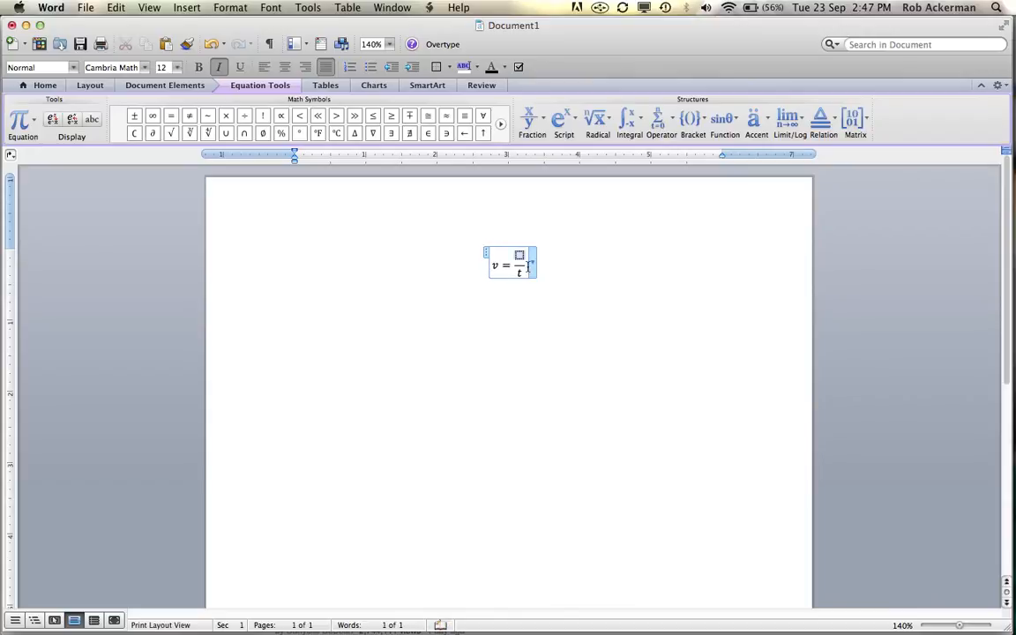
pyautogui.click(355, 137)
pyautogui.write('d')
pyautogui.press('Right')
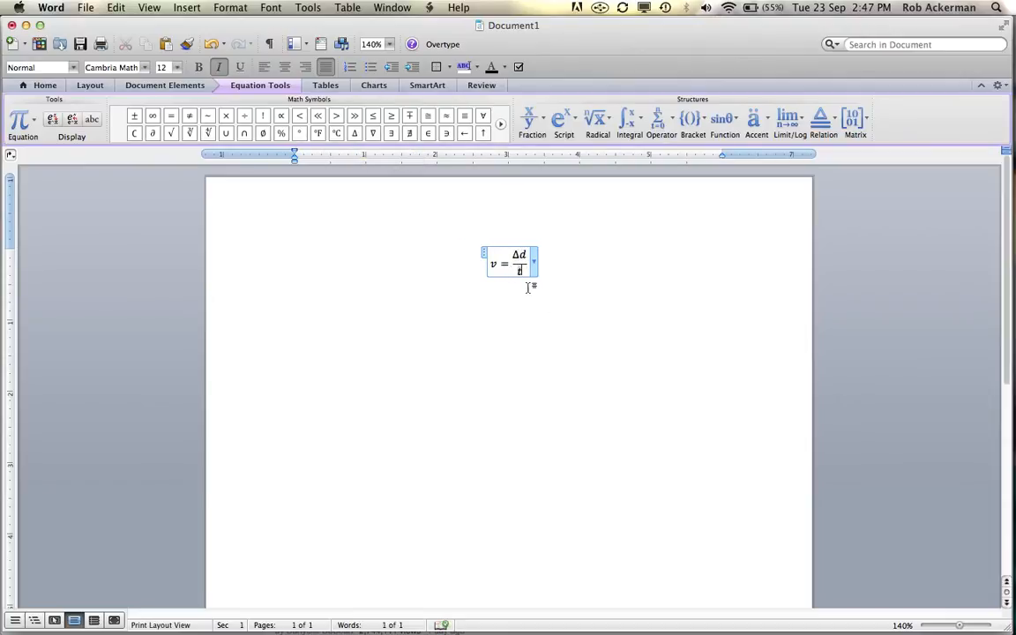
pyautogui.click(356, 132)
pyautogui.write('t')
pyautogui.click(590, 266)
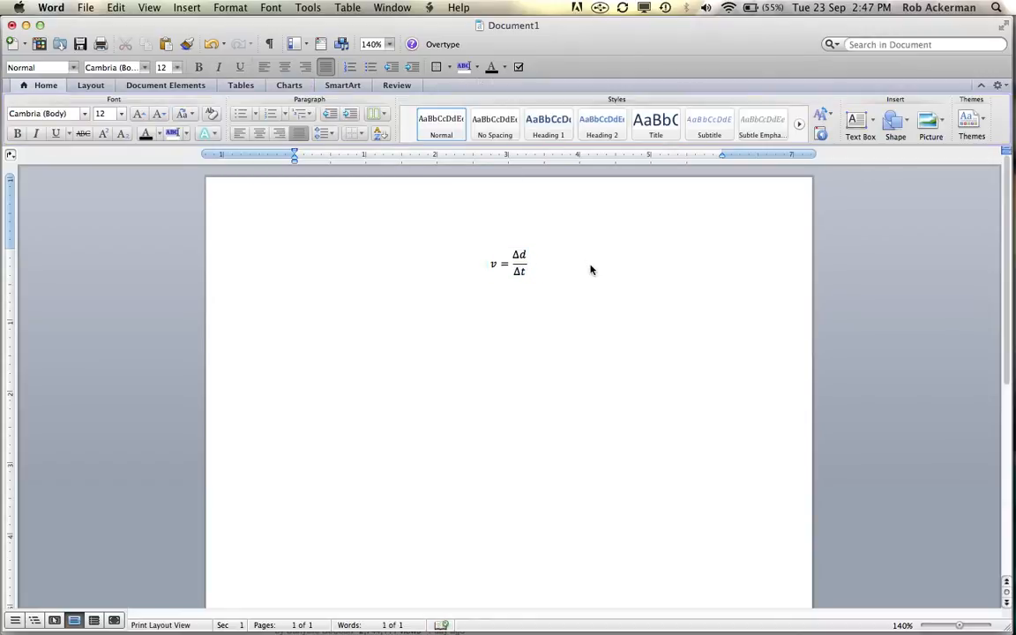
# - Replace the fraction's numerator with Δd under a vector arrow accent
pyautogui.click(520, 254)
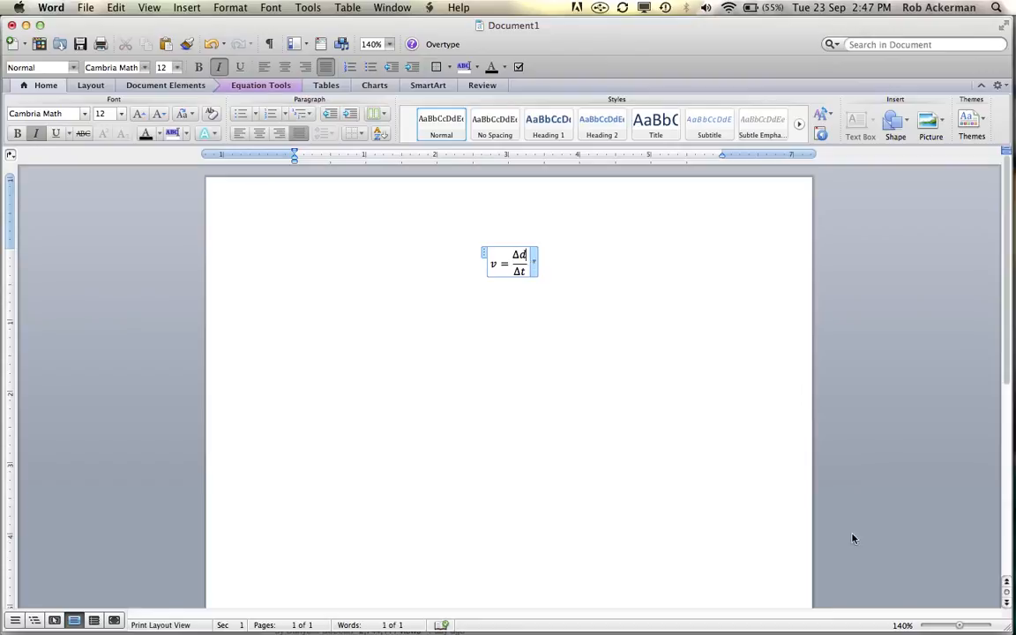
pyautogui.click(967, 625)
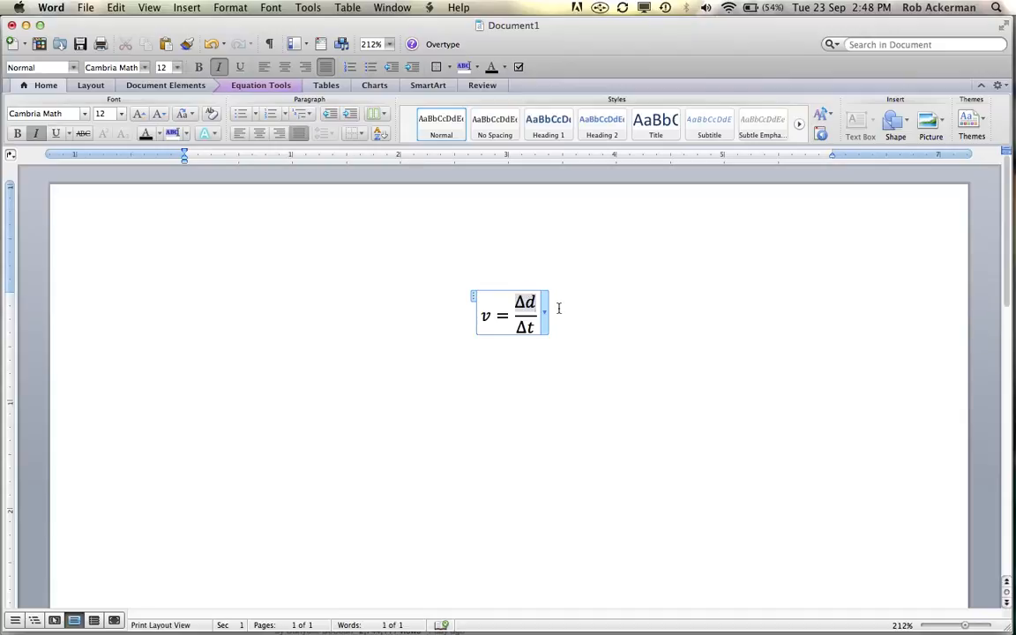
pyautogui.press('BackSpace')
pyautogui.press('BackSpace')
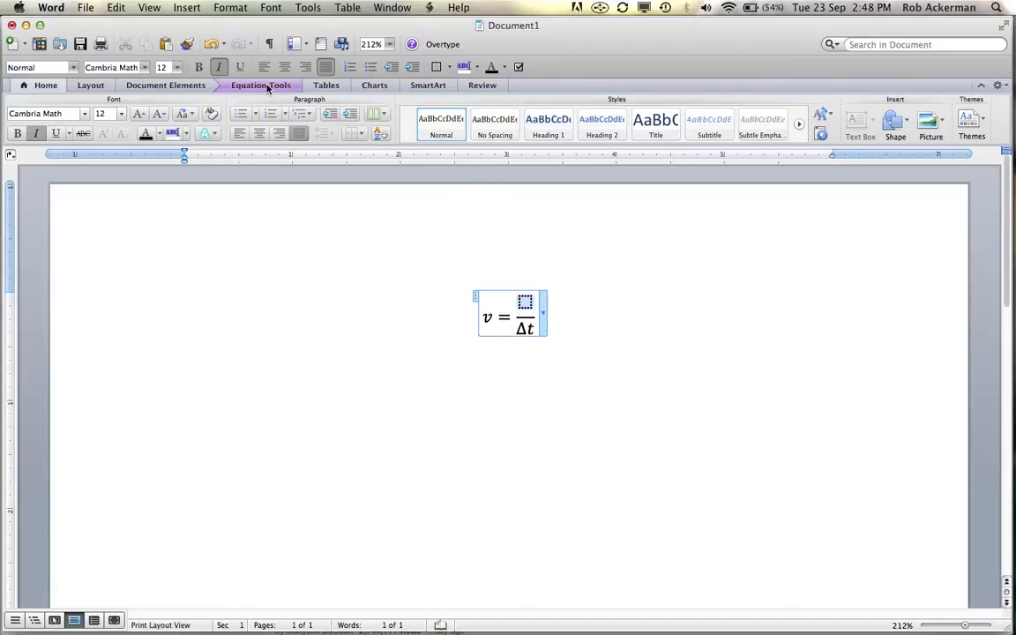
pyautogui.click(261, 89)
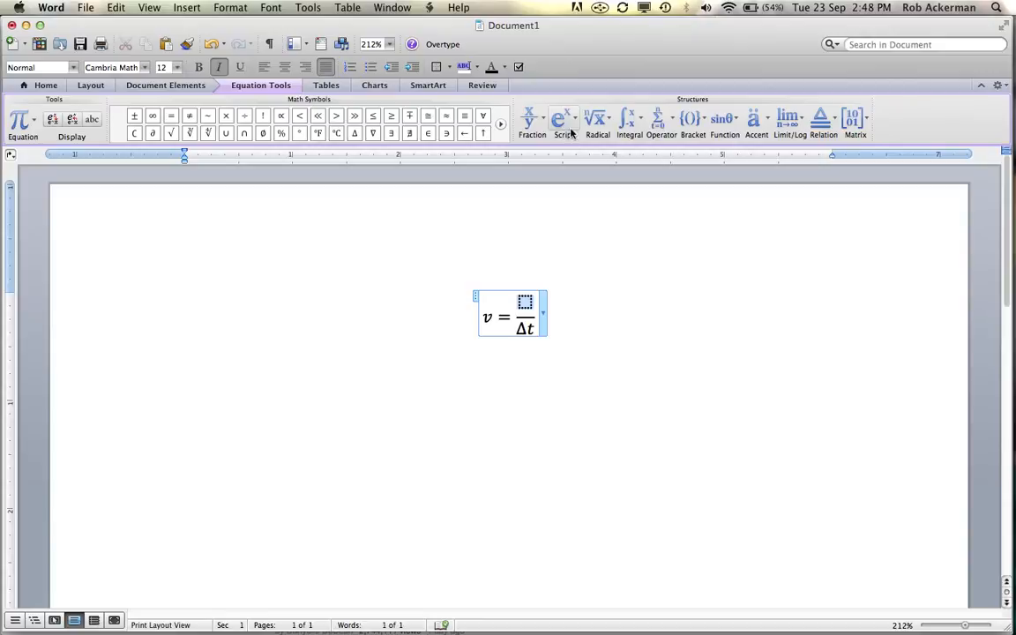
pyautogui.click(768, 123)
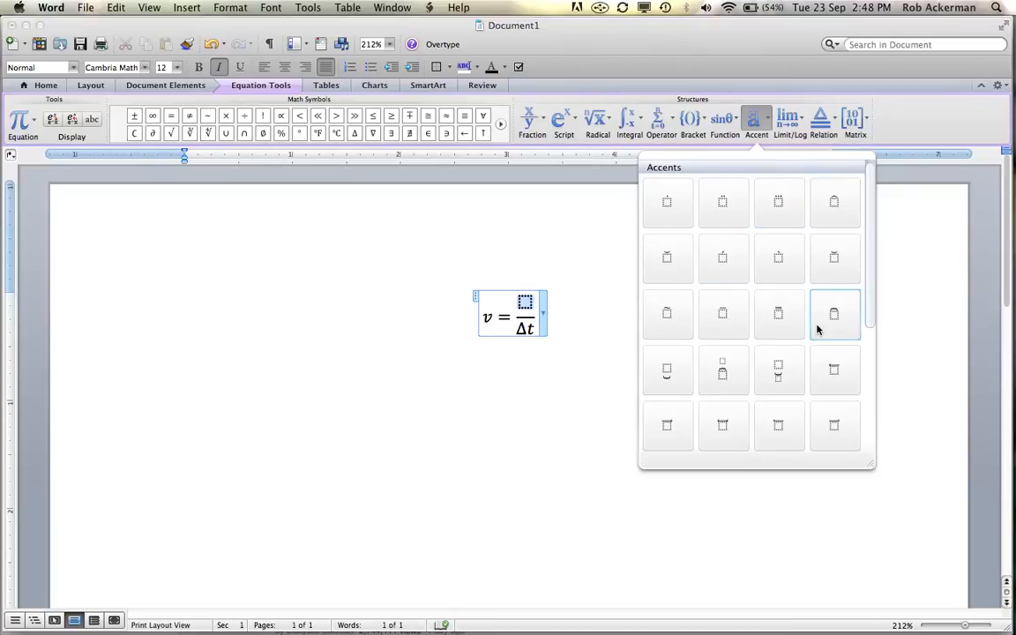
pyautogui.click(841, 429)
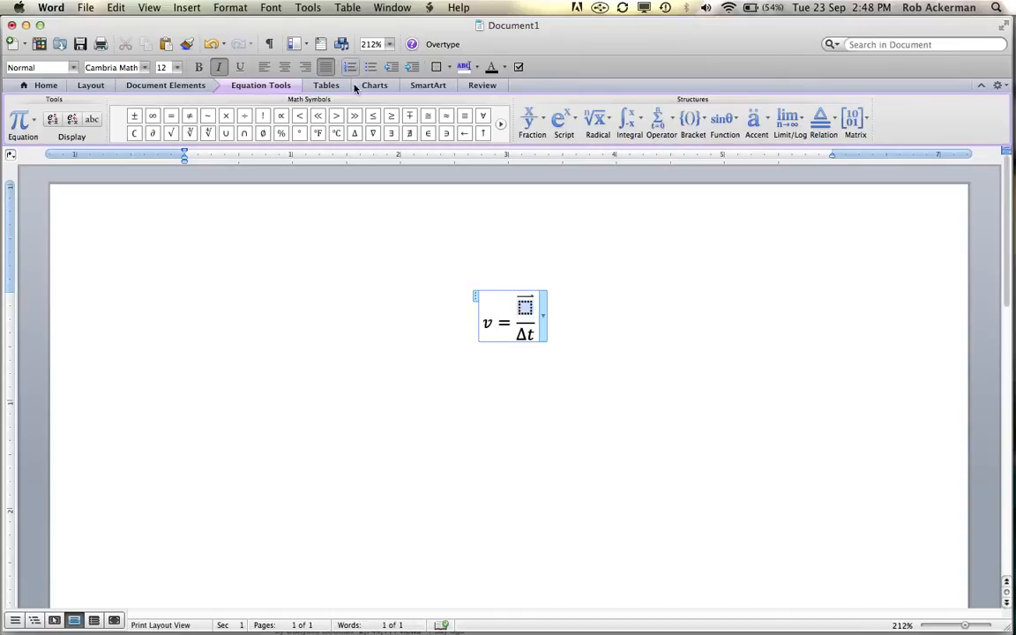
pyautogui.click(354, 132)
pyautogui.write('d')
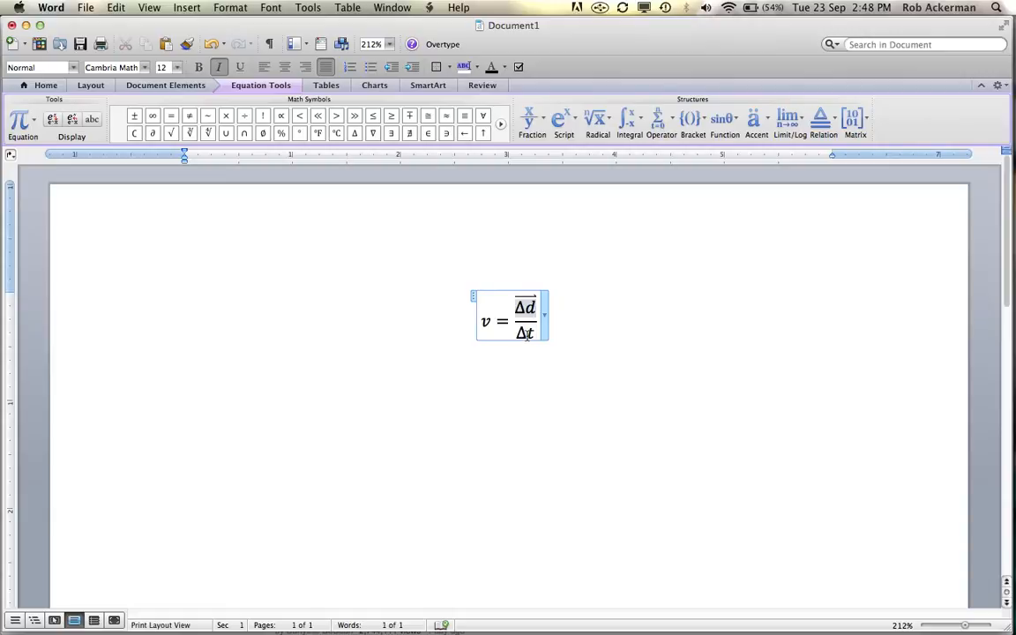
# - Replace the v before the equals sign with a v under a vector arrow accent
pyautogui.click(486, 322)
pyautogui.hotkey('shift', 'End')
pyautogui.click(486, 323)
pyautogui.press('BackSpace')
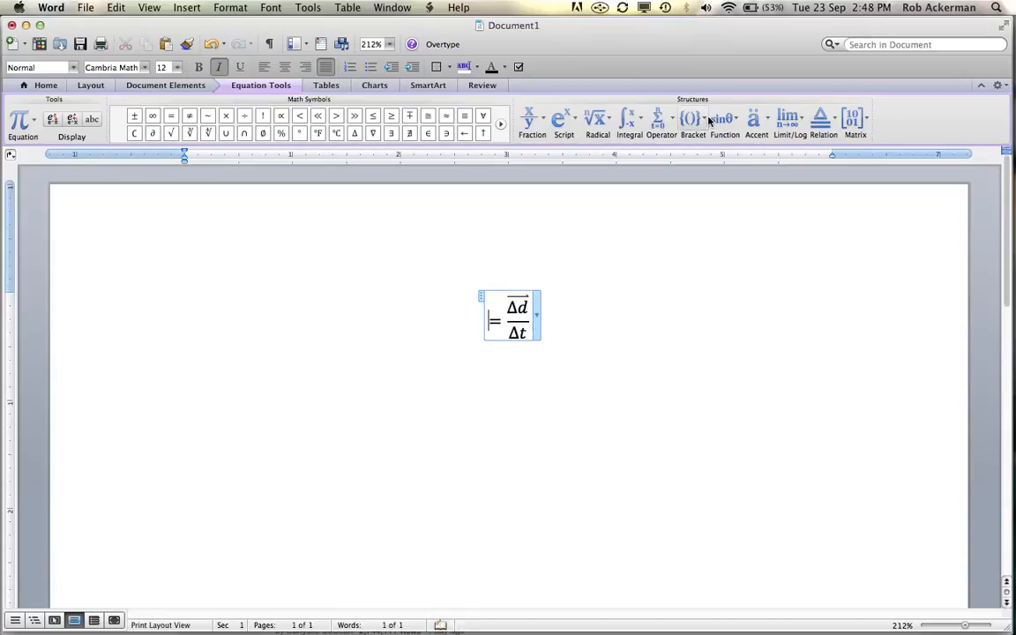
pyautogui.click(755, 118)
pyautogui.click(838, 424)
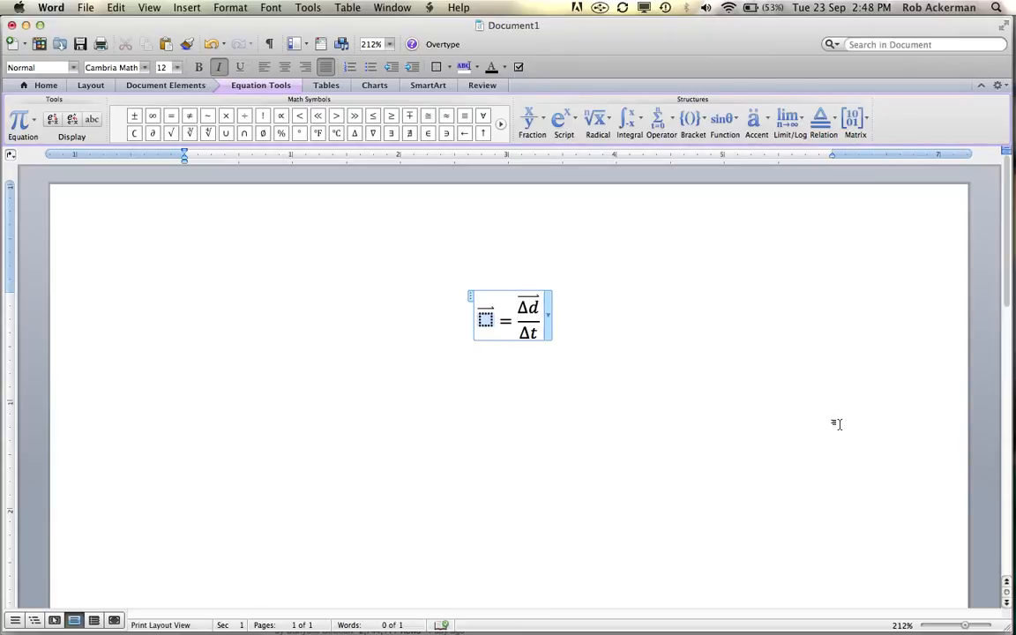
pyautogui.write('v⃗')
pyautogui.click(722, 331)
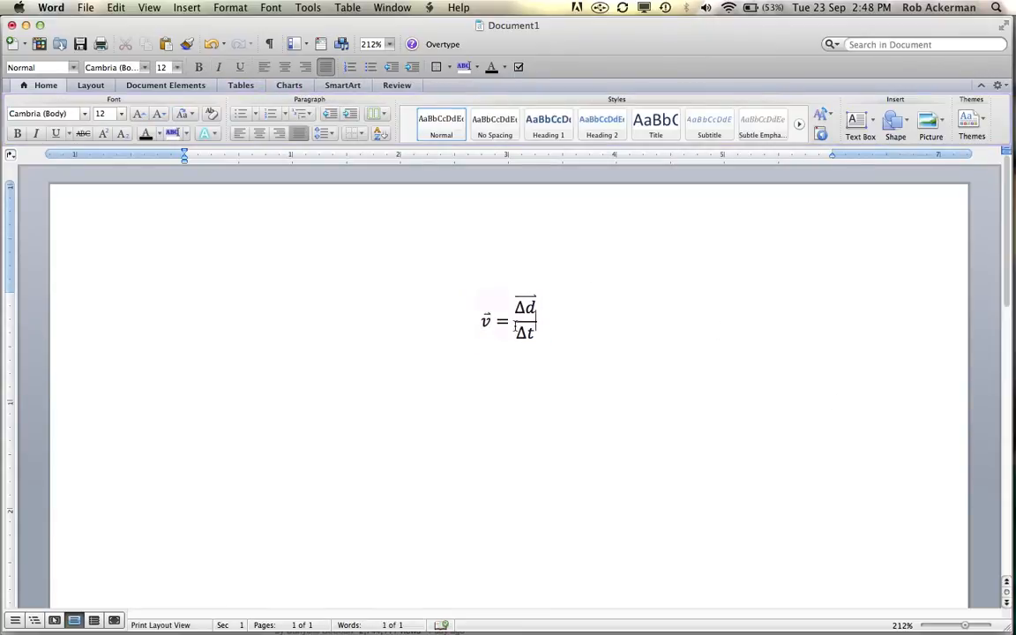
# - Replace the v under the vector arrow with a subscript structure reading v with subscript av
pyautogui.click(486, 320)
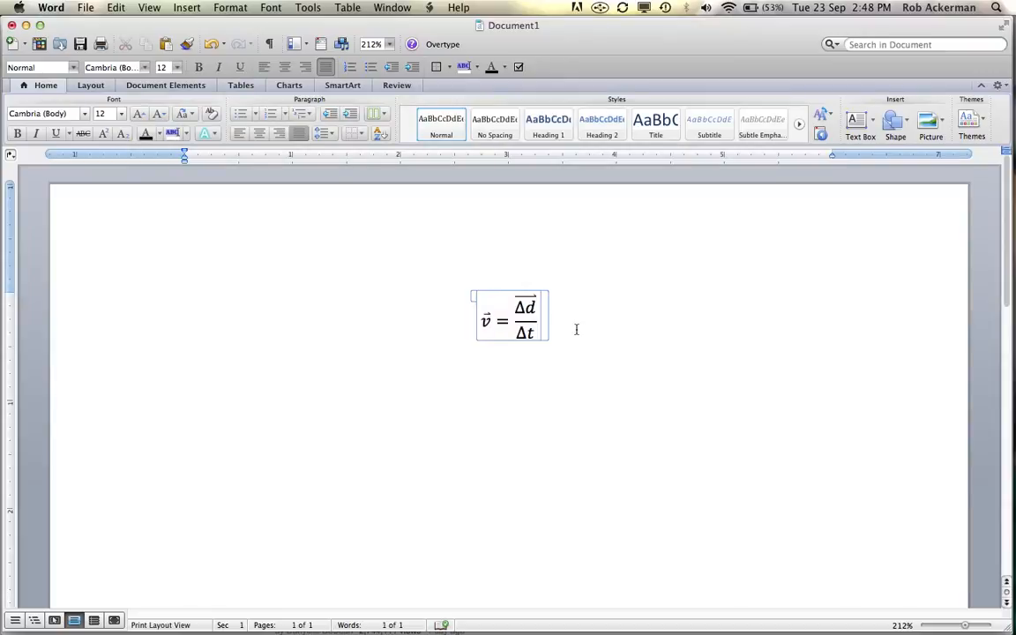
pyautogui.press('BackSpace')
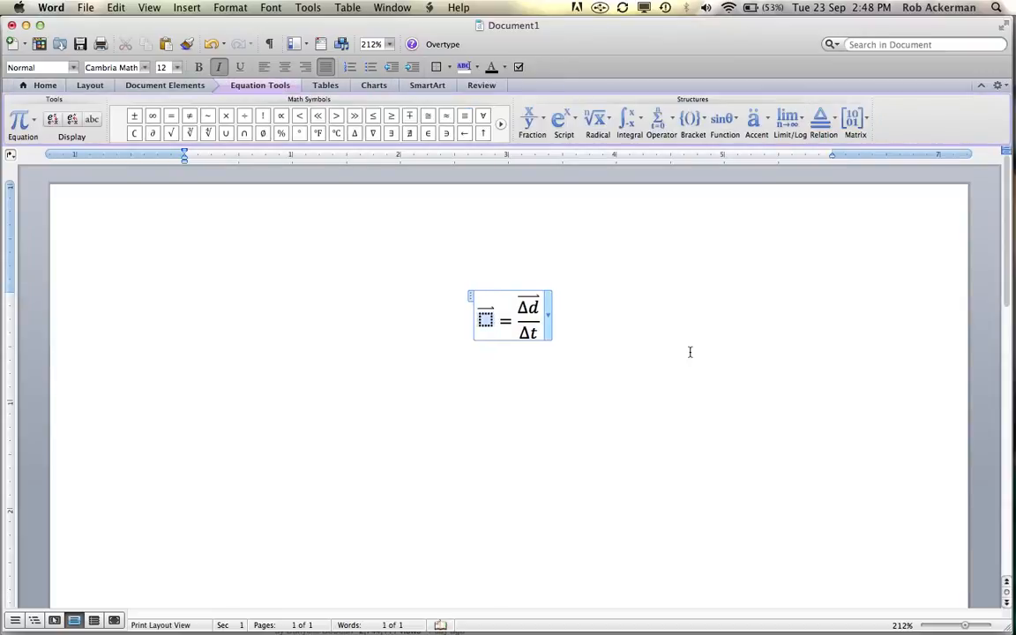
pyautogui.click(575, 120)
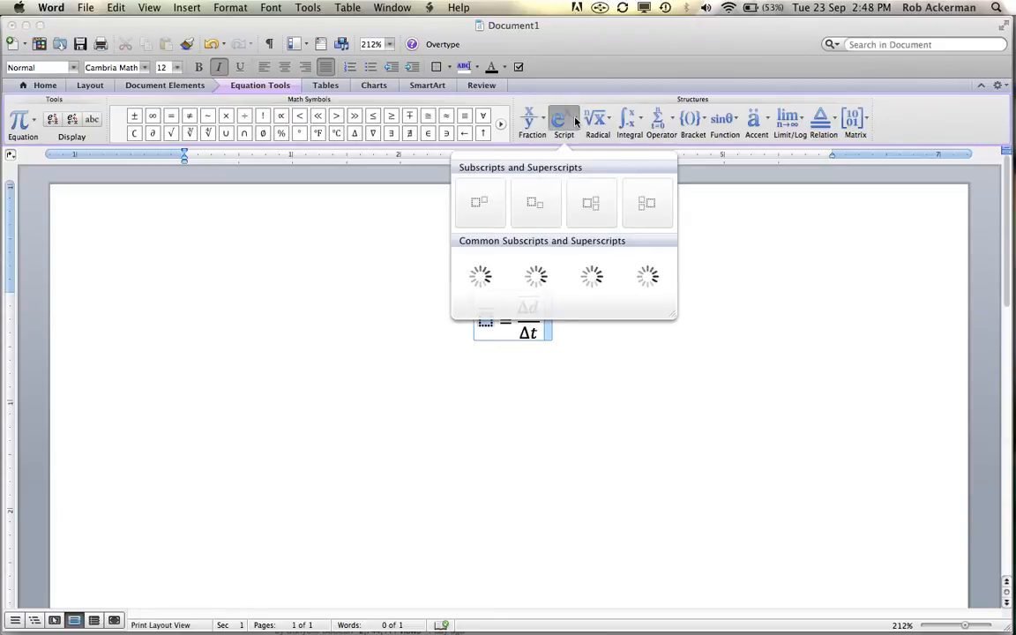
pyautogui.click(534, 209)
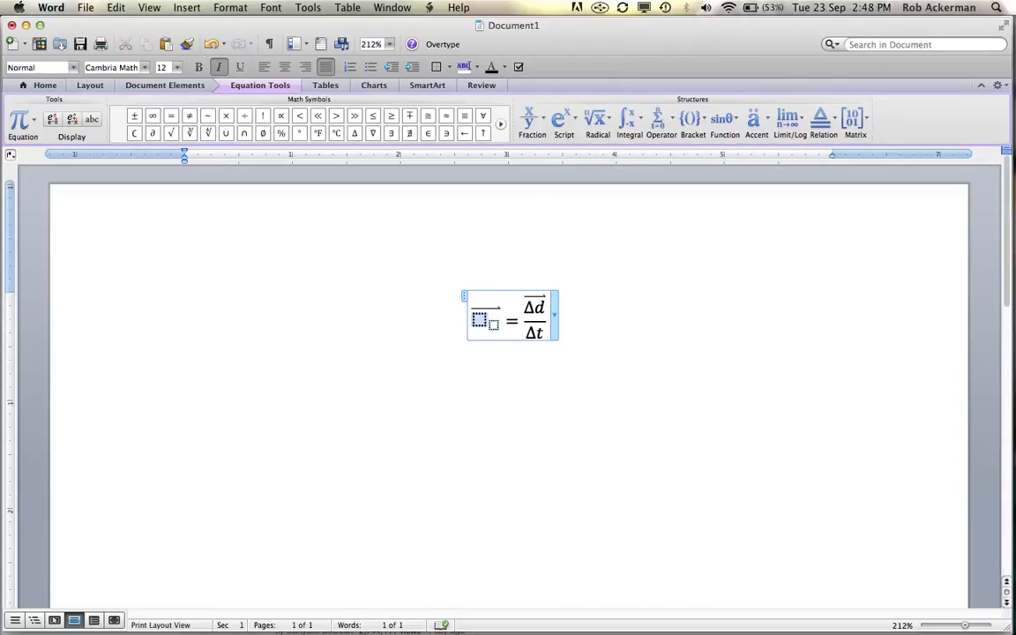
pyautogui.write('vav')
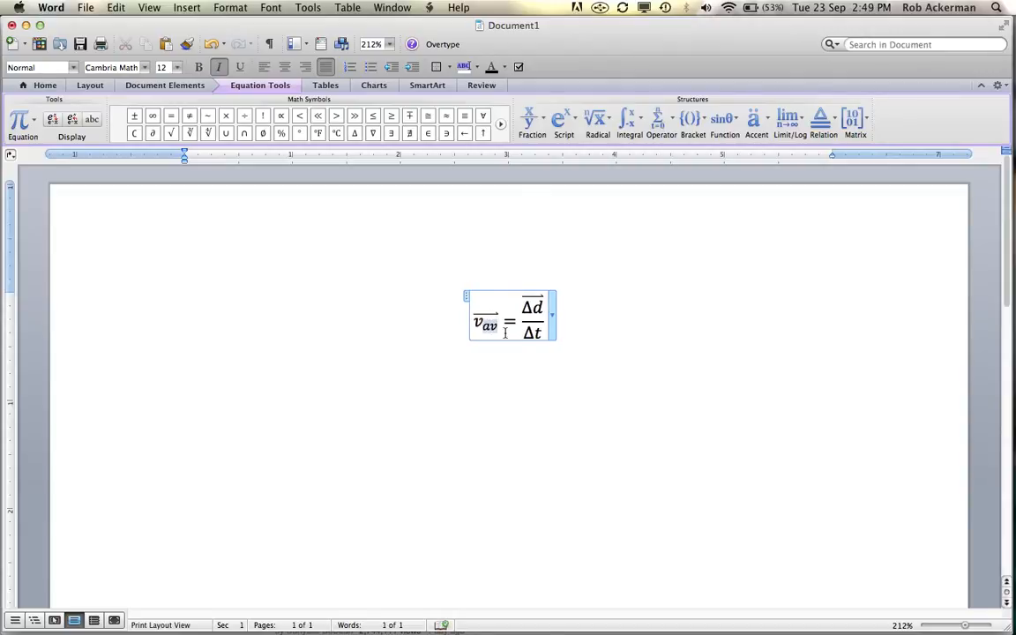
pyautogui.click(642, 329)
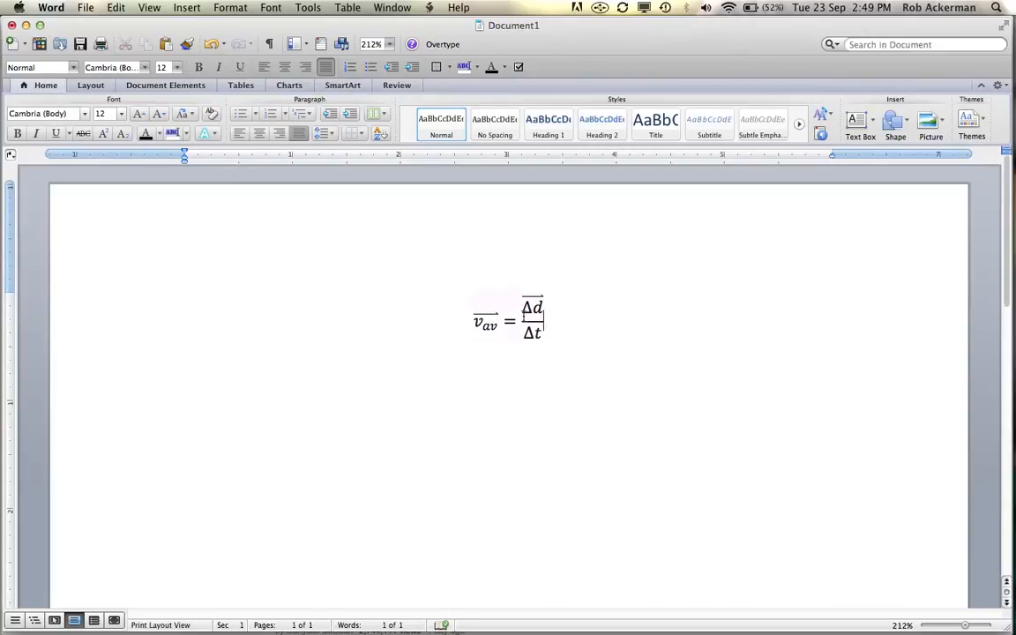
pyautogui.click(549, 324)
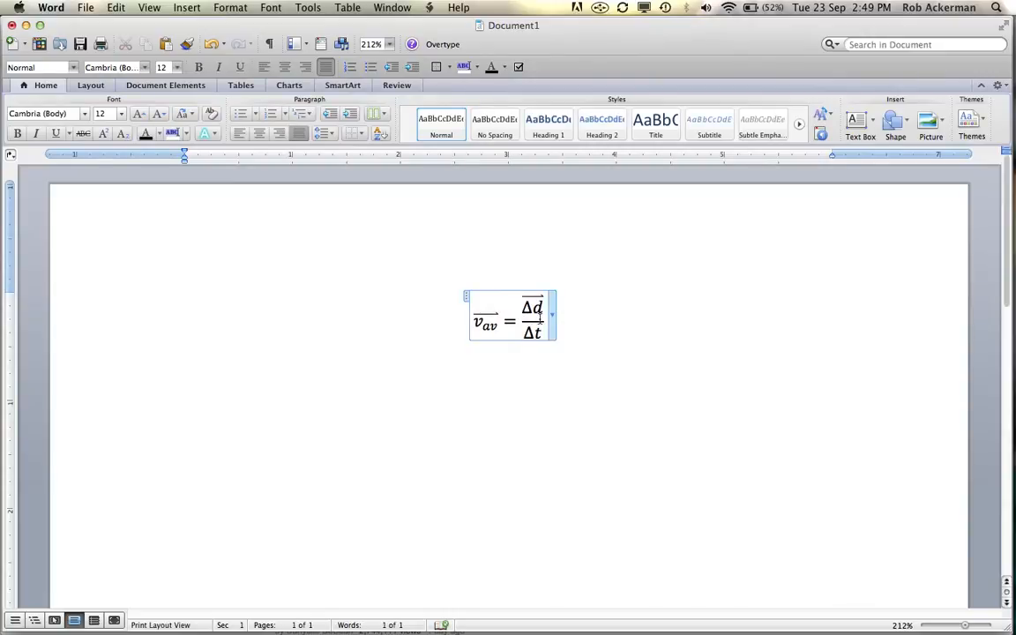
# - Add a second equals sign inside the equation after the Δd over Δt fraction
pyautogui.click(662, 358)
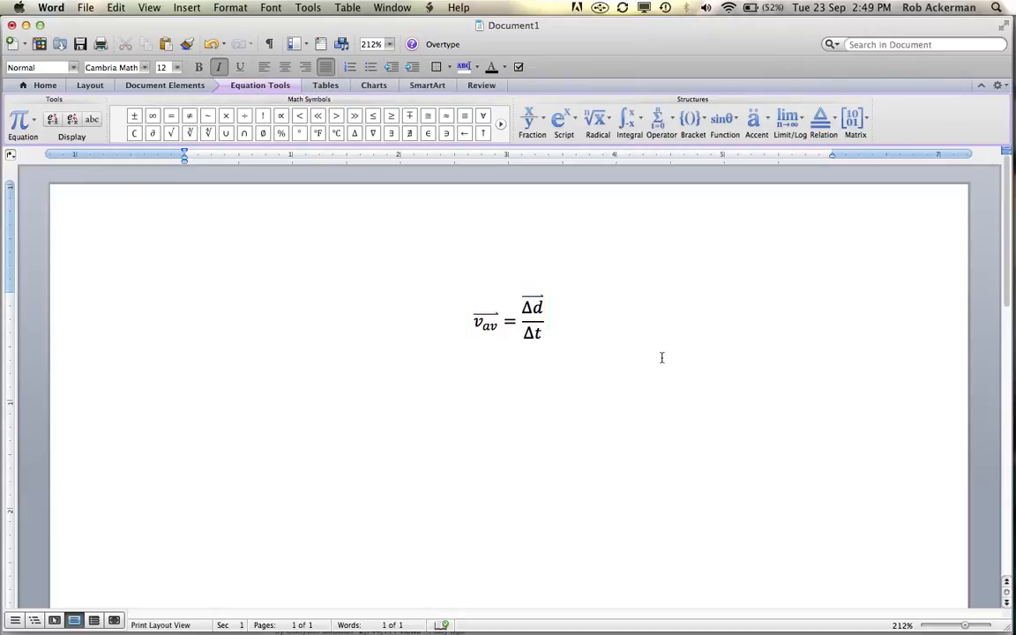
pyautogui.write('=')
pyautogui.press('BackSpace')
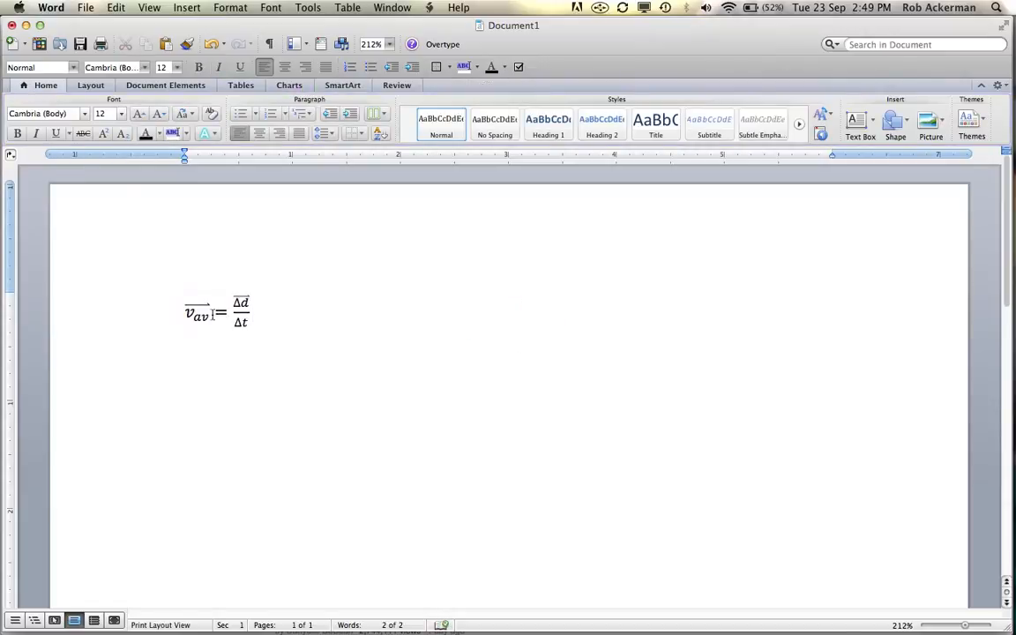
pyautogui.click(219, 313)
pyautogui.click(381, 309)
pyautogui.write('=')
pyautogui.click(236, 320)
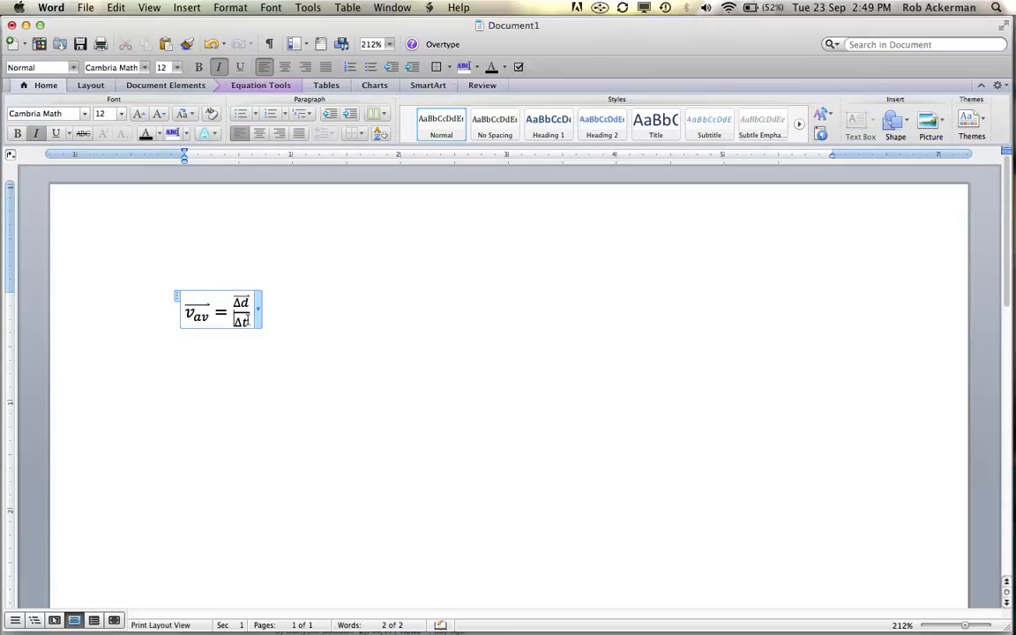
pyautogui.click(249, 308)
pyautogui.click(254, 322)
pyautogui.write('=')
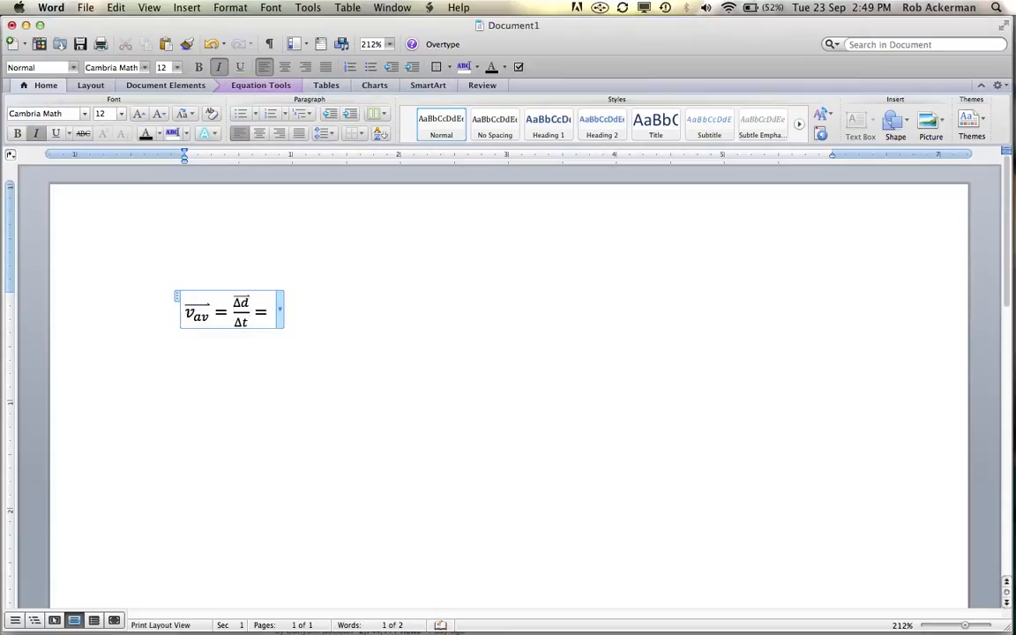
# - Insert a stacked fraction after the second equals sign and enter 12 m [N] as its numerator
pyautogui.click(277, 86)
pyautogui.click(534, 124)
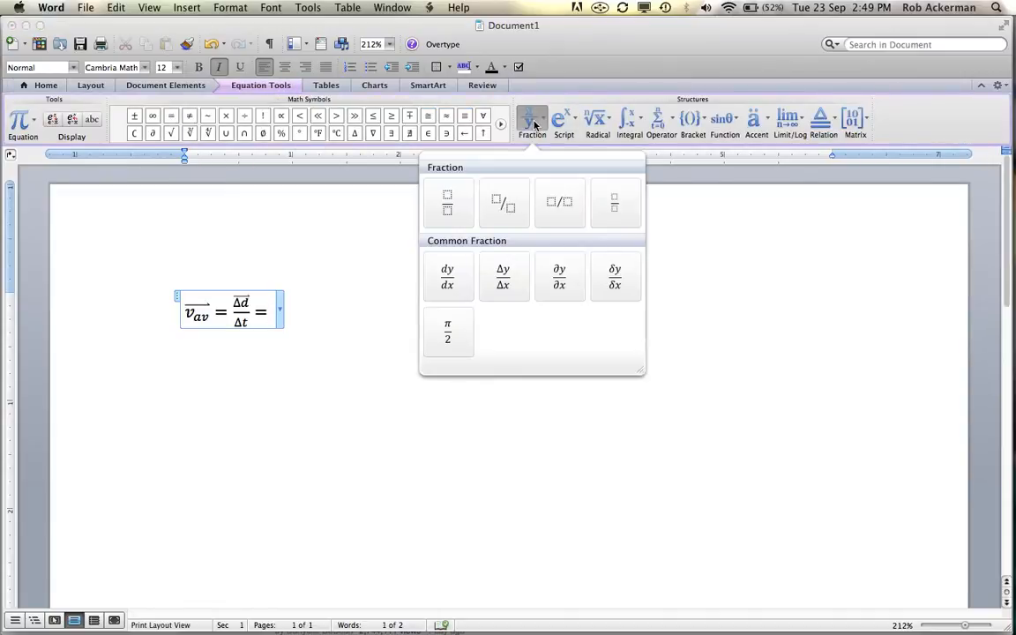
pyautogui.moveTo(428, 201); pyautogui.dragTo(445, 208)
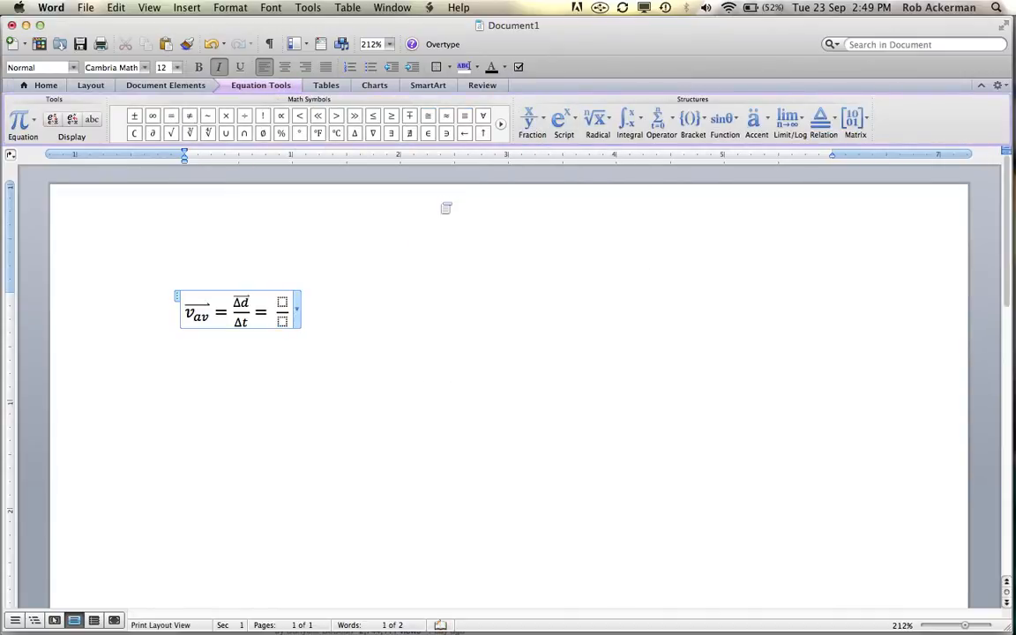
pyautogui.click(282, 303)
pyautogui.write('12')
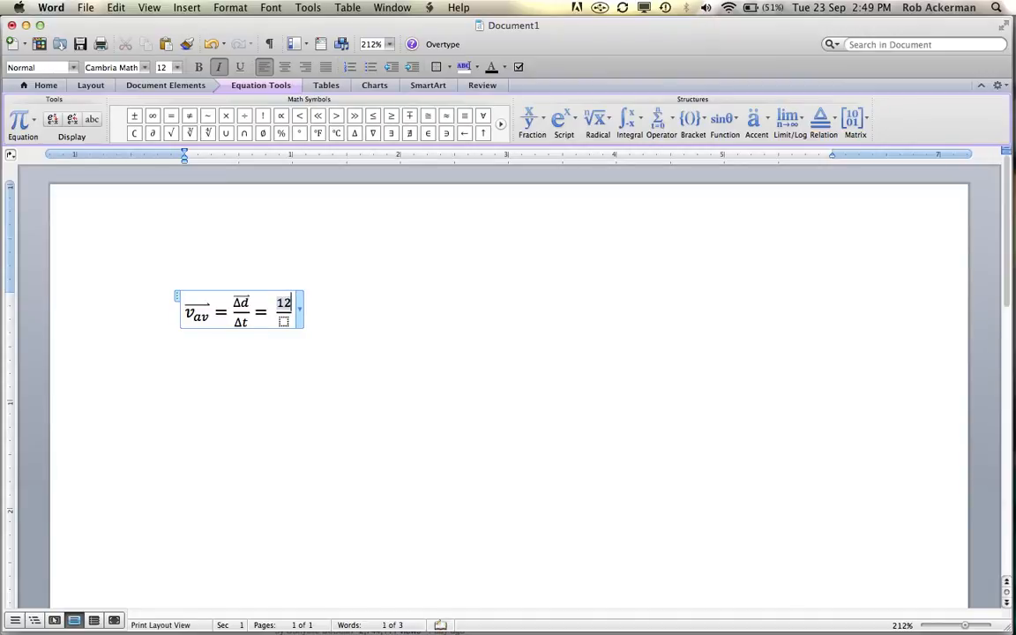
pyautogui.write(' m [')
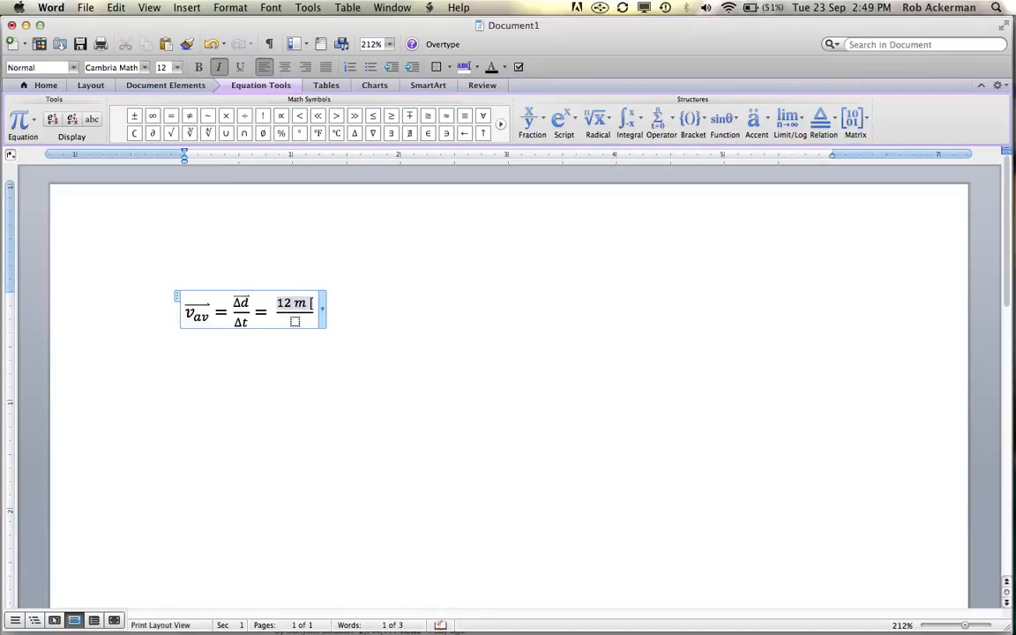
pyautogui.write('N]')
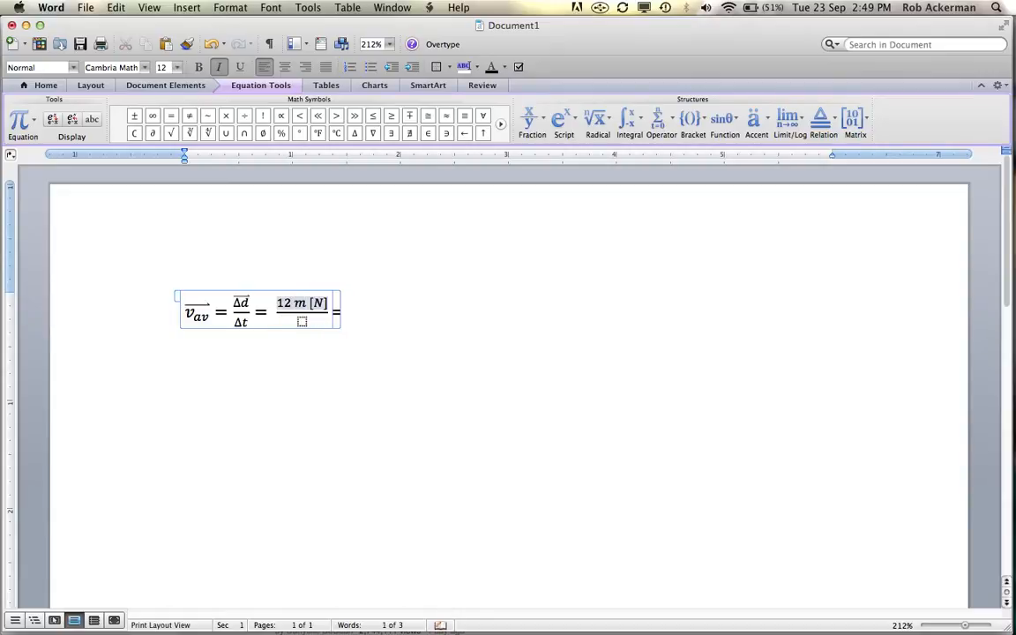
# - Enter 12 s as the new fraction's denominator and continue the equation with = 1
pyautogui.click(310, 321)
pyautogui.write('12')
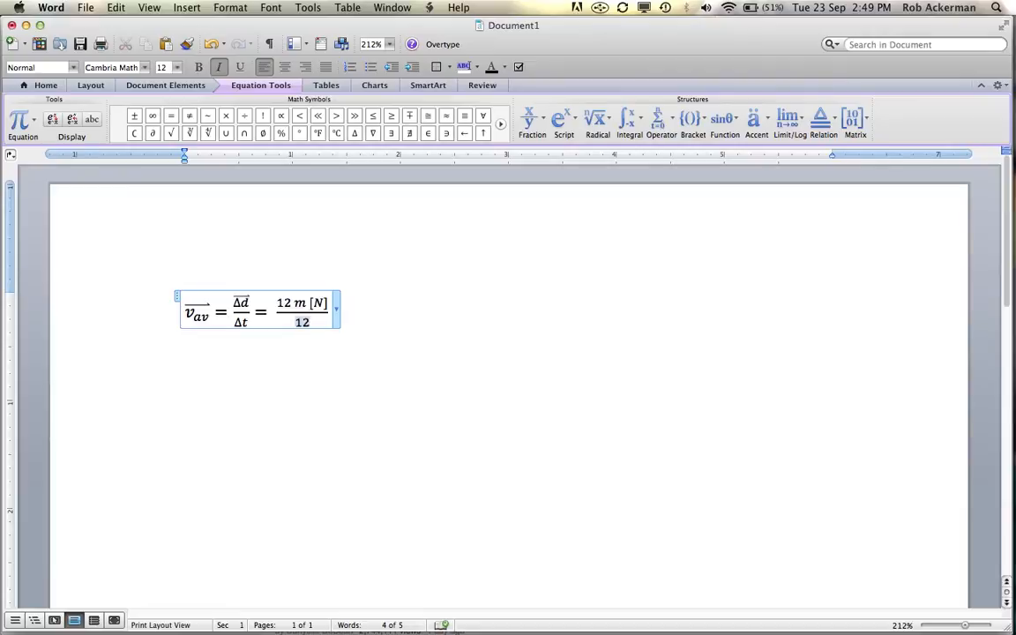
pyautogui.write(' s = 1.')
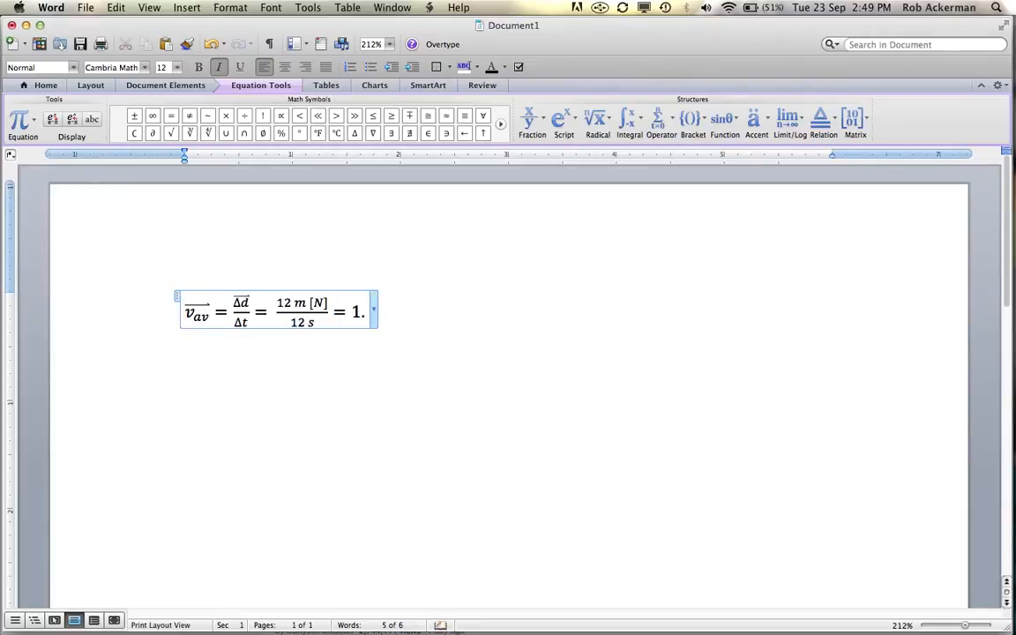
# - Complete the result as 1.0 followed by a stacked unit fraction with m over s
pyautogui.write('0 m/s')
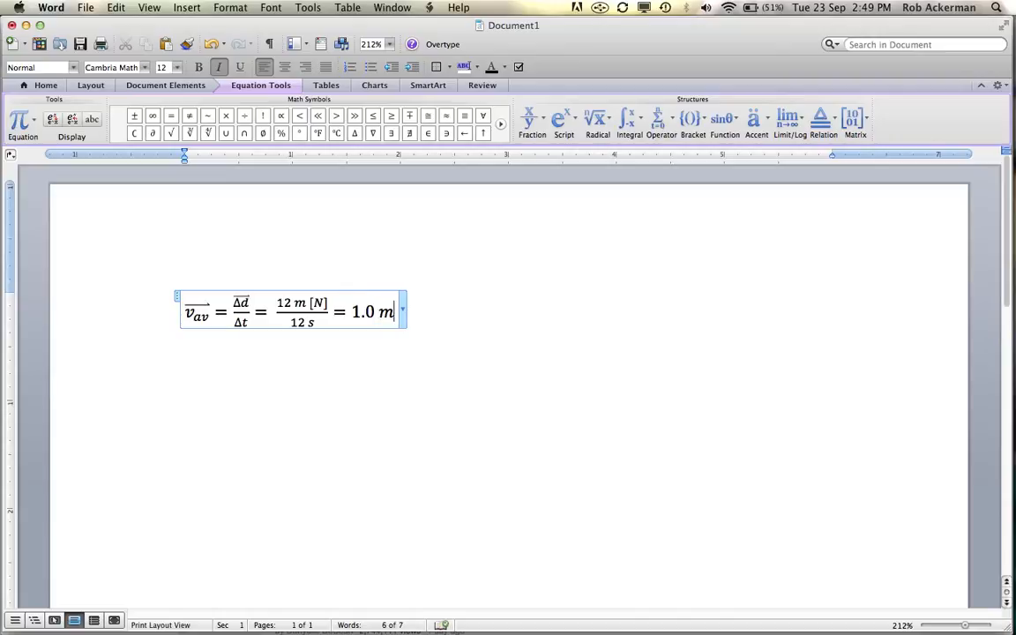
pyautogui.press('BackSpace')
pyautogui.press('BackSpace')
pyautogui.press('BackSpace')
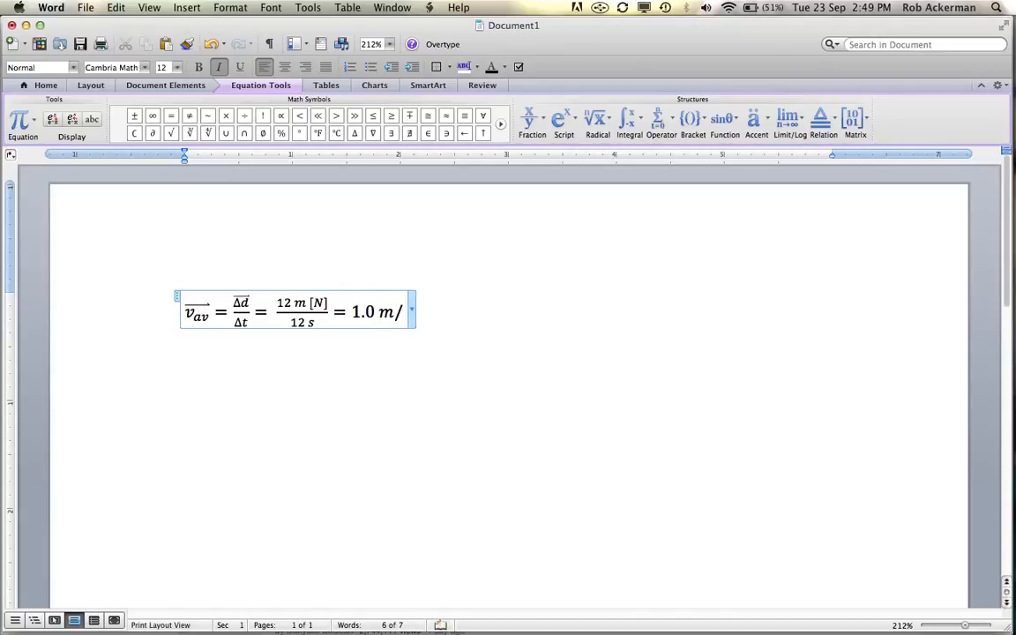
pyautogui.click(530, 121)
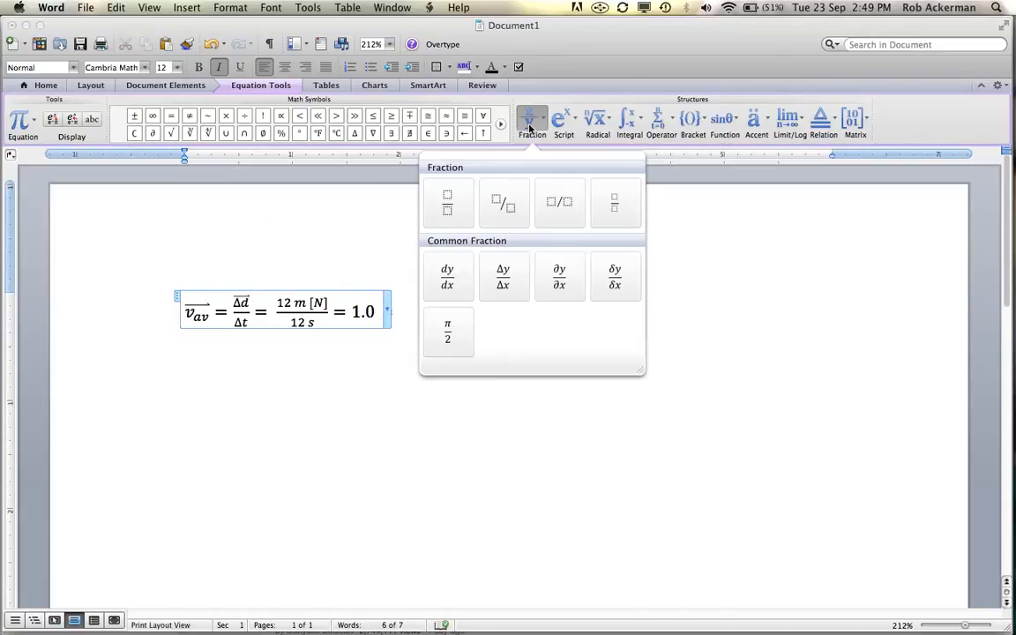
pyautogui.click(457, 209)
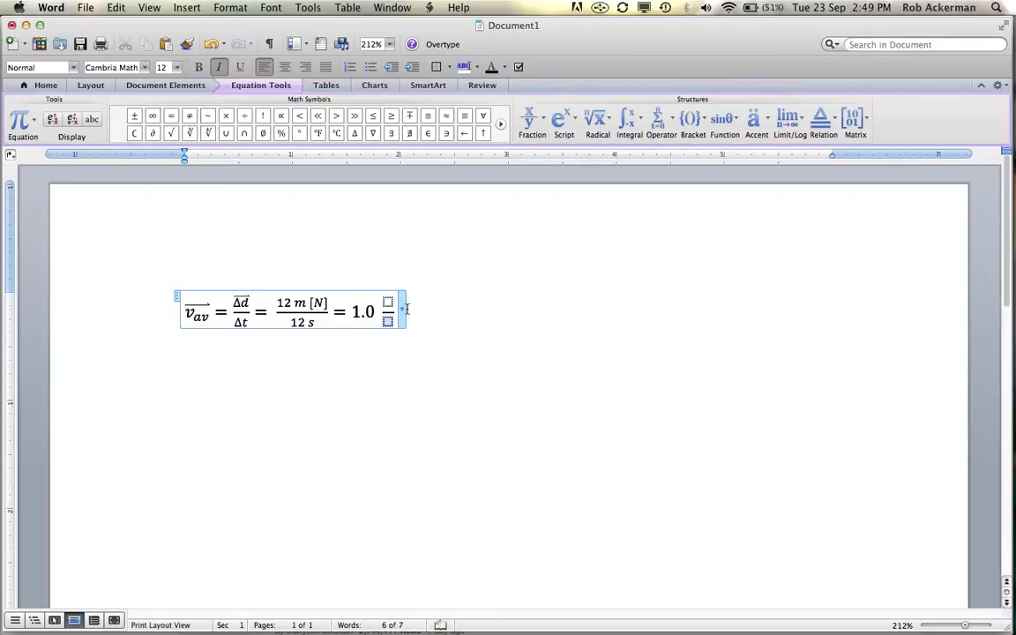
pyautogui.write('m/s')
pyautogui.click(509, 307)
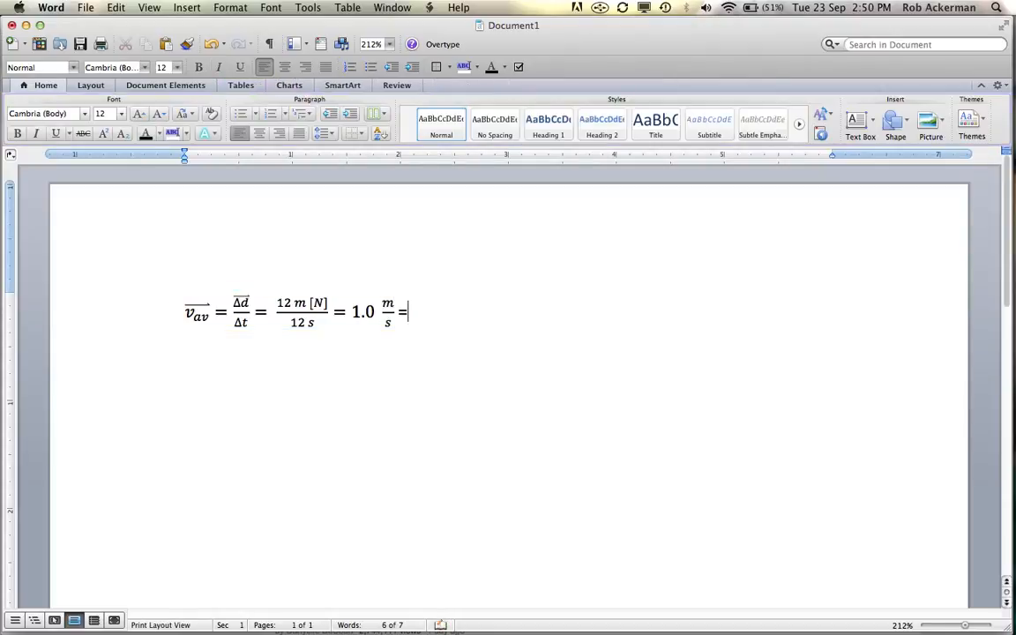
# - Insert one blank line above the equation in the document
pyautogui.click(185, 309)
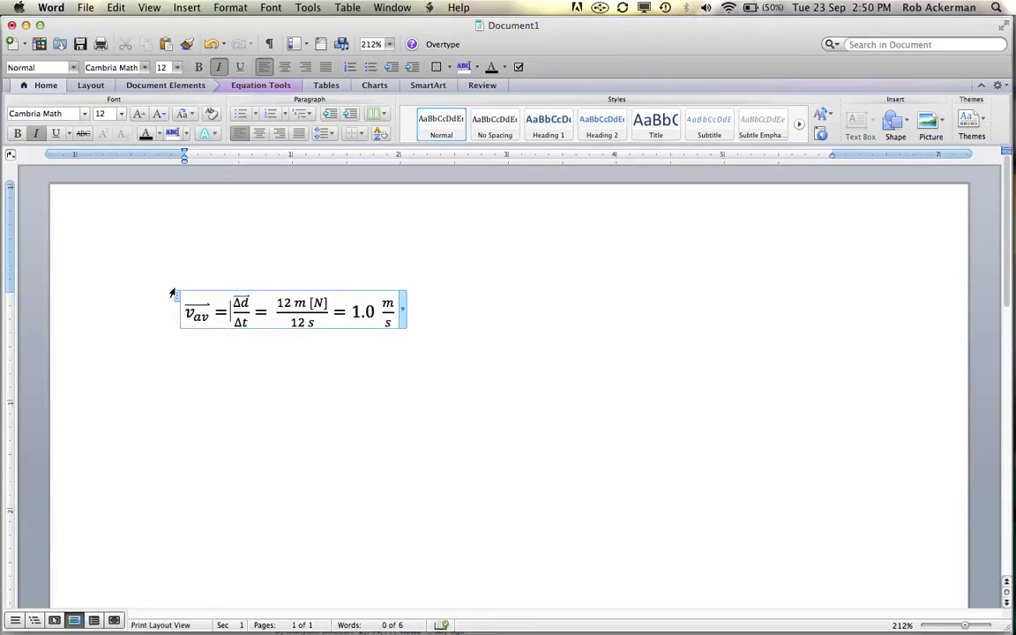
pyautogui.click(265, 334)
pyautogui.click(405, 261)
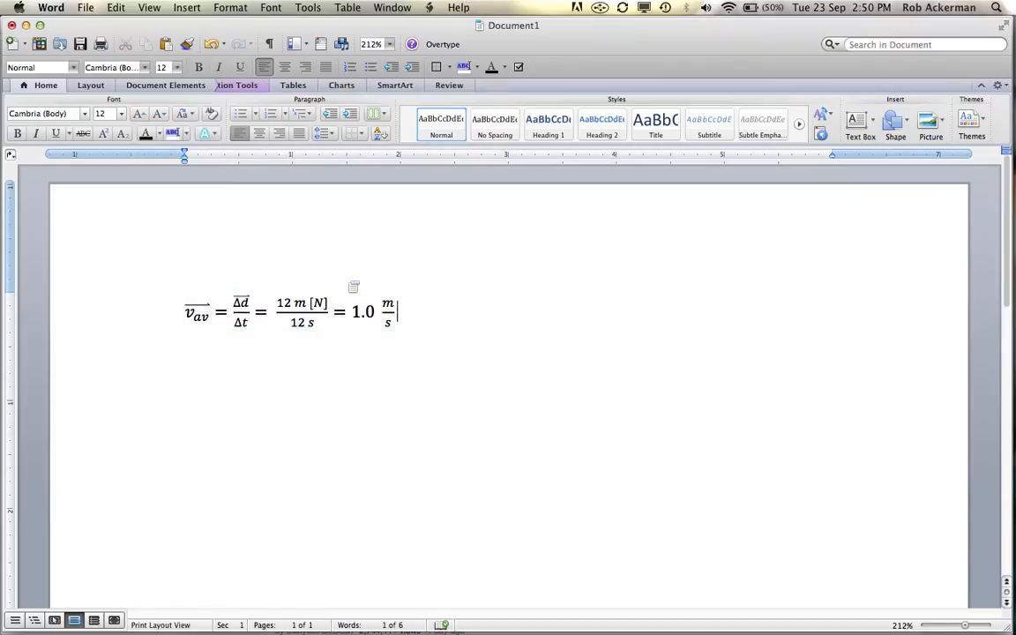
pyautogui.click(163, 309)
pyautogui.press('Left')
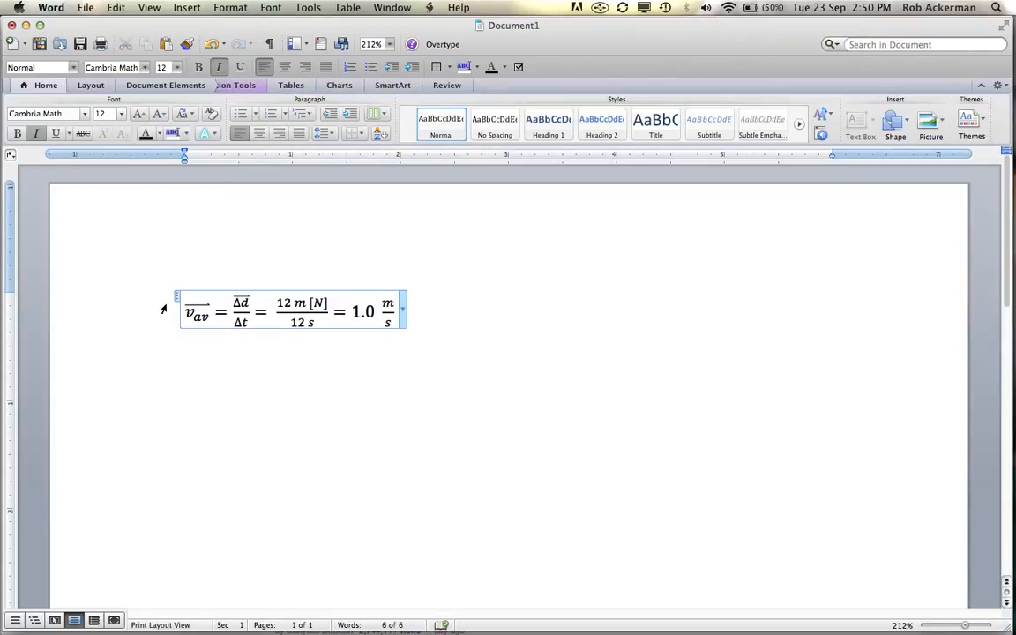
pyautogui.press('Return')
pyautogui.press('Return')
pyautogui.press('Return')
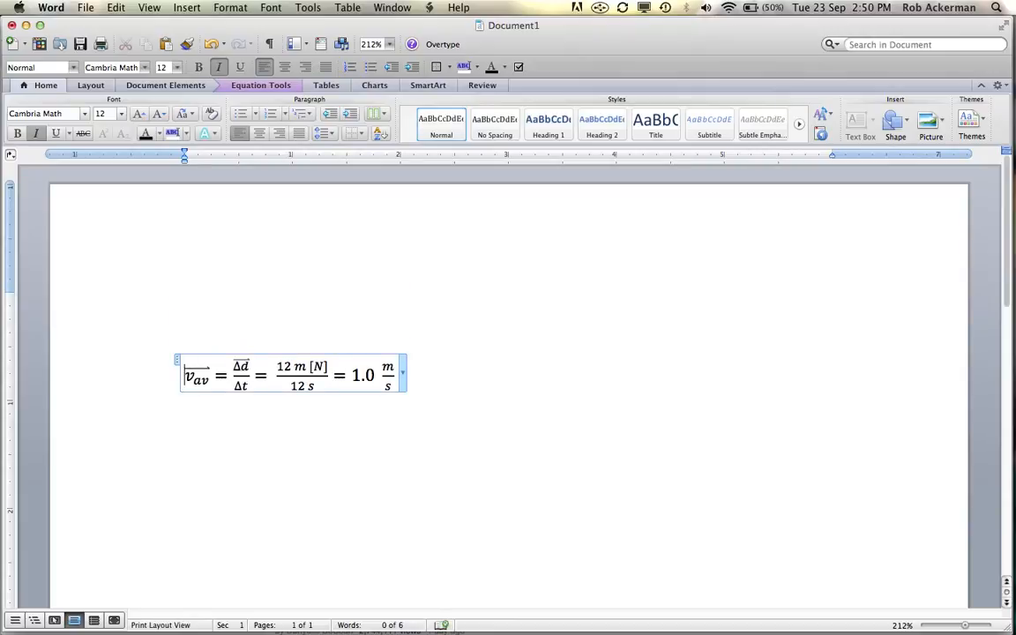
pyautogui.press('BackSpace')
pyautogui.press('BackSpace')
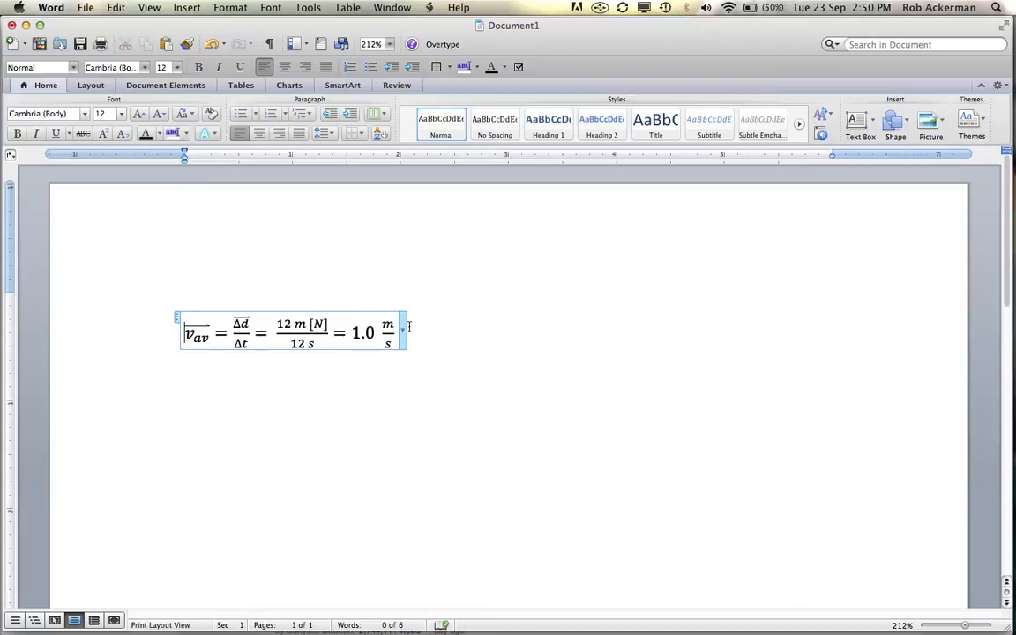
# - Examine the equation's display options, the fraction, script and radical structures, and the further math symbols available
pyautogui.click(402, 330)
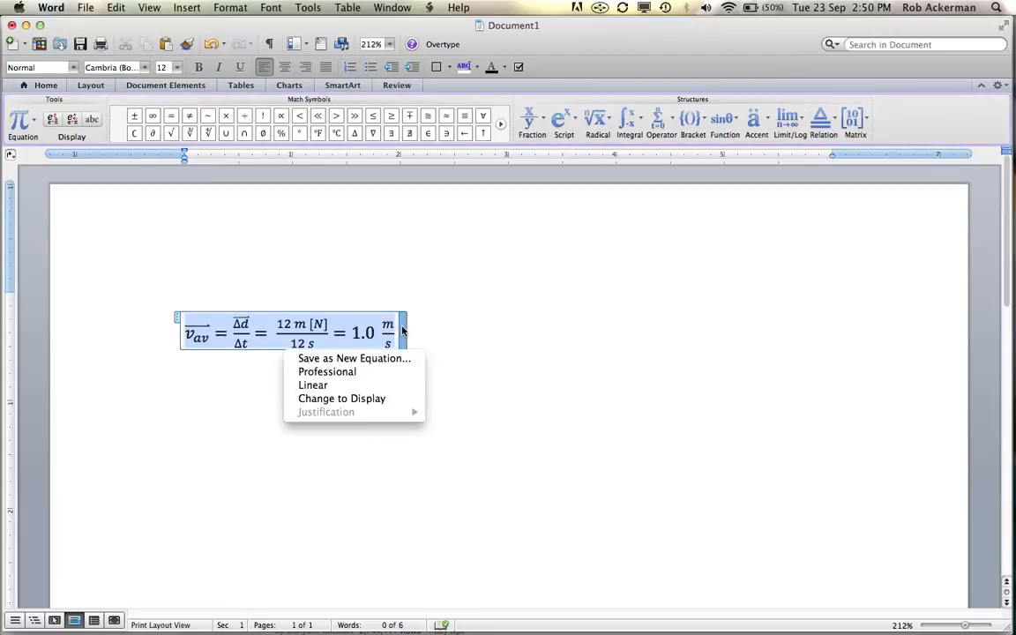
pyautogui.click(459, 278)
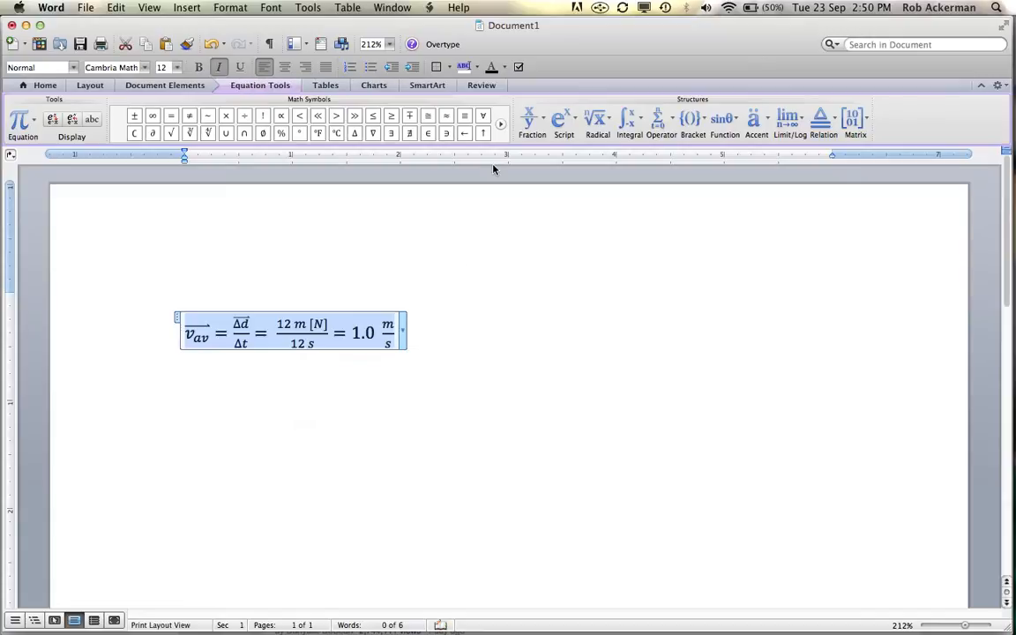
pyautogui.click(530, 122)
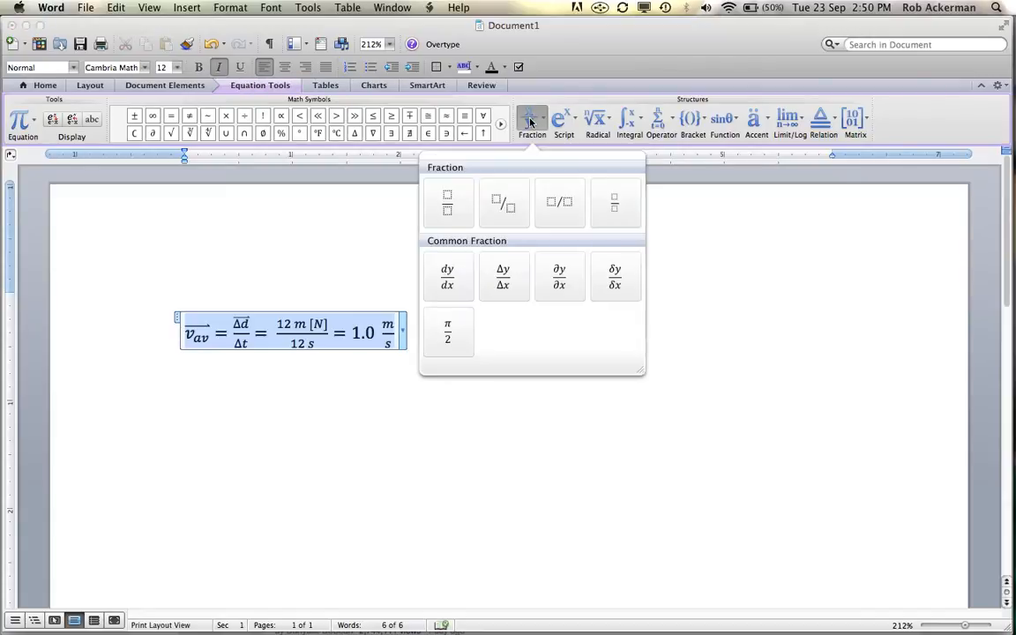
pyautogui.click(559, 121)
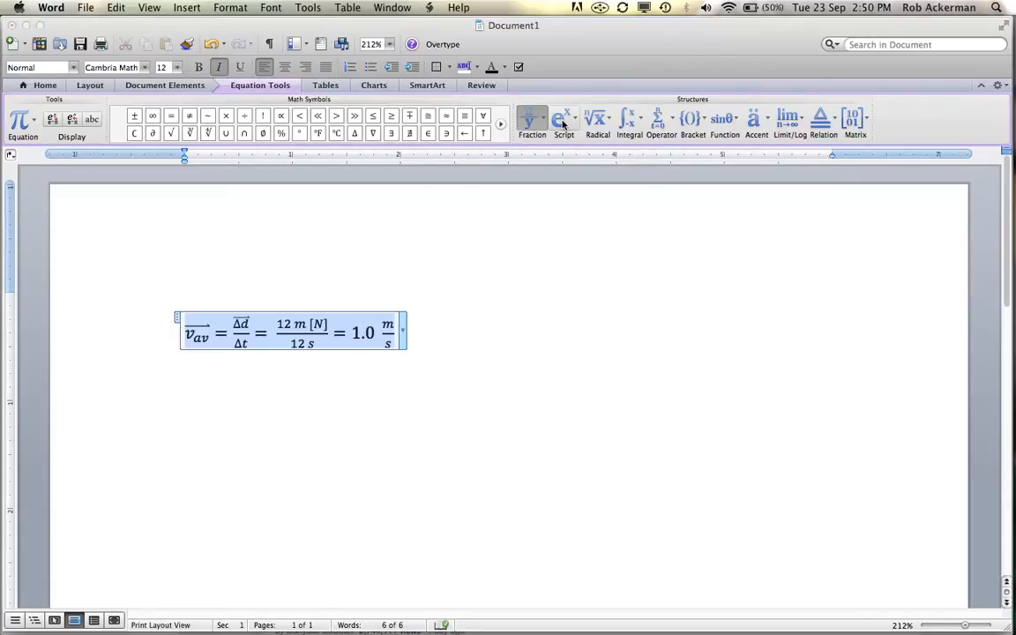
pyautogui.click(563, 123)
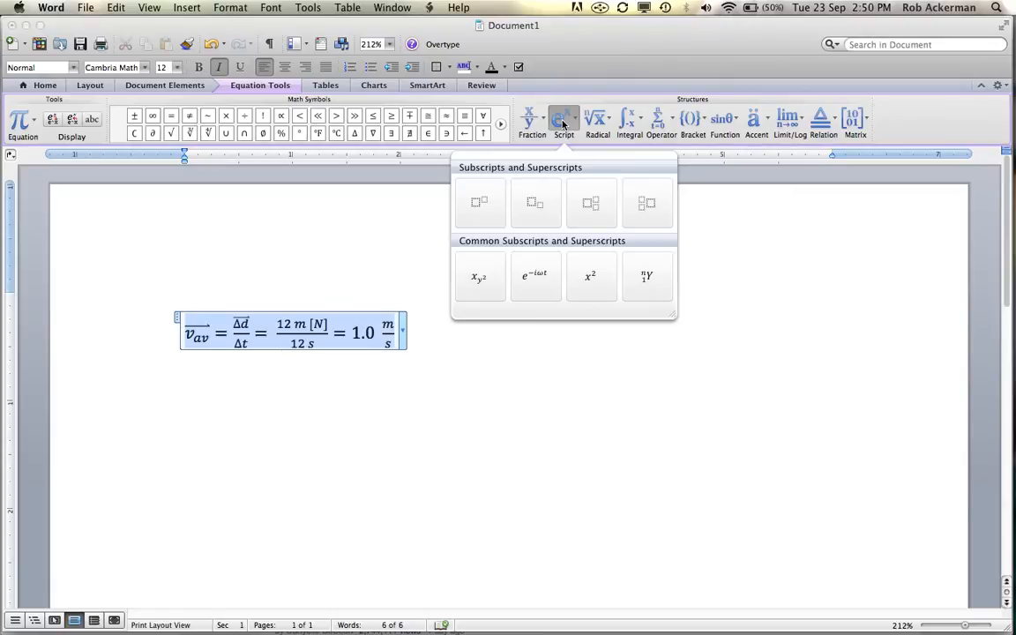
pyautogui.click(596, 125)
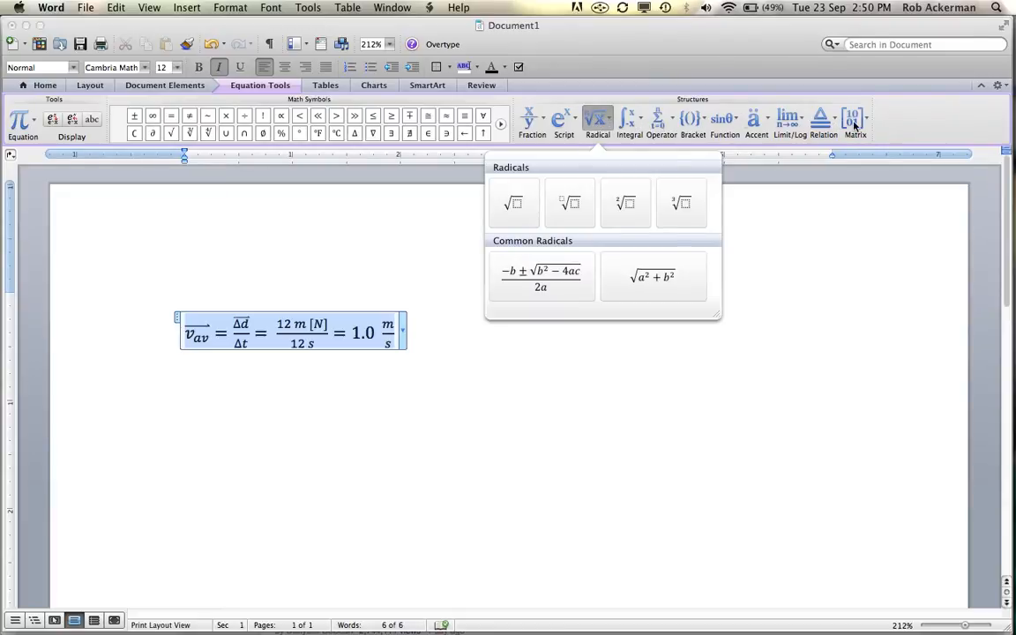
pyautogui.click(499, 113)
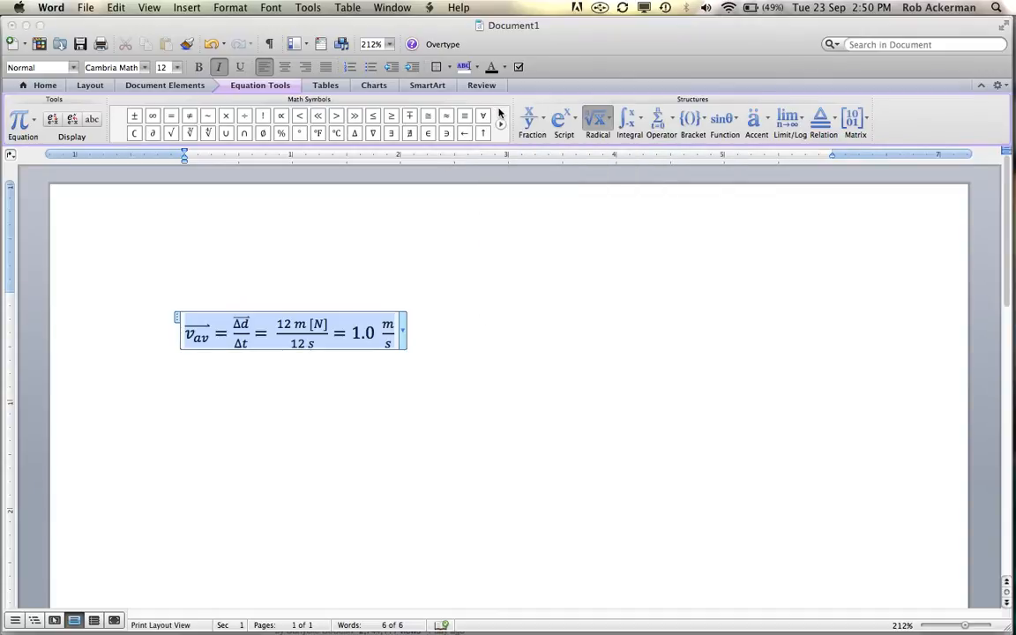
pyautogui.click(502, 126)
pyautogui.click(502, 126)
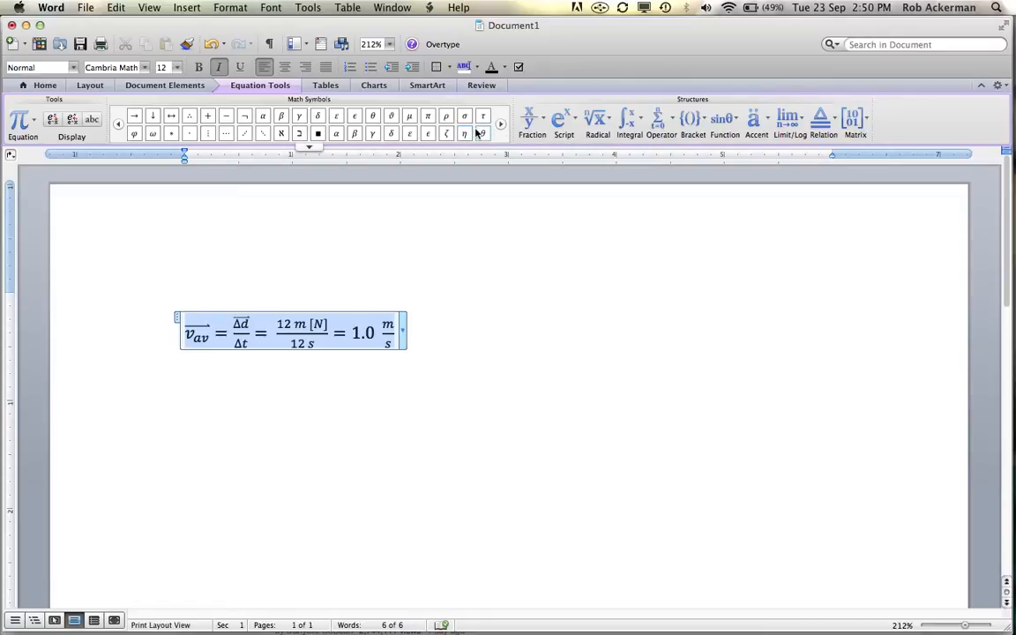
pyautogui.click(500, 126)
pyautogui.click(499, 126)
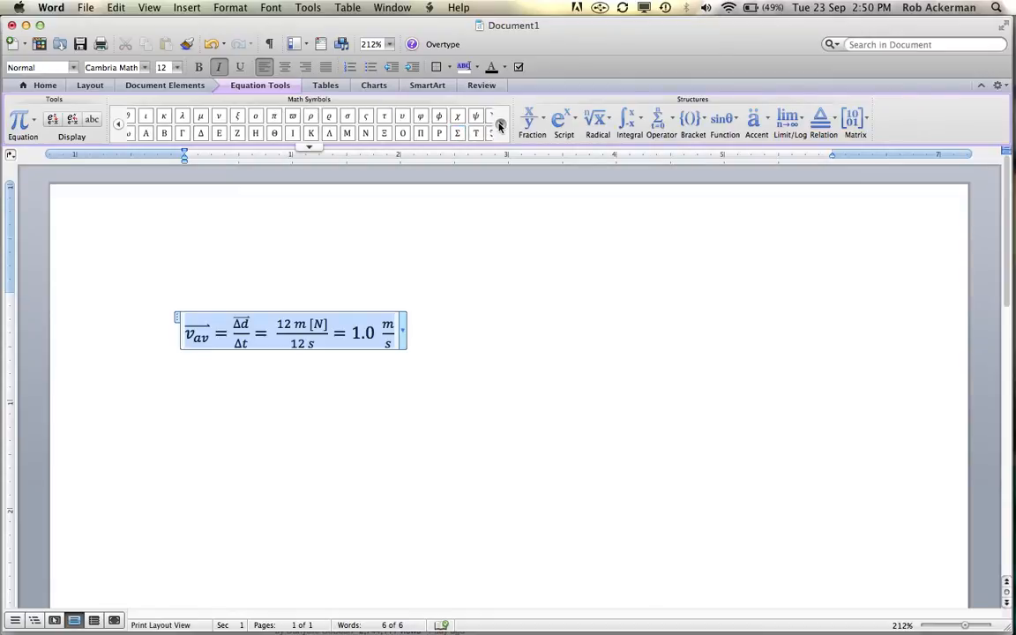
pyautogui.click(495, 352)
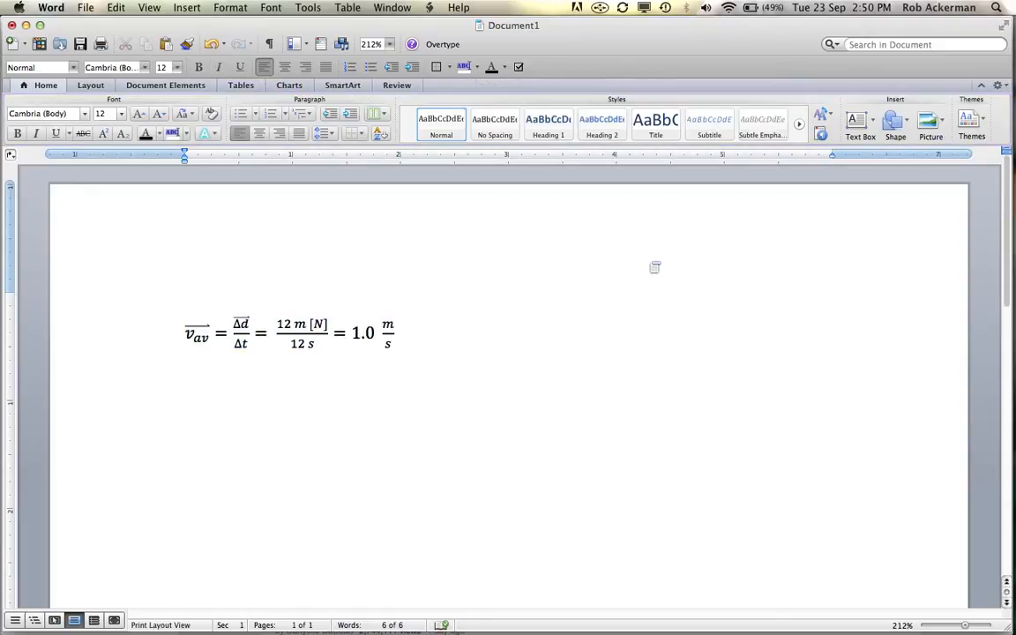
# - Switch to SketchBook Express to check the lab report topic list and return to the Word document
pyautogui.press('super+Tab')
pyautogui.press('super+Tab')
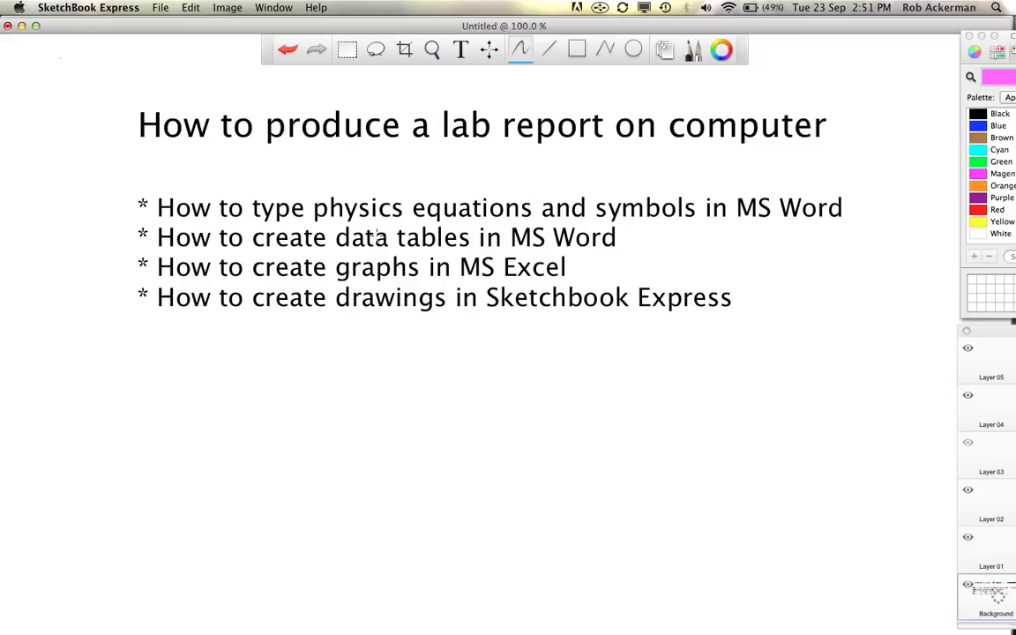
pyautogui.press('super+Tab')
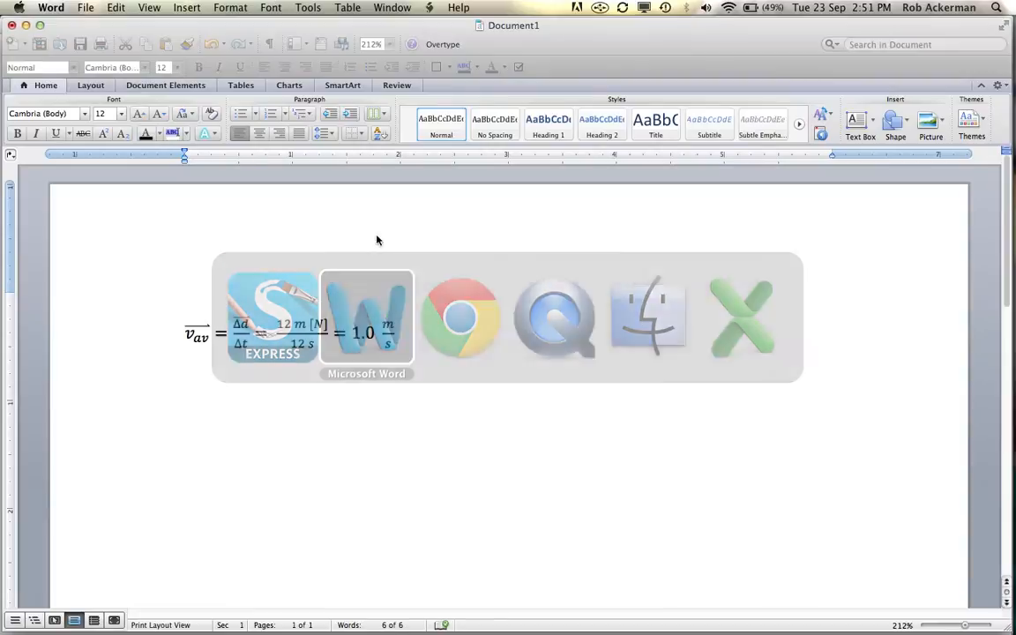
pyautogui.press('Return')
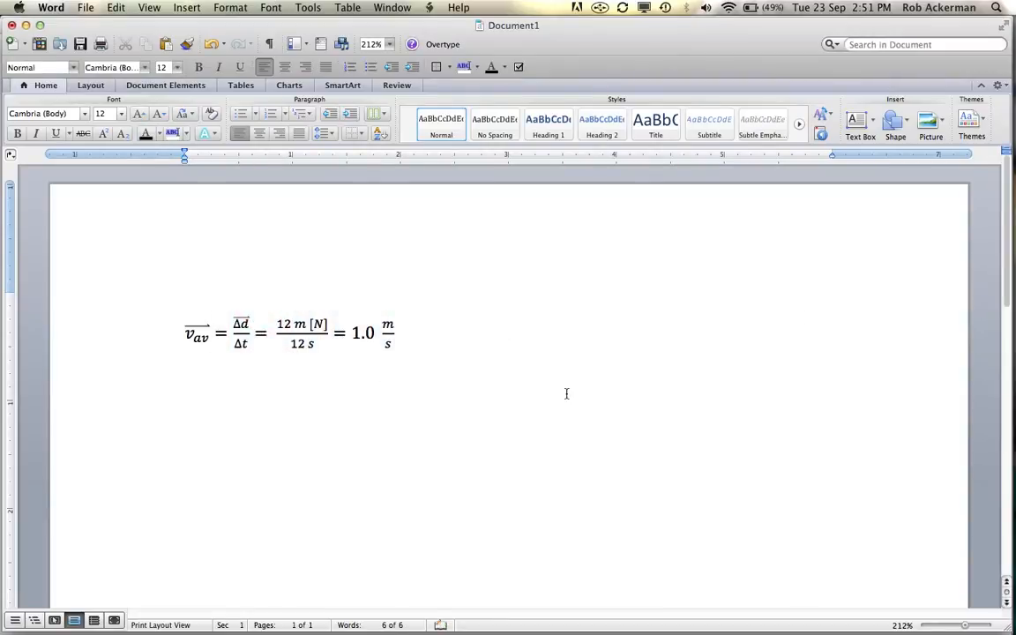
# - Insert a table with two columns and one row below the equation
pyautogui.scroll(-1, 567, 393)
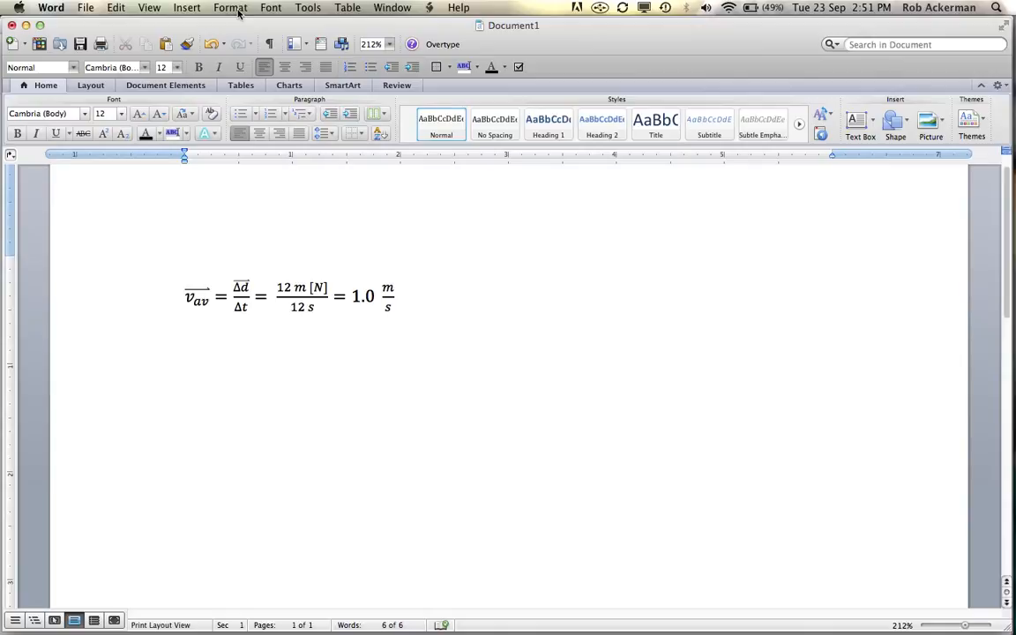
pyautogui.click(239, 85)
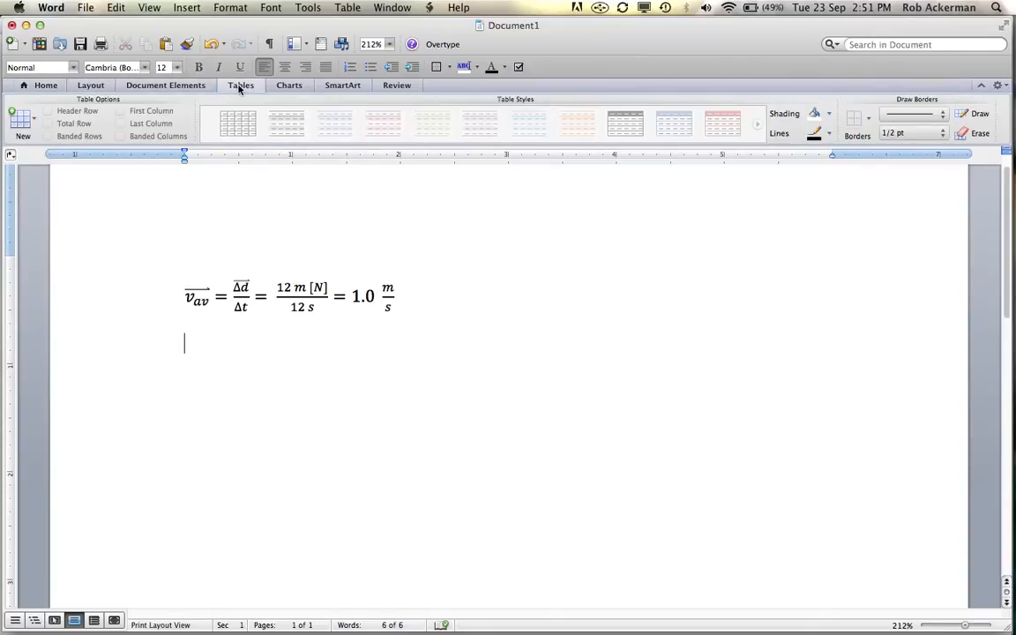
pyautogui.click(26, 126)
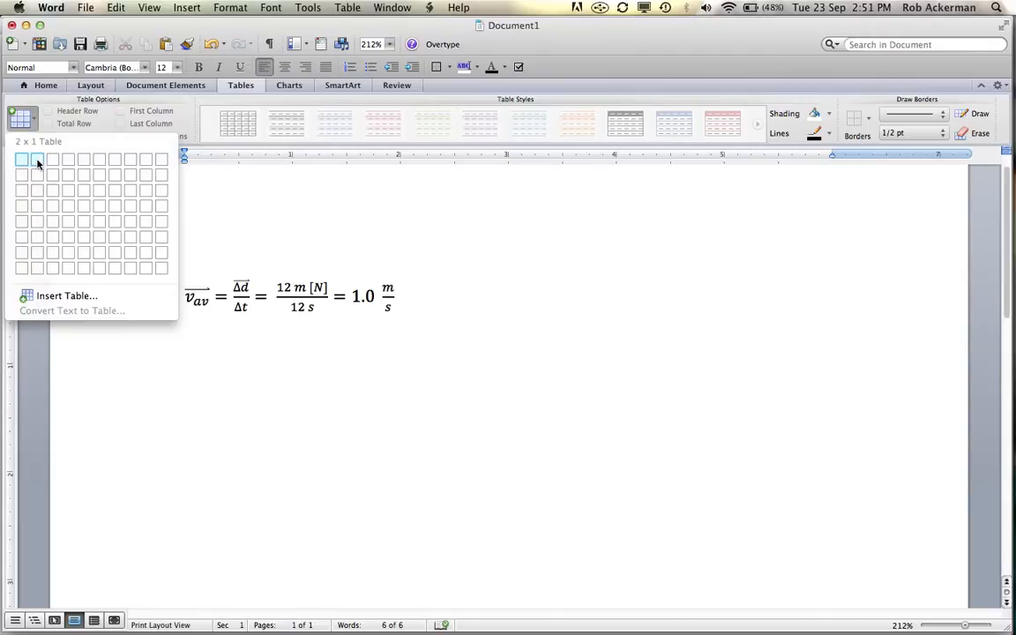
pyautogui.click(37, 163)
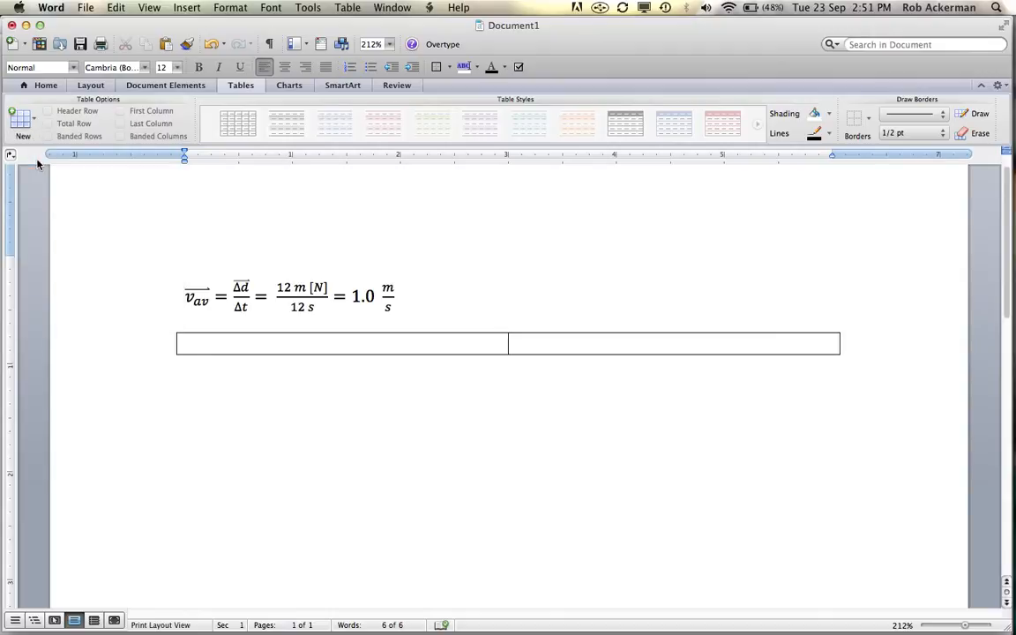
# - Enter Time, t (s) as the first column's header and move to the second column's header cell
pyautogui.write('Time')
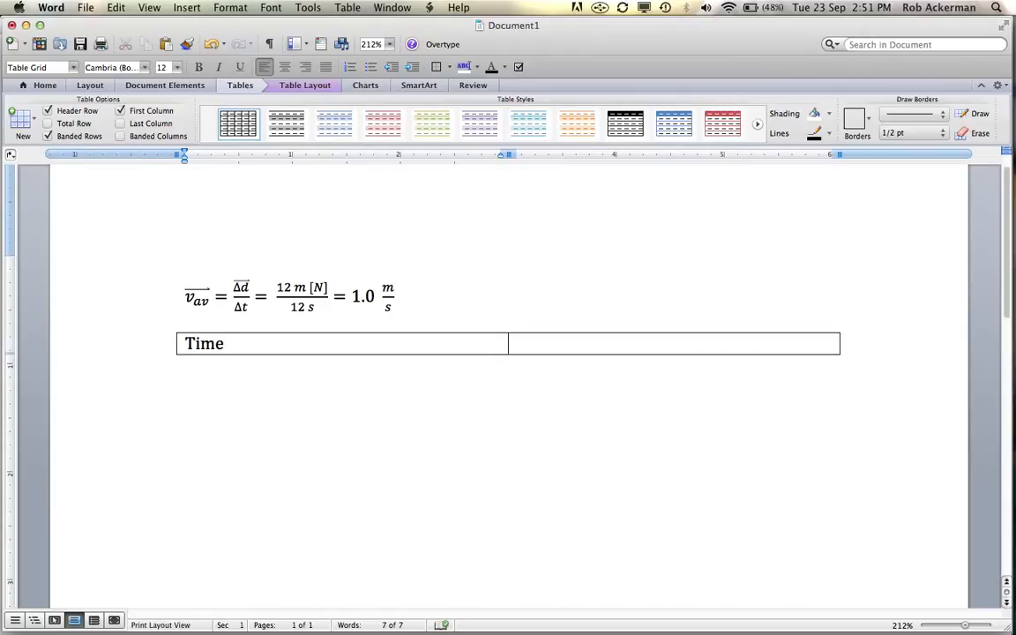
pyautogui.write(', t')
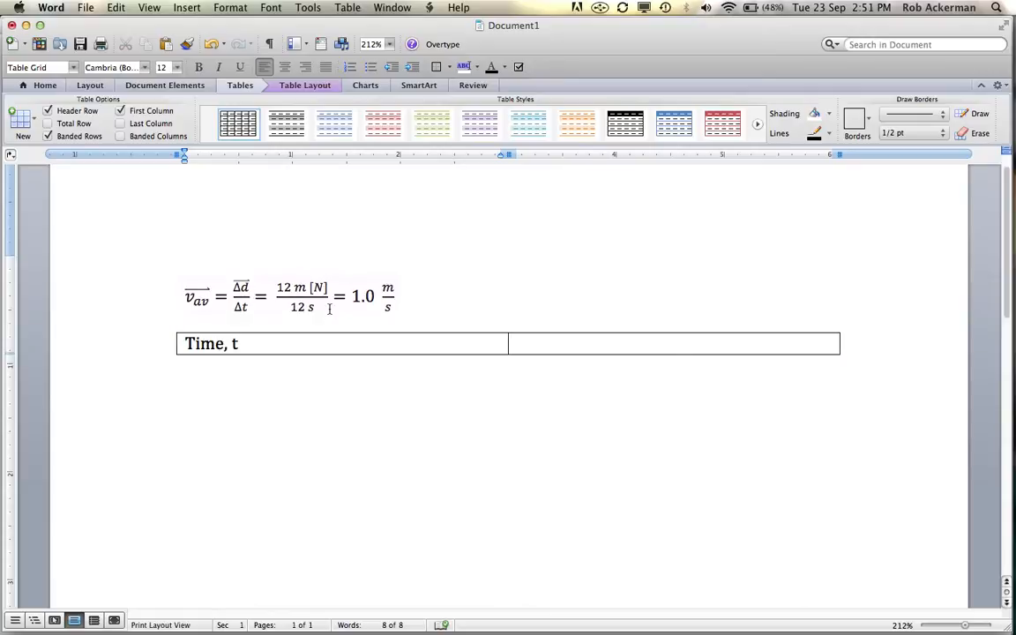
pyautogui.write('(s)')
pyautogui.press('Tab')
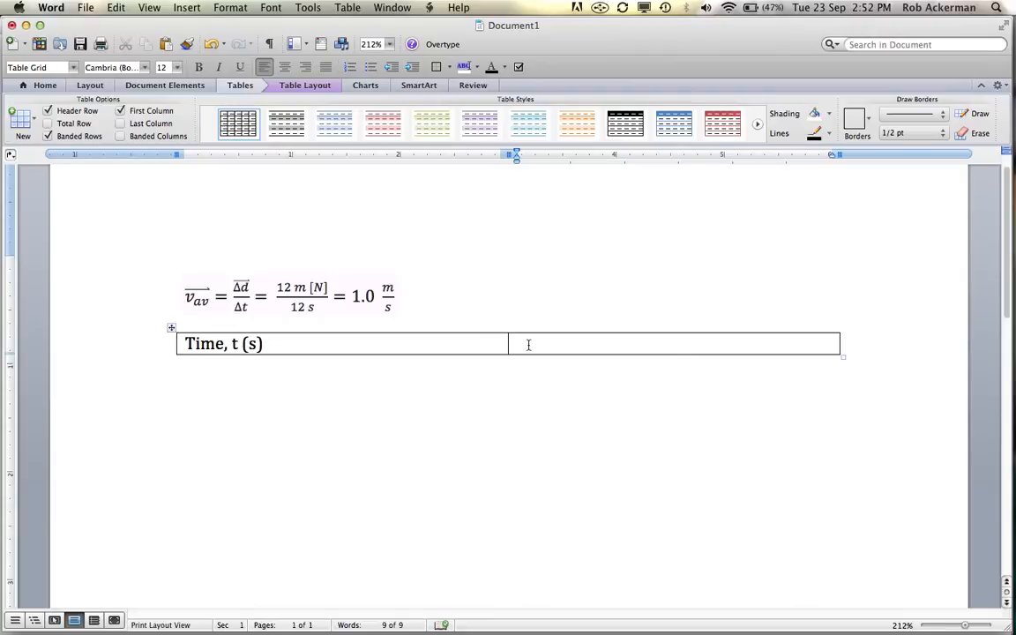
# - Enter Position, in the second header cell, followed by an inline equation showing d with a vector arrow above it
pyautogui.write('Position')
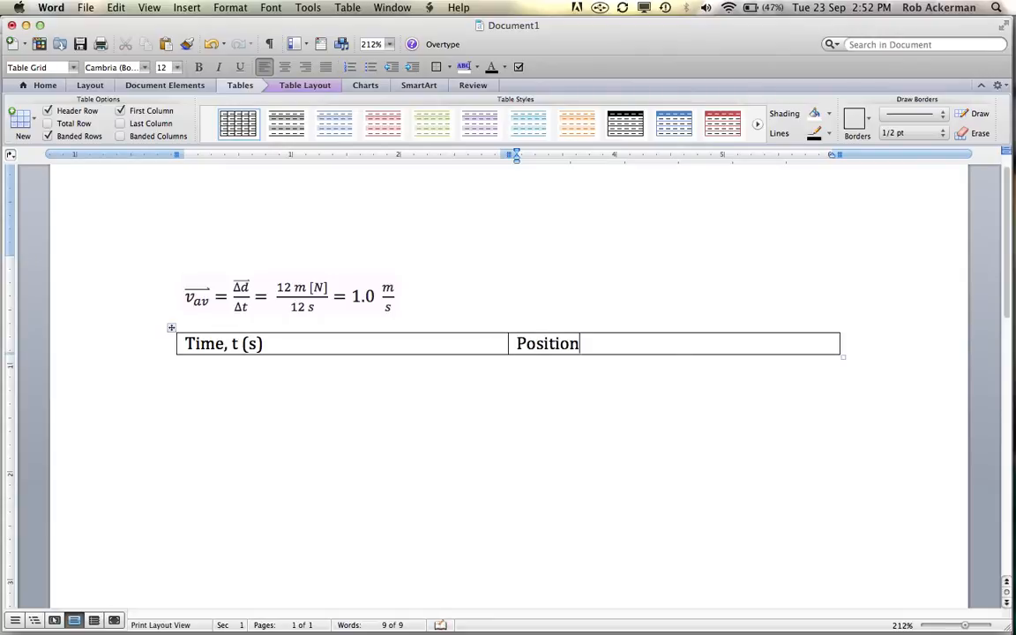
pyautogui.write(',')
pyautogui.press('BackSpace')
pyautogui.click(183, 9)
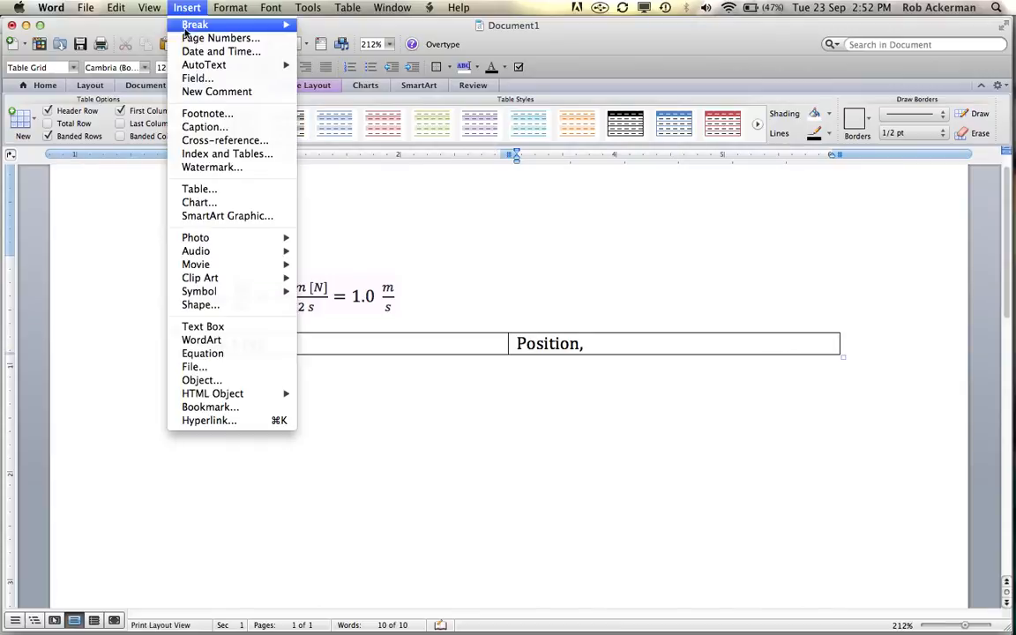
pyautogui.click(212, 353)
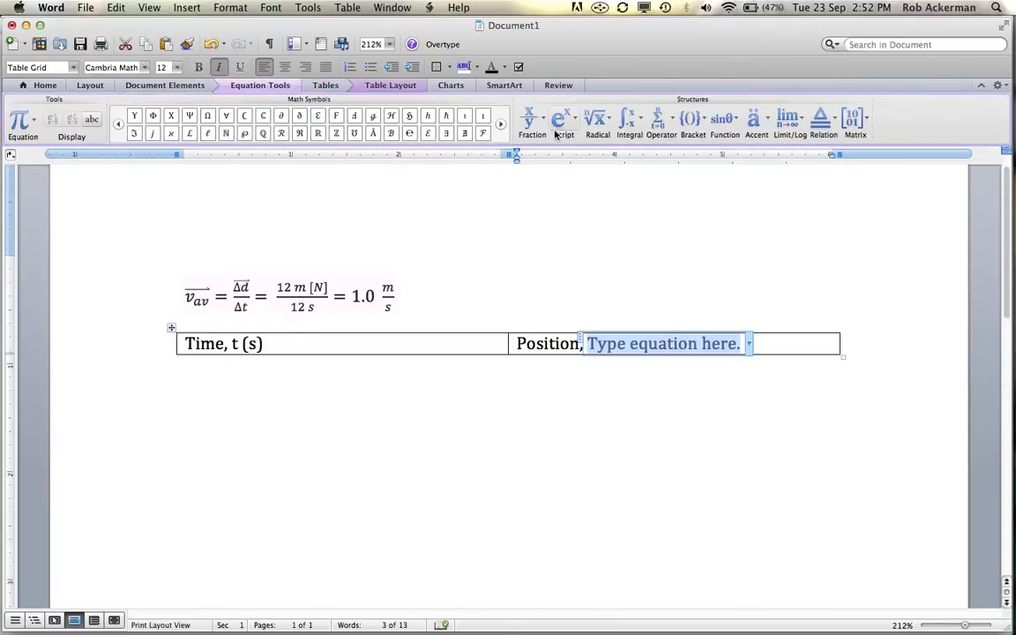
pyautogui.click(754, 119)
pyautogui.click(834, 428)
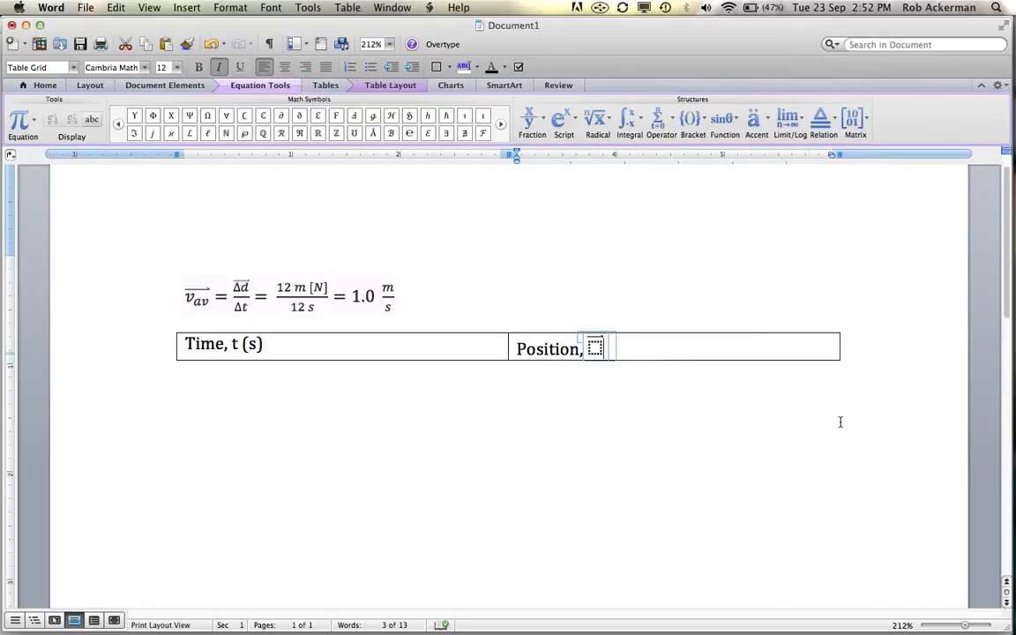
pyautogui.write('d')
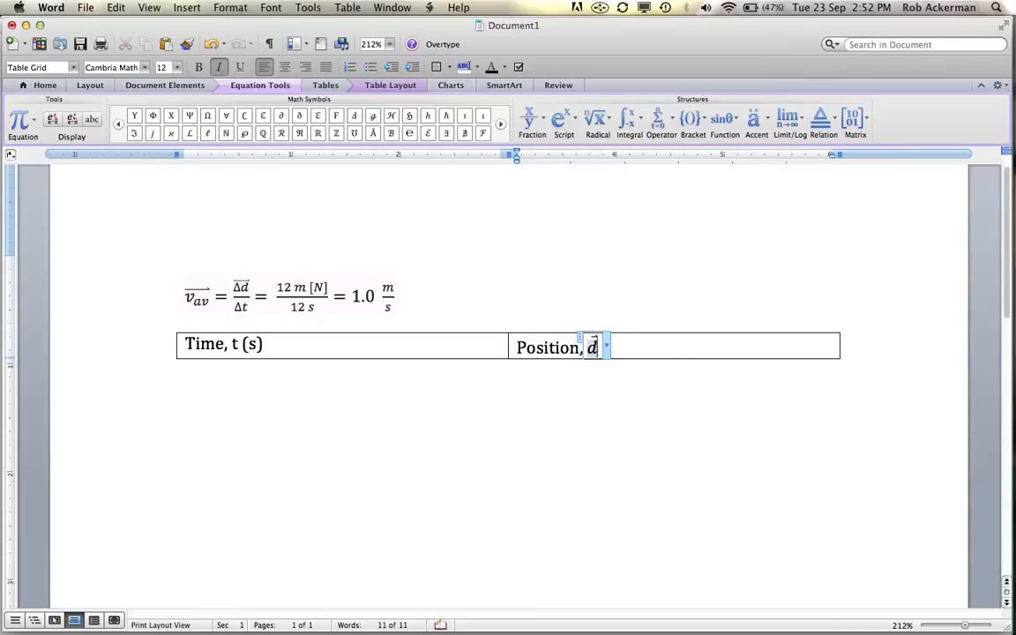
# - Complete the position header with (m) [N of home] as ordinary text after the vector symbol
pyautogui.click(645, 351)
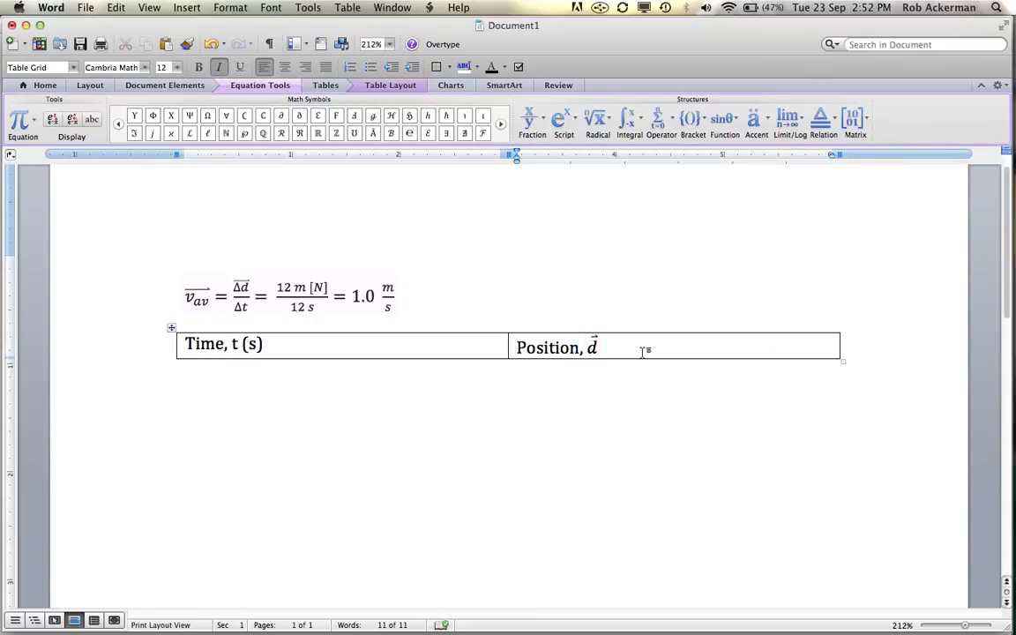
pyautogui.write('(')
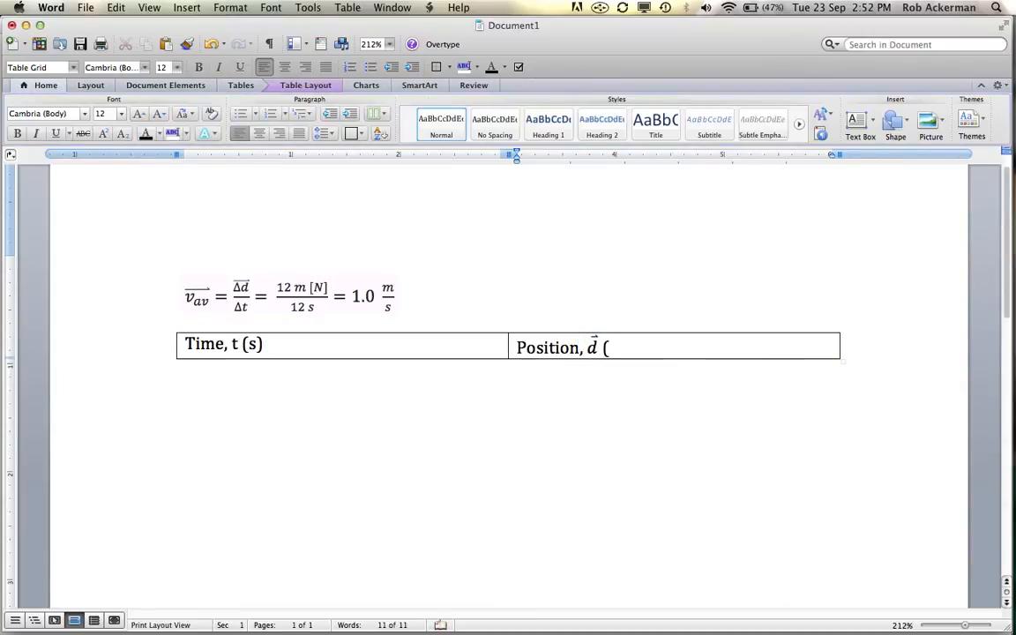
pyautogui.write('m) [')
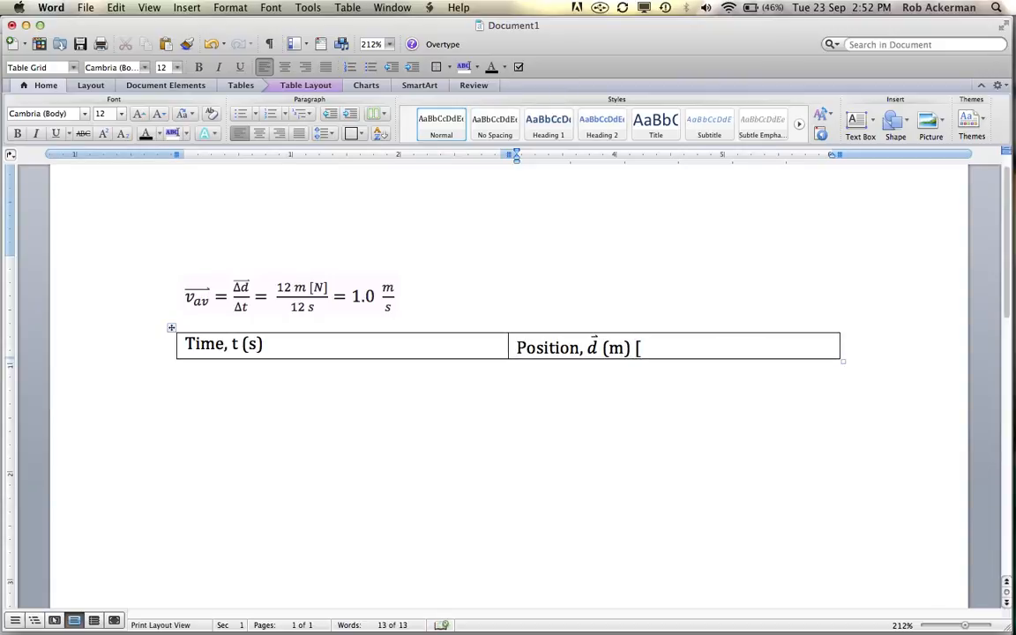
pyautogui.write('N of home]')
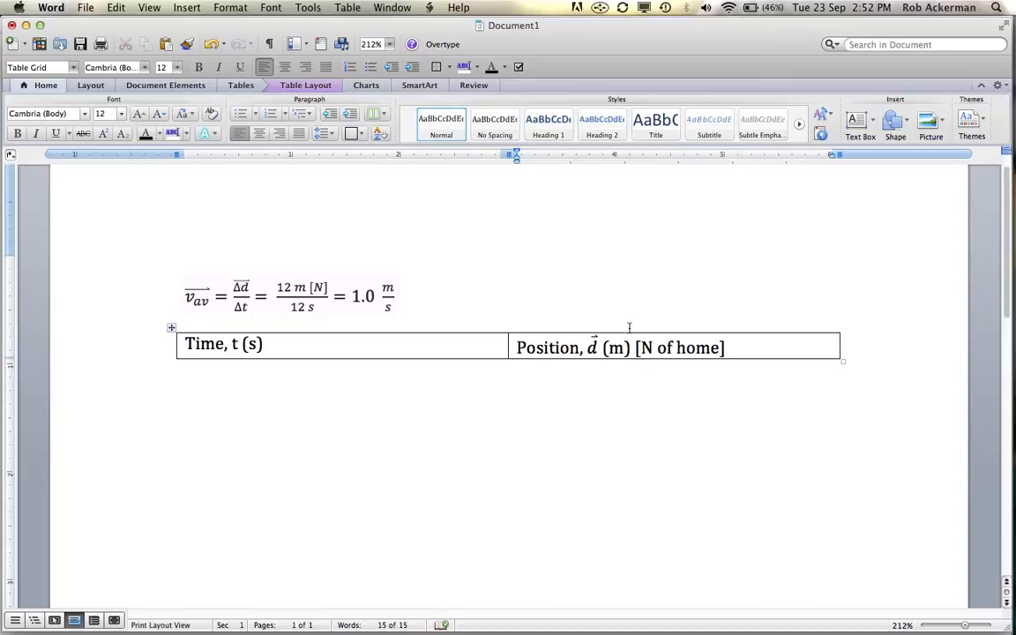
# - Add two data rows below the headers: time 0 with position 0, and time 1 with position 2
pyautogui.press('Tab')
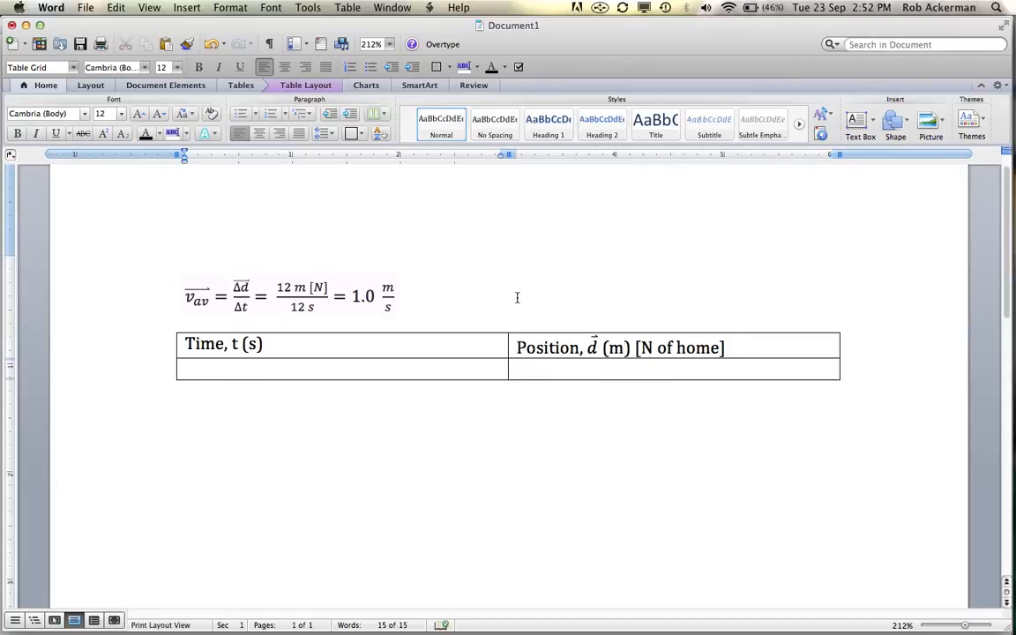
pyautogui.write('0')
pyautogui.press('Tab')
pyautogui.write('0')
pyautogui.press('Tab')
pyautogui.write('1')
pyautogui.press('Tab')
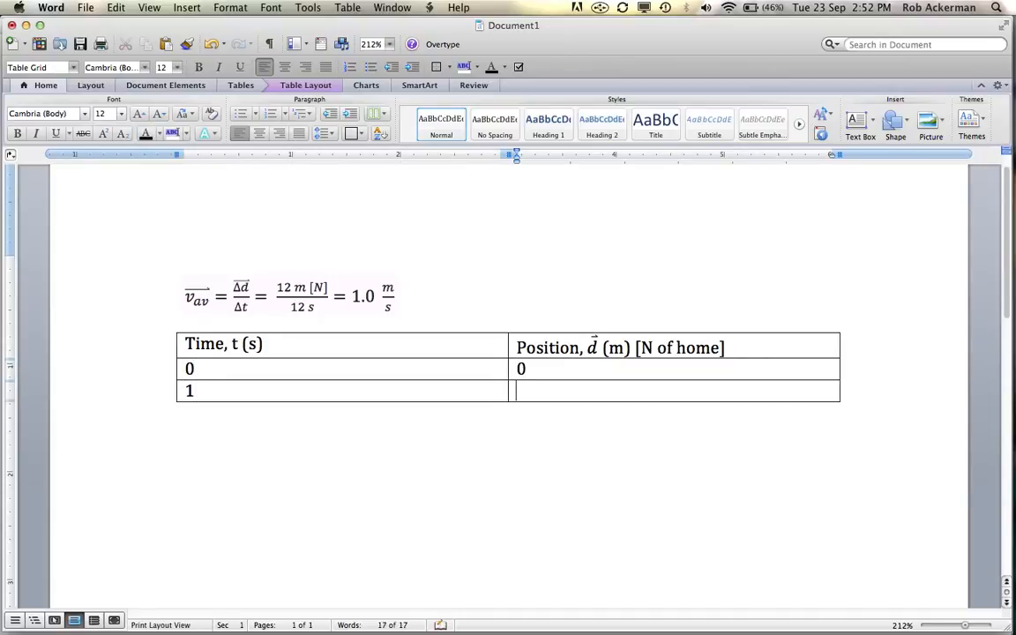
pyautogui.write('2')
# - Add two more data rows with time 2 and position 4, and time 3 and position 6, and leave the table
pyautogui.press('Tab')
pyautogui.write('2')
pyautogui.press('Tab')
pyautogui.write('4')
pyautogui.press('Tab')
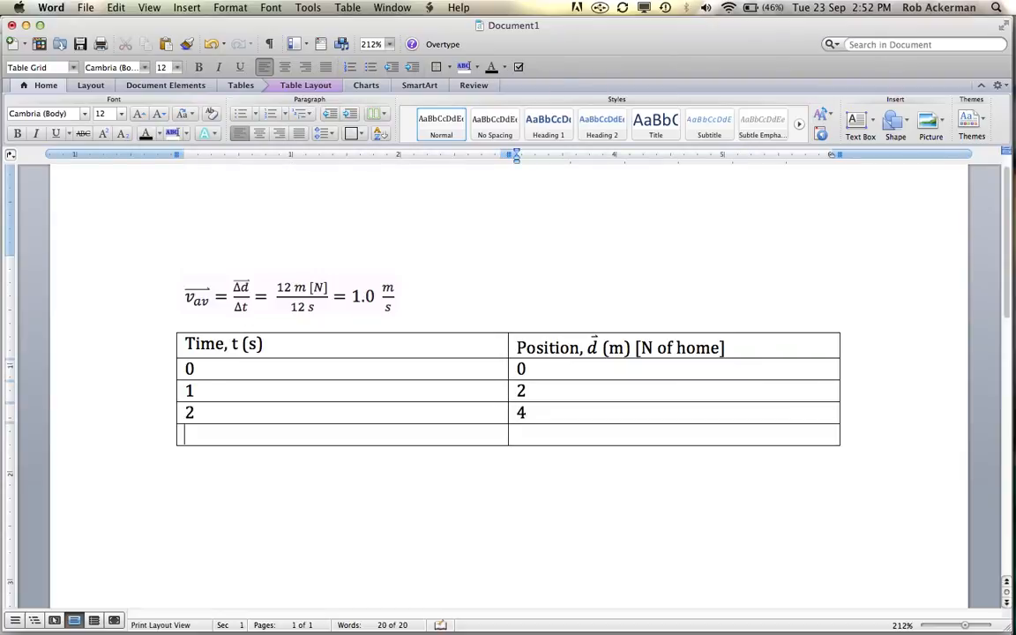
pyautogui.write('3')
pyautogui.press('Tab')
pyautogui.write('6')
pyautogui.click(347, 485)
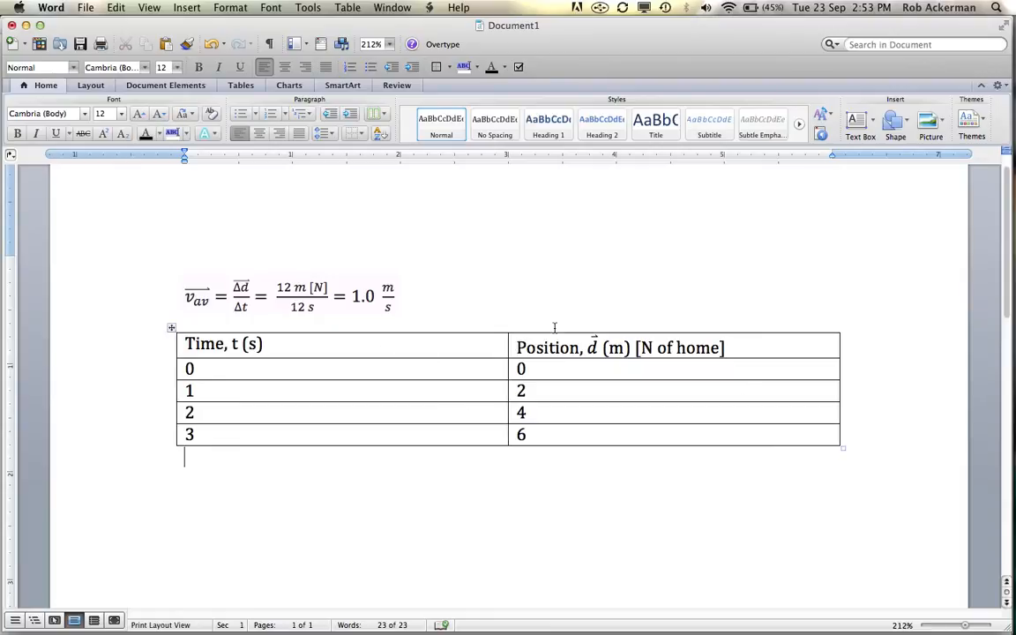
# - Narrow both table columns so each one fits just wider than its header text on one line
pyautogui.moveTo(840, 344); pyautogui.dragTo(732, 347)
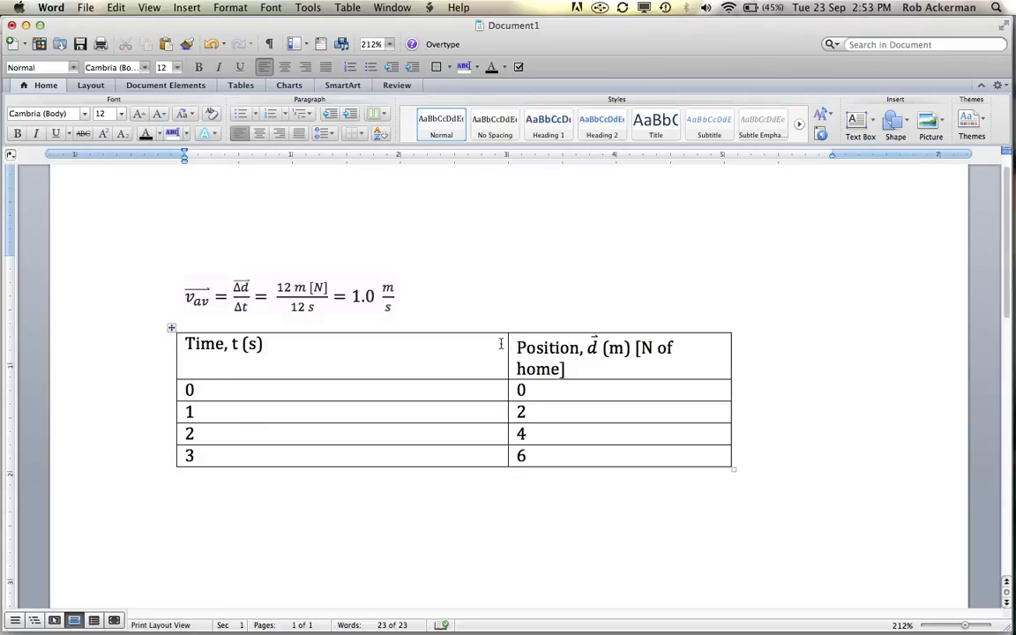
pyautogui.moveTo(509, 346); pyautogui.dragTo(305, 351)
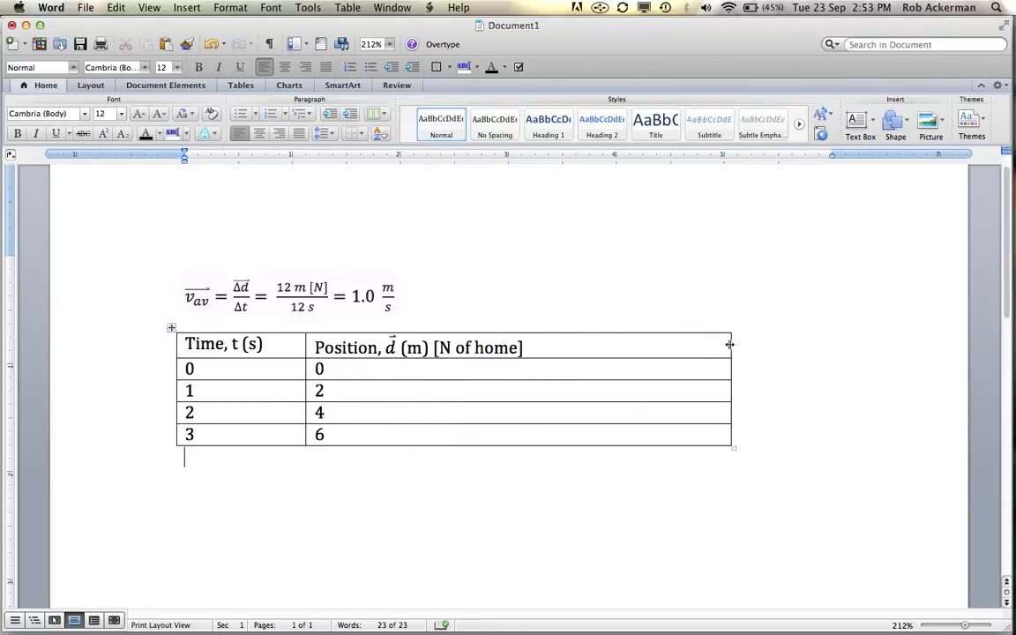
pyautogui.moveTo(731, 344); pyautogui.dragTo(546, 339)
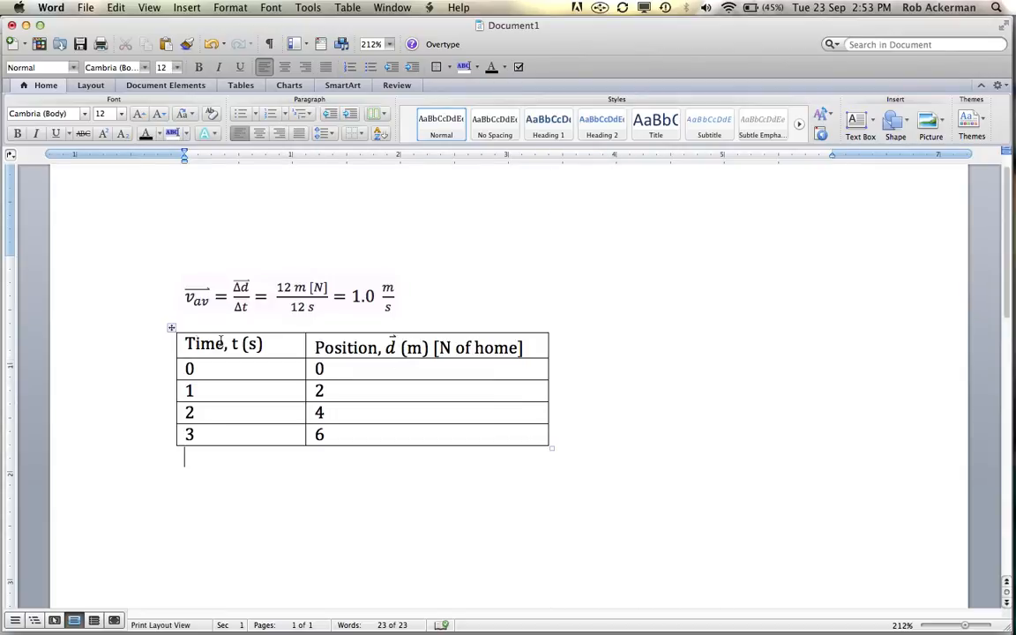
# - Center the text in all header and data cells of the table
pyautogui.moveTo(187, 344); pyautogui.dragTo(441, 438)
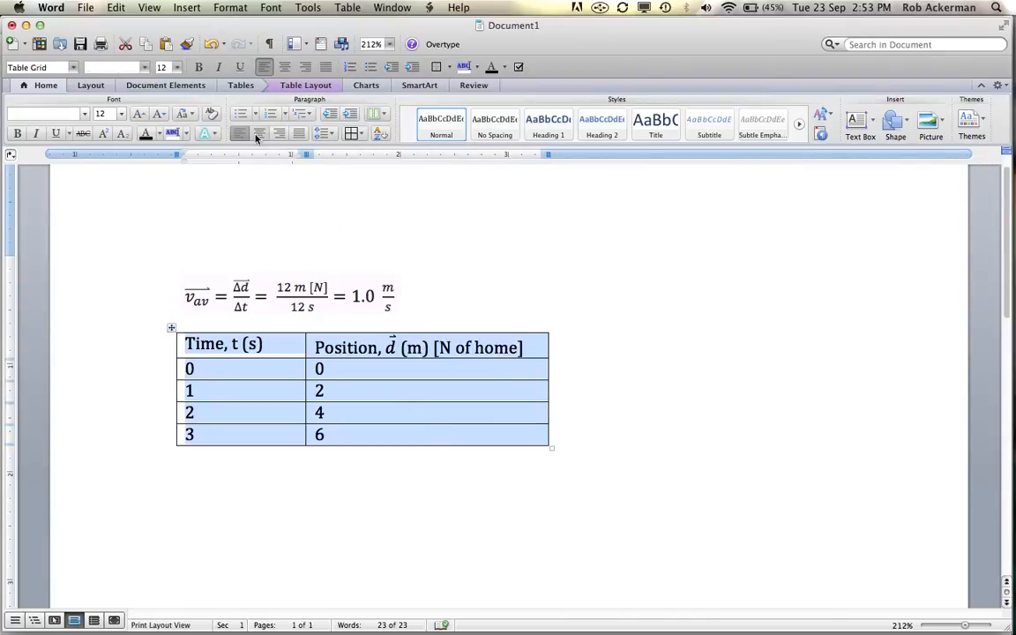
pyautogui.click(259, 134)
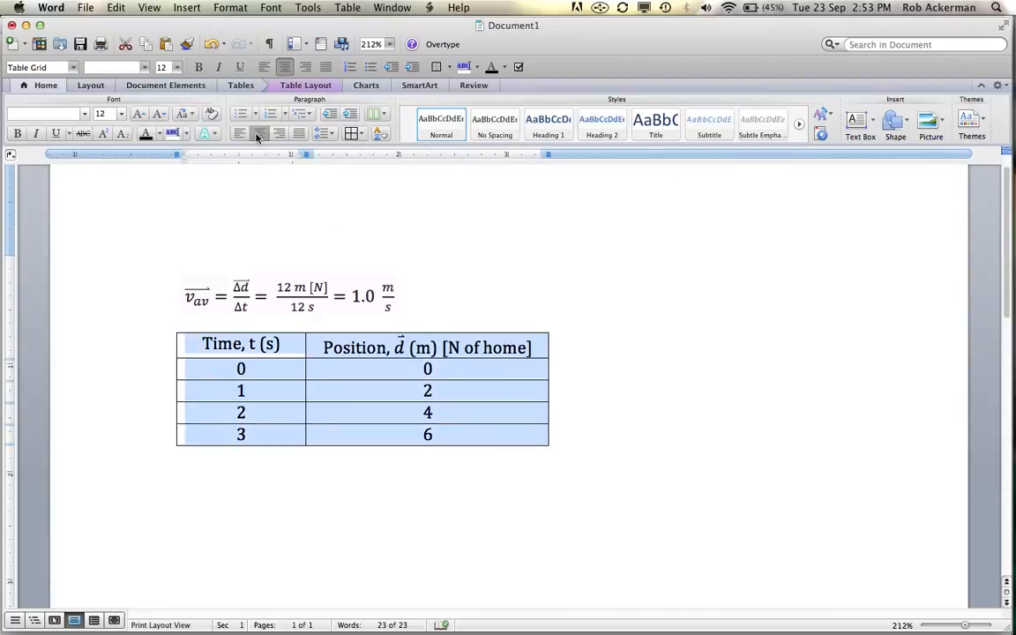
pyautogui.click(600, 383)
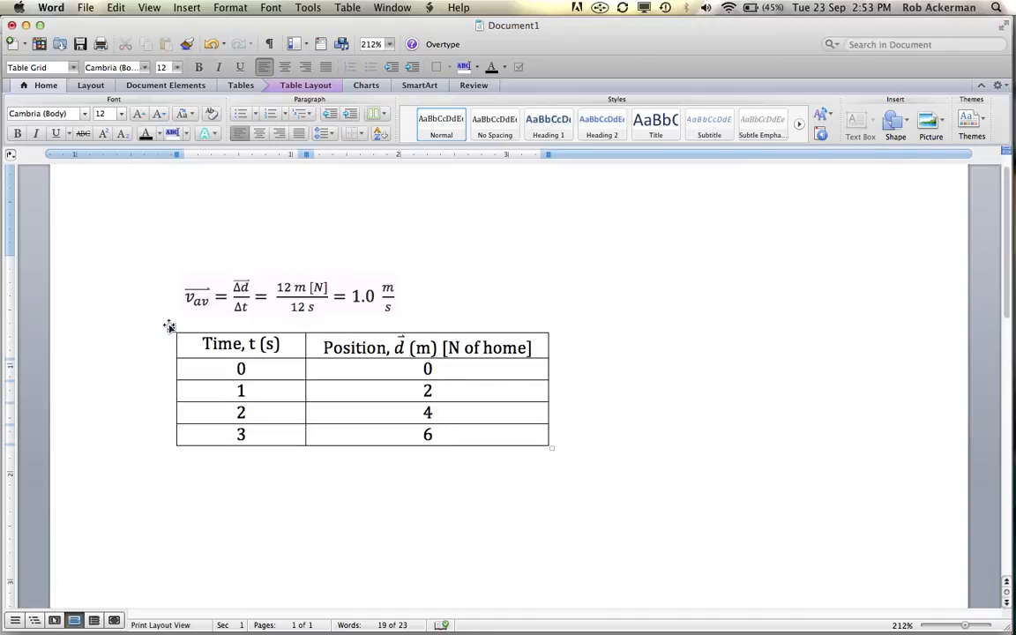
# - Insert a caption above the whole table reading Table 1 - The movement of a car
pyautogui.click(171, 328)
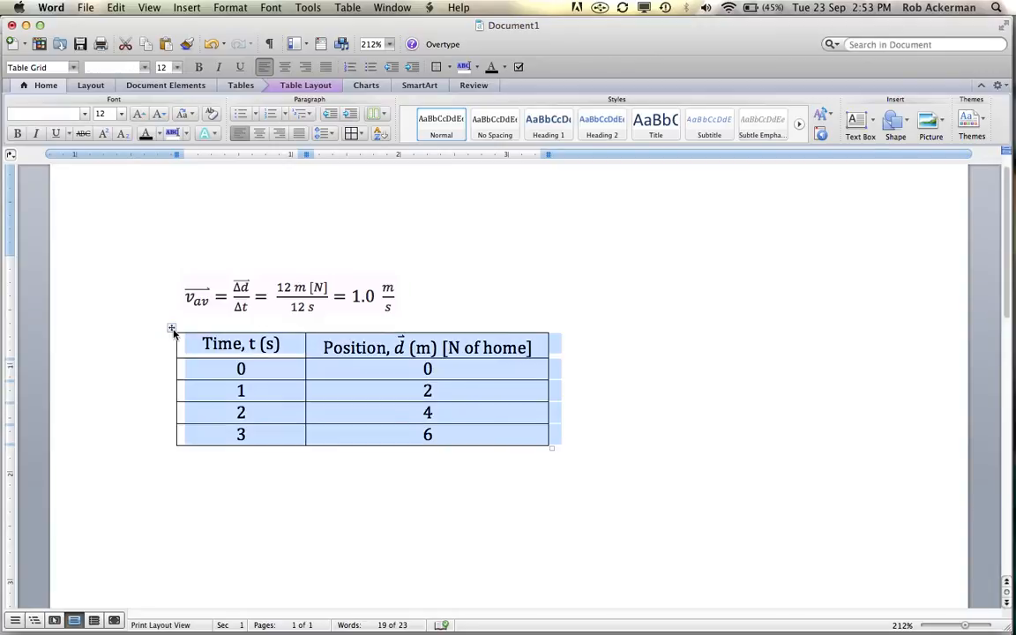
pyautogui.rightClick(240, 369)
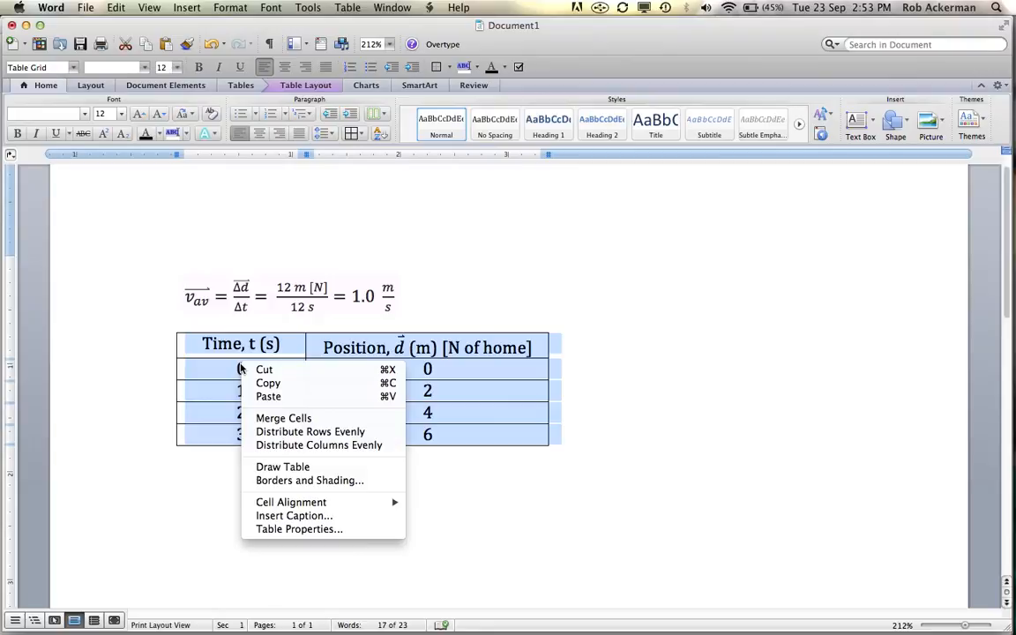
pyautogui.moveTo(289, 508)
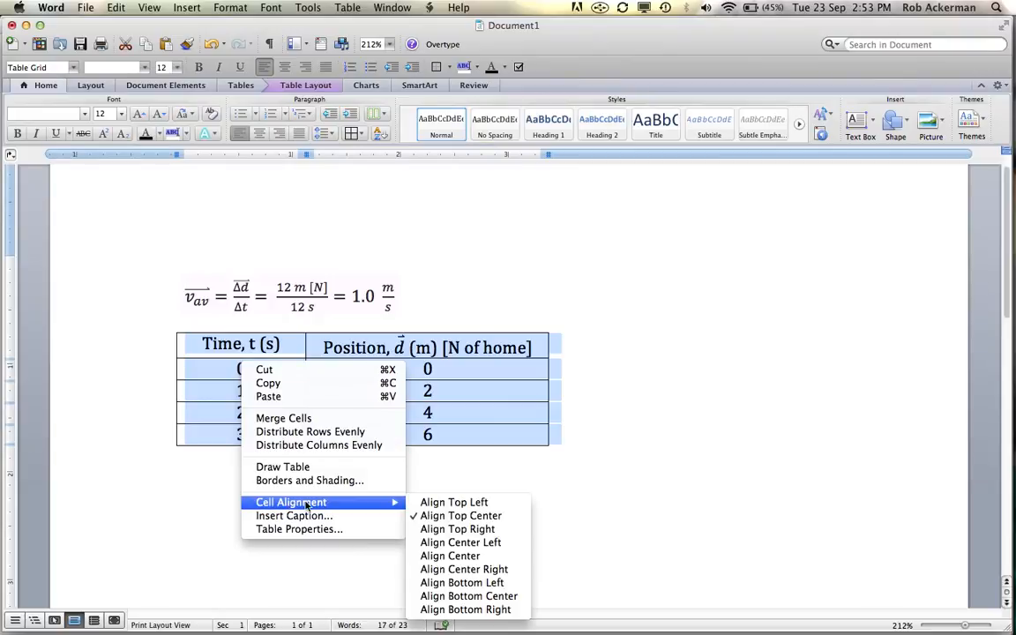
pyautogui.click(315, 520)
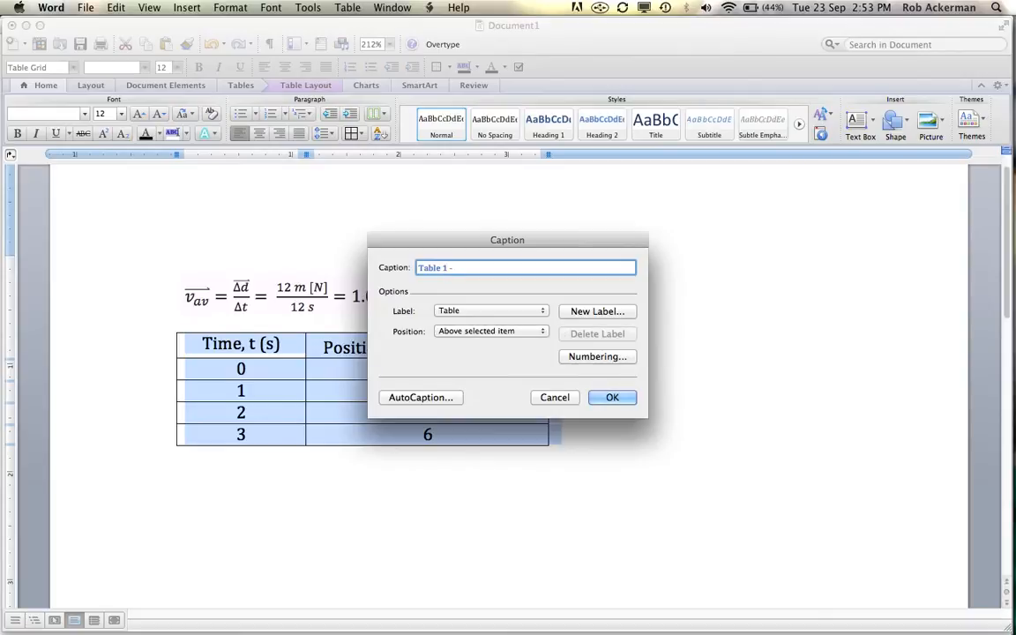
pyautogui.write('- The movement of a car')
pyautogui.click(623, 398)
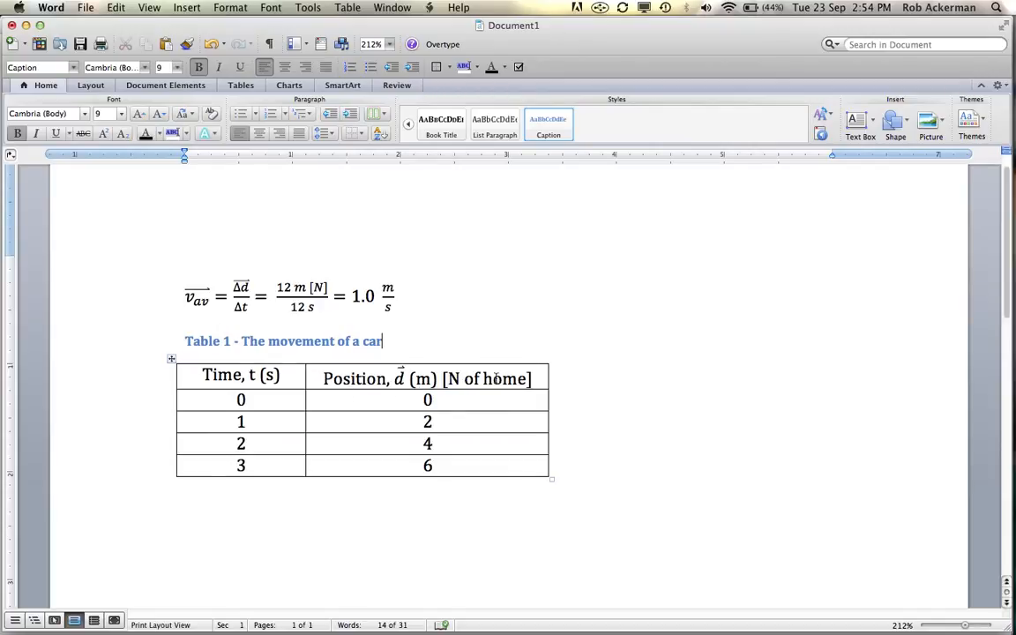
# - Add the uncertainty ± 0.1 s as an equation on a second line under the Time, t (s) header
pyautogui.click(538, 379)
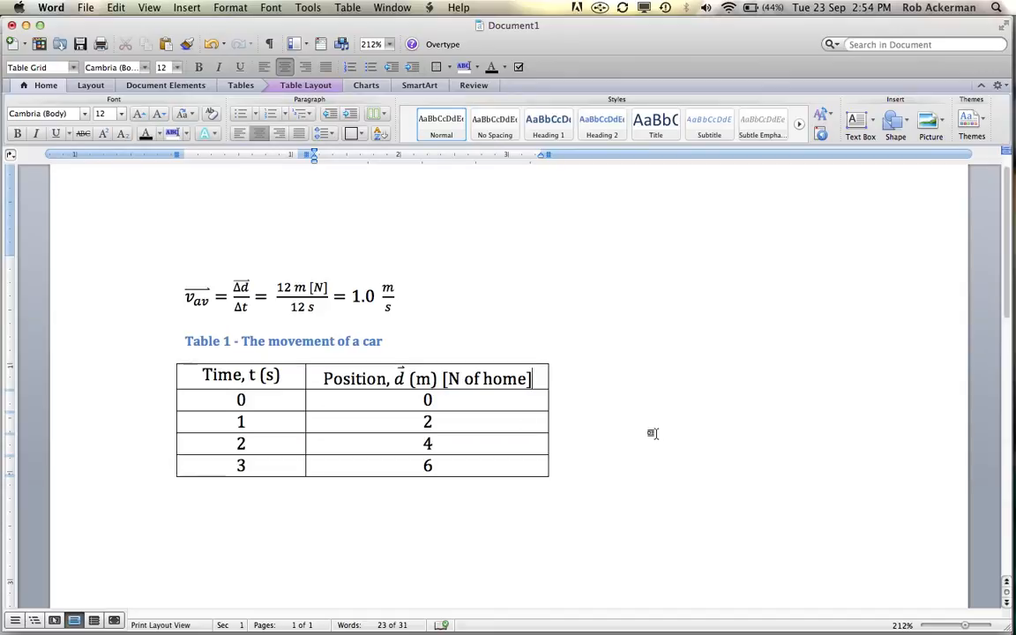
pyautogui.click(284, 376)
pyautogui.press('Return')
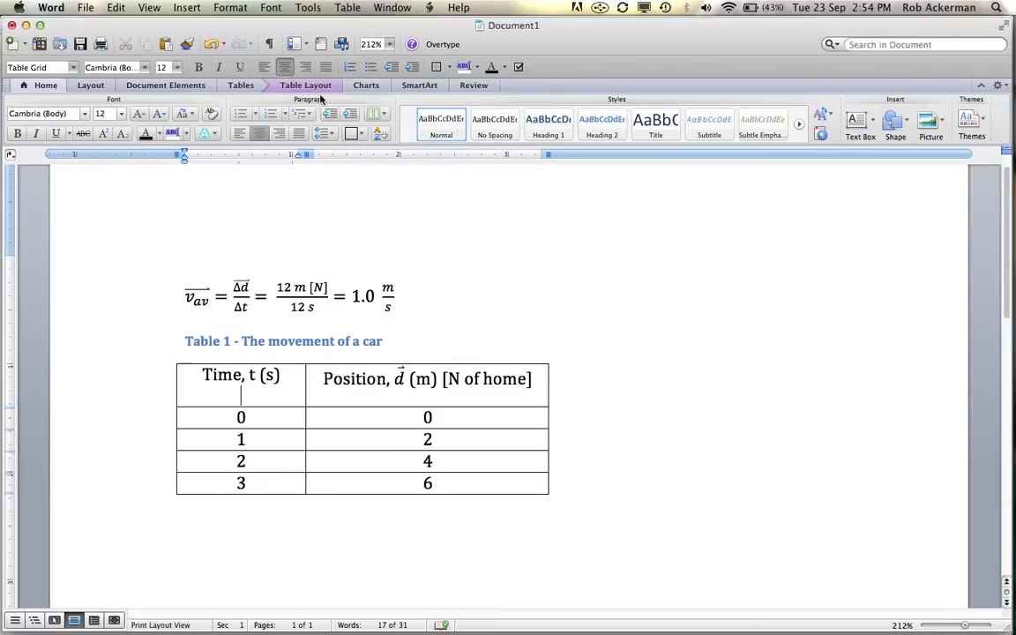
pyautogui.click(188, 8)
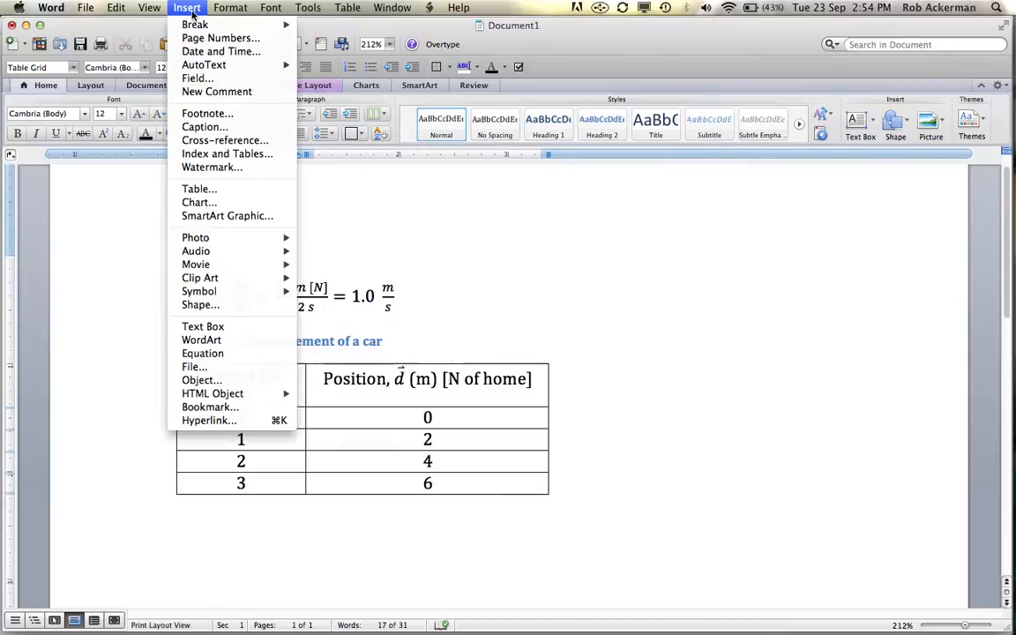
pyautogui.click(226, 353)
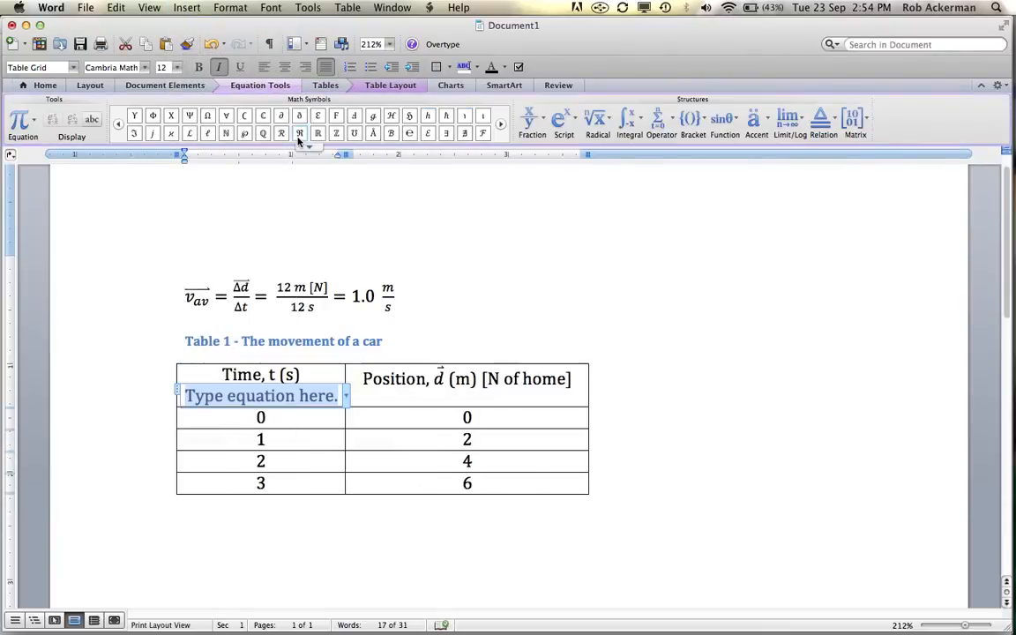
pyautogui.click(118, 125)
pyautogui.click(118, 125)
pyautogui.click(118, 125)
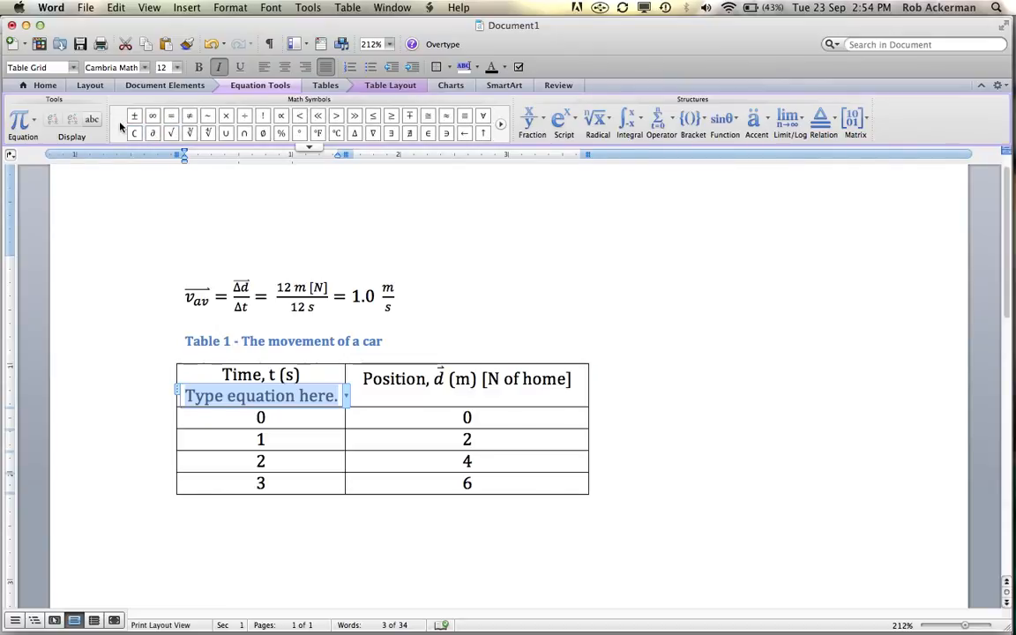
pyautogui.click(135, 120)
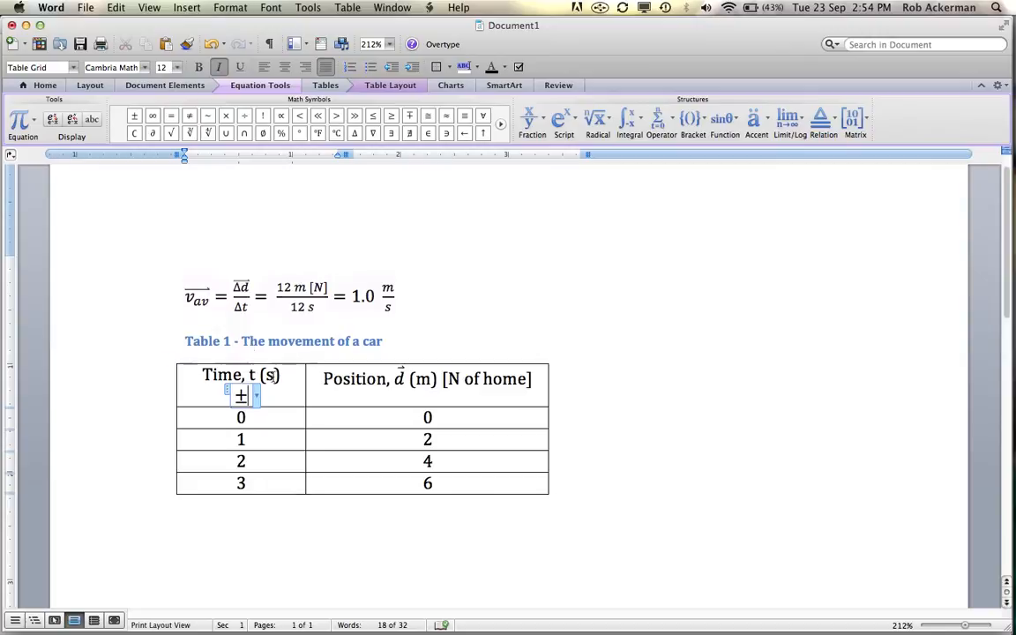
pyautogui.write('0.1 s')
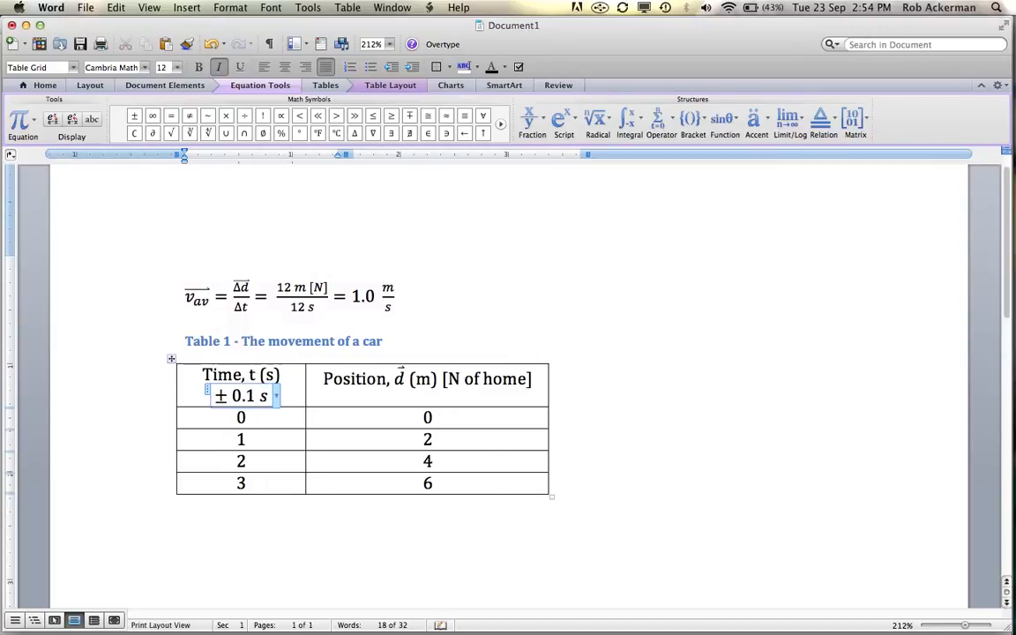
pyautogui.click(310, 412)
# - Insert a ± character from the symbol browser on a second line in the Position header cell
pyautogui.click(476, 398)
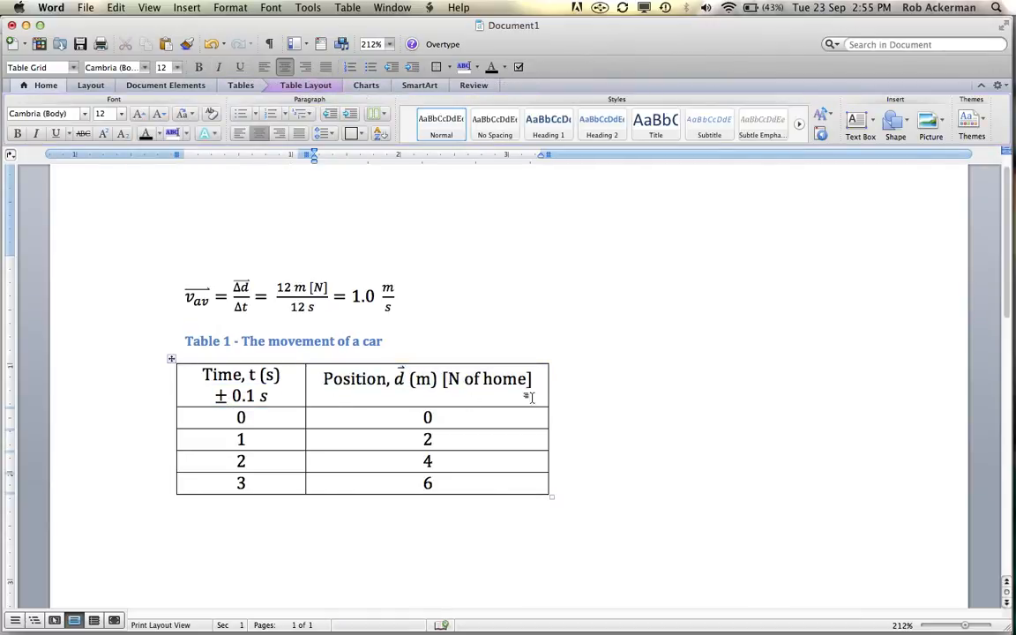
pyautogui.press('Return')
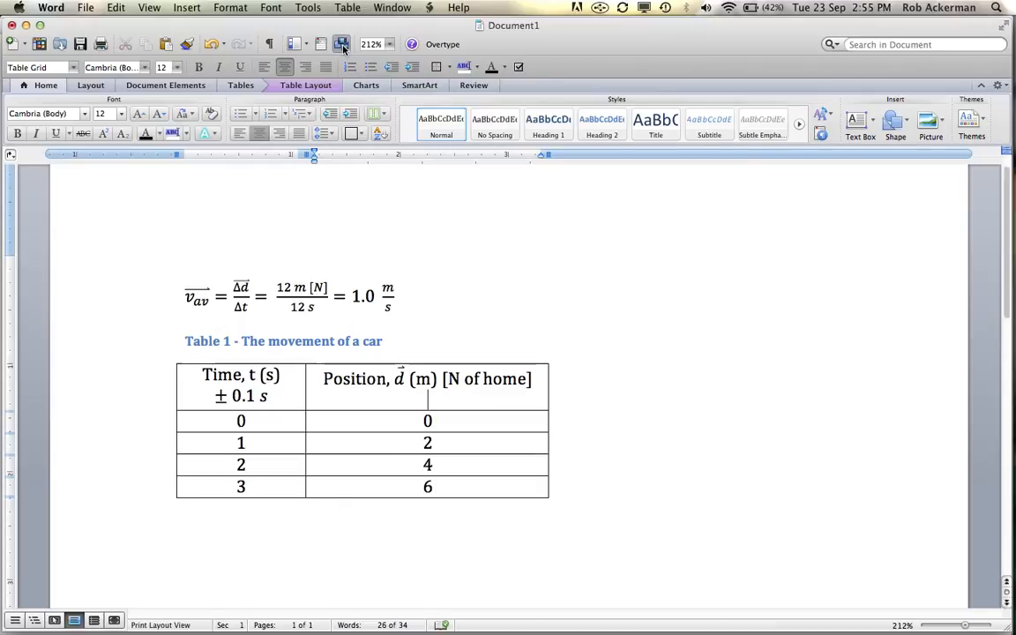
pyautogui.click(342, 45)
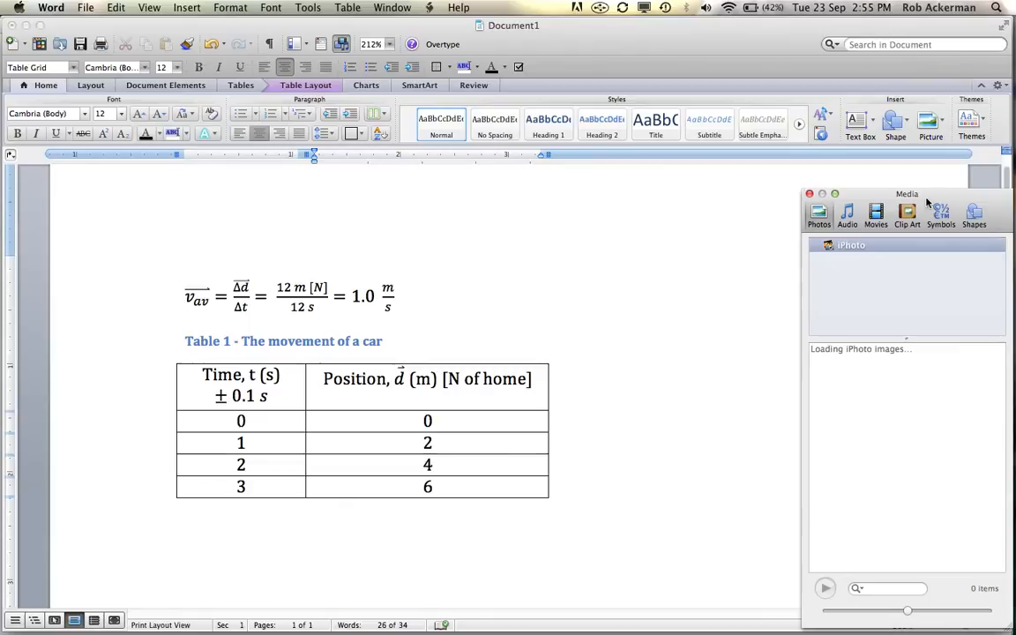
pyautogui.moveTo(925, 197); pyautogui.dragTo(872, 189)
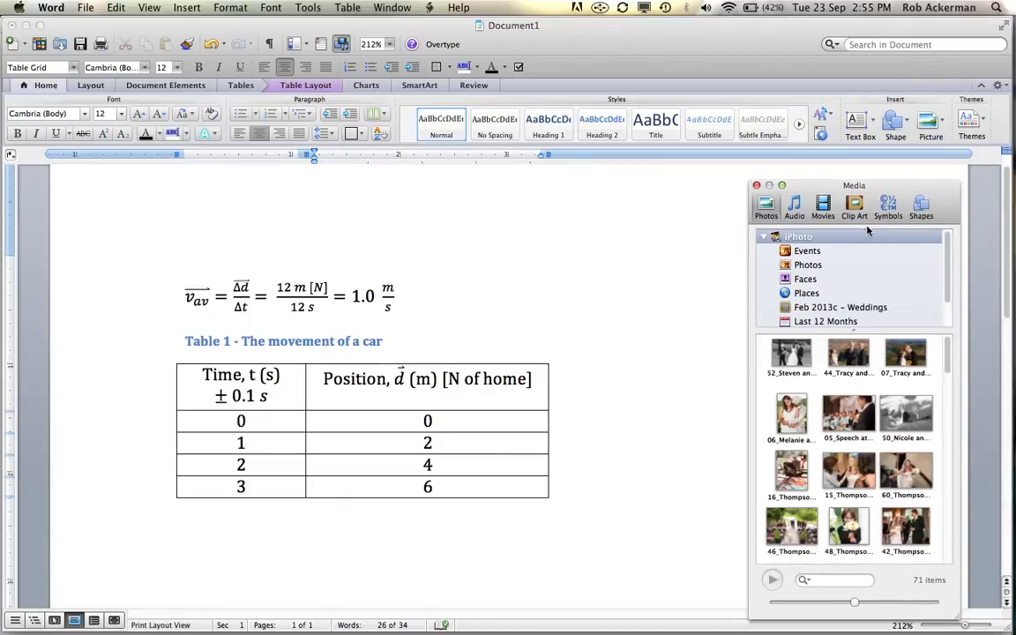
pyautogui.click(893, 208)
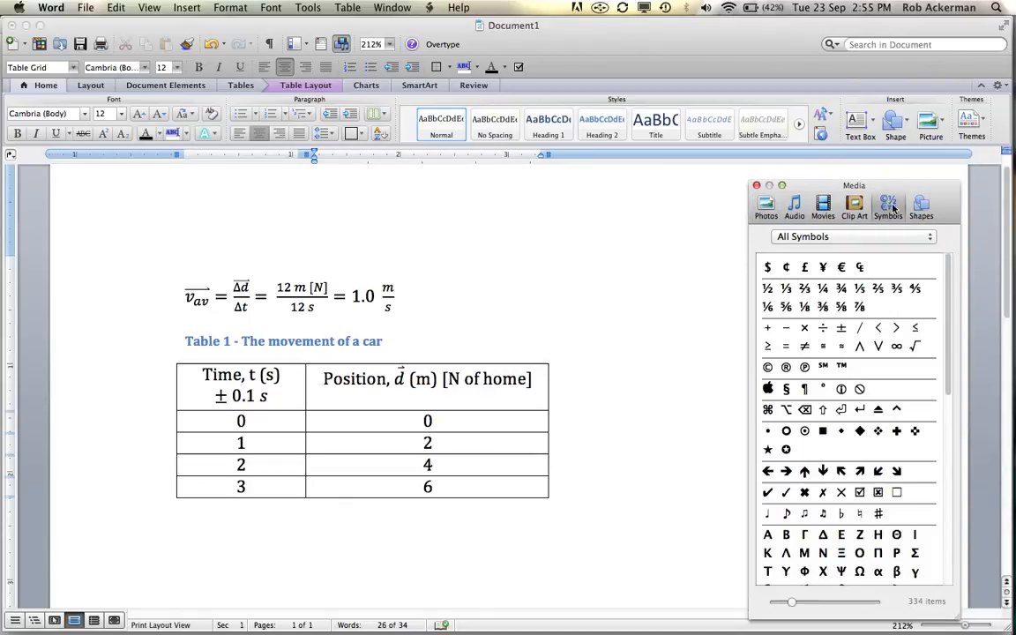
pyautogui.click(428, 398)
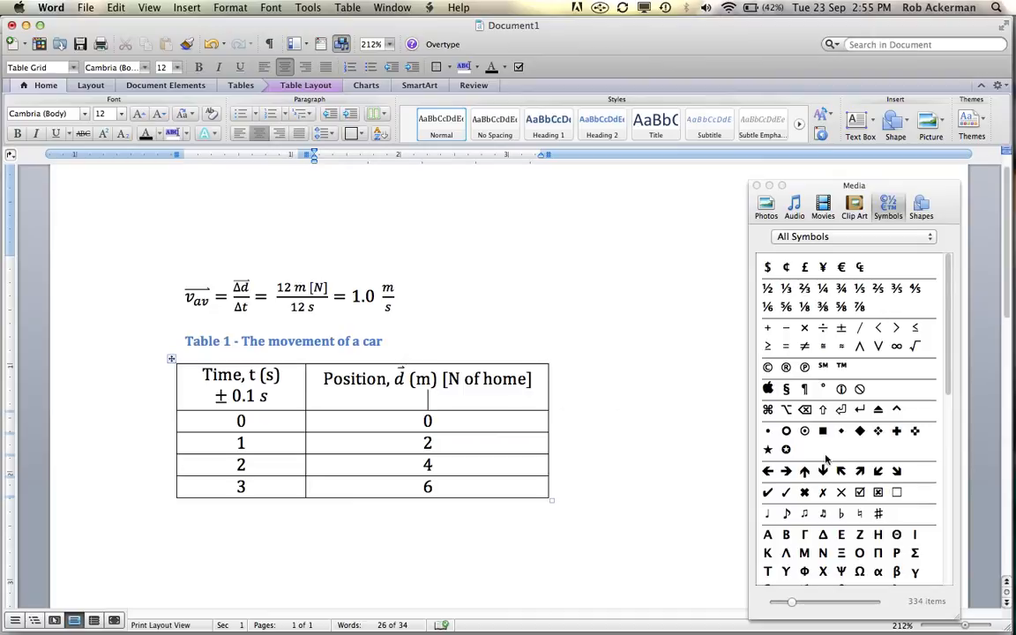
pyautogui.click(842, 328)
# - Complete the position uncertainty as ± 0.2 m and close the media browser
pyautogui.click(248, 396)
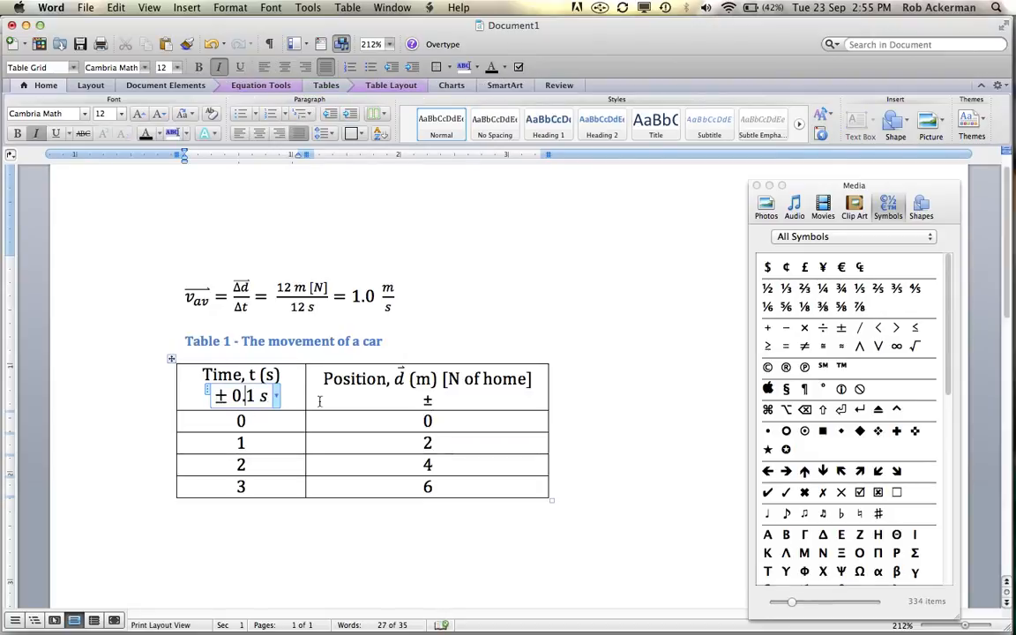
pyautogui.click(434, 400)
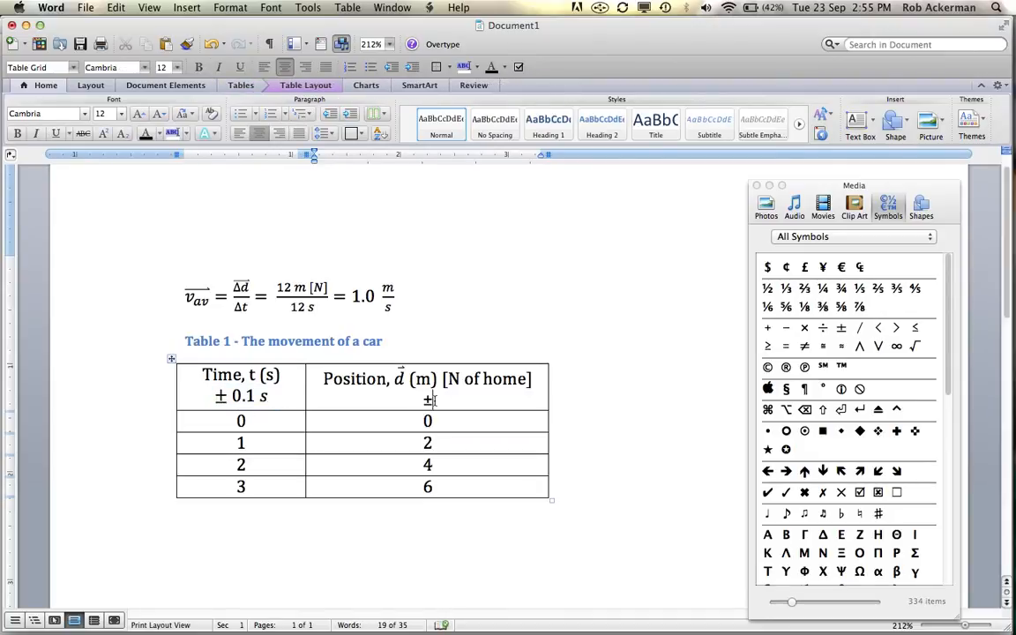
pyautogui.click(757, 186)
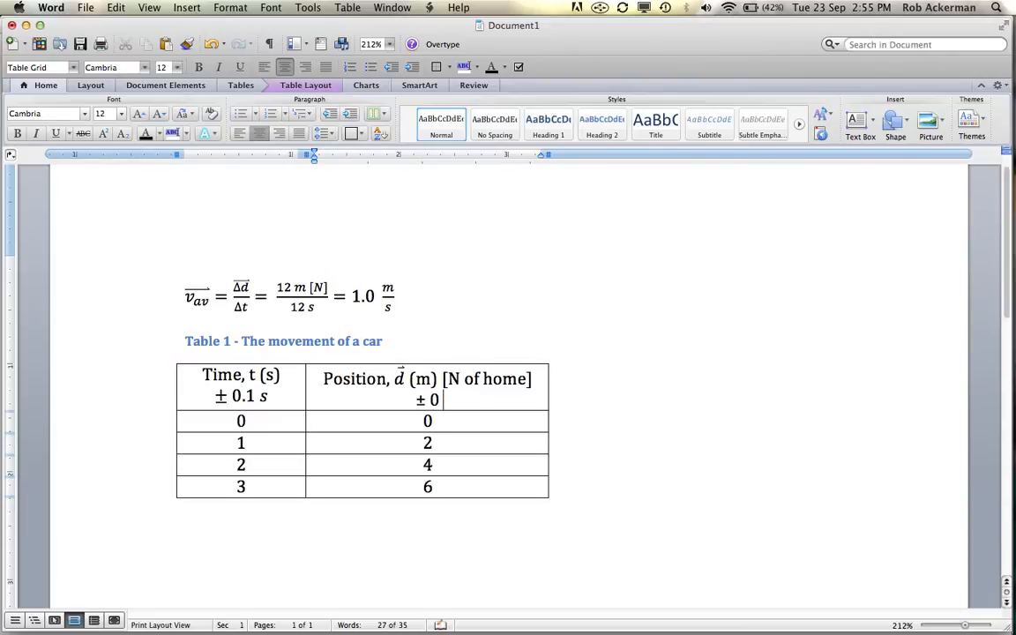
pyautogui.write('m')
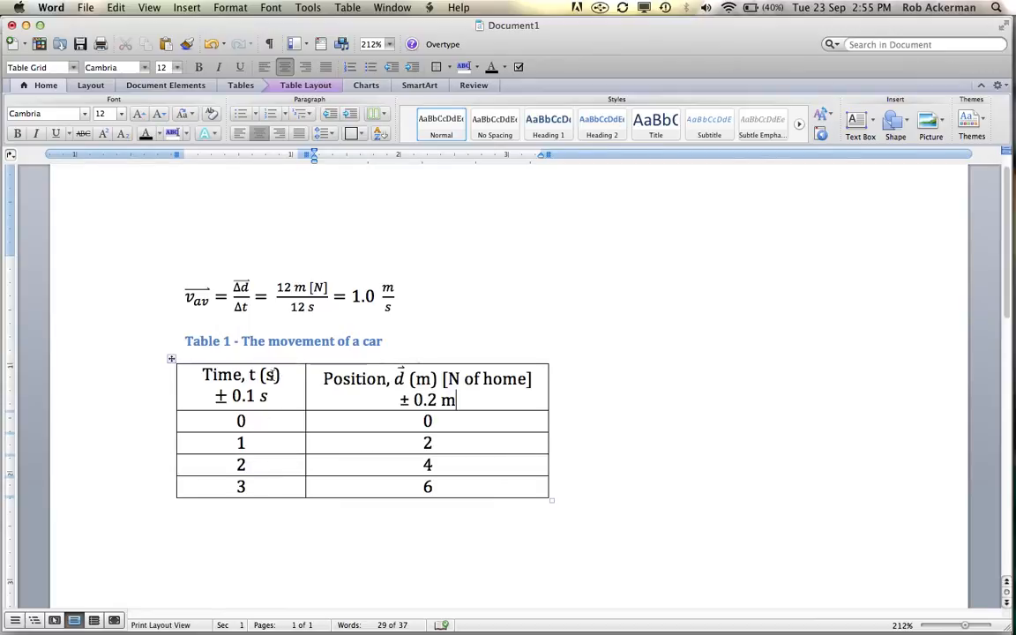
# - Try adding the unit s directly after each time value, 0 to 3, in the first column
pyautogui.click(261, 424)
pyautogui.write('s')
pyautogui.press('Down')
pyautogui.write('s')
pyautogui.press('Down')
pyautogui.write('s')
pyautogui.press('Down')
pyautogui.write('s')
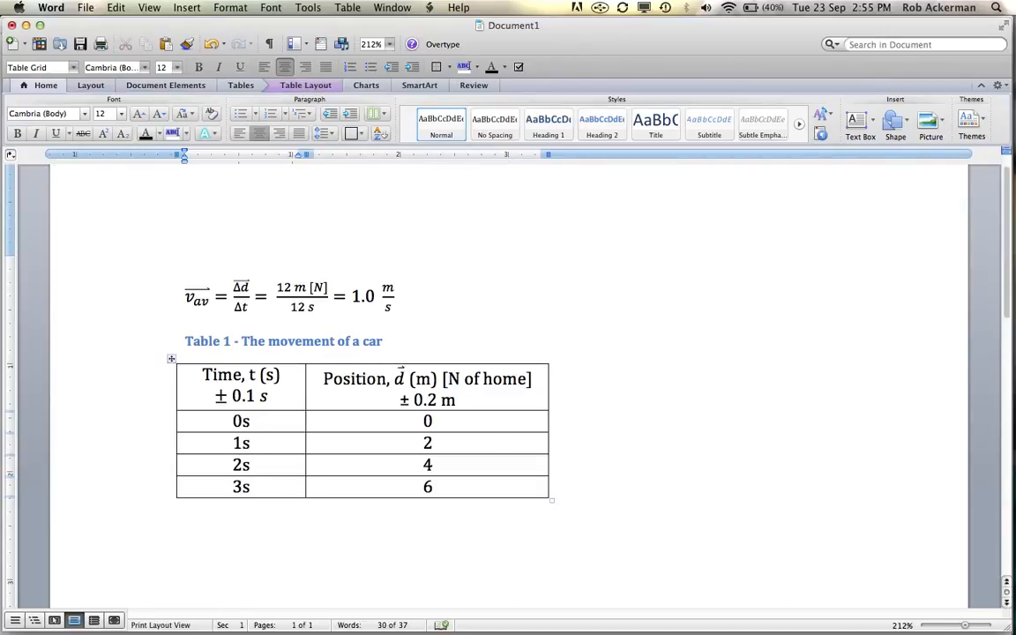
# - Remove the s unit from all four time values and leave the cell
pyautogui.press('BackSpace')
pyautogui.press('Up')
pyautogui.press('BackSpace')
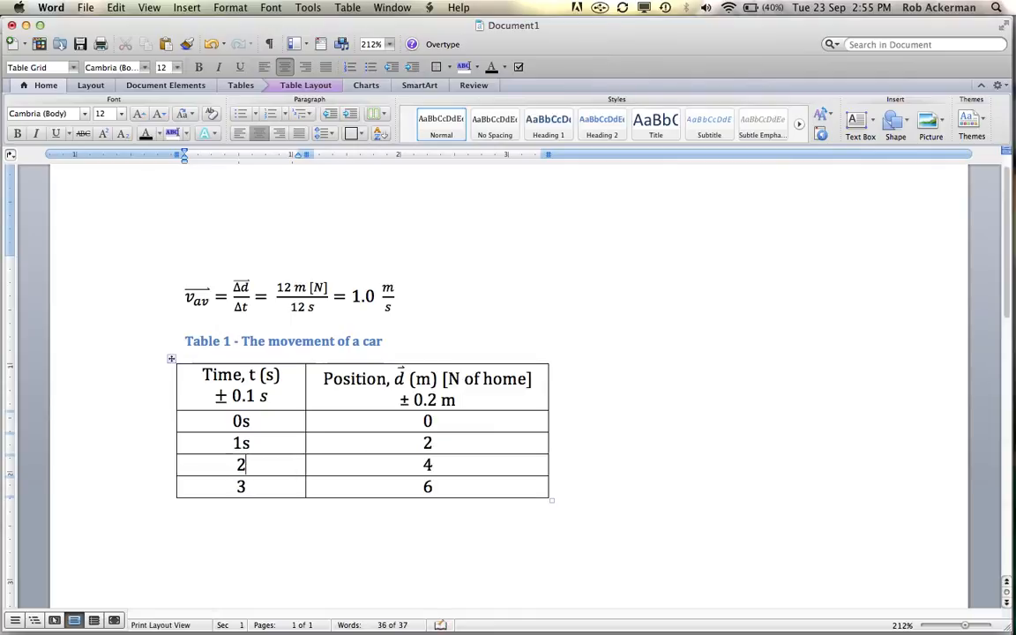
pyautogui.press('Up')
pyautogui.press('Right')
pyautogui.press('BackSpace')
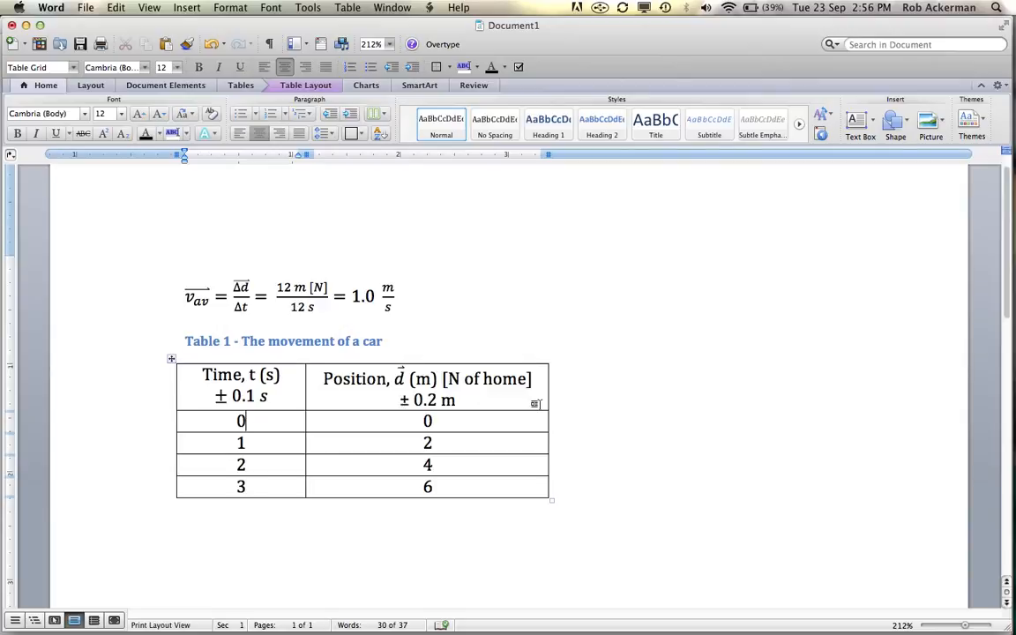
pyautogui.click(649, 396)
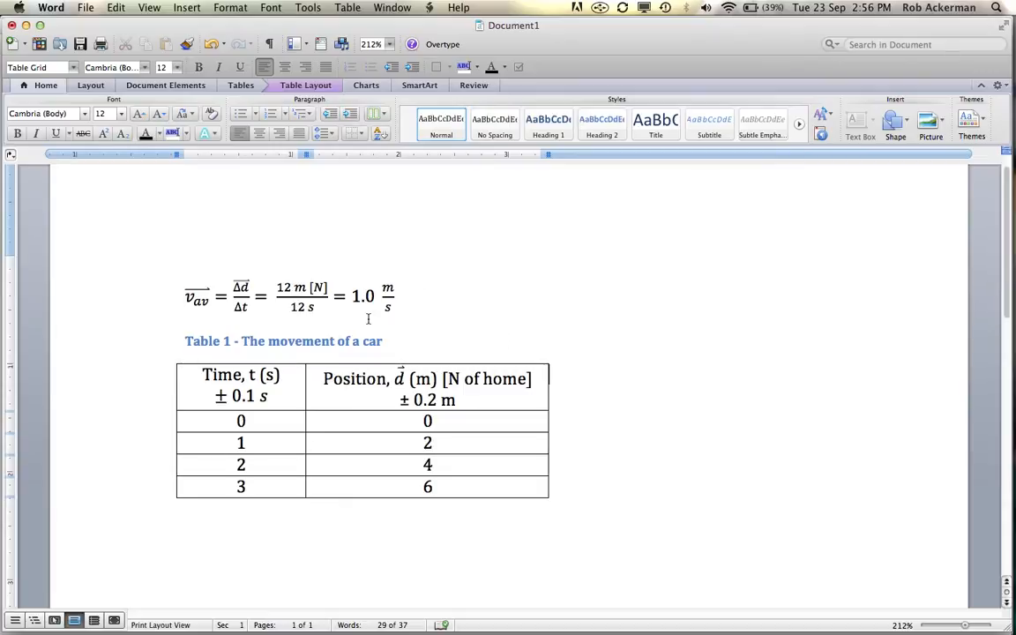
# - Switch from Word to the blank workbook in Excel
pyautogui.press('super+Tab')
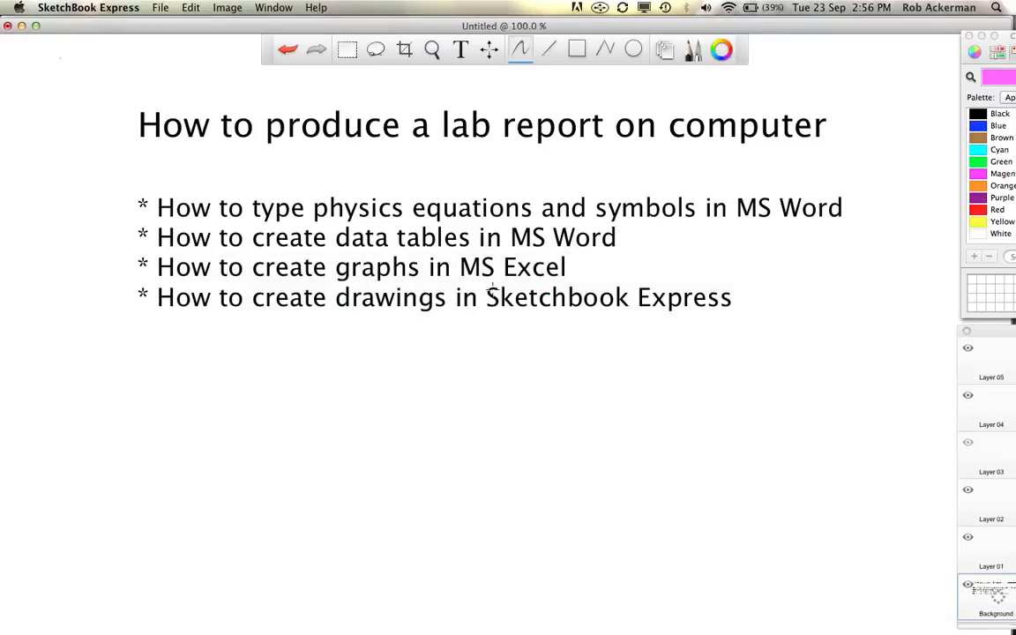
pyautogui.press('super+Tab')
pyautogui.press('super+Tab')
pyautogui.press('super+Tab')
pyautogui.press('super+Tab')
pyautogui.press('super+Tab')
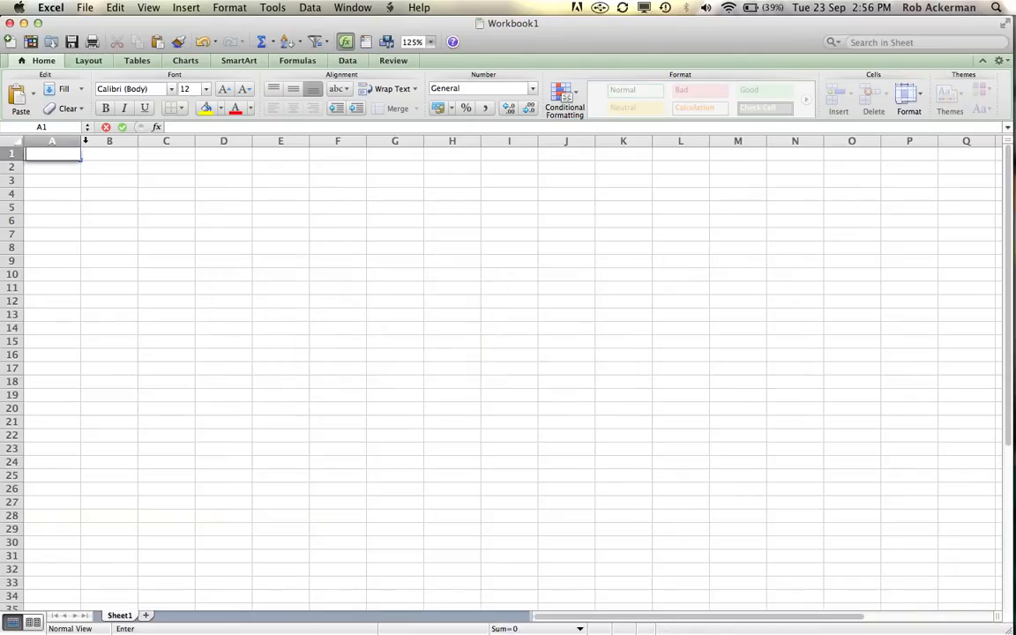
# - View the Excel version information and close it
pyautogui.click(50, 7)
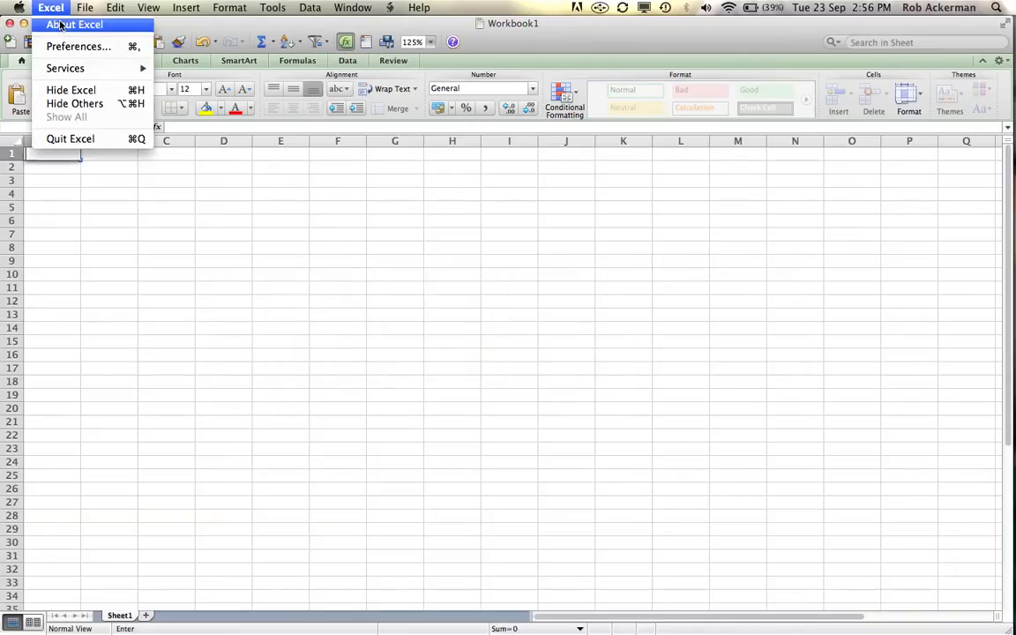
pyautogui.click(60, 25)
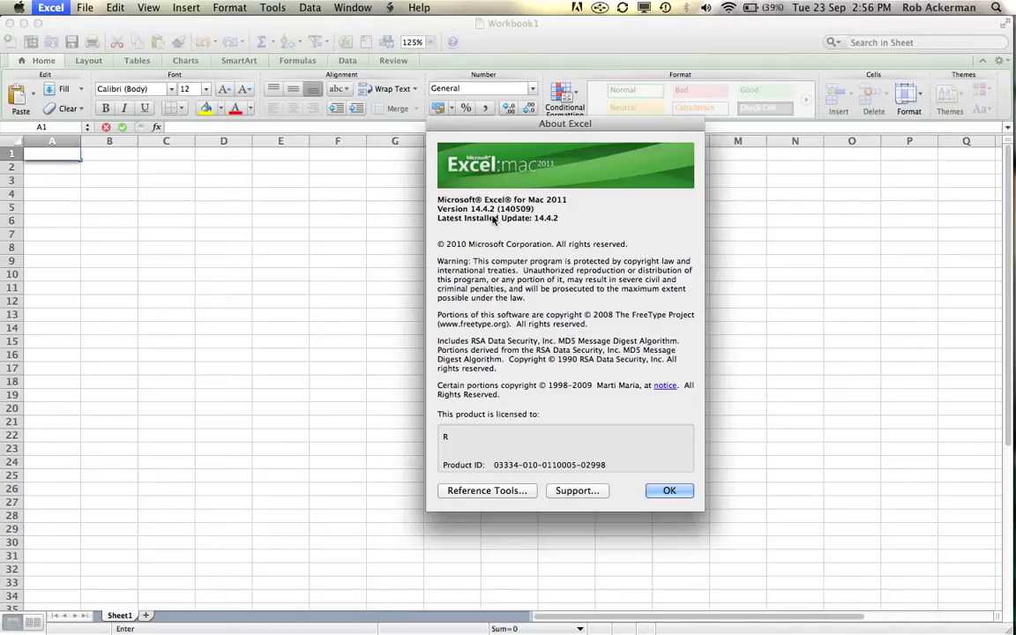
pyautogui.click(670, 491)
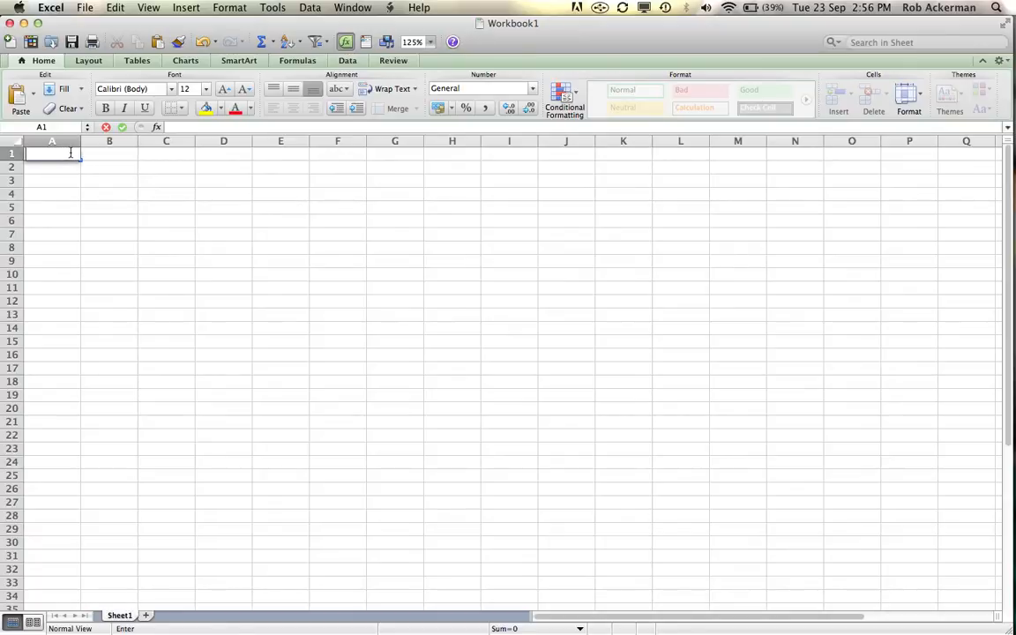
# - Review the time and position values of Table 1 in Word, and return to the Excel workbook
pyautogui.press('super+Tab')
pyautogui.press('super+Tab')
pyautogui.press('super+Tab')
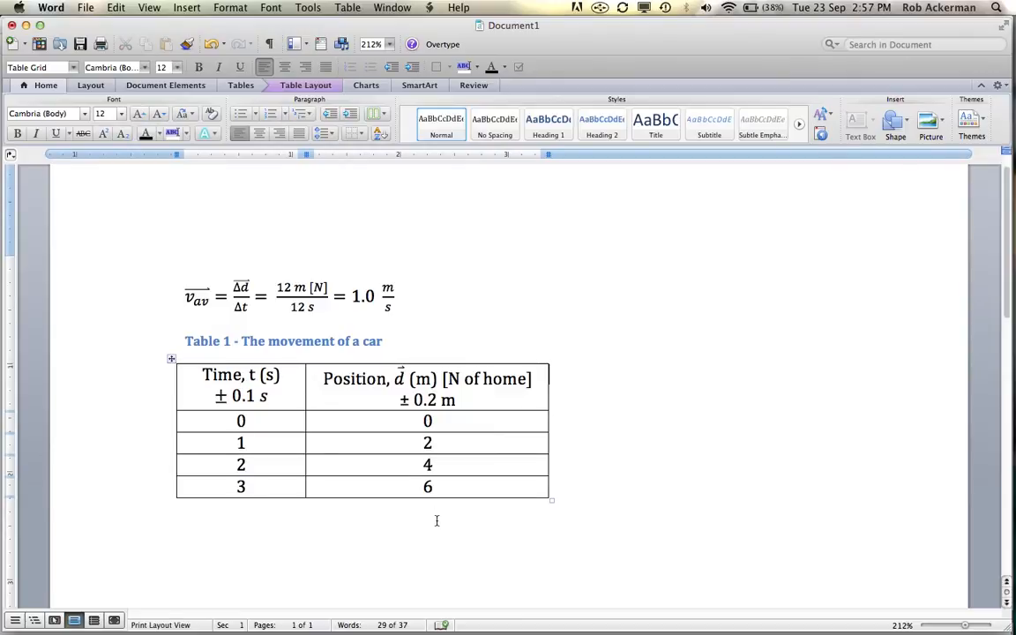
pyautogui.press('super+Tab')
pyautogui.press('super+Tab')
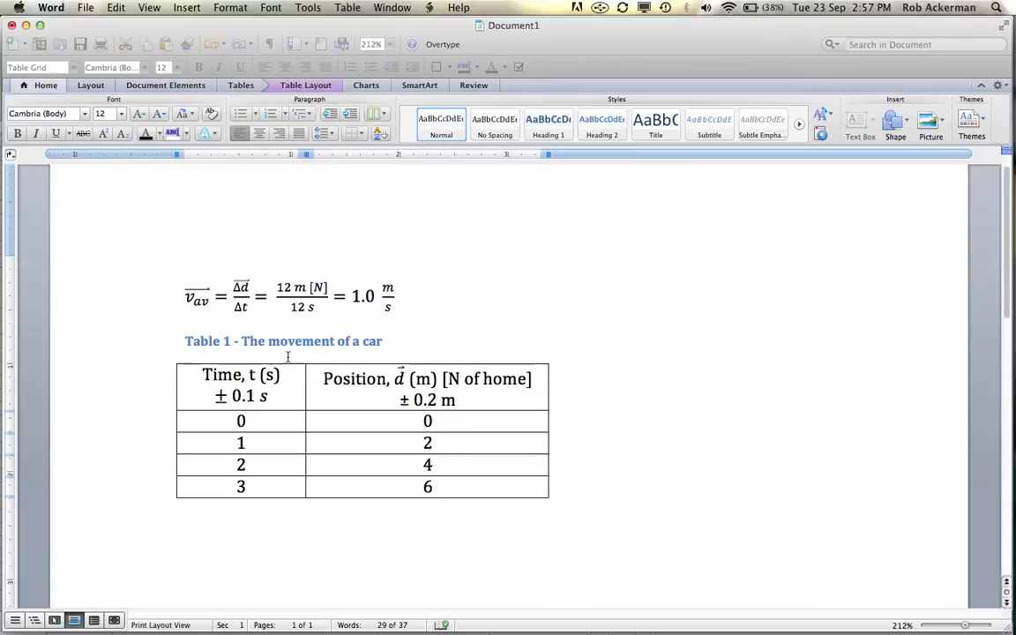
pyautogui.click(243, 421)
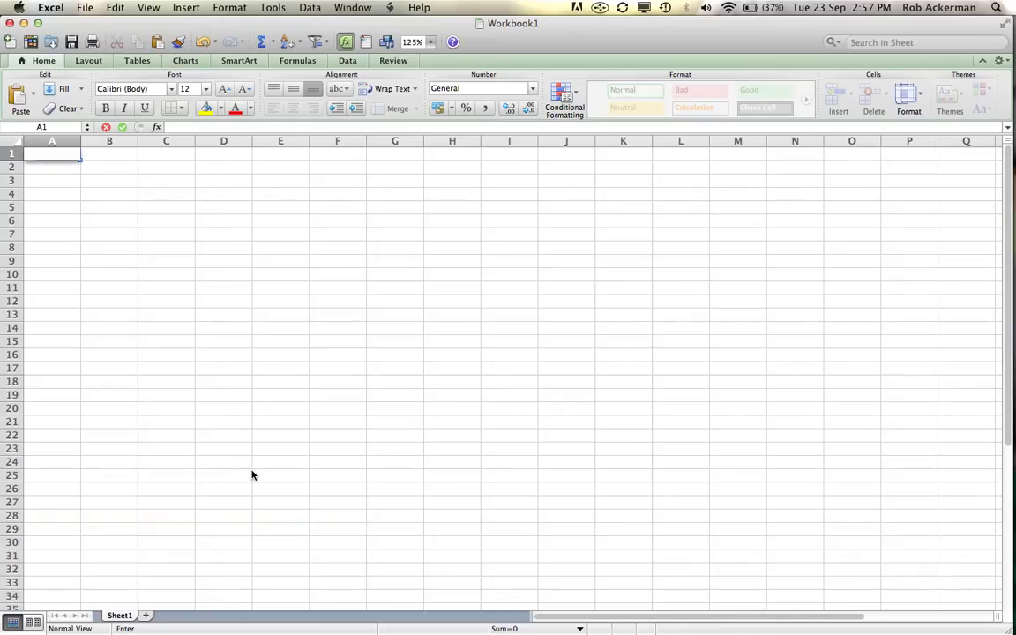
# - Enter the time values 0, 1, 2 and 3 in cells A1 to A4
pyautogui.press('Return')
pyautogui.write('1')
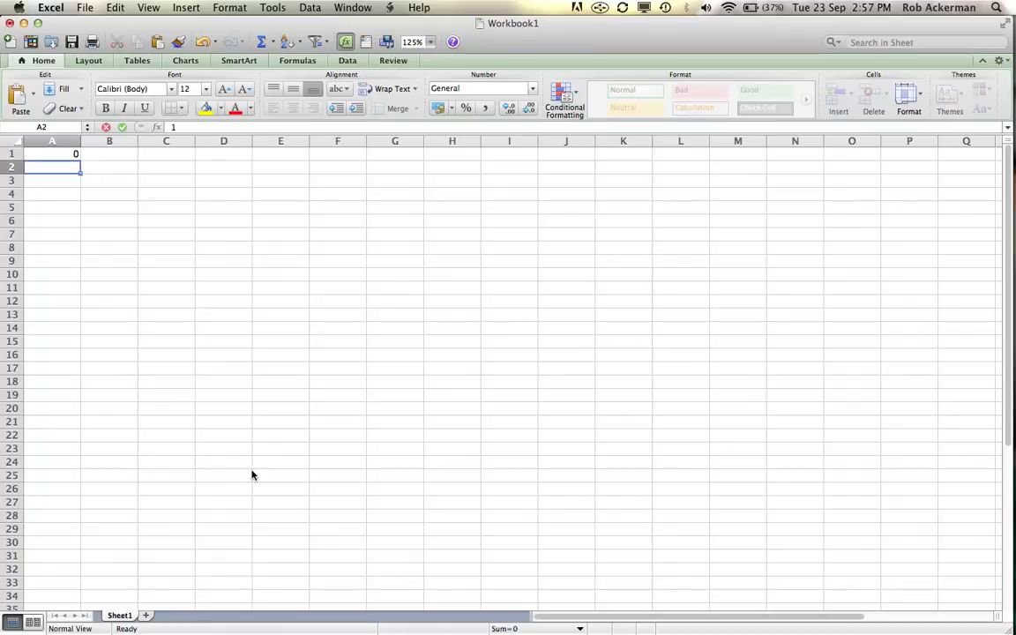
pyautogui.press('Return')
pyautogui.write('2')
pyautogui.press('Return')
pyautogui.write('3')
pyautogui.press('Return')
# - Check the position values in the Word table and enter 0, 2, 4 and 6 in cells B1 to B4
pyautogui.press('Up')
pyautogui.press('Up')
pyautogui.press('Up')
pyautogui.press('Right')
pyautogui.press('super+Tab')
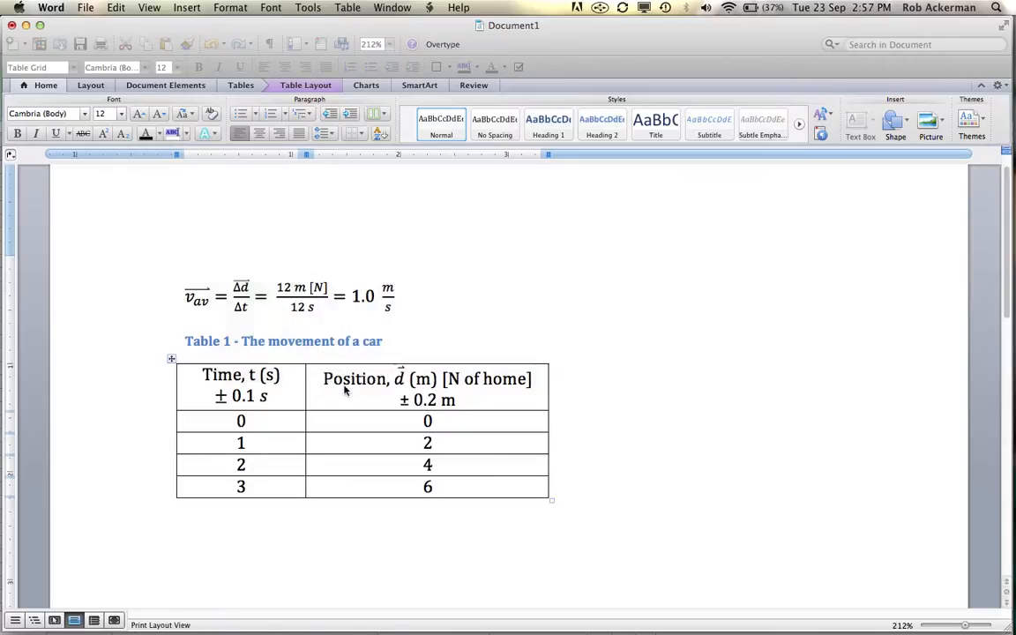
pyautogui.press('super+Tab')
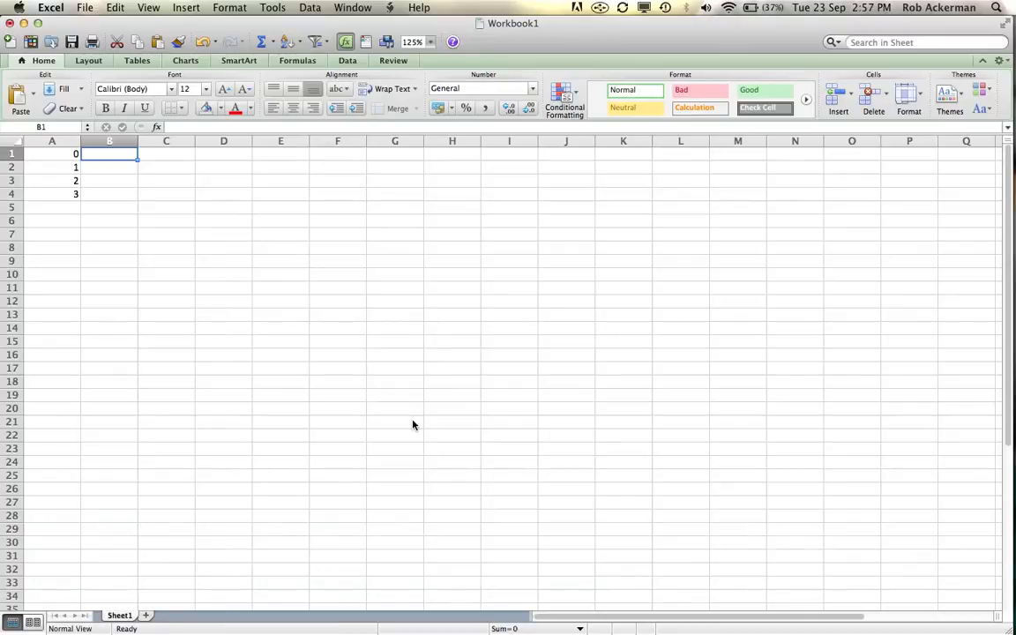
pyautogui.write('0')
pyautogui.press('Return')
pyautogui.write('2')
pyautogui.press('Return')
pyautogui.write('4')
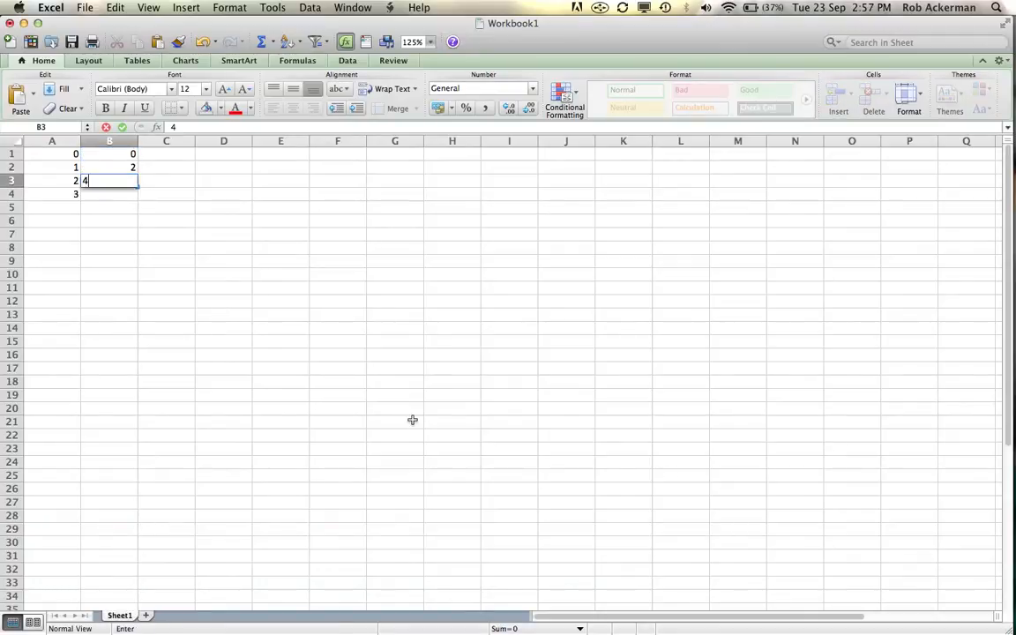
pyautogui.press('Return')
pyautogui.write('6')
pyautogui.press('Return')
# - Insert a Marked Scatter chart from the data in A1:B4
pyautogui.moveTo(71, 154); pyautogui.dragTo(108, 194)
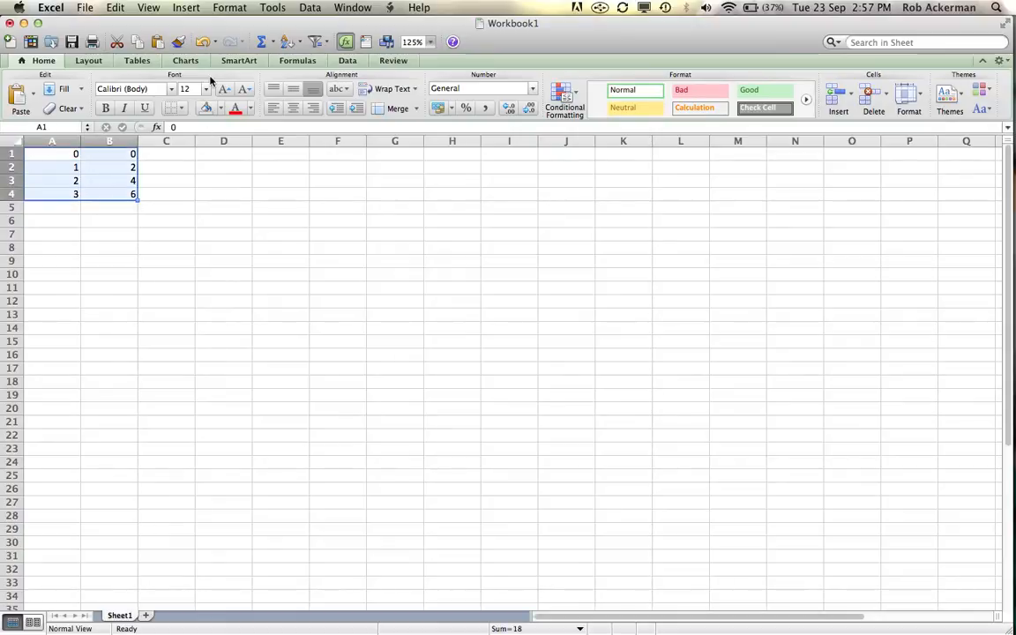
pyautogui.click(186, 62)
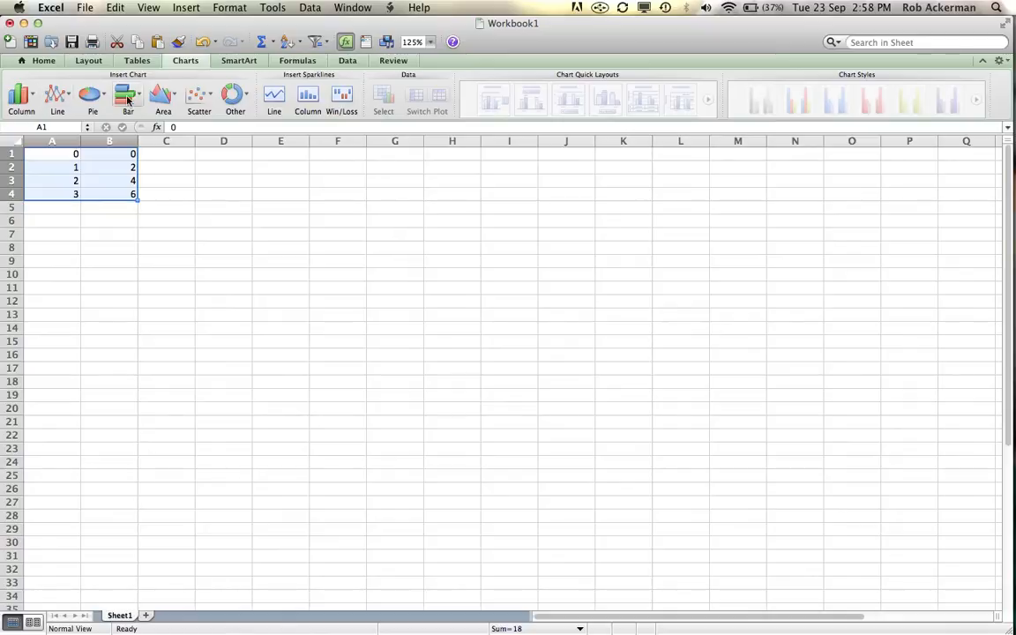
pyautogui.click(210, 97)
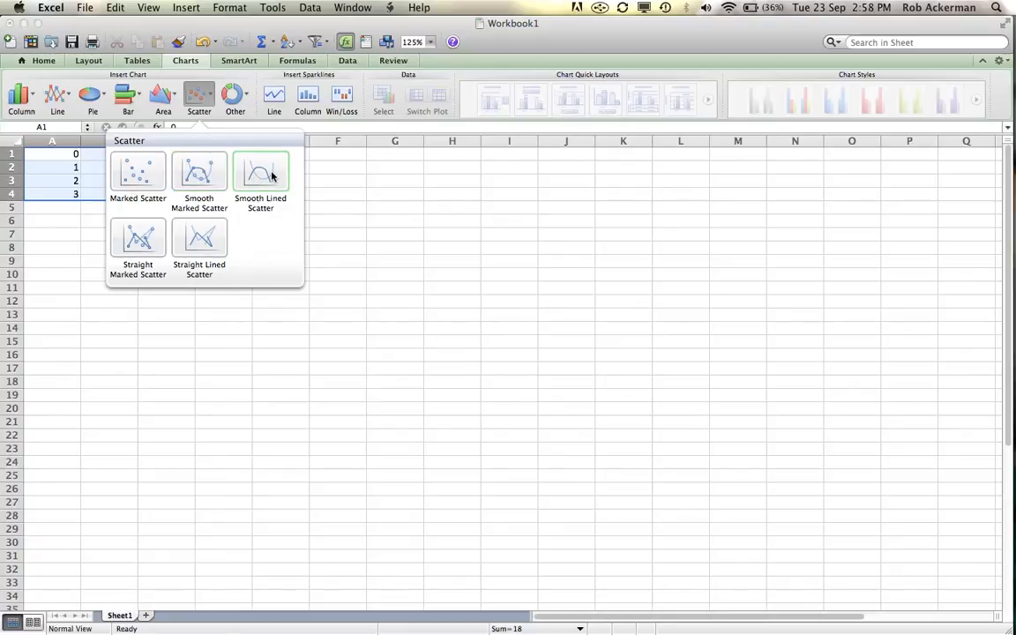
pyautogui.click(141, 176)
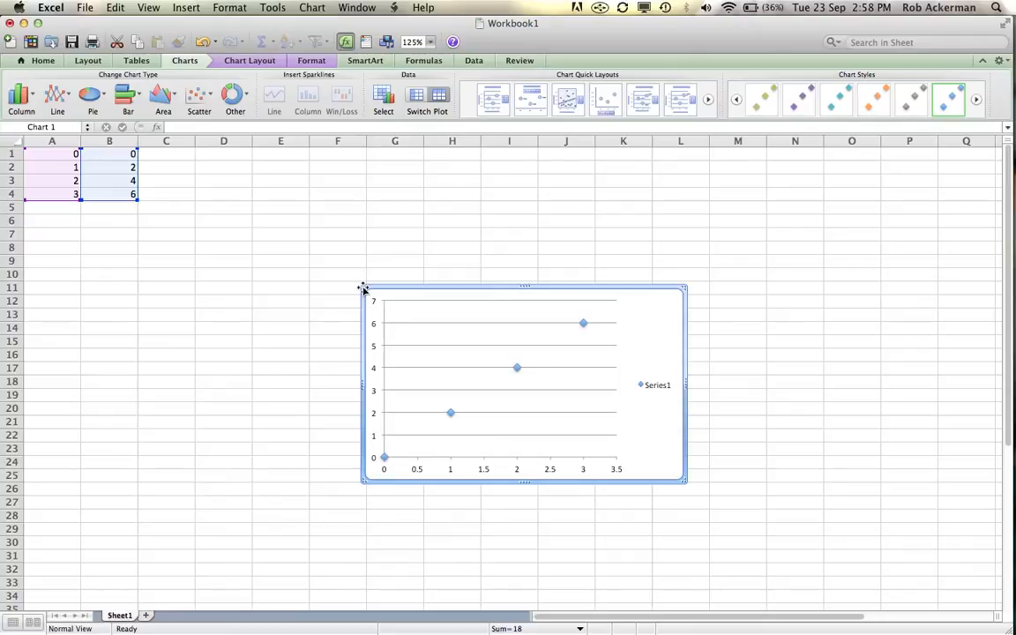
# - Move and enlarge the chart to span about columns E to N and rows 6 to 29, and delete its legend
pyautogui.moveTo(362, 287); pyautogui.dragTo(283, 225)
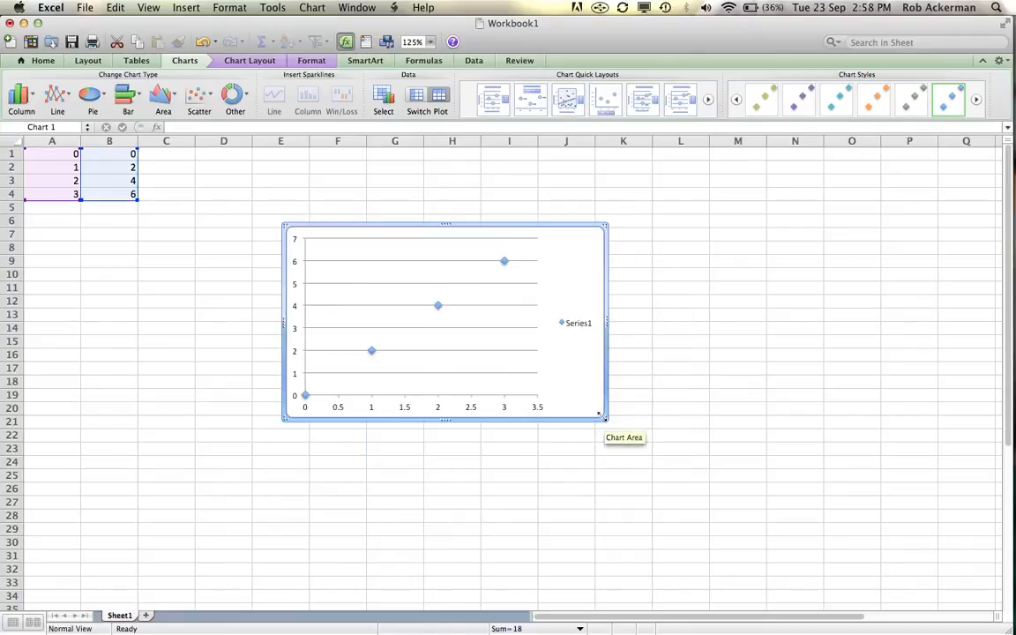
pyautogui.moveTo(605, 418); pyautogui.dragTo(819, 531)
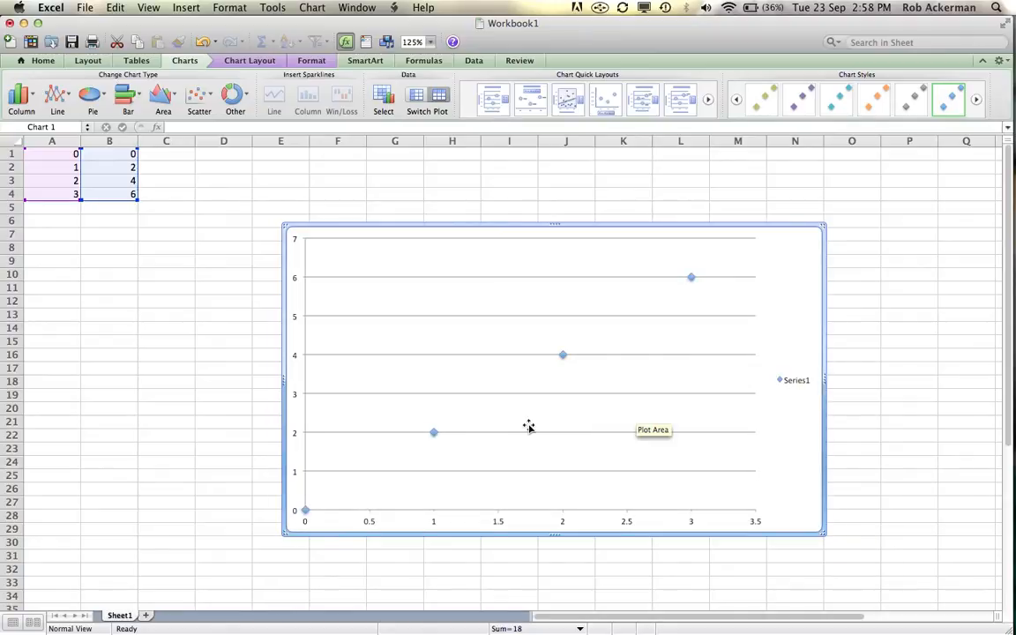
pyautogui.click(793, 386)
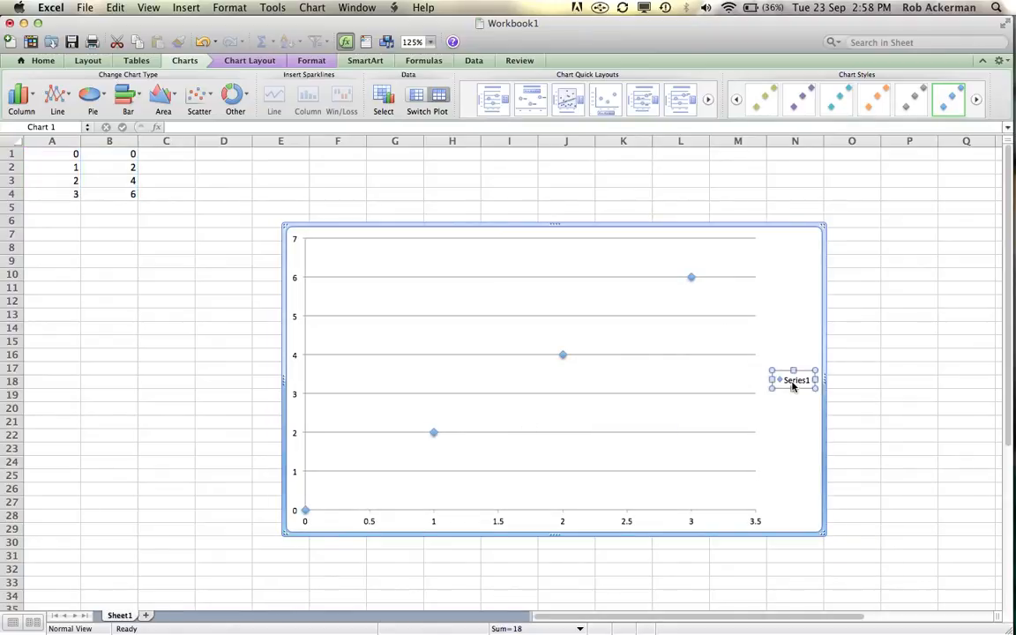
pyautogui.press('Delete')
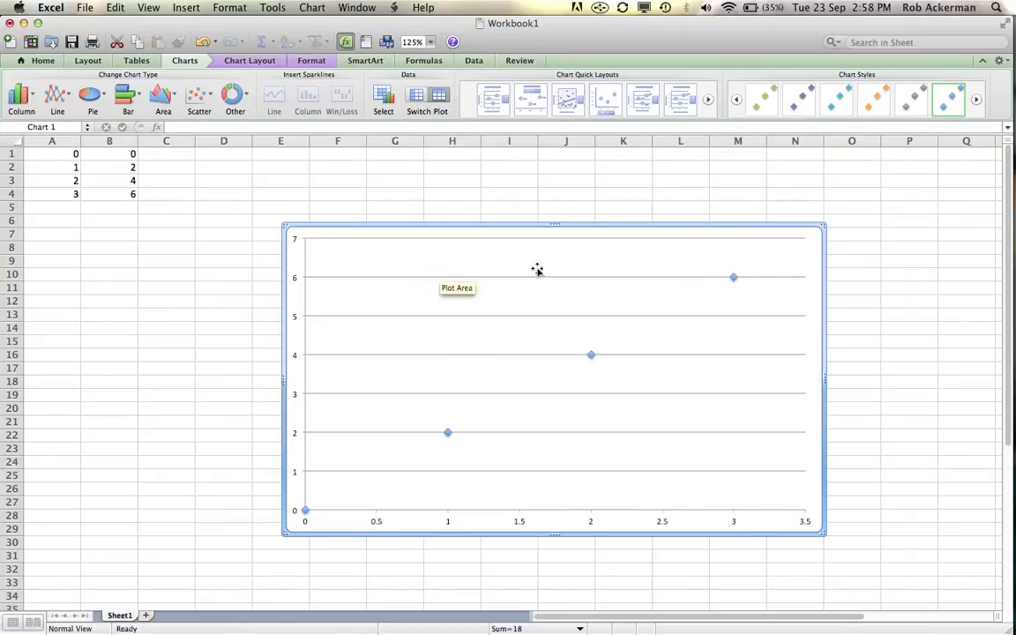
# - Try major vertical gridlines on the chart, and replace them with minor vertical gridlines
pyautogui.click(252, 61)
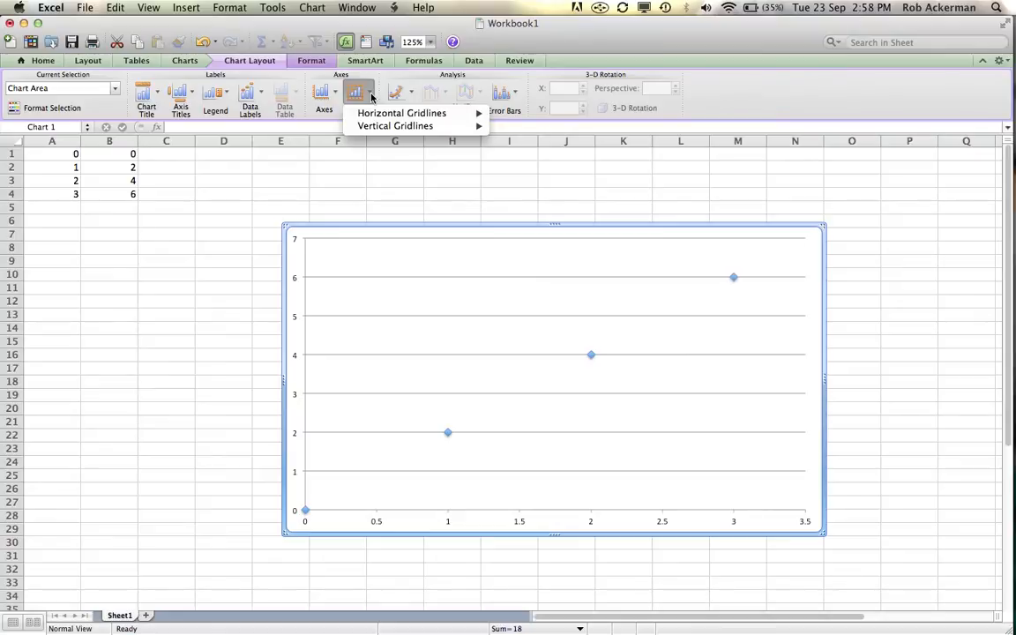
pyautogui.moveTo(399, 126)
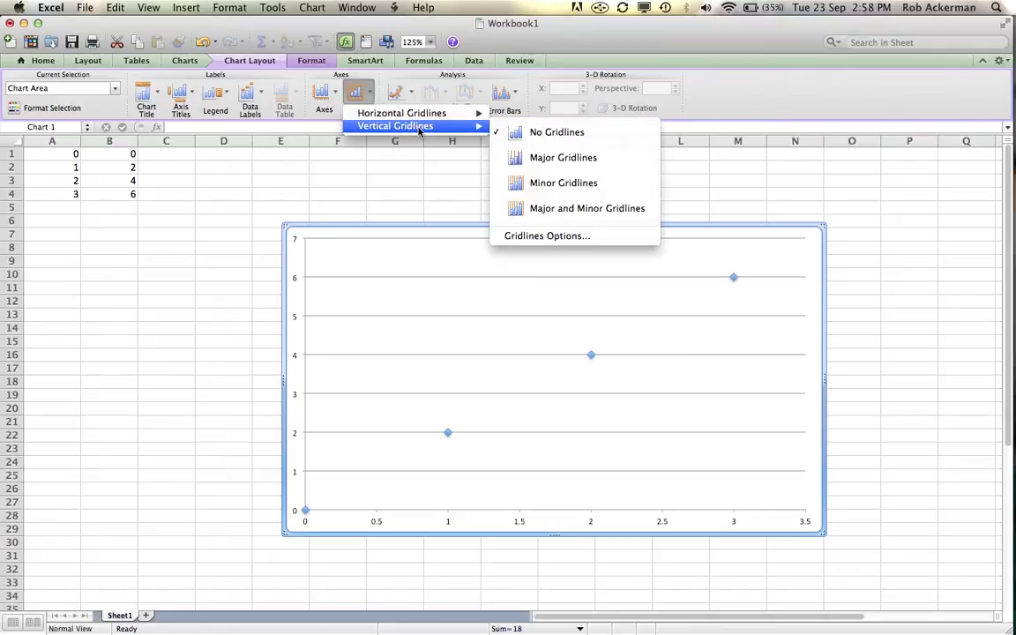
pyautogui.click(558, 159)
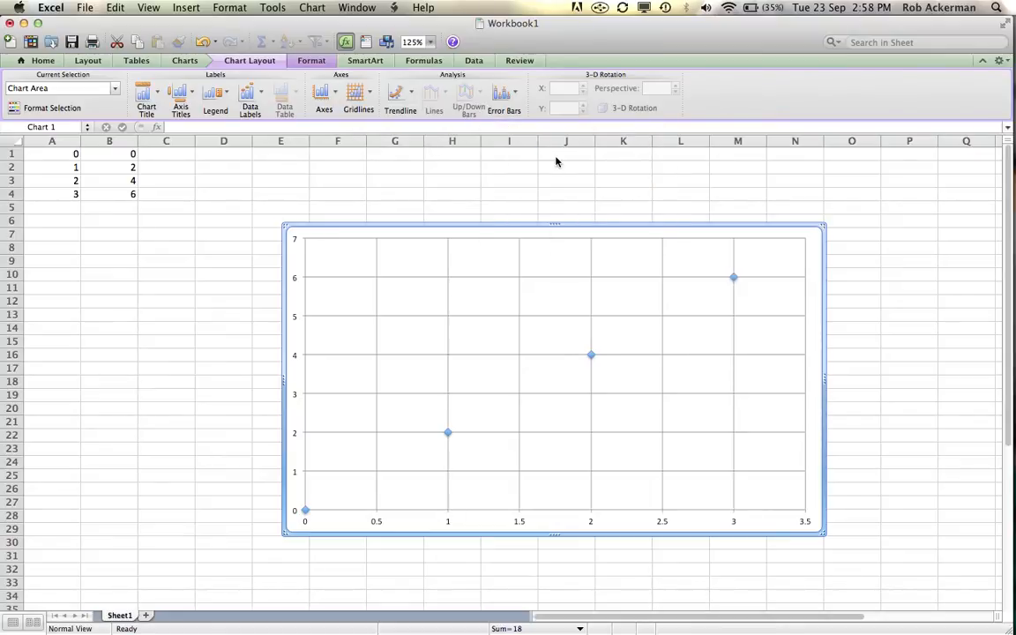
pyautogui.click(354, 92)
pyautogui.moveTo(417, 129)
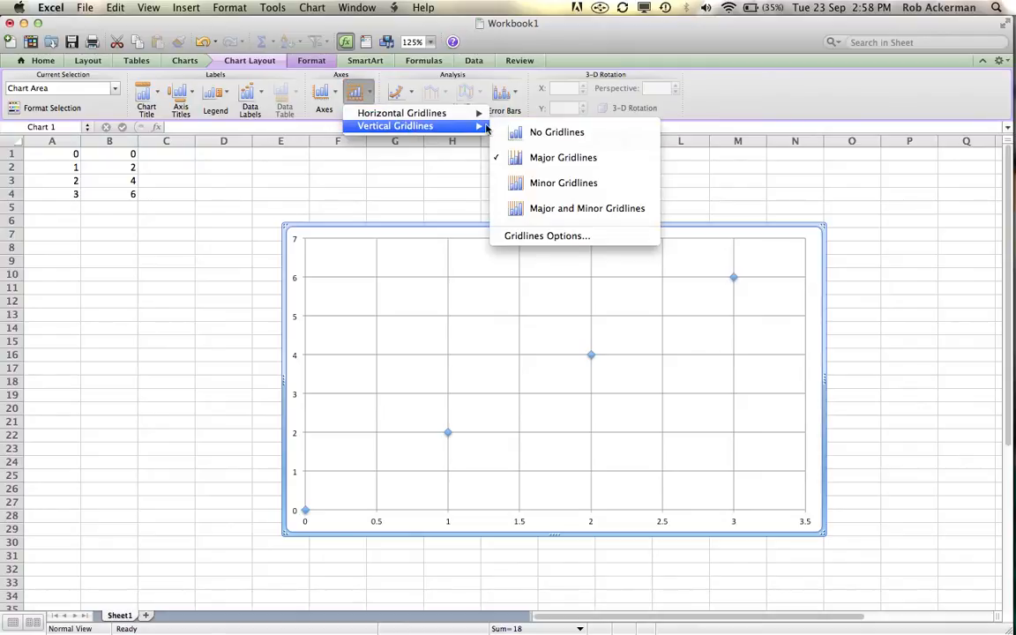
pyautogui.click(547, 183)
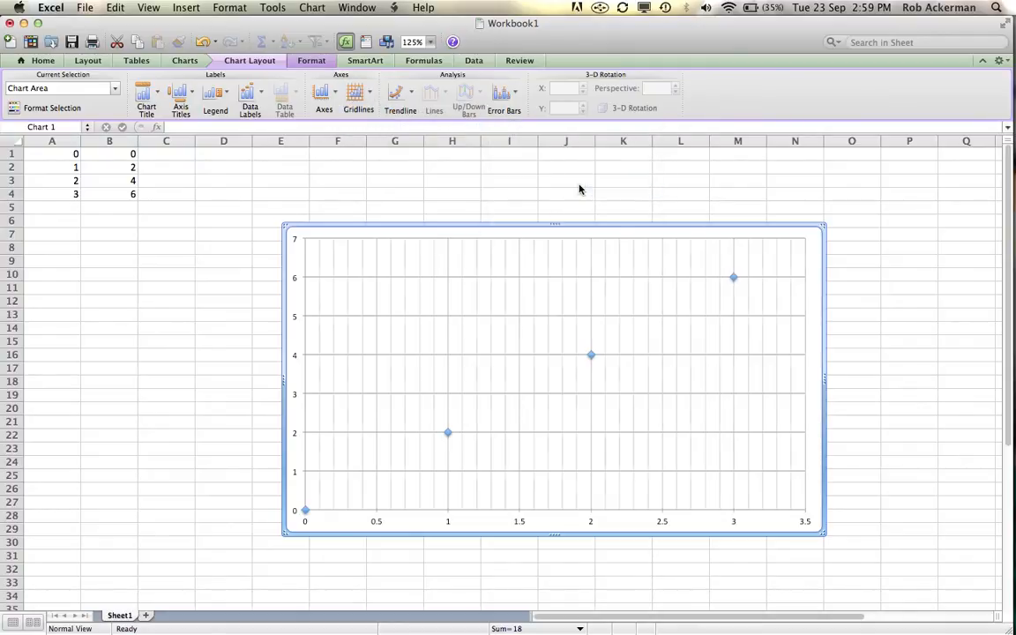
# - Set the chart's horizontal gridlines to Minor Gridlines
pyautogui.click(355, 93)
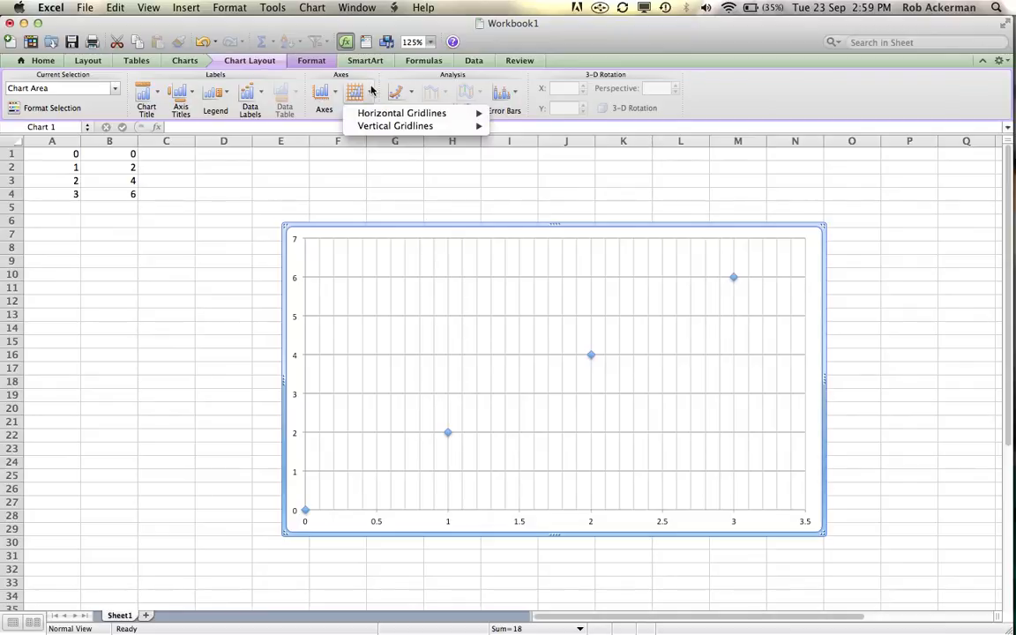
pyautogui.moveTo(385, 115)
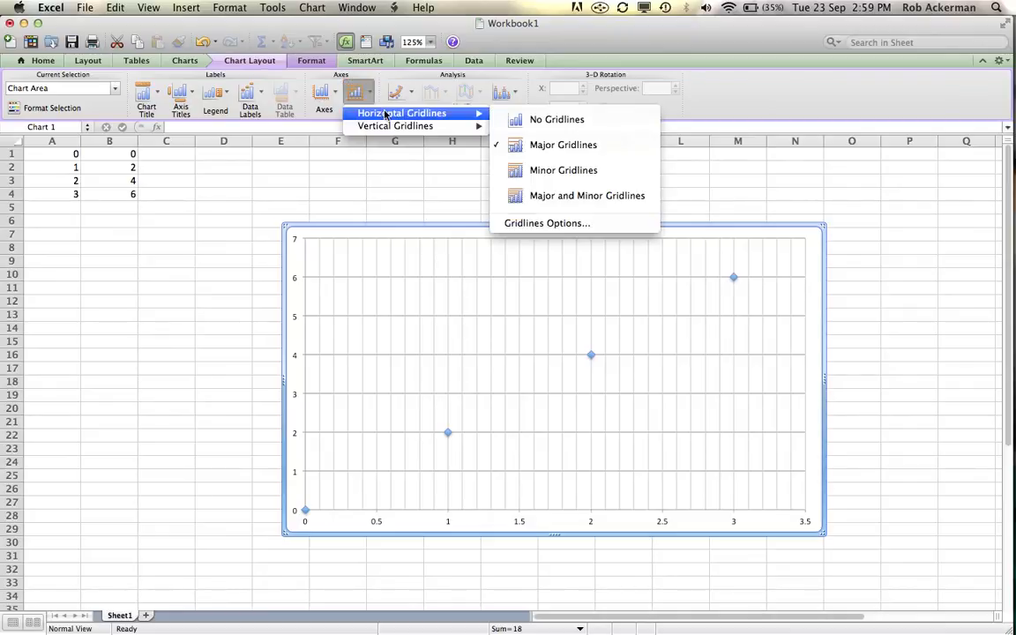
pyautogui.click(551, 171)
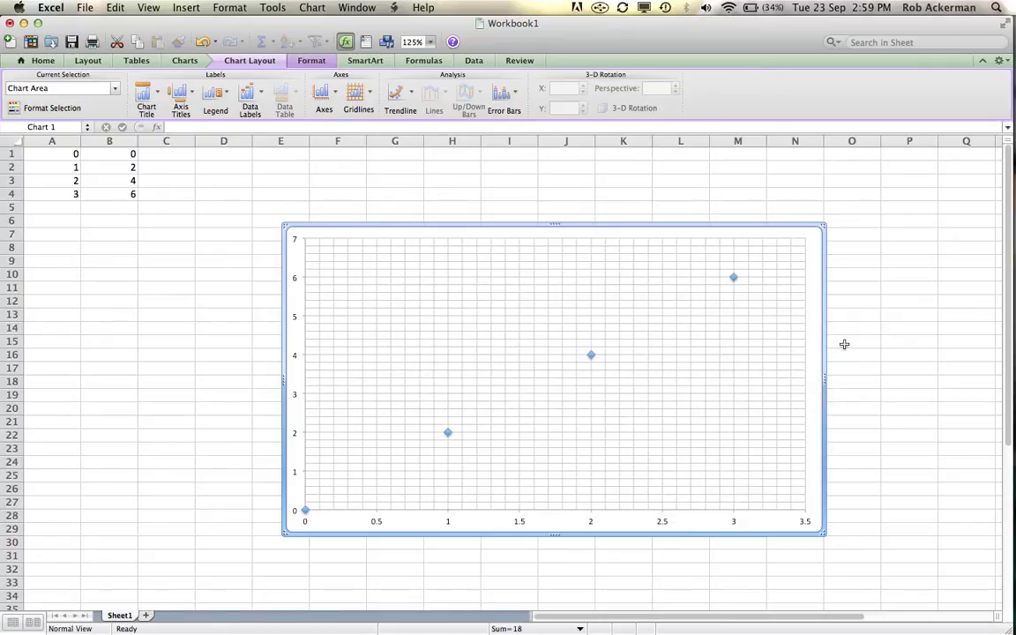
# - Add a title above the chart reading "The motion of a car on Bayview Ave."
pyautogui.click(158, 97)
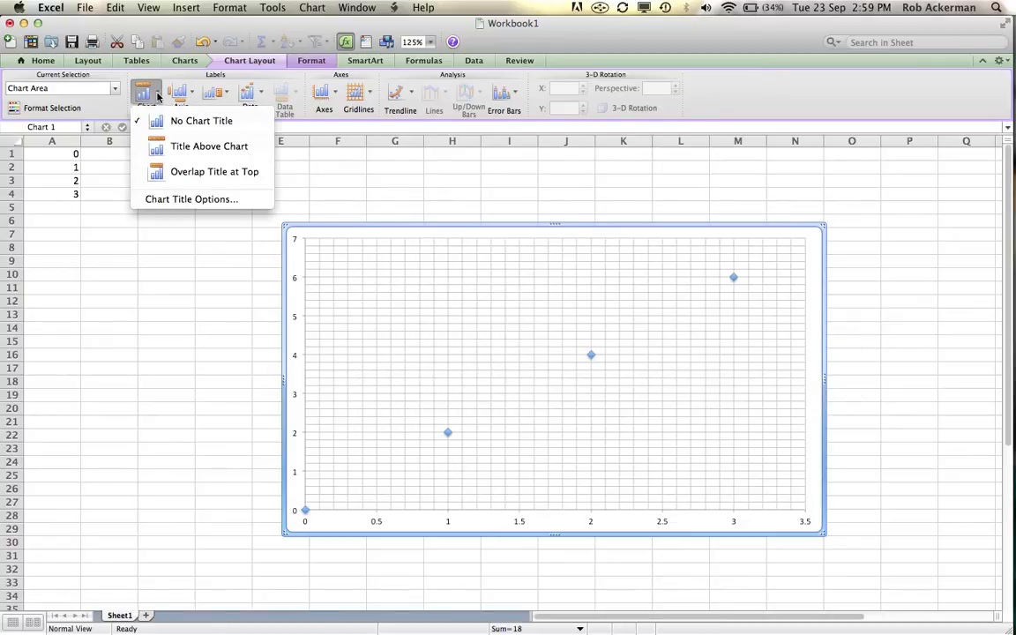
pyautogui.click(210, 148)
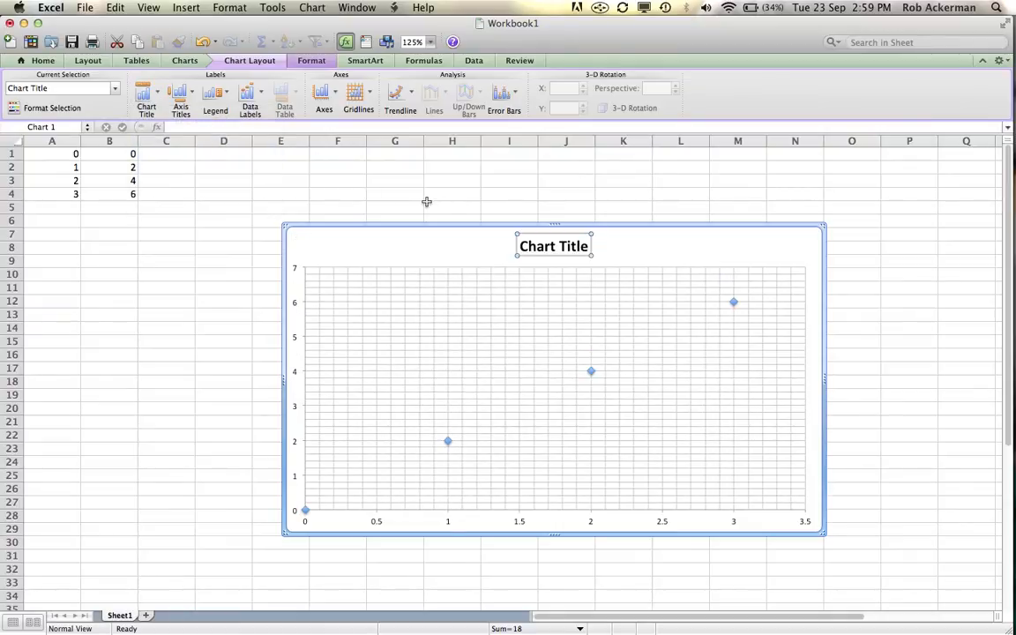
pyautogui.write('The motion of a car')
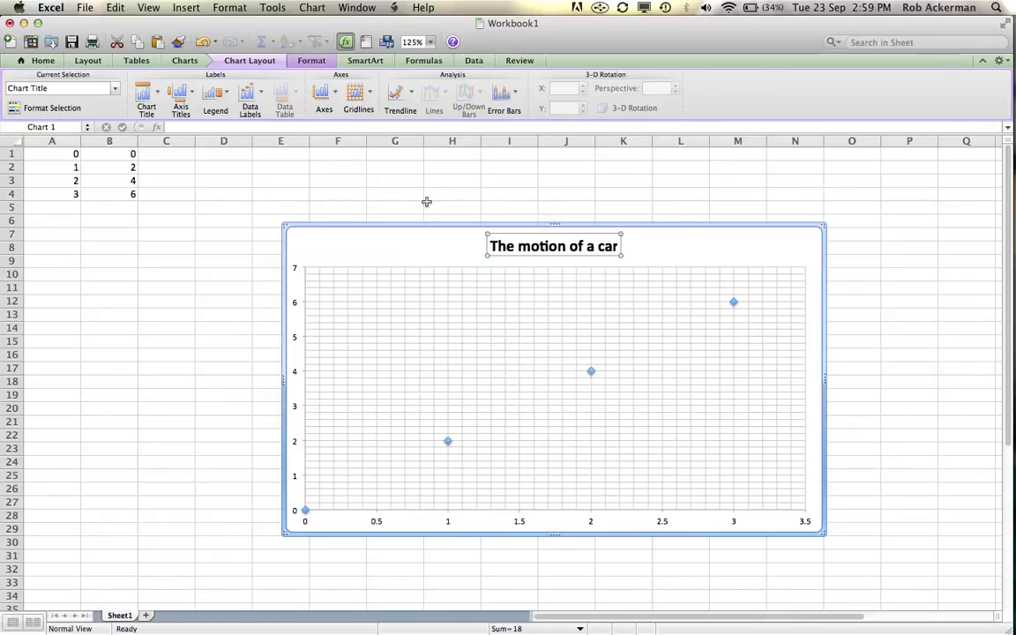
pyautogui.write(' on')
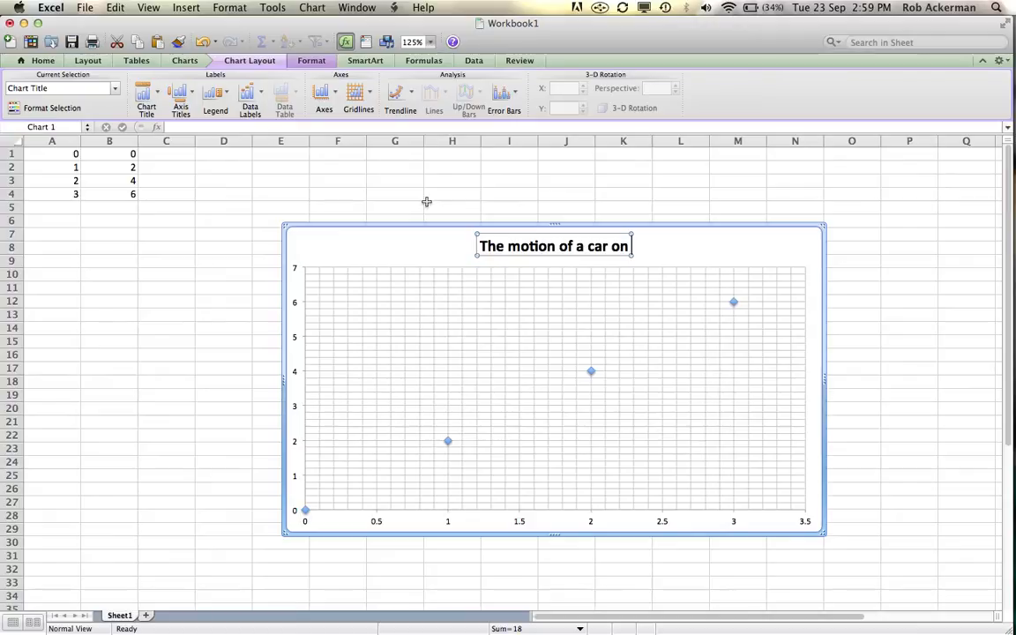
pyautogui.write(' Bayview W')
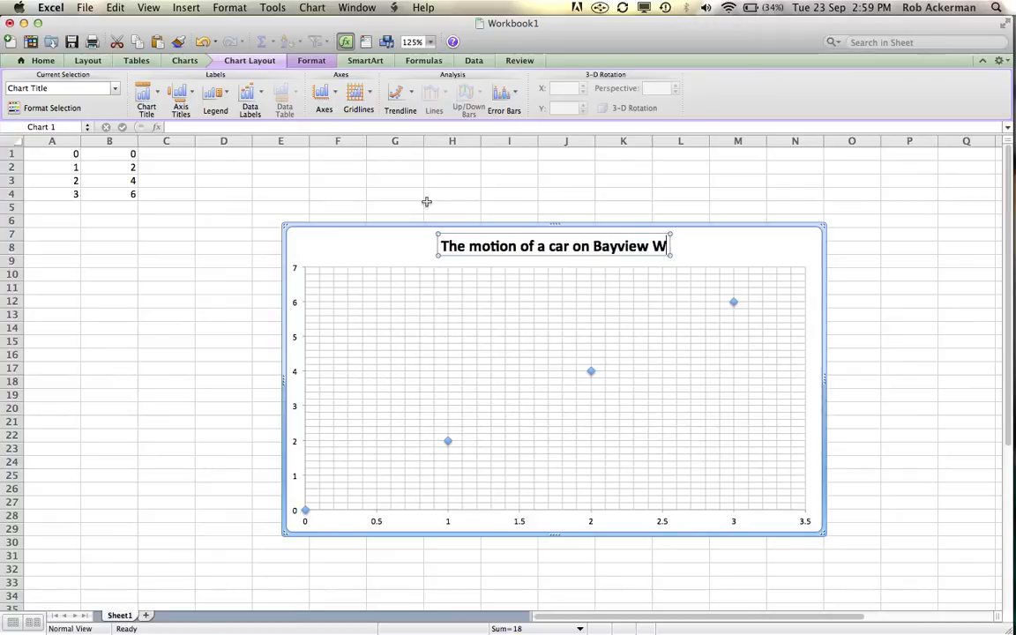
pyautogui.press('BackSpace')
pyautogui.write('Ave')
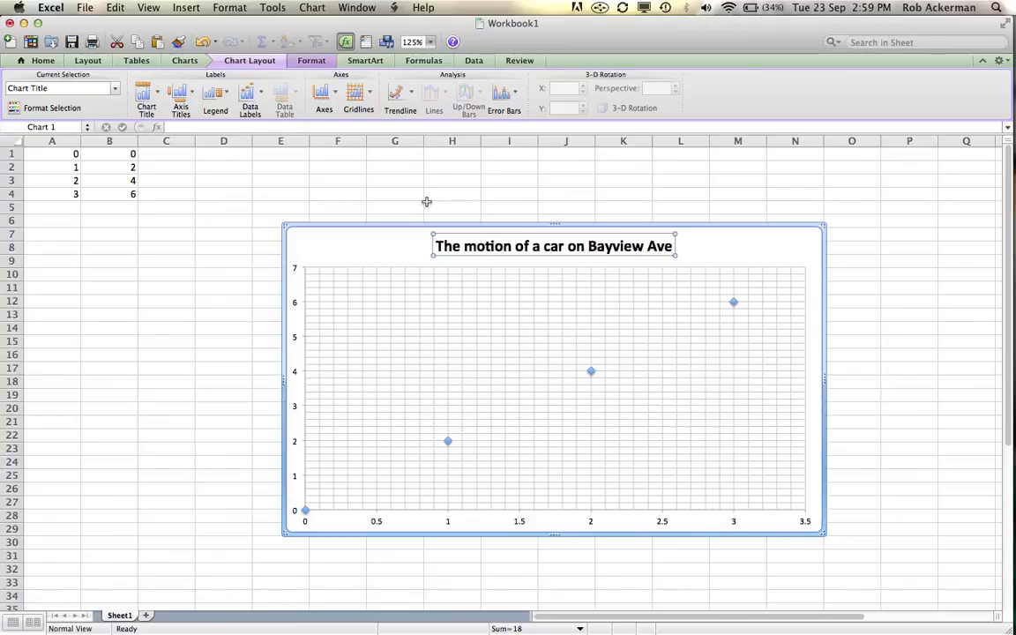
pyautogui.write('.')
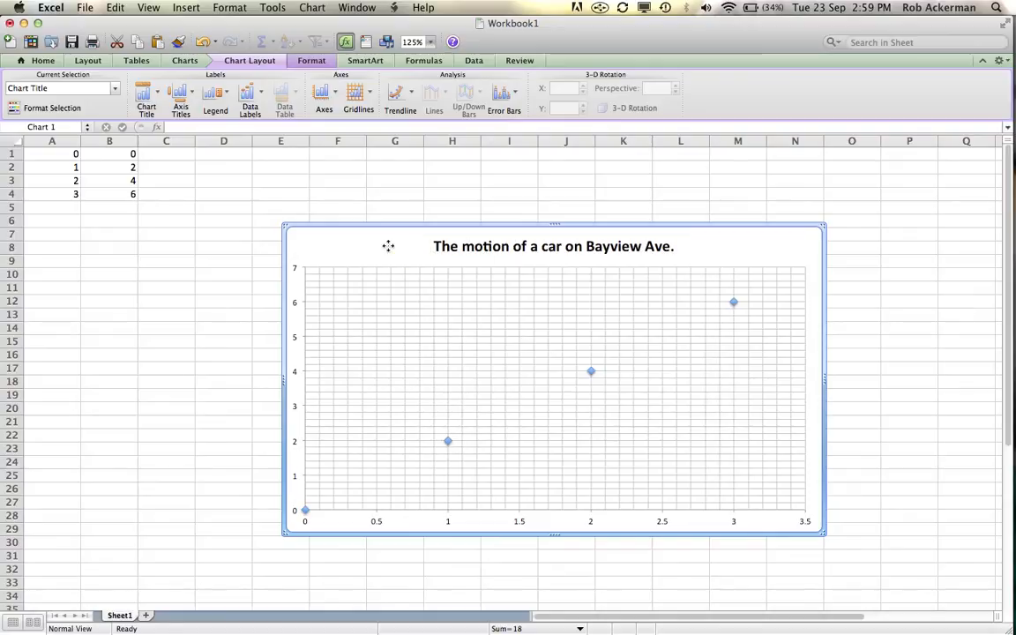
# - Add a horizontal axis title below the chart's axis
pyautogui.click(392, 247)
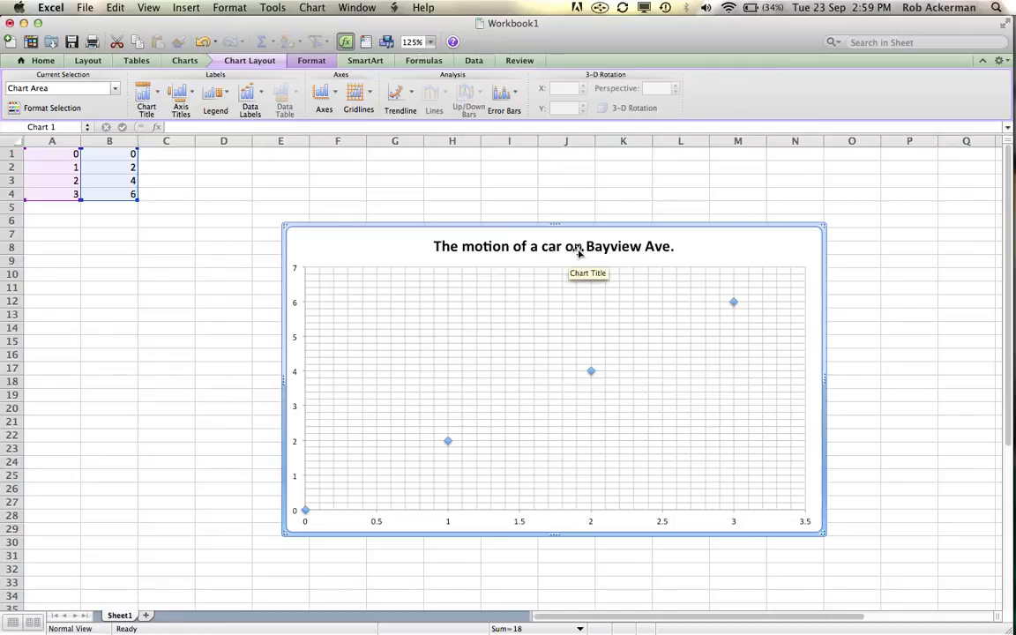
pyautogui.click(192, 94)
pyautogui.moveTo(225, 114)
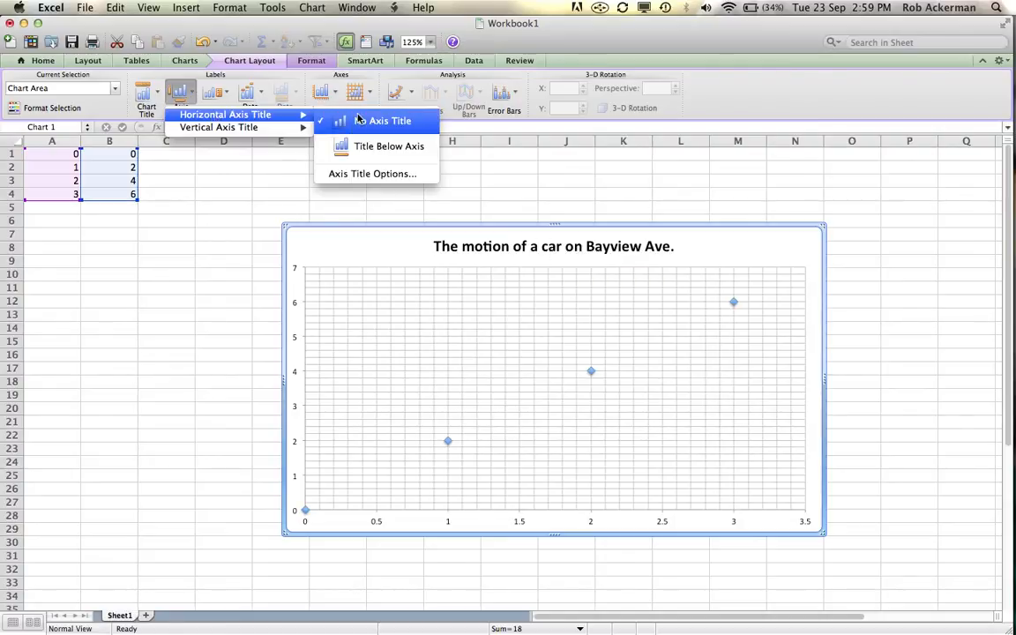
pyautogui.click(383, 149)
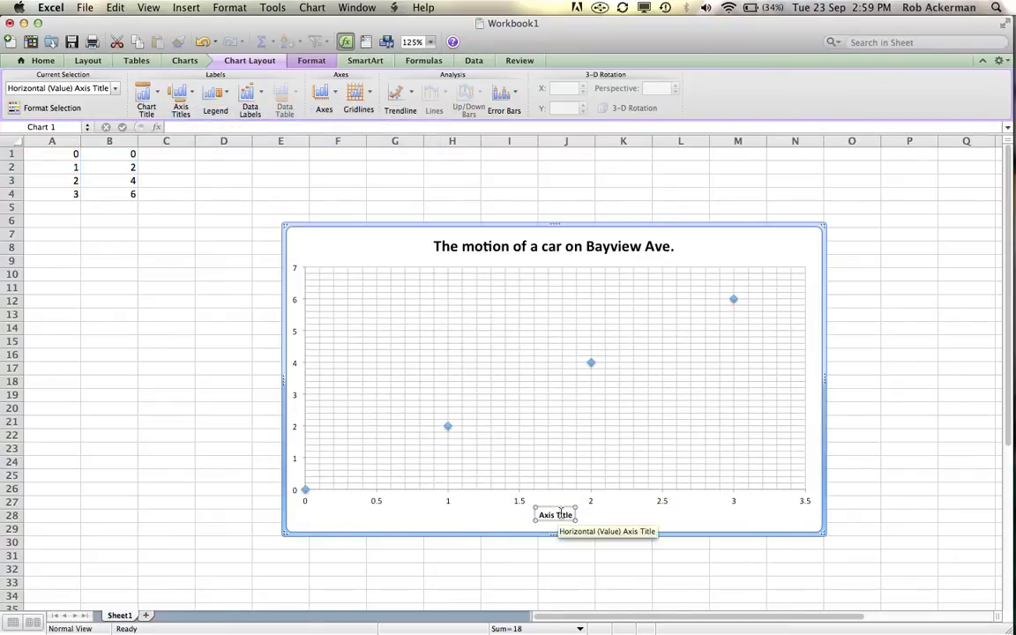
# - Set the horizontal axis title's font size to 16 and its text to "Time, t (s)"
pyautogui.tripleClick(561, 513)
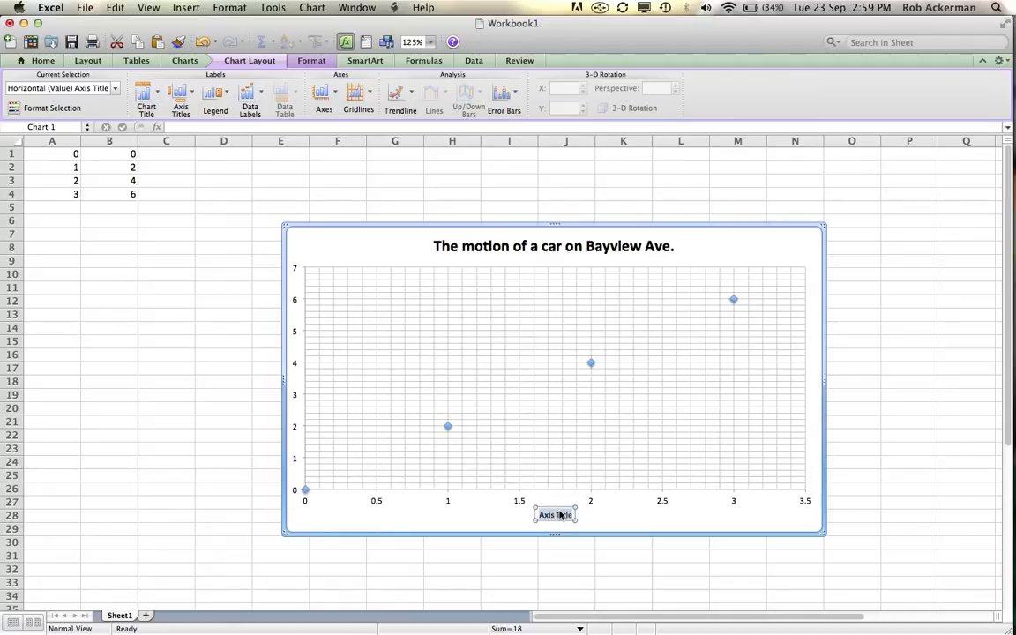
pyautogui.rightClick(563, 519)
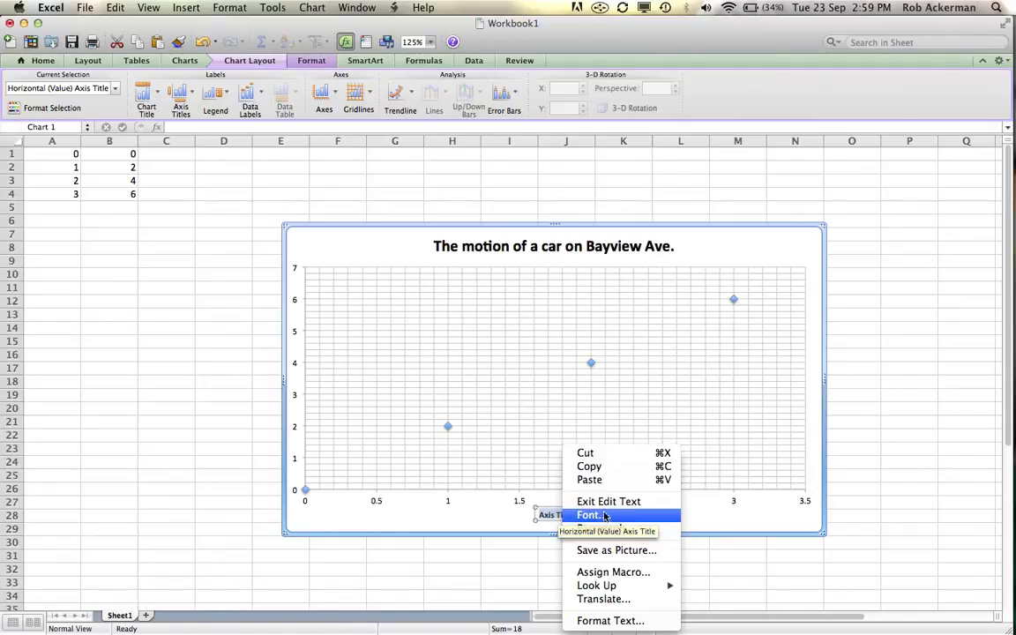
pyautogui.click(593, 515)
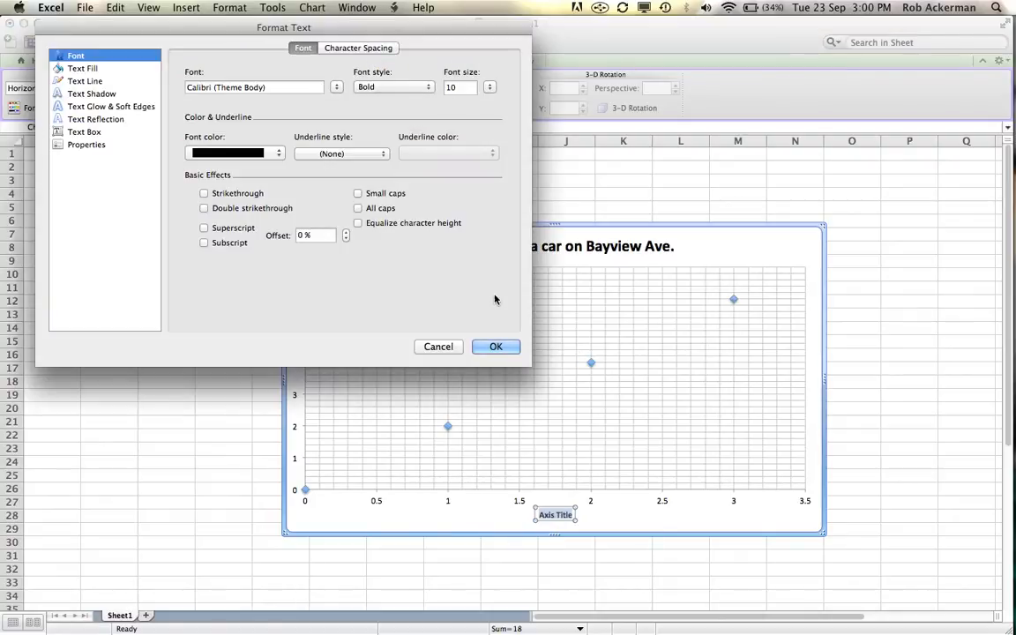
pyautogui.click(491, 86)
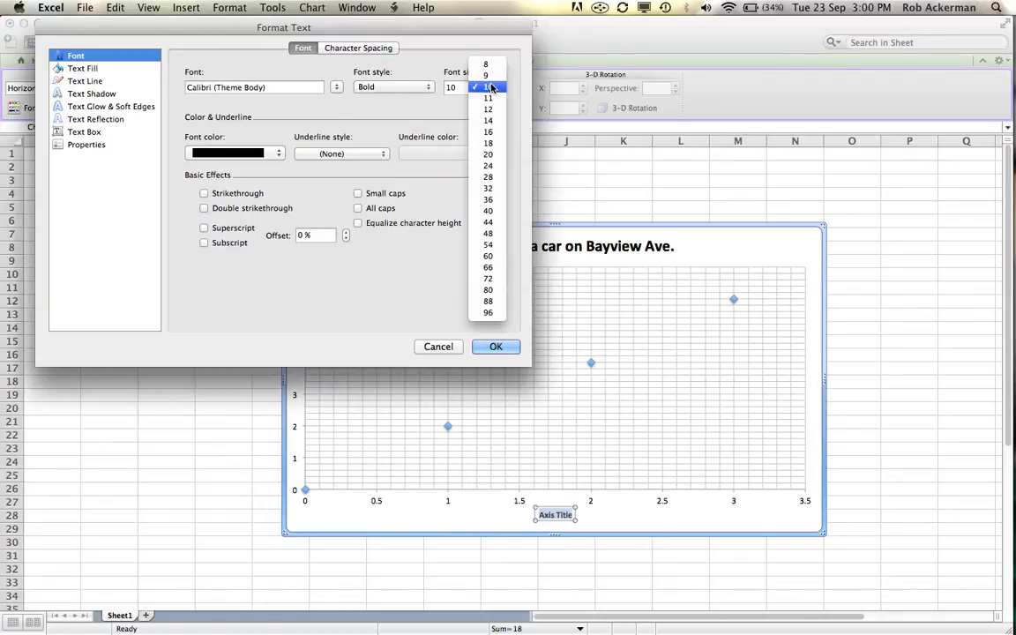
pyautogui.click(490, 131)
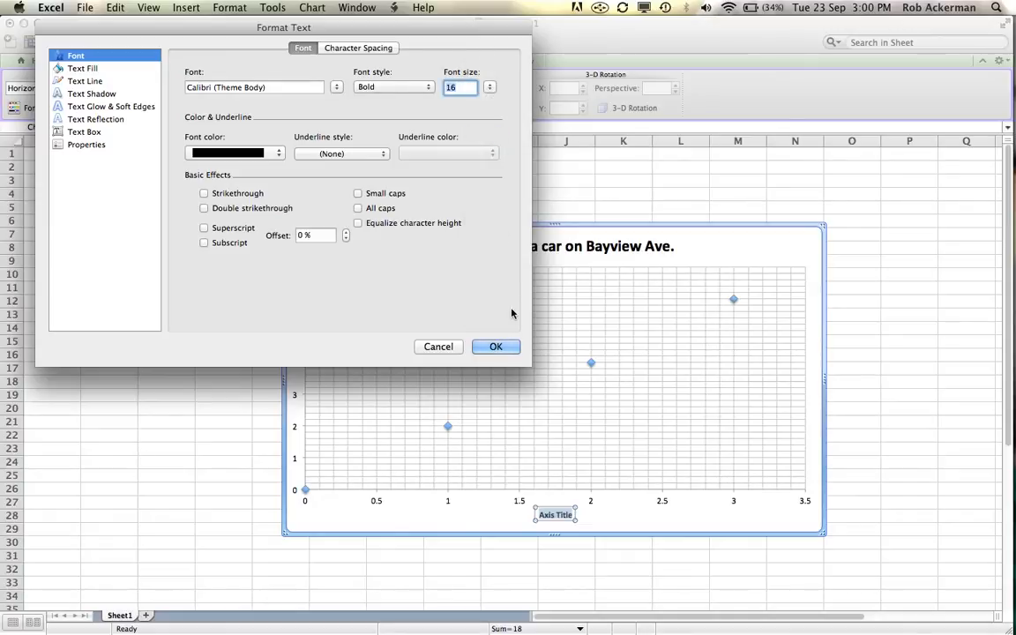
pyautogui.click(497, 346)
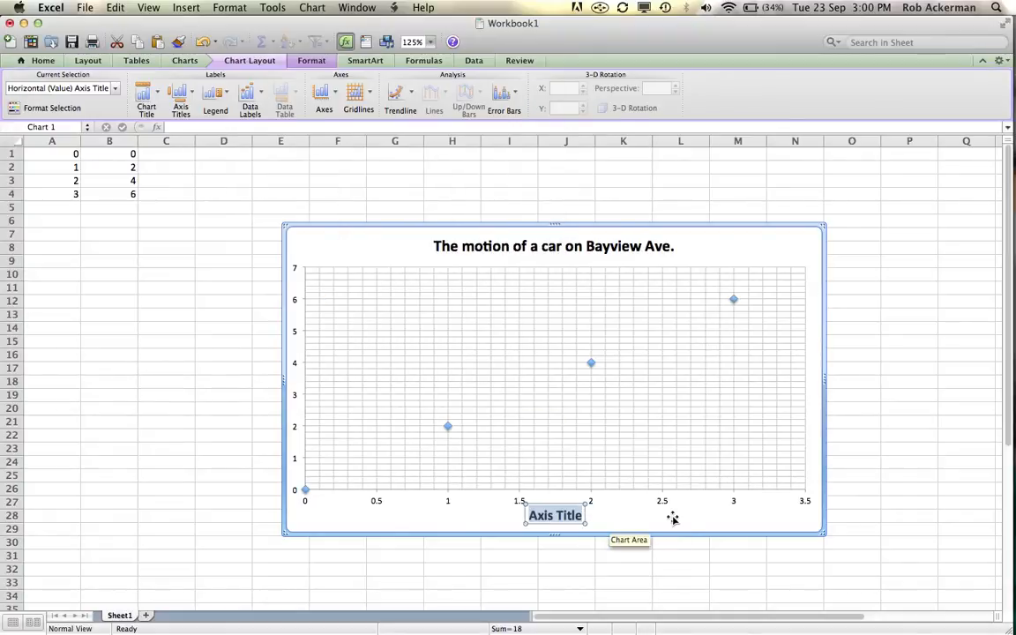
pyautogui.write('Time')
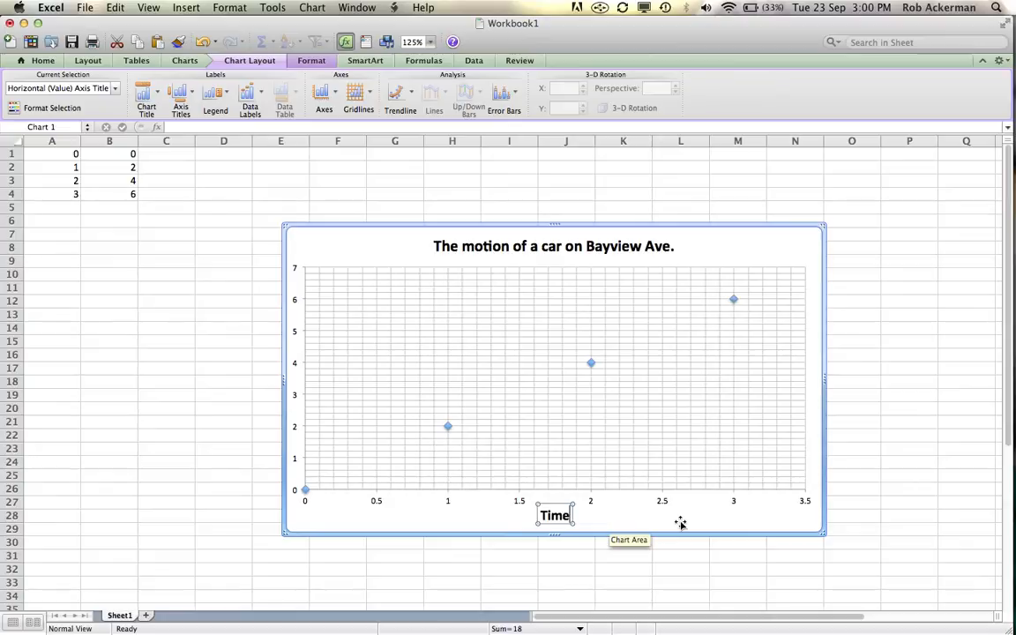
pyautogui.write(', t (s)')
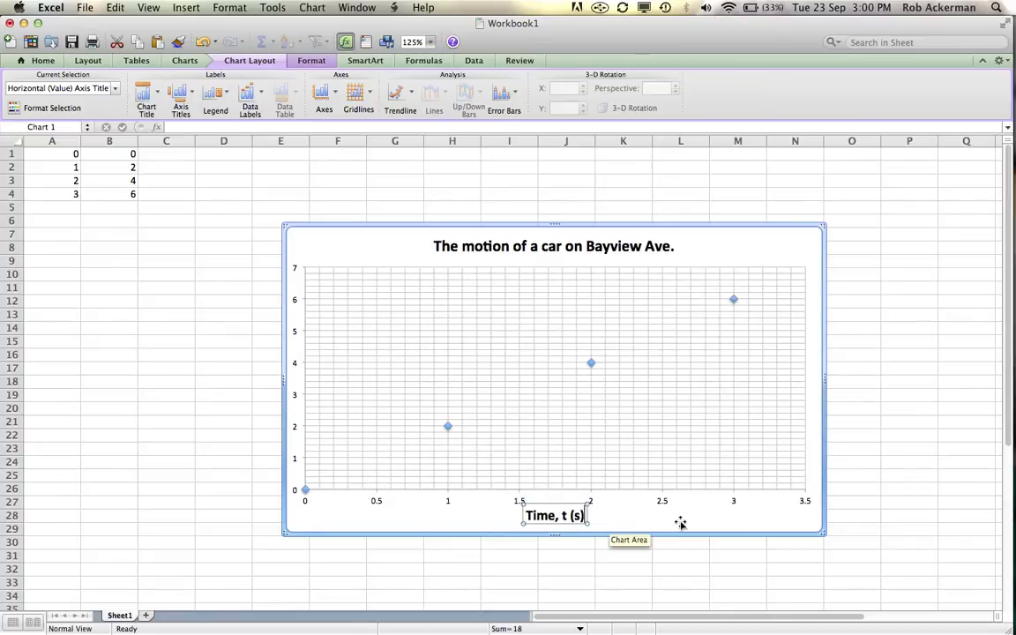
# - Check the column headers of the data table in Word, and add a rotated vertical axis title to the Excel chart
pyautogui.press('super+Tab')
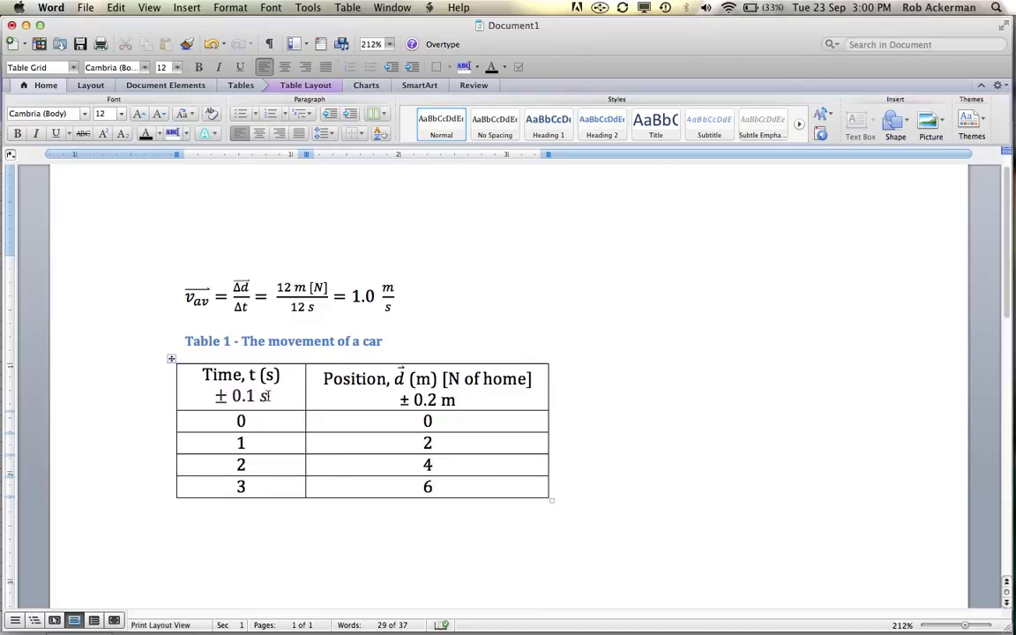
pyautogui.press('super+Tab')
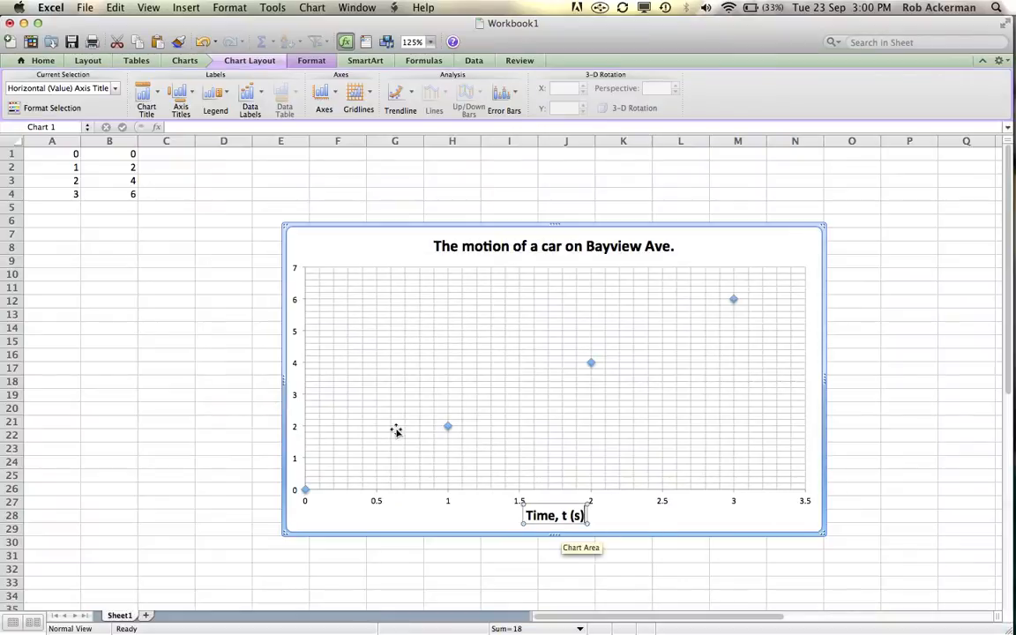
pyautogui.click(181, 97)
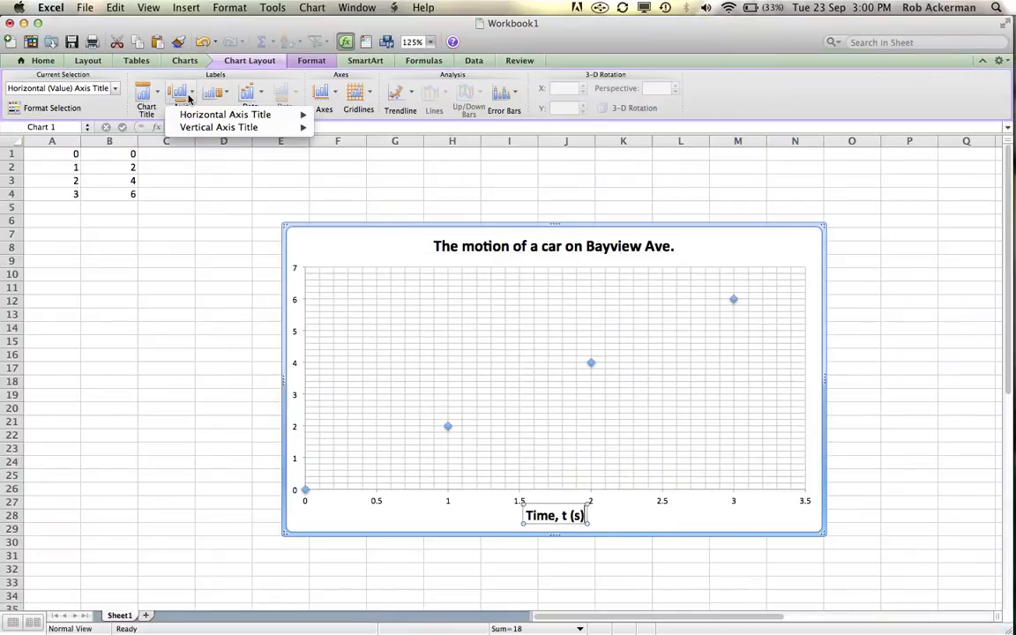
pyautogui.moveTo(224, 129)
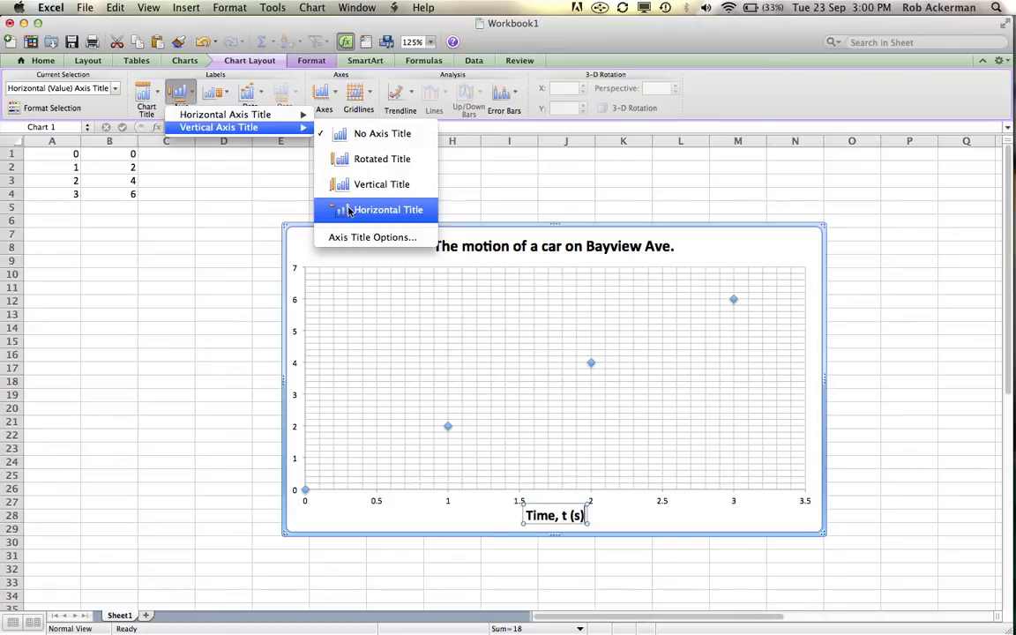
pyautogui.click(382, 160)
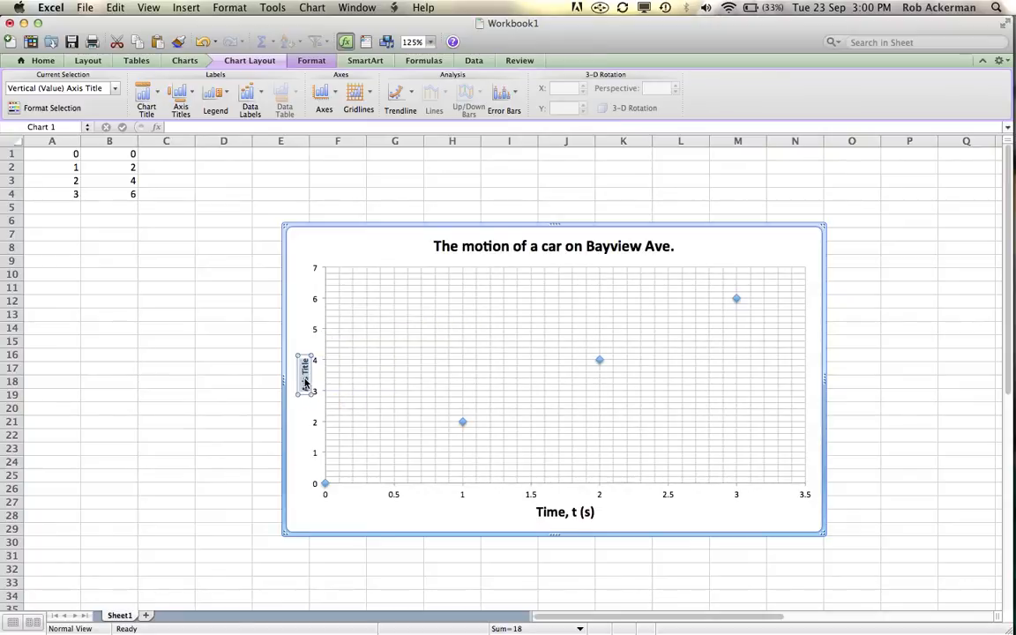
# - Set the font size of the chart's vertical axis title to 16
pyautogui.rightClick(305, 382)
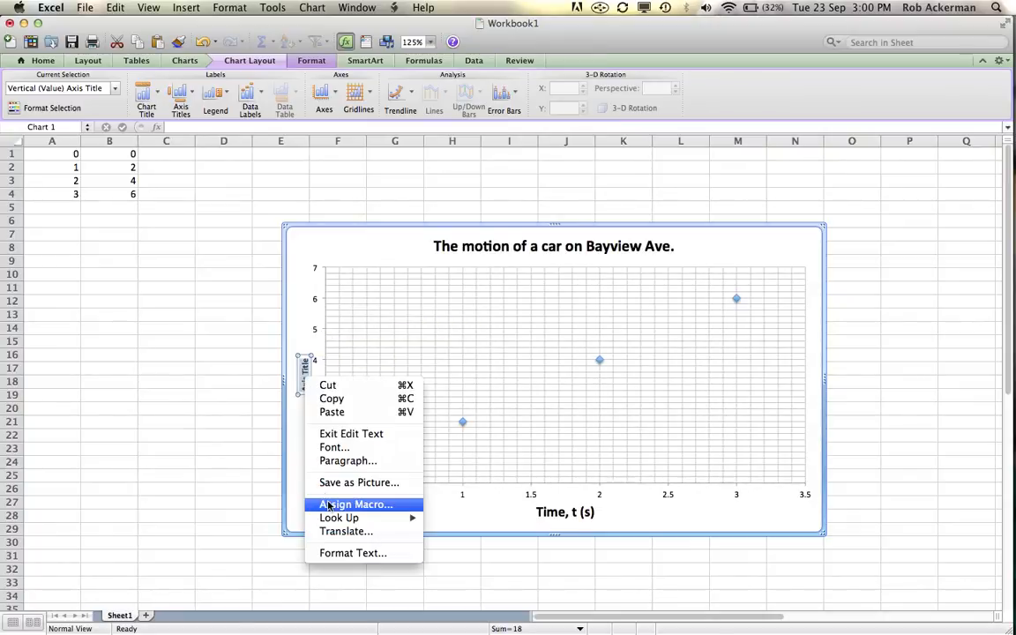
pyautogui.click(359, 449)
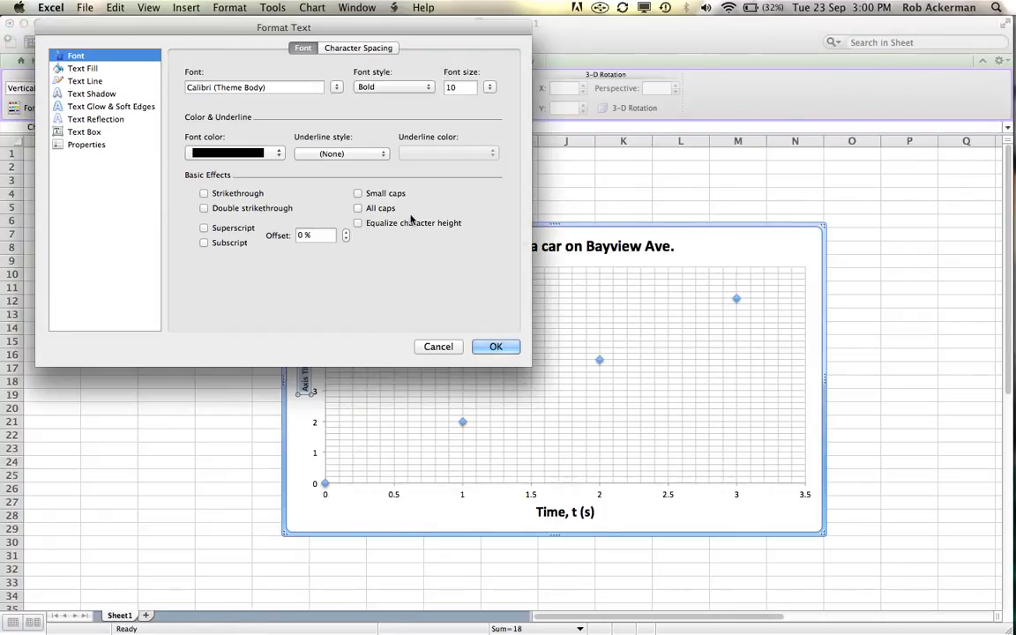
pyautogui.click(490, 86)
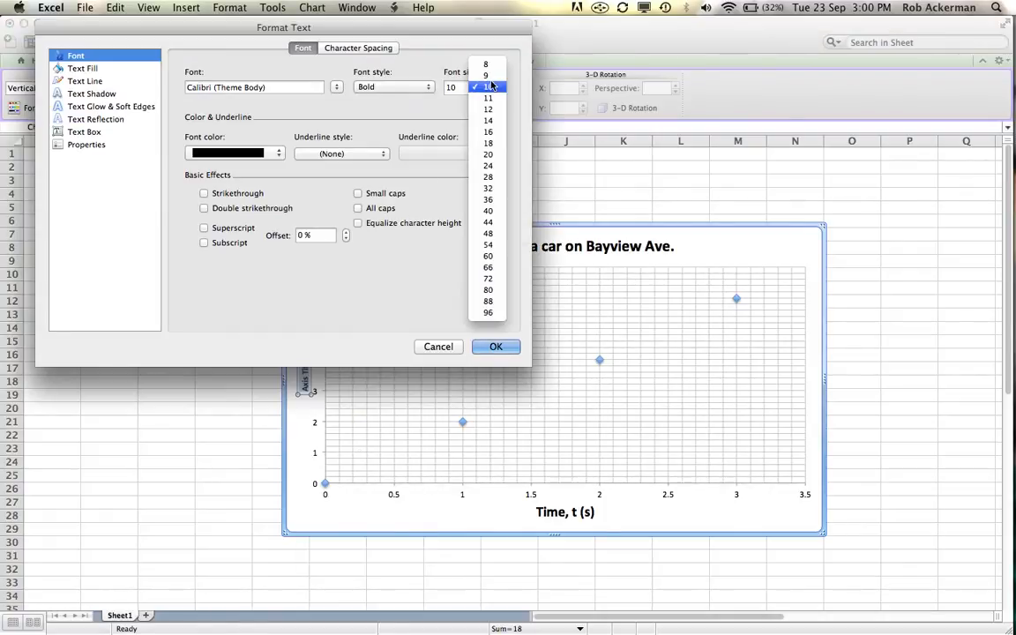
pyautogui.click(489, 133)
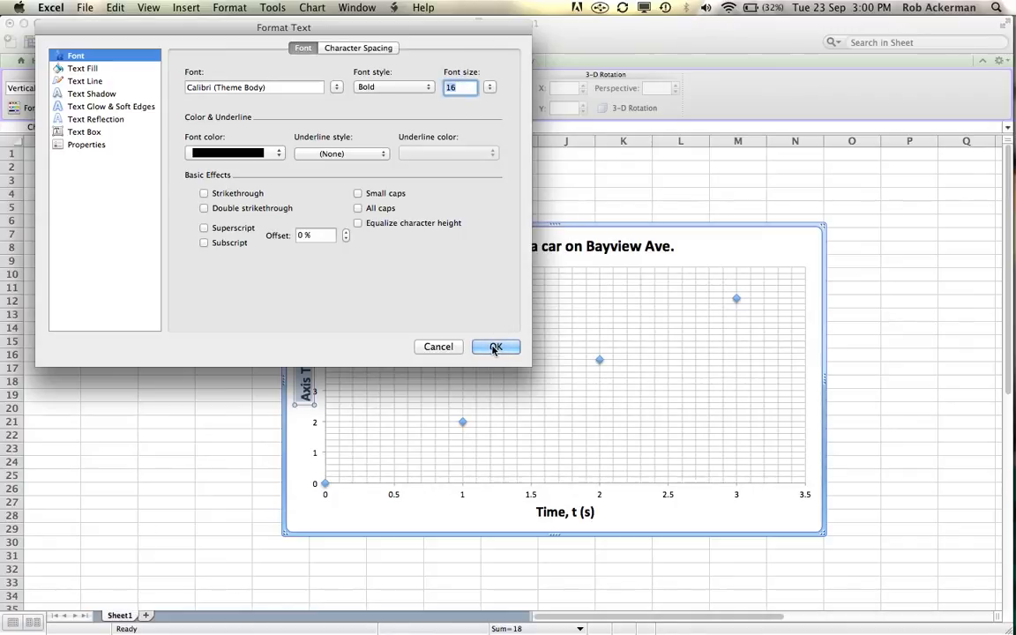
pyautogui.click(499, 346)
# - Replace the vertical axis title's text with "Position, d (m) [N of home]"
pyautogui.write('Position')
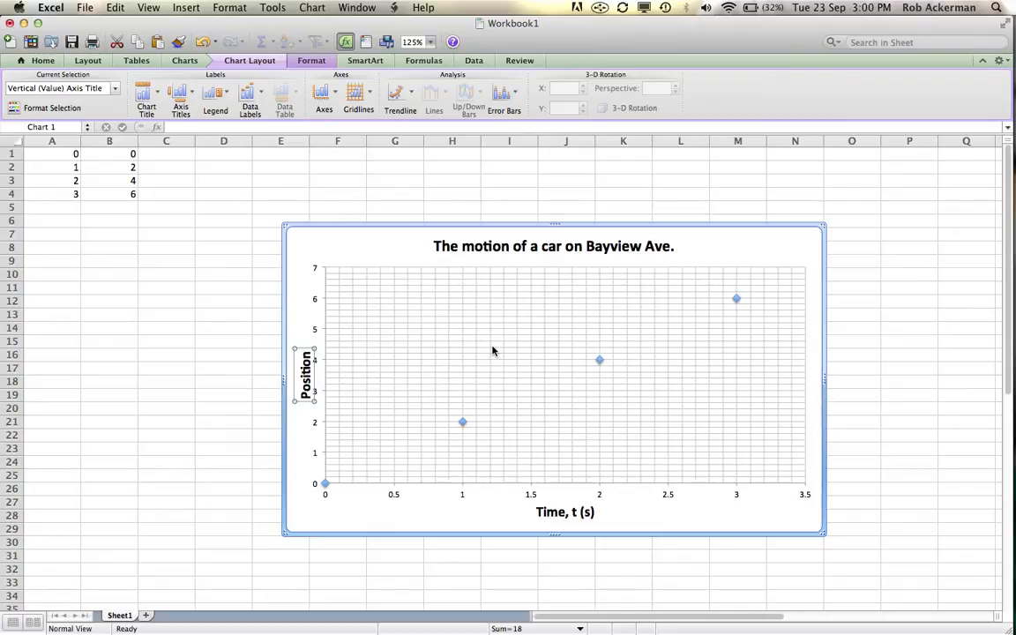
pyautogui.write(',')
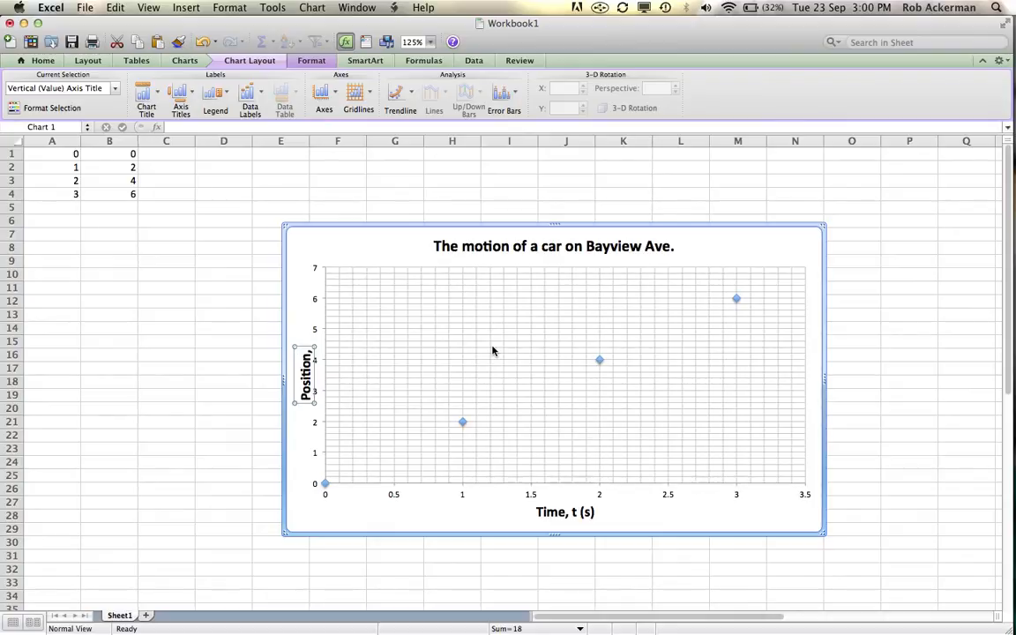
pyautogui.write(' d')
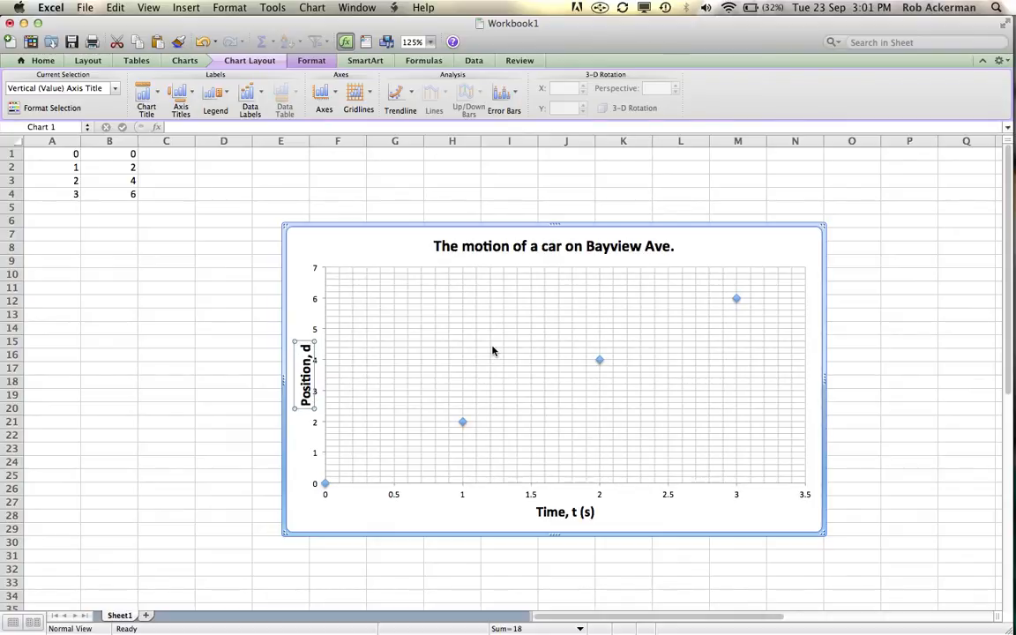
pyautogui.write(' (m')
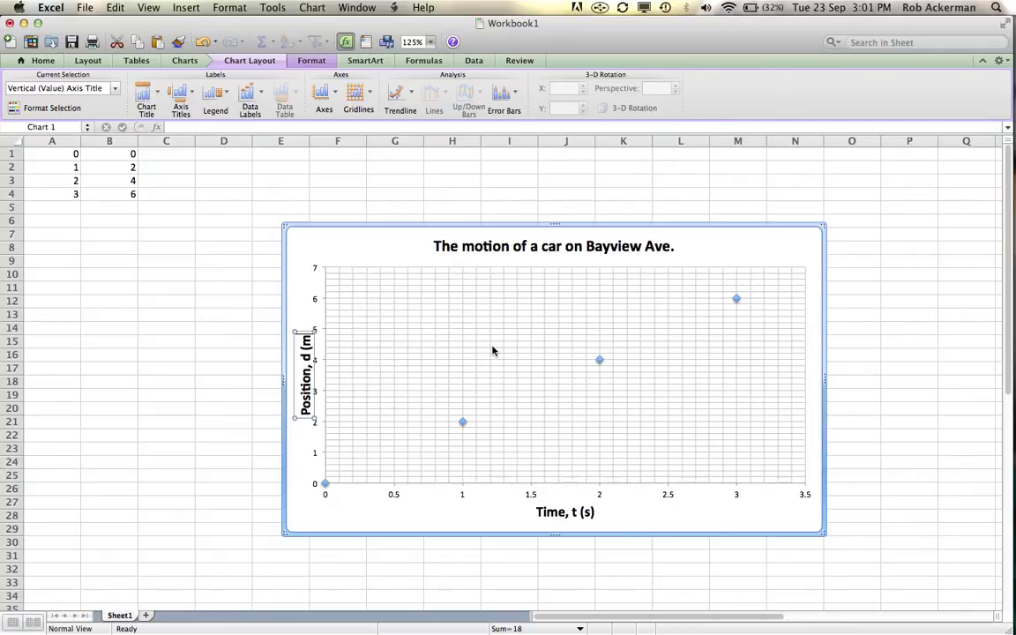
pyautogui.write(')')
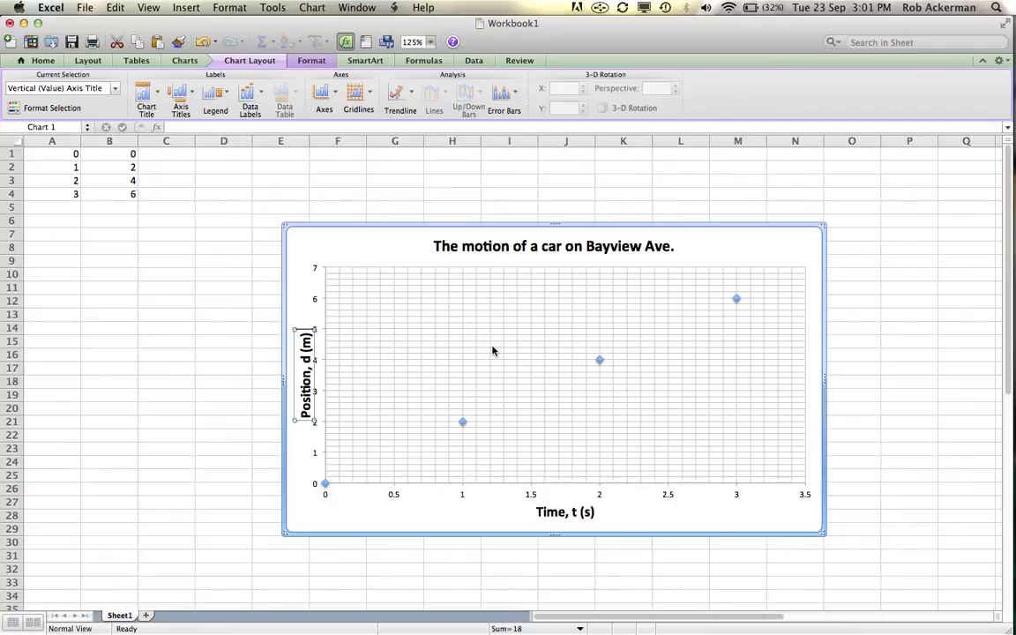
pyautogui.write(' [N of home')
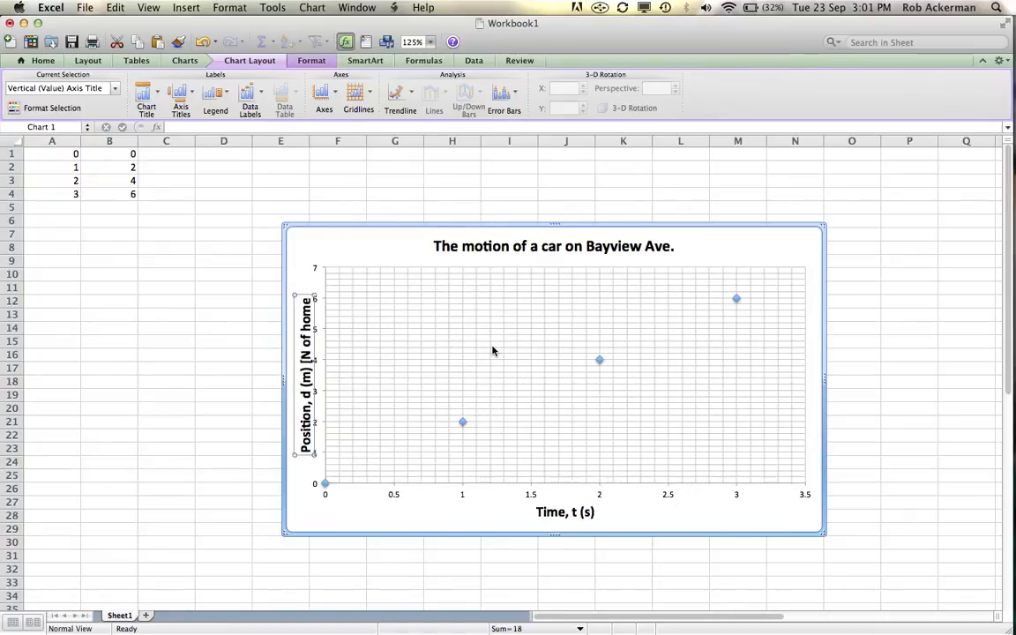
pyautogui.write(']')
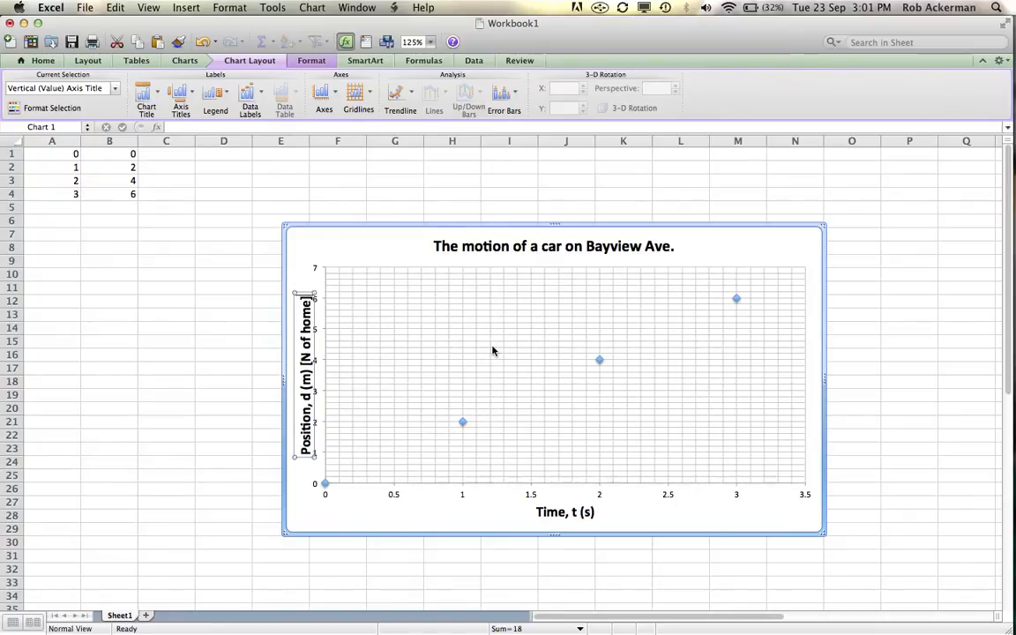
pyautogui.click(300, 268)
pyautogui.click(300, 268)
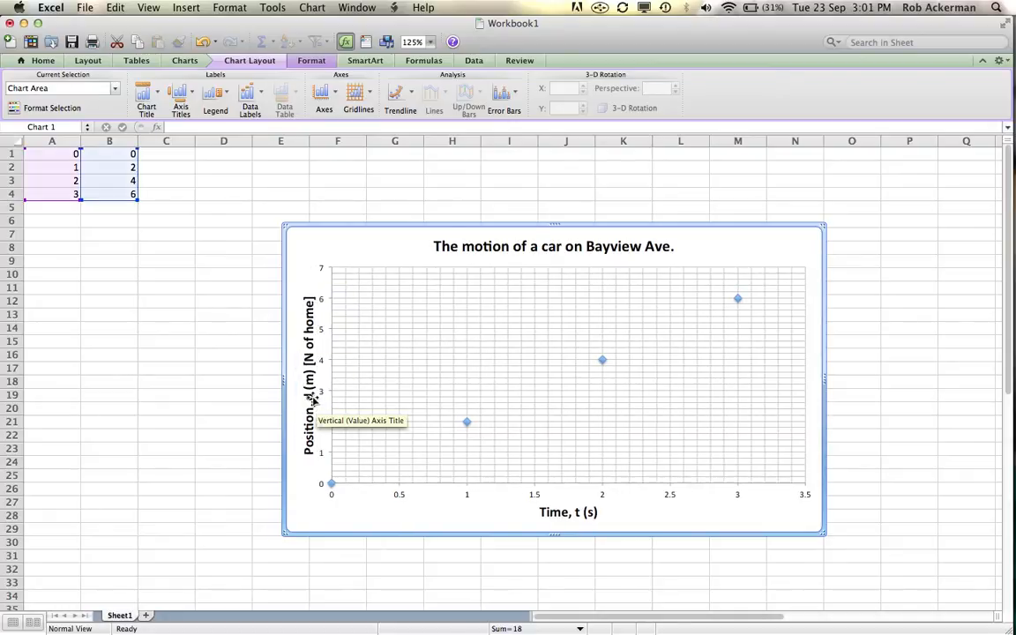
# - Switch to Word and try to copy the d symbol with the vector arrow from the table's Position header
pyautogui.press('super+Tab')
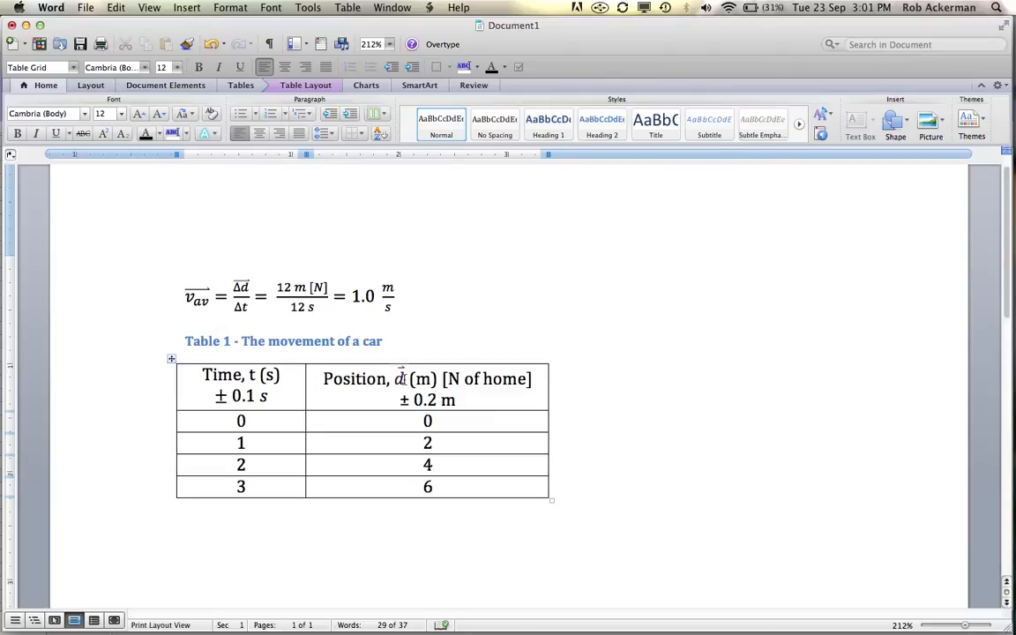
pyautogui.press('super+Tab')
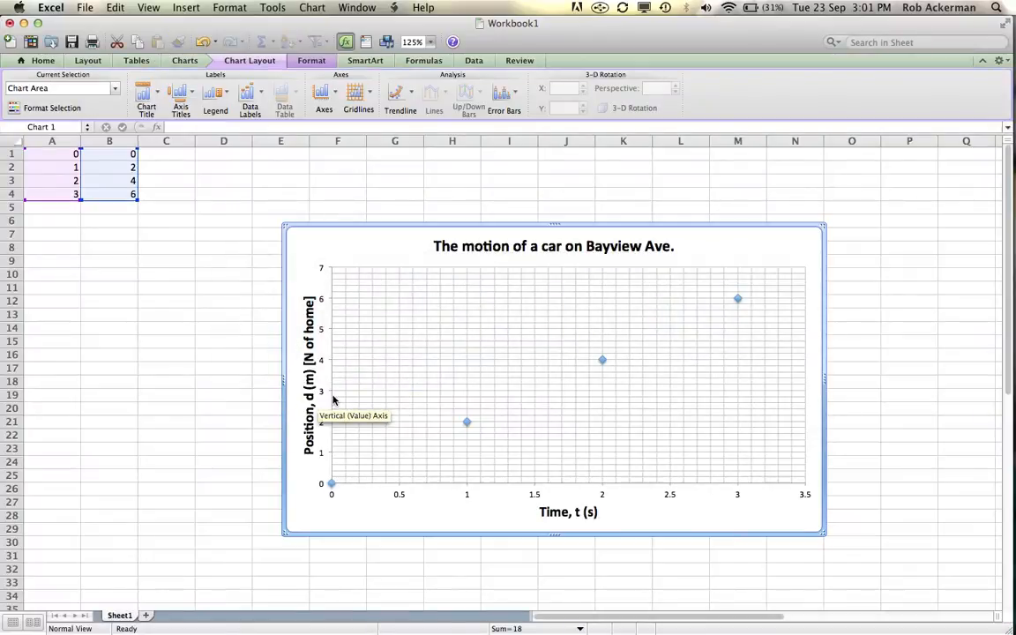
pyautogui.press('super+Tab')
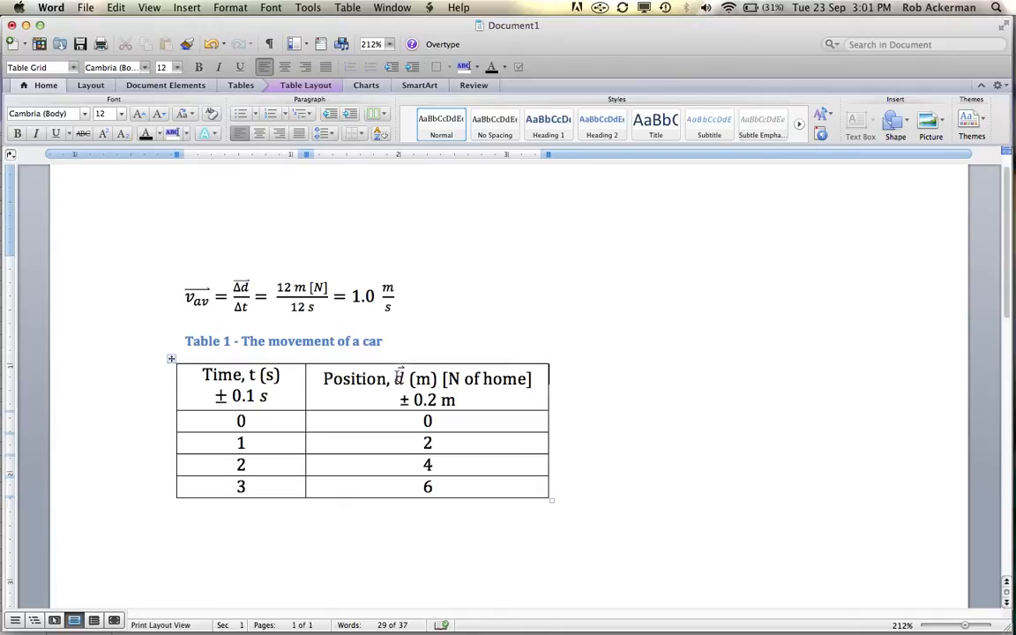
pyautogui.click(399, 377)
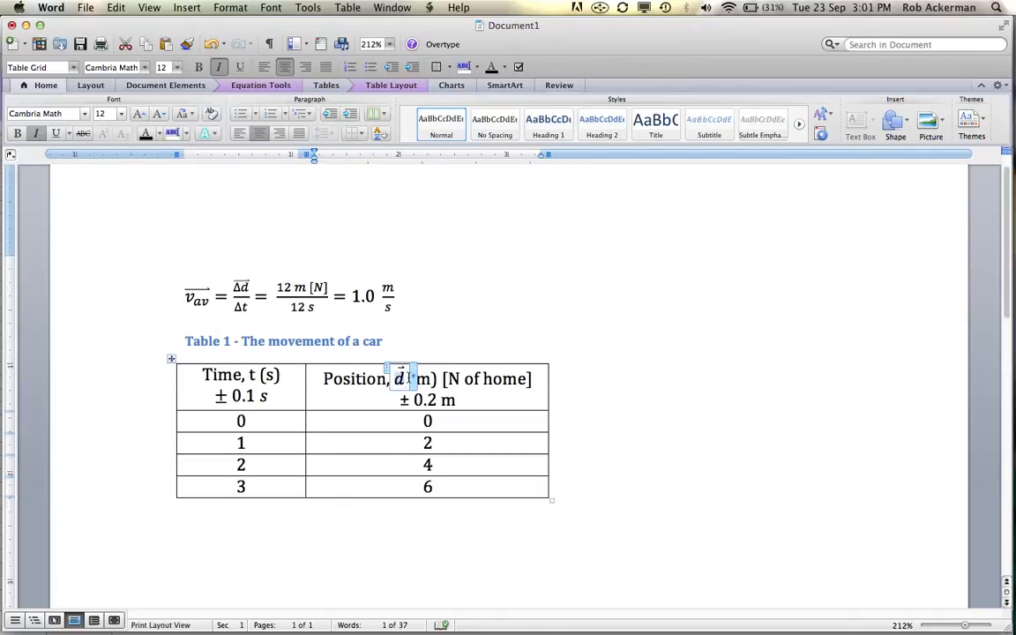
pyautogui.rightClick(408, 378)
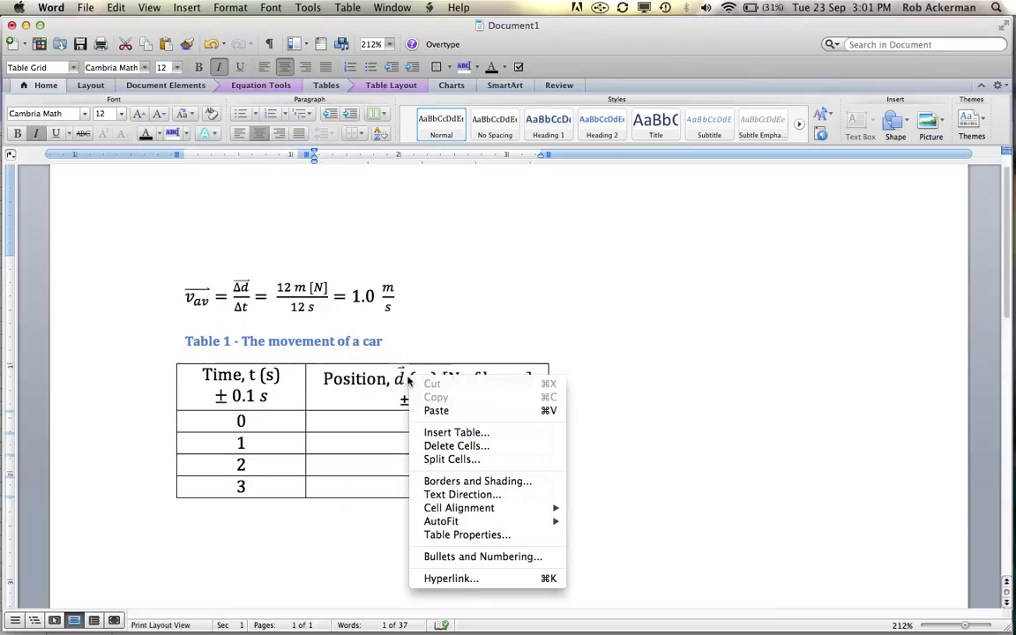
pyautogui.click(470, 345)
pyautogui.click(389, 378)
# - Switch to Excel and try replacing the d in the vertical axis title with the symbol copied from Word, removing the pasted character
pyautogui.press('super+Tab')
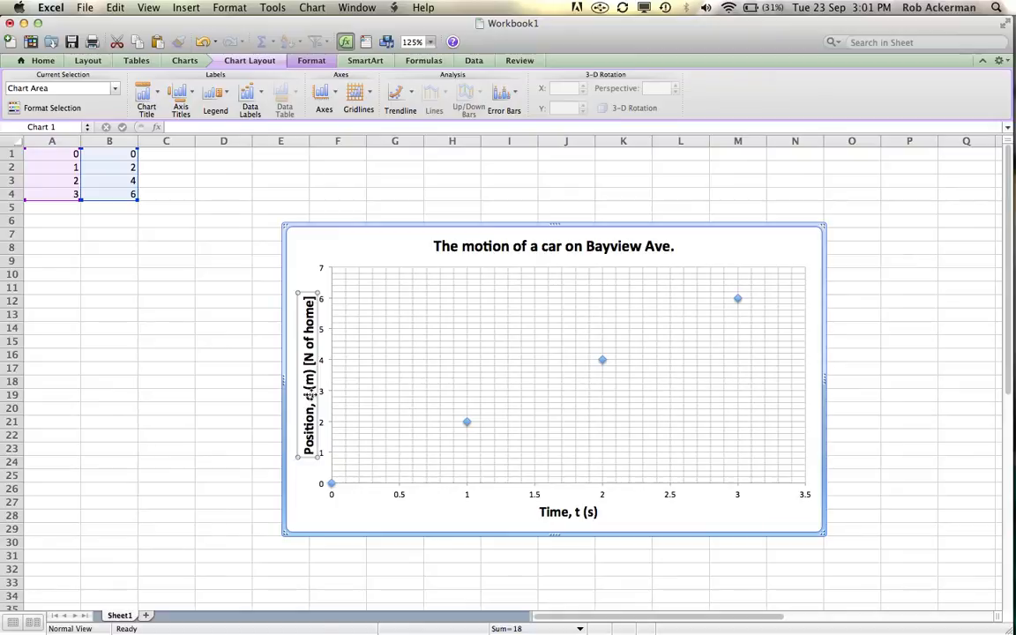
pyautogui.click(311, 397)
pyautogui.doubleClick(309, 393)
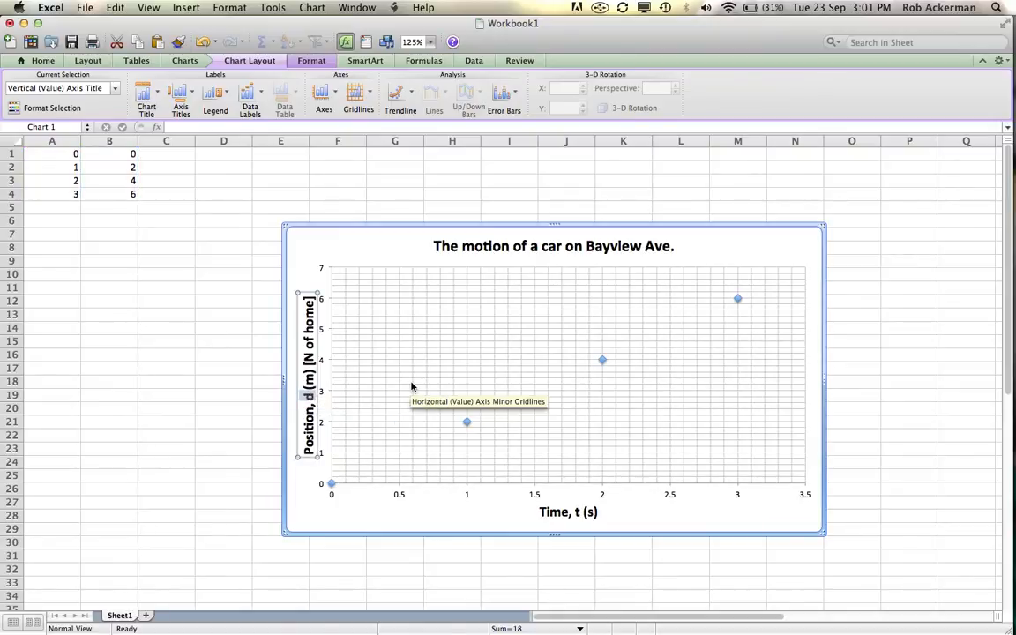
pyautogui.press('super+c')
pyautogui.press('super+v')
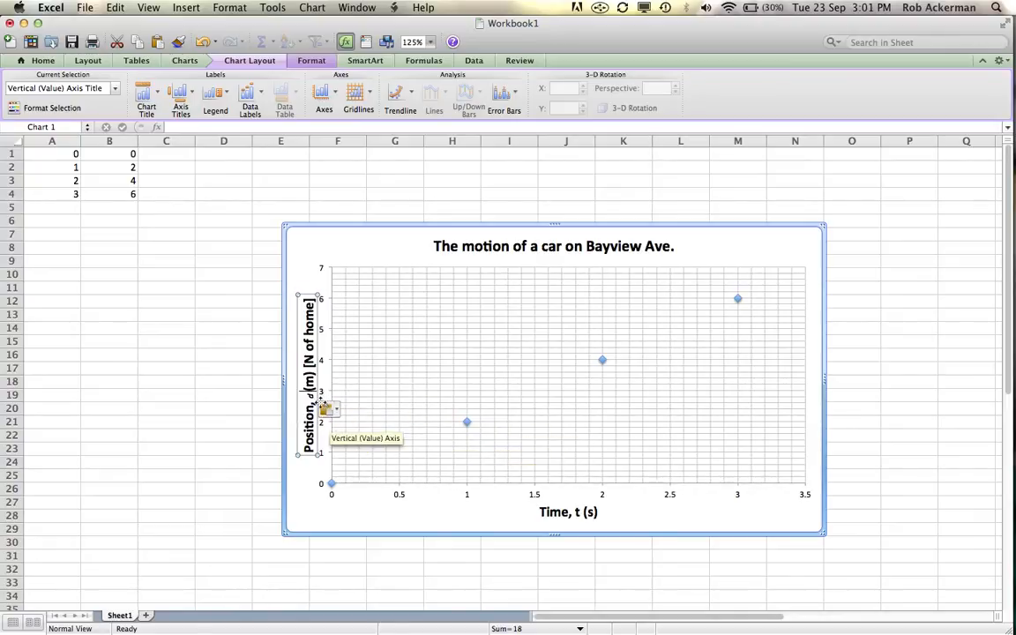
pyautogui.press('BackSpace')
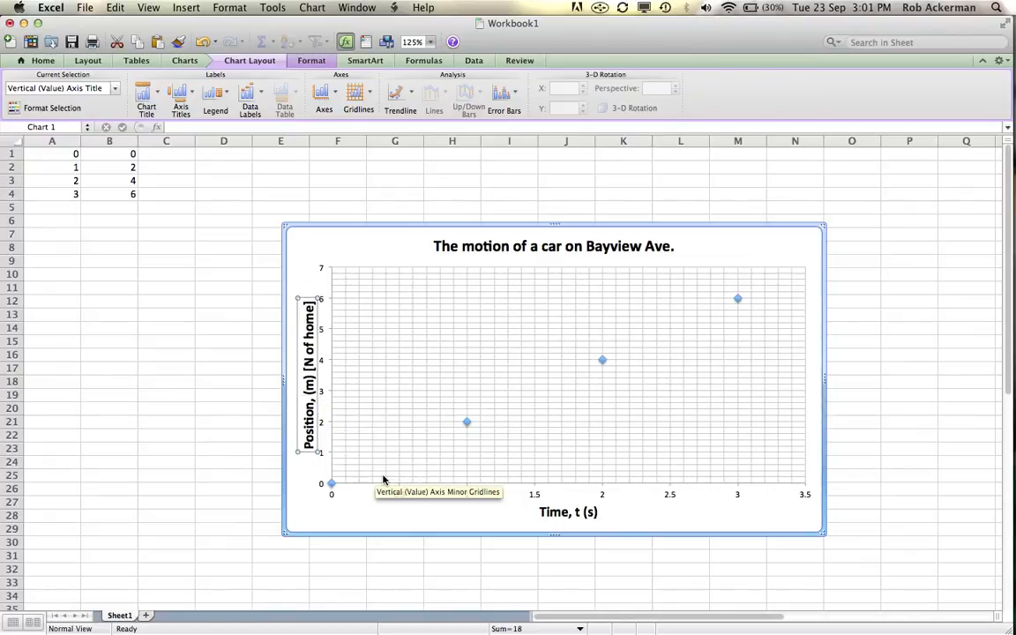
# - Reinsert a plain d after "Position," in the chart's vertical axis title
pyautogui.click(304, 477)
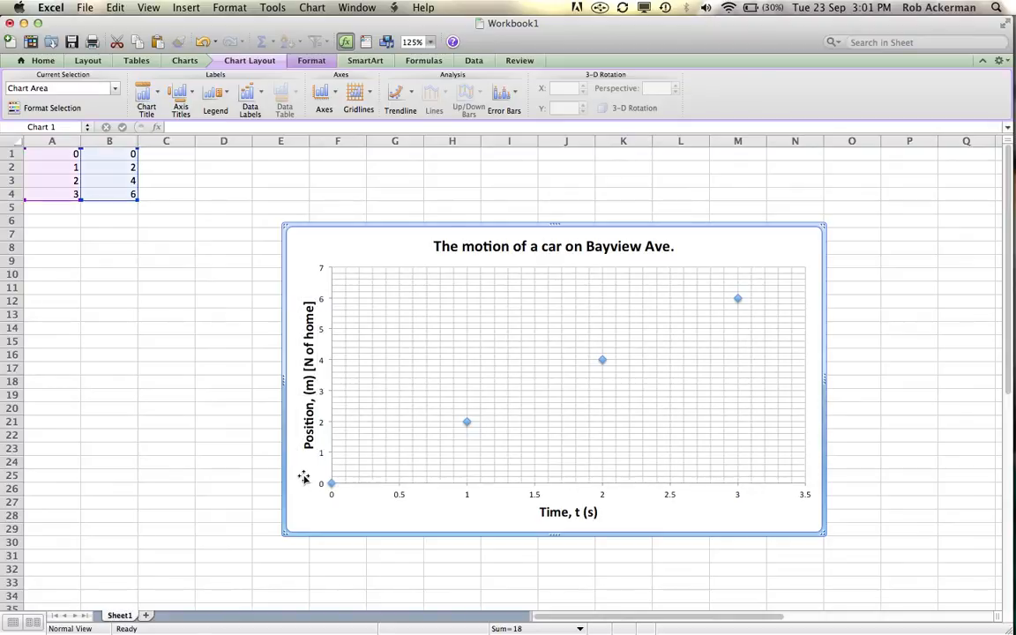
pyautogui.click(311, 402)
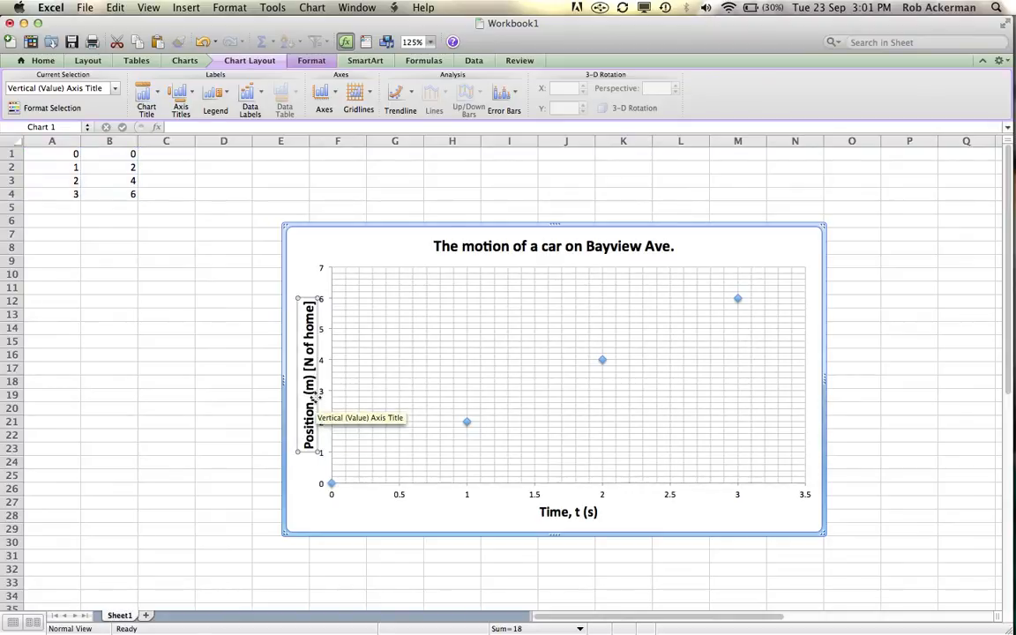
pyautogui.write('d')
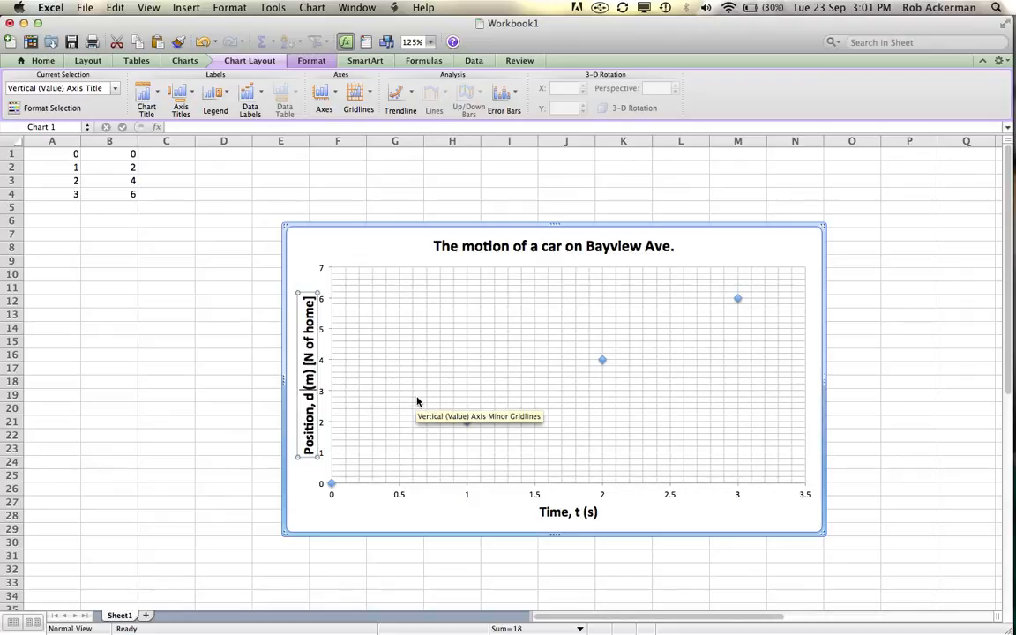
# - Switch to Chrome and search YouTube for "how do i include vector symbols in MS excel"
pyautogui.press('super+Tab')
pyautogui.press('super+Tab')
pyautogui.press('super+Tab')
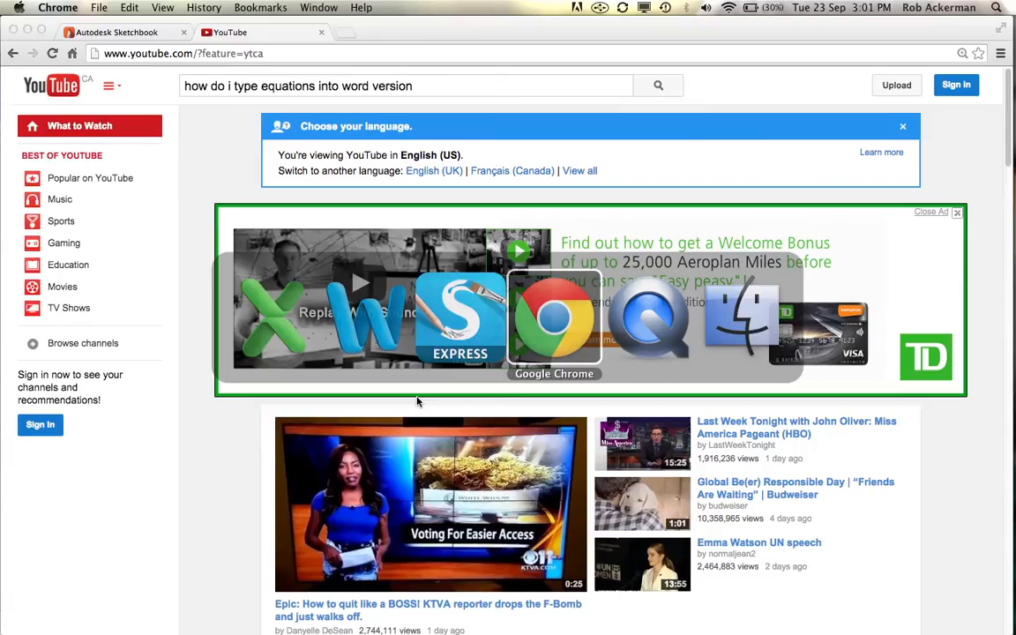
pyautogui.click(406, 81)
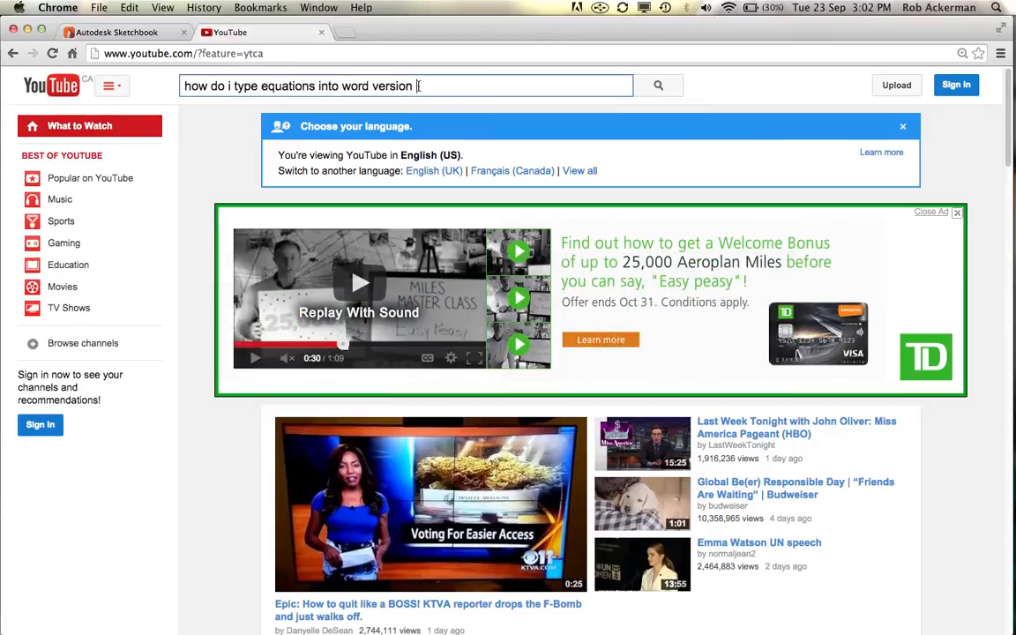
pyautogui.hotkey('alt', 'shift', 'Left')
pyautogui.hotkey('alt', 'shift', 'Left')
pyautogui.hotkey('alt', 'shift', 'Left')
pyautogui.hotkey('alt', 'shift', 'Left')
pyautogui.hotkey('alt', 'shift', 'Left')
pyautogui.hotkey('alt', 'shift', 'Left')
pyautogui.hotkey('alt', 'shift', 'Left')
pyautogui.hotkey('alt', 'shift', 'Left')
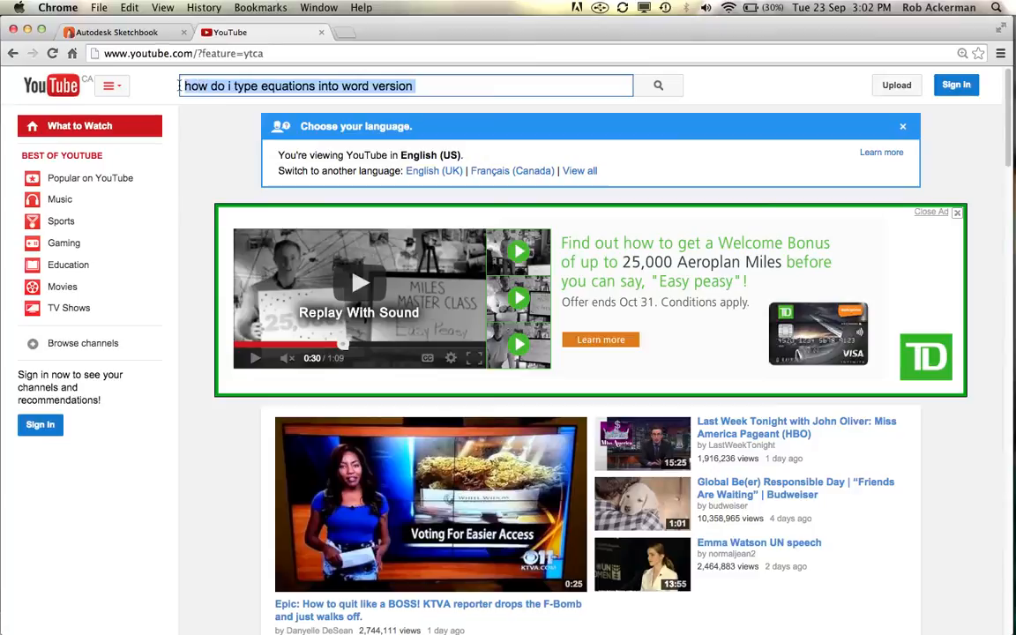
pyautogui.write('how ')
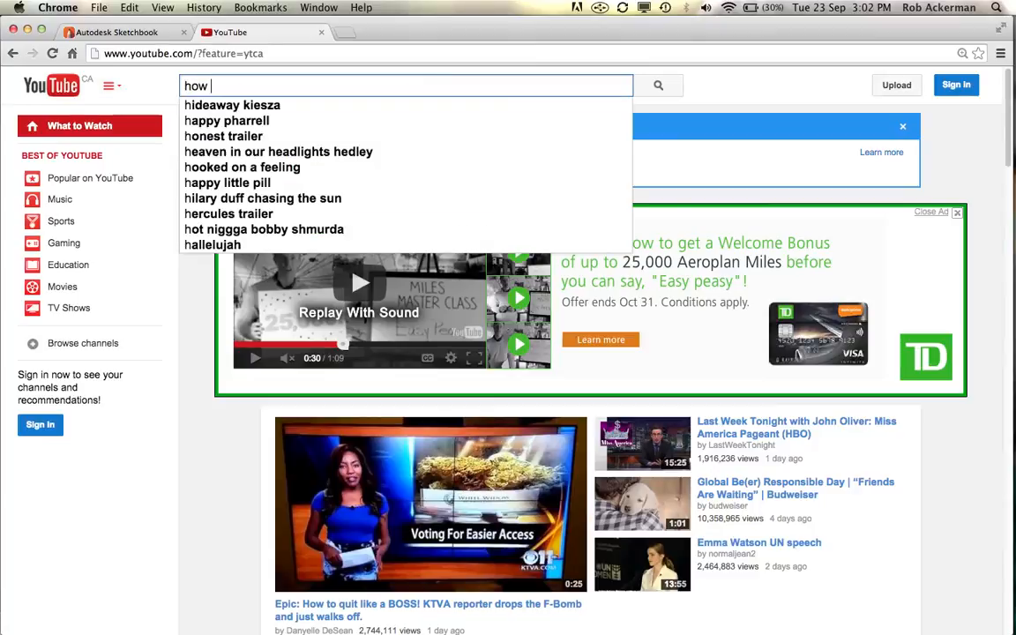
pyautogui.write('do i includ')
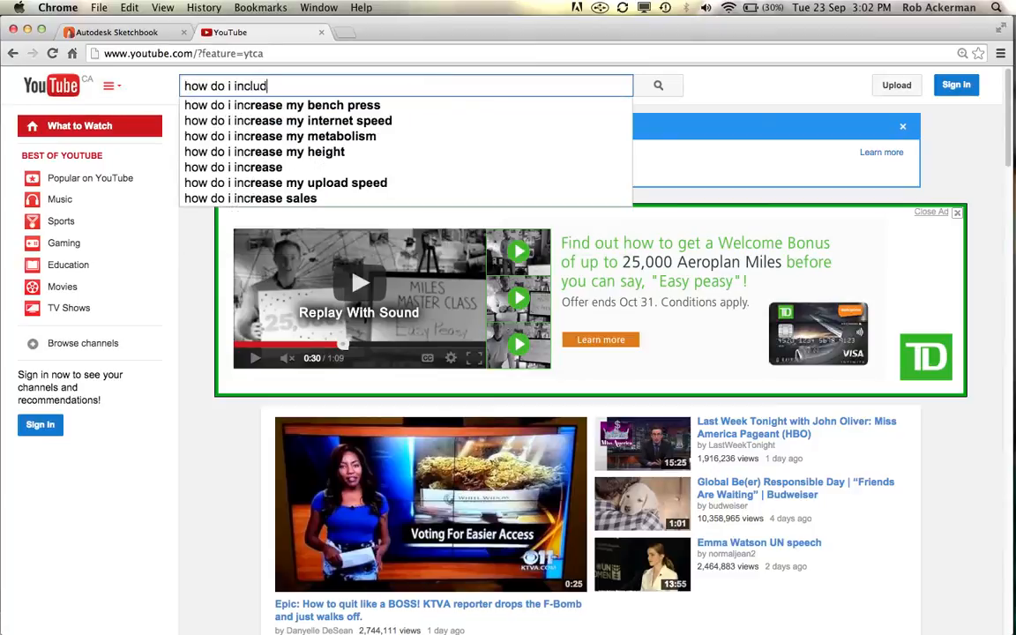
pyautogui.write('e vector symob')
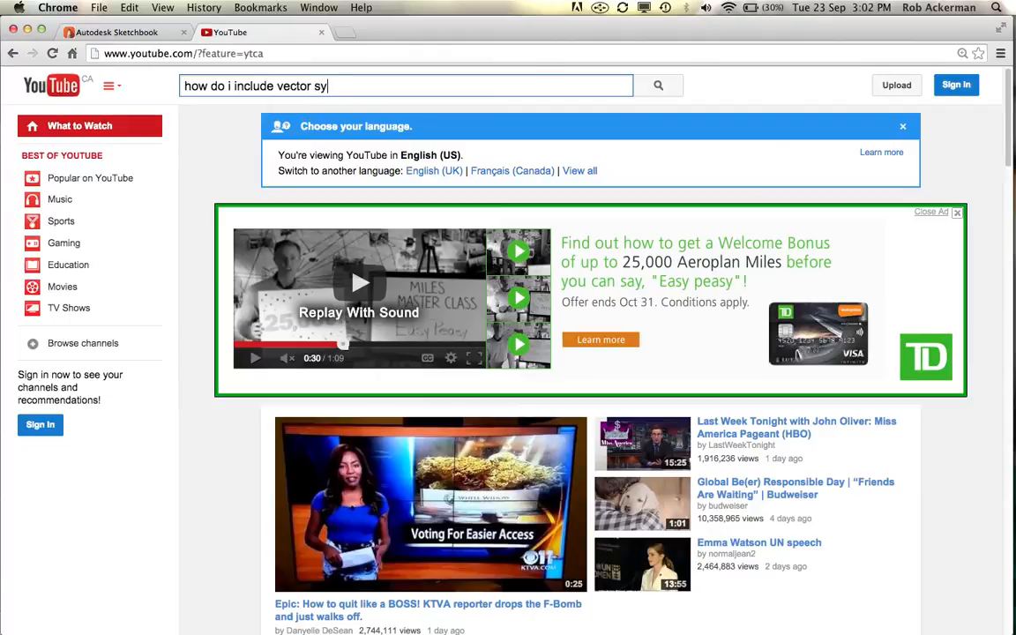
pyautogui.press('BackSpace')
pyautogui.write('bo')
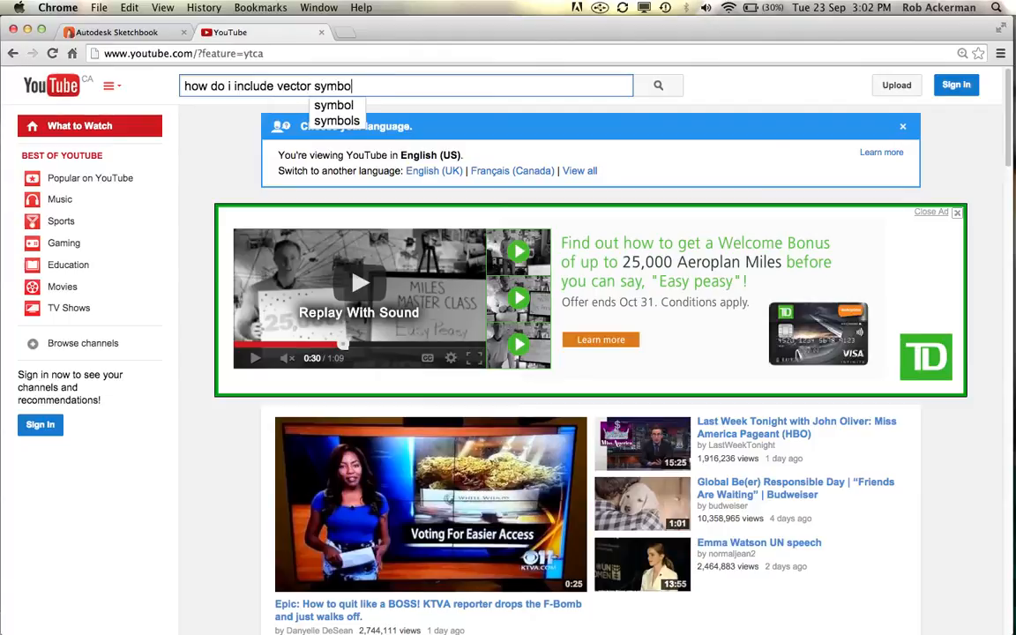
pyautogui.write('ls in MS ')
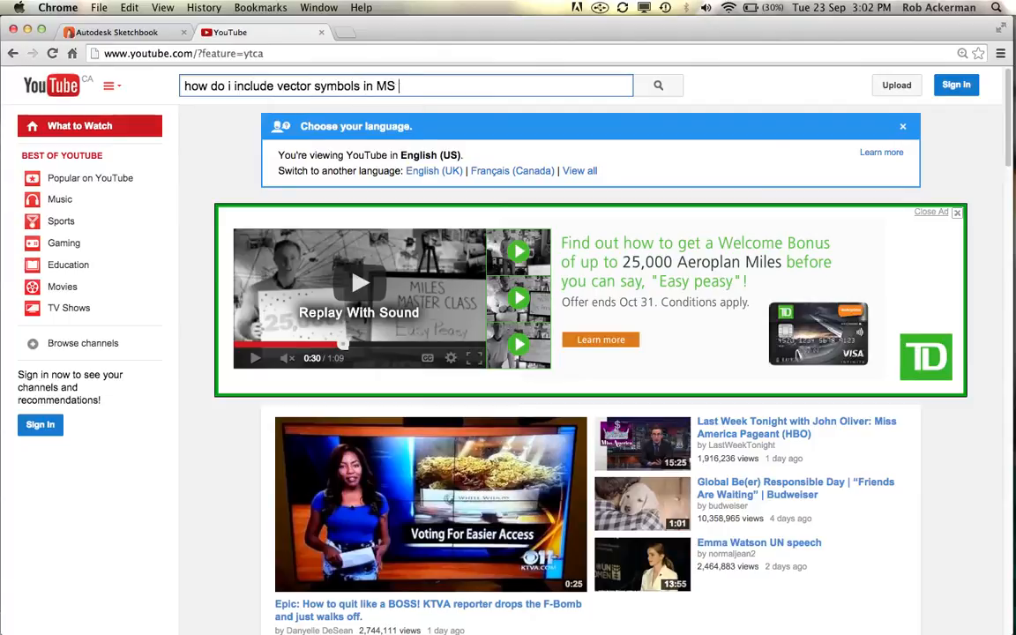
pyautogui.write('excel')
pyautogui.press('Return')
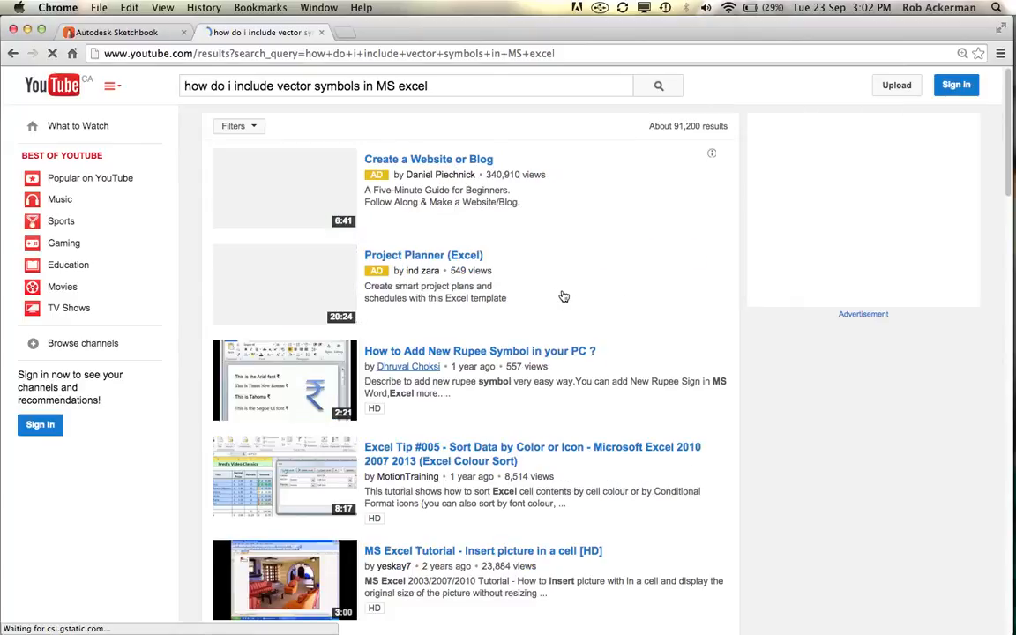
# - Switch to Excel and add a linear trendline to the chart's data series, with its equation displayed on the chart
pyautogui.press('super+Tab')
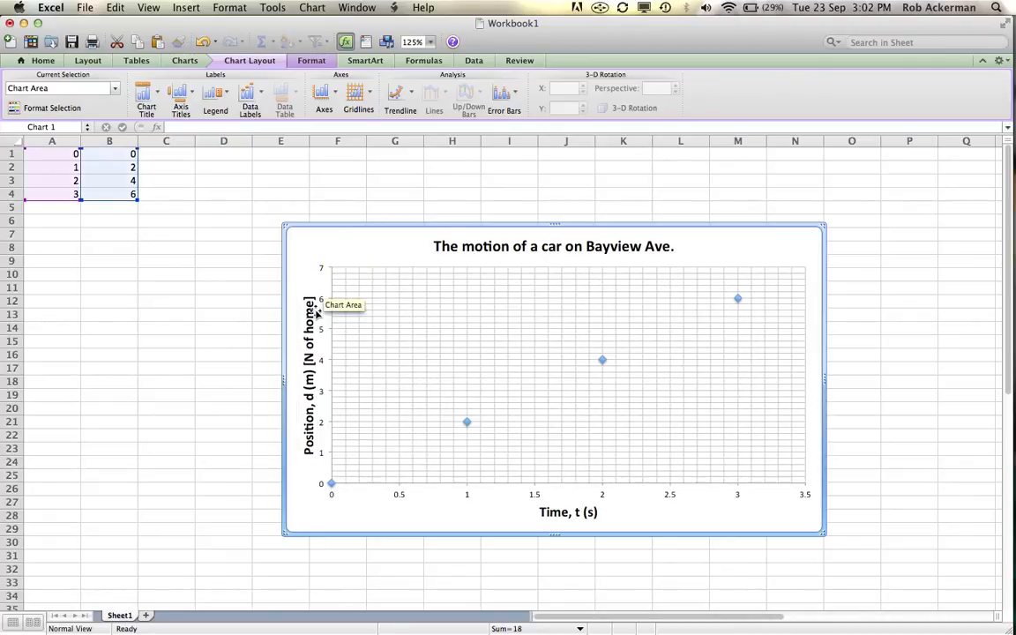
pyautogui.click(467, 425)
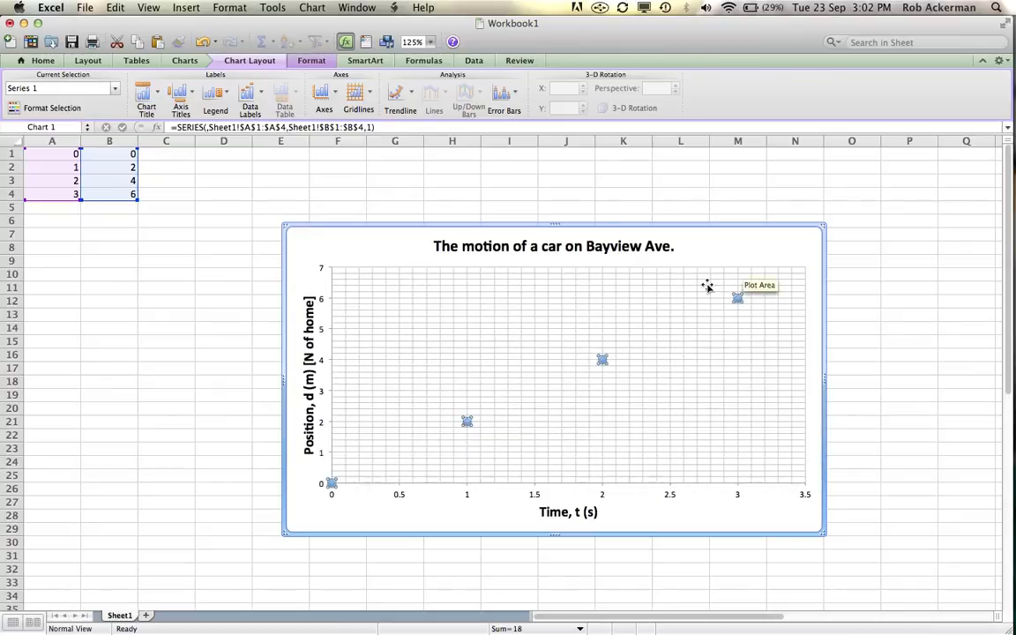
pyautogui.click(411, 103)
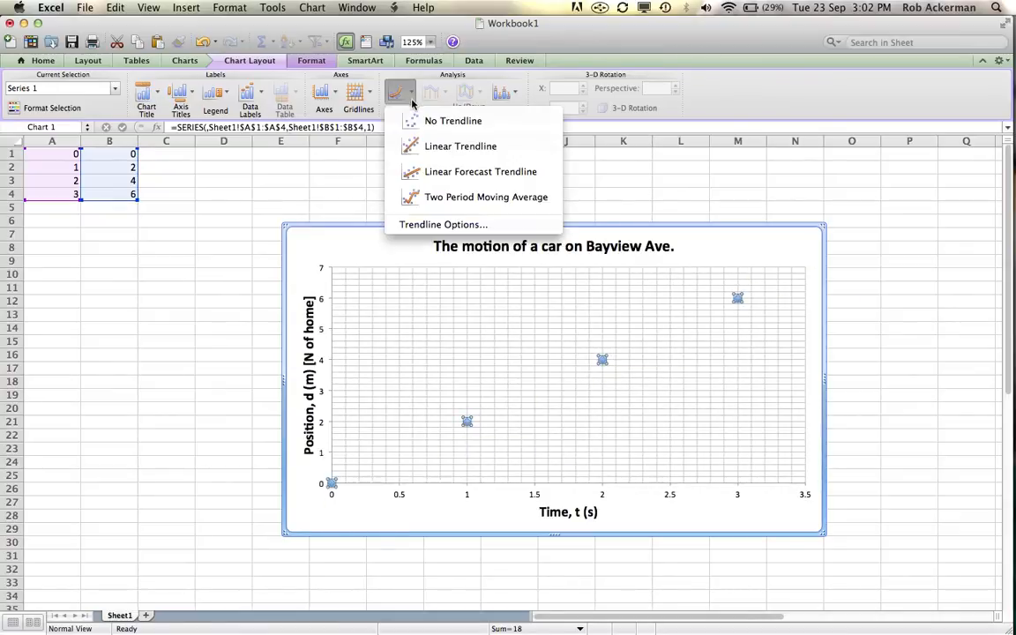
pyautogui.click(465, 226)
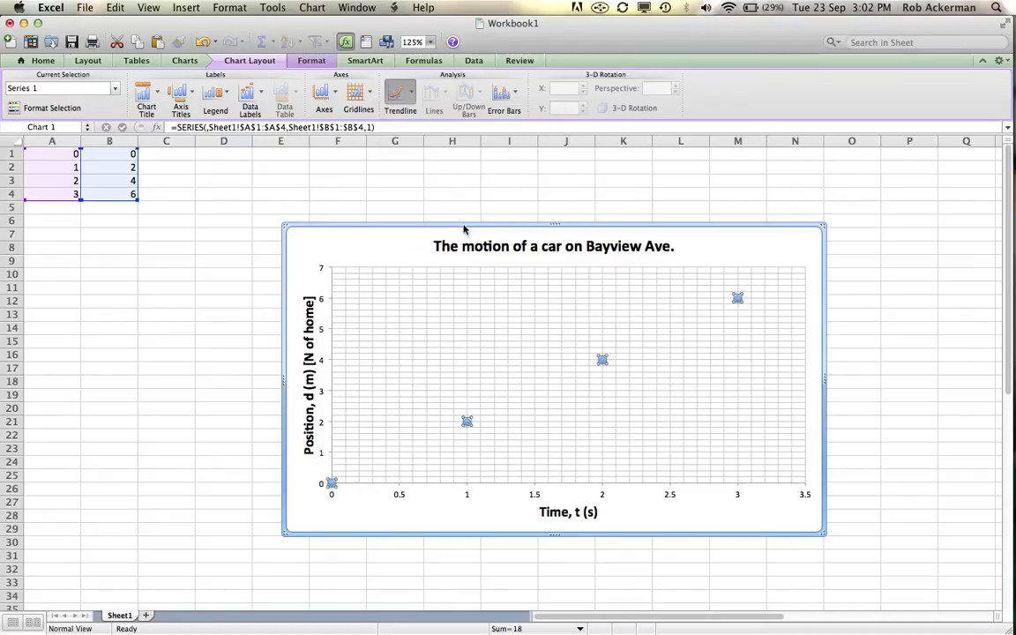
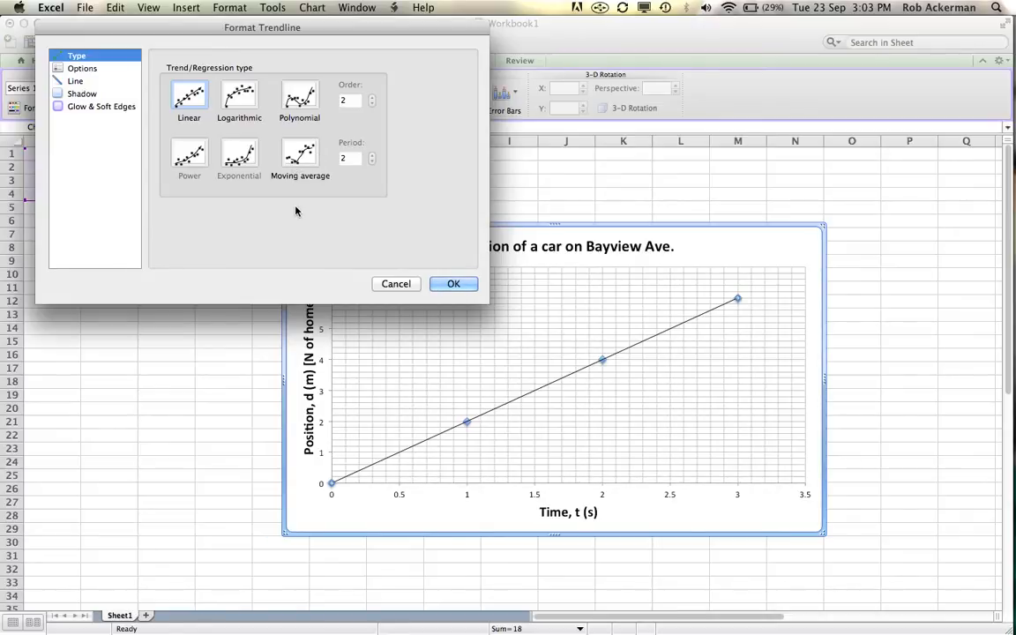
pyautogui.moveTo(300, 24); pyautogui.dragTo(702, 311)
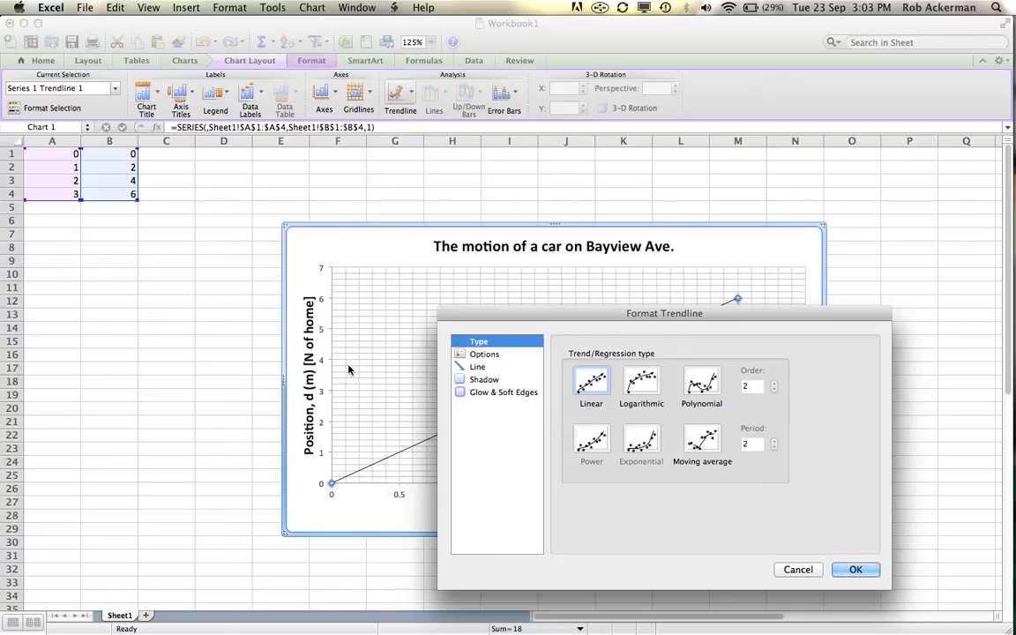
pyautogui.moveTo(530, 319); pyautogui.dragTo(220, 185)
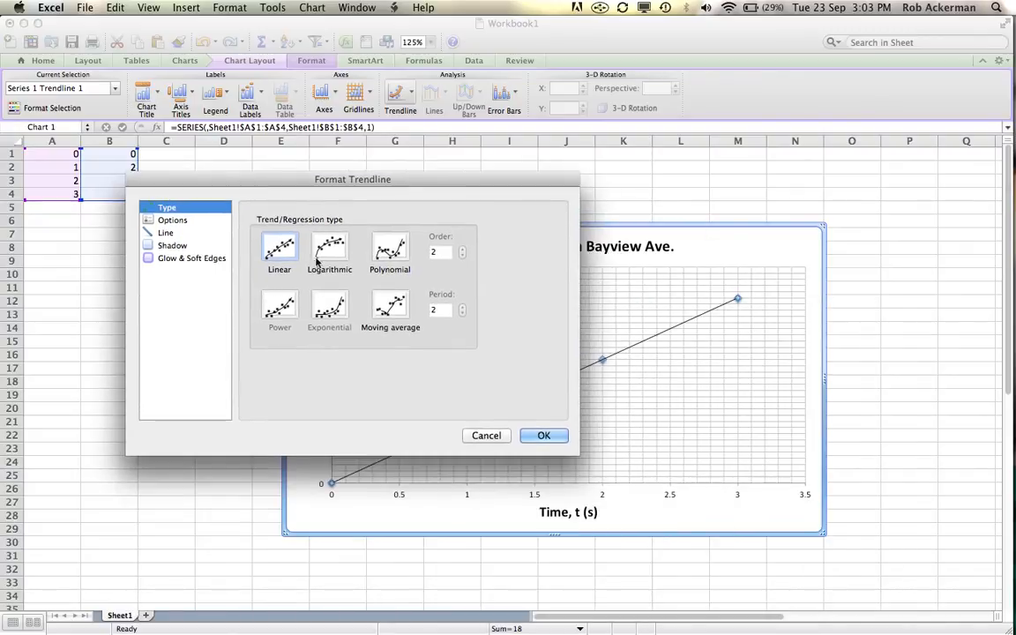
pyautogui.click(169, 220)
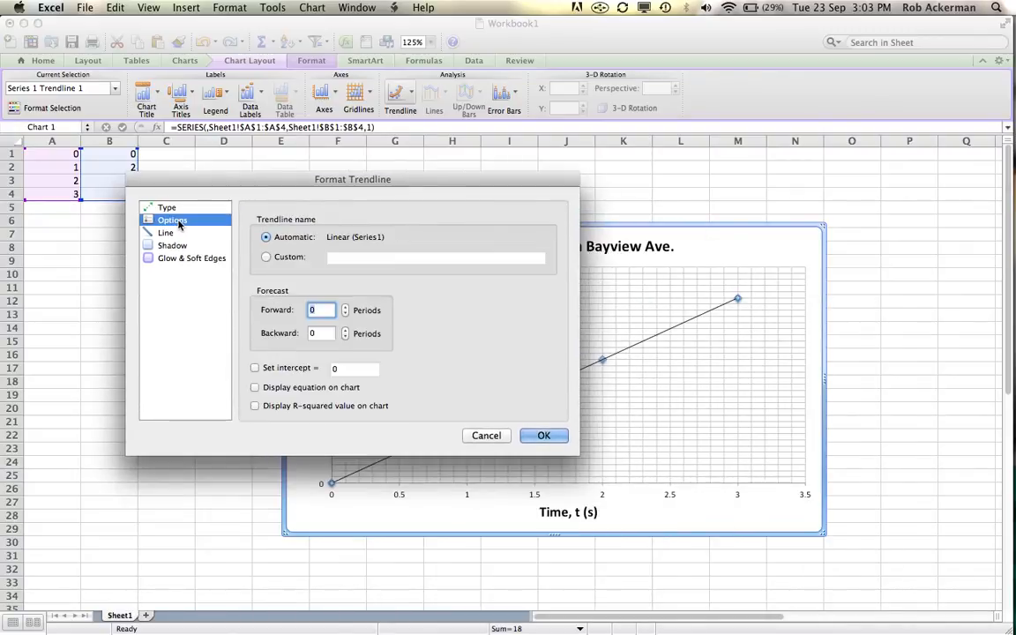
pyautogui.click(255, 389)
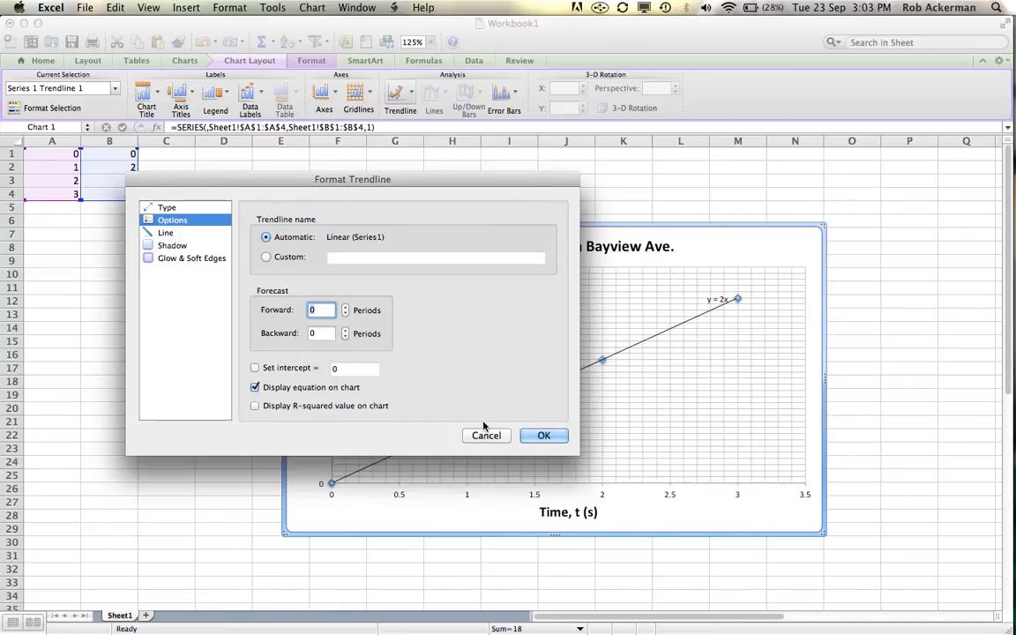
pyautogui.click(541, 436)
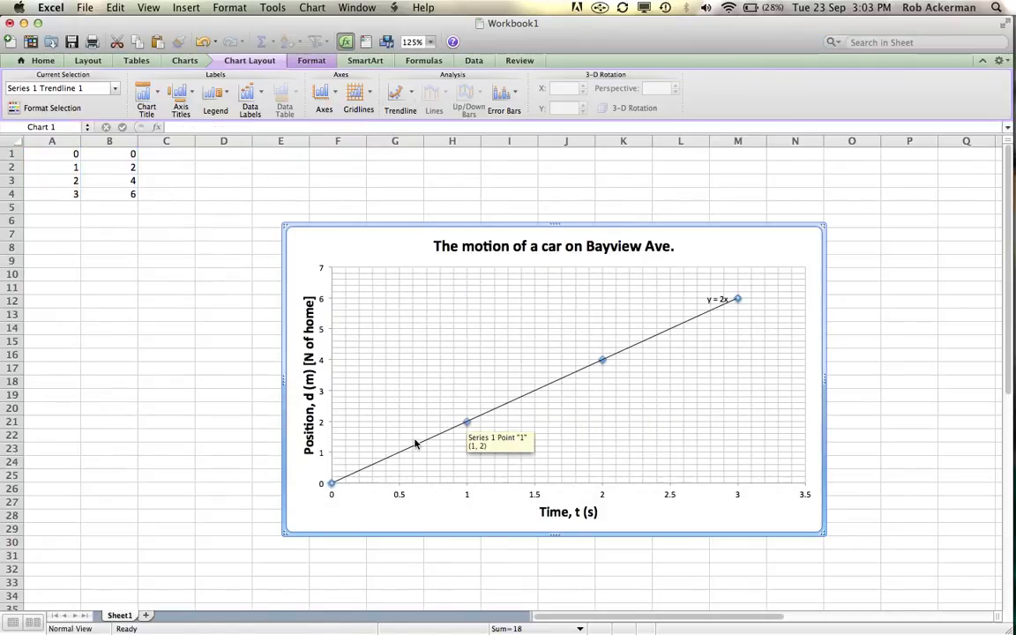
# - Place the trendline equation beside the chart title and increase its font size
pyautogui.click(719, 299)
pyautogui.moveTo(718, 298); pyautogui.dragTo(718, 247)
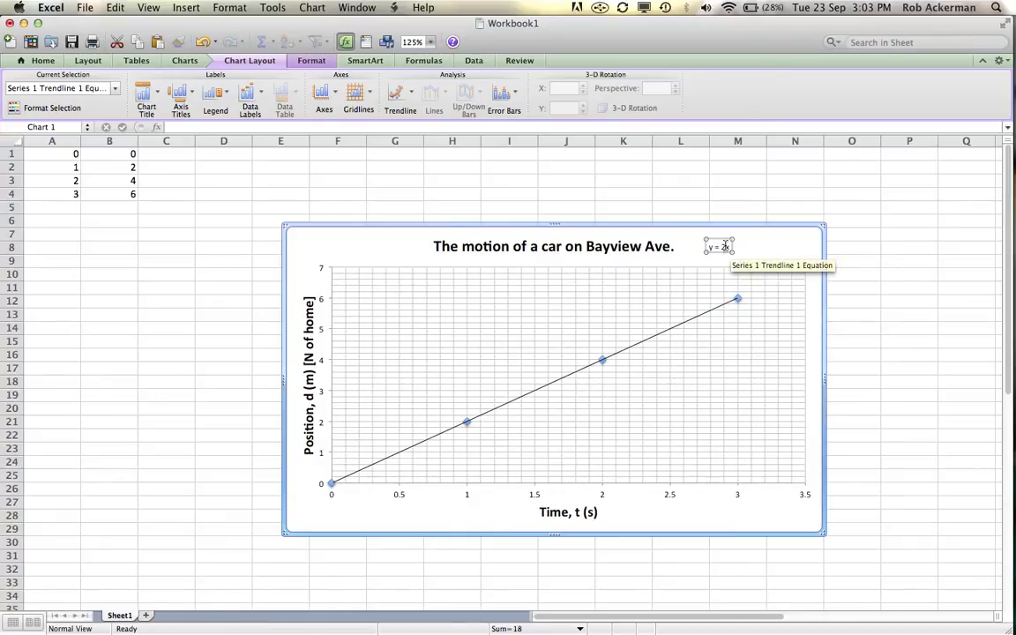
pyautogui.click(725, 246)
pyautogui.rightClick(724, 249)
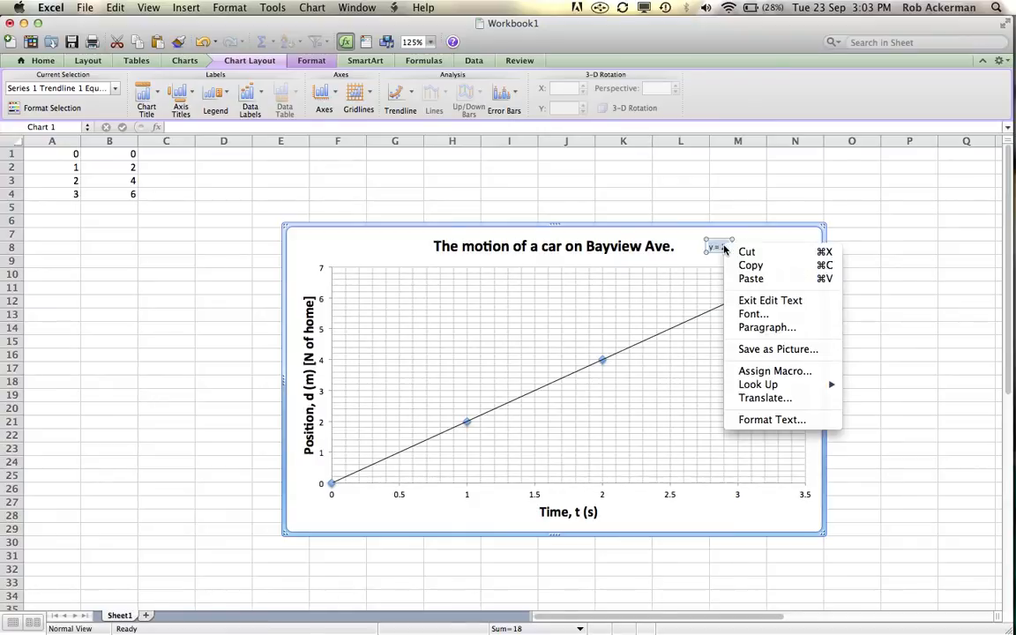
pyautogui.click(761, 320)
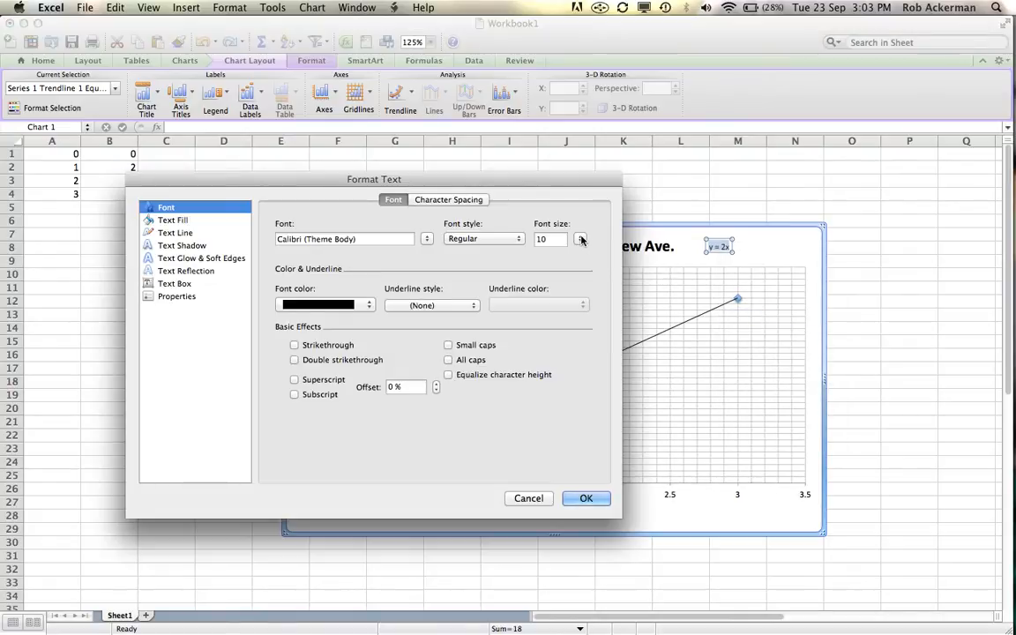
pyautogui.click(582, 238)
pyautogui.click(581, 284)
pyautogui.click(586, 498)
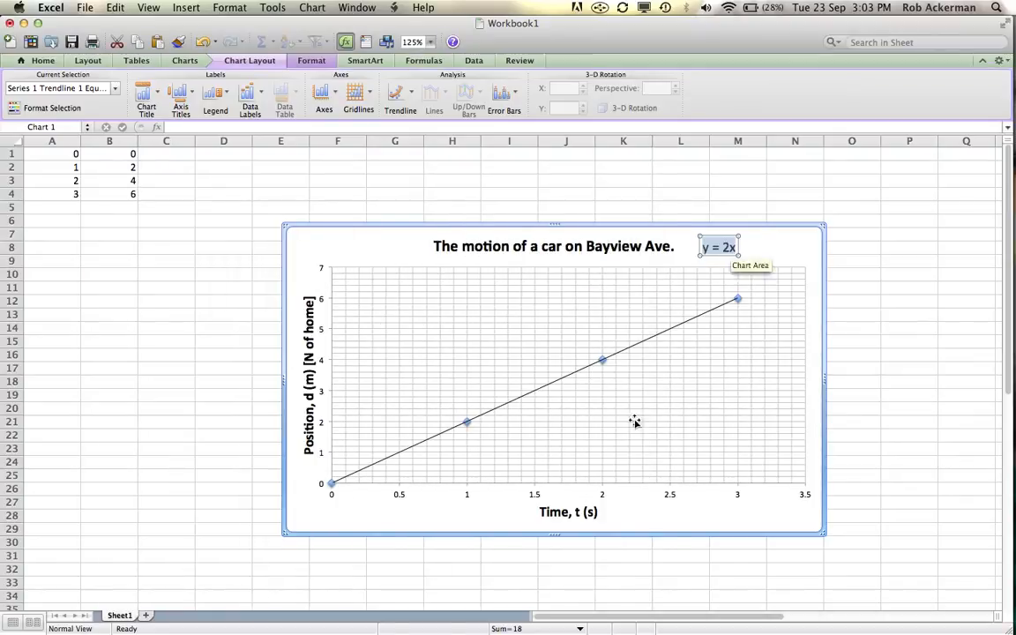
pyautogui.click(789, 246)
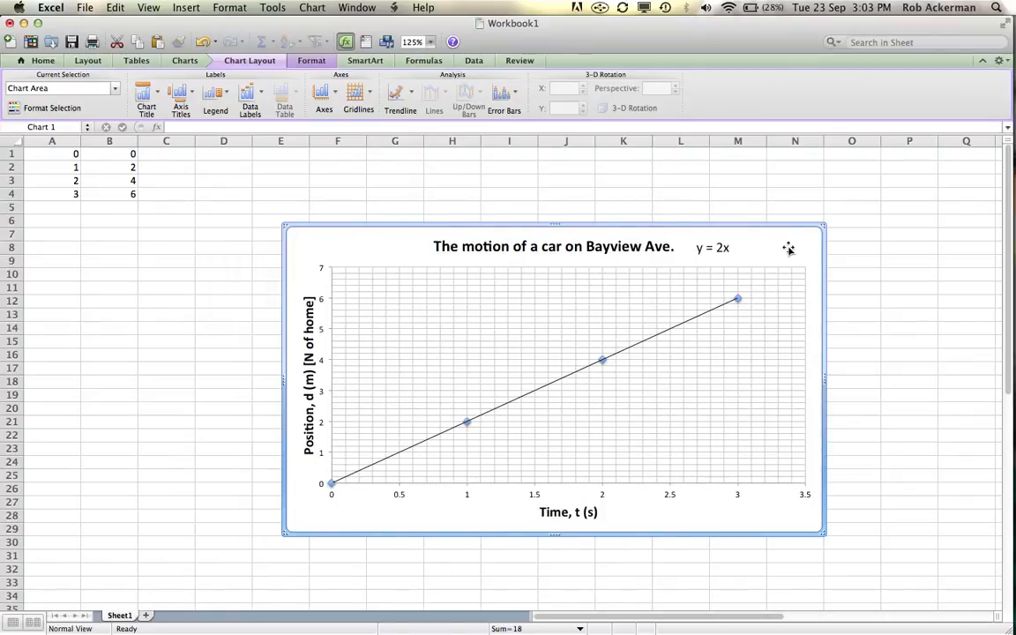
# - Move the trendline equation onto the plot, just below the last data point
pyautogui.click(710, 250)
pyautogui.moveTo(709, 251); pyautogui.dragTo(746, 323)
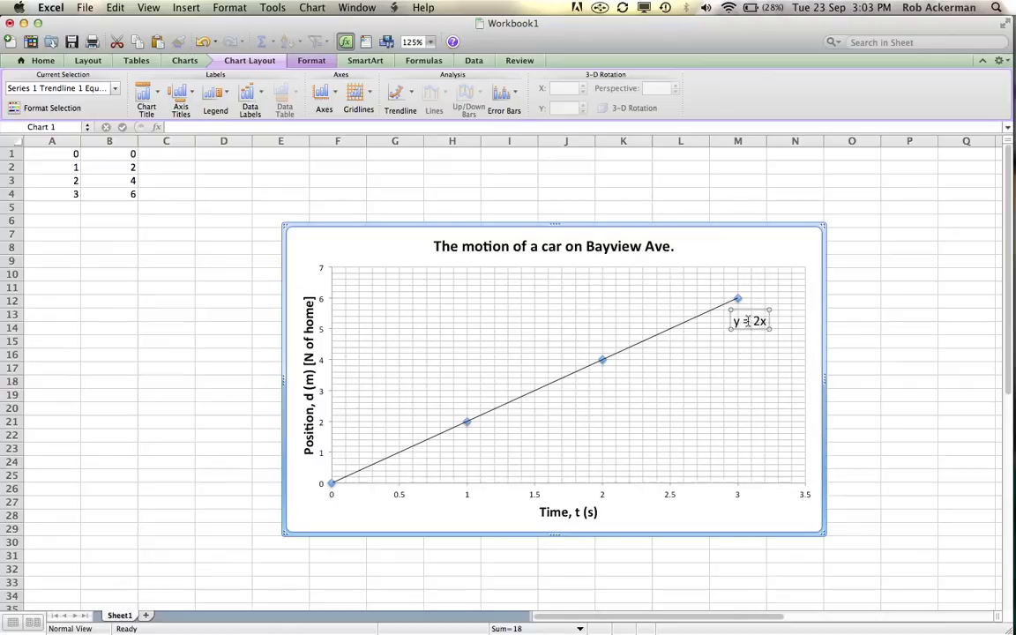
pyautogui.click(776, 256)
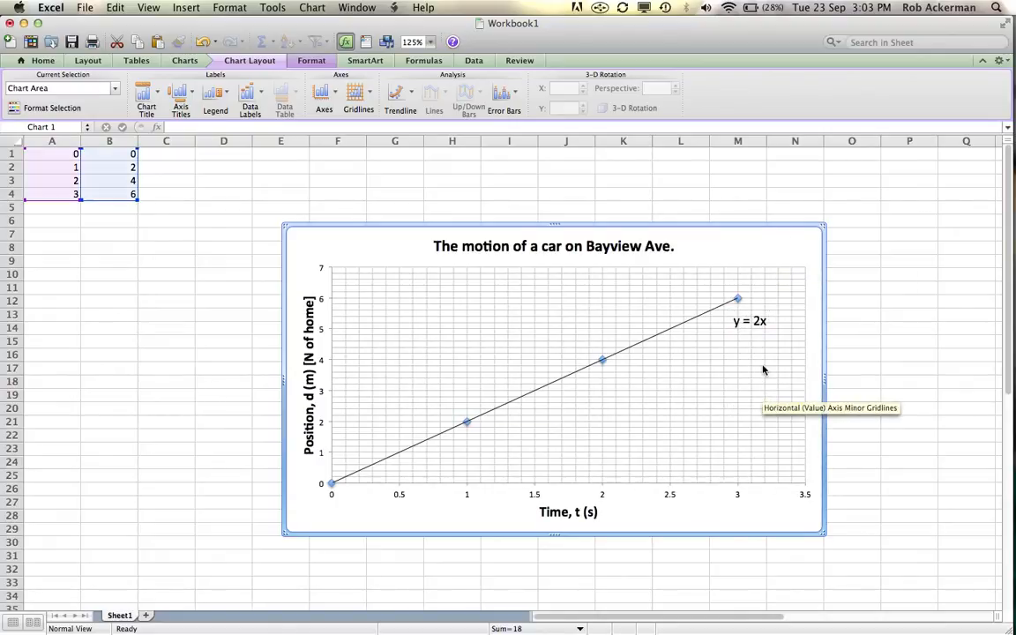
# - Add another linear trendline to the chart's data series, forecast 2 periods forward and 1 period backward
pyautogui.click(411, 93)
pyautogui.click(437, 224)
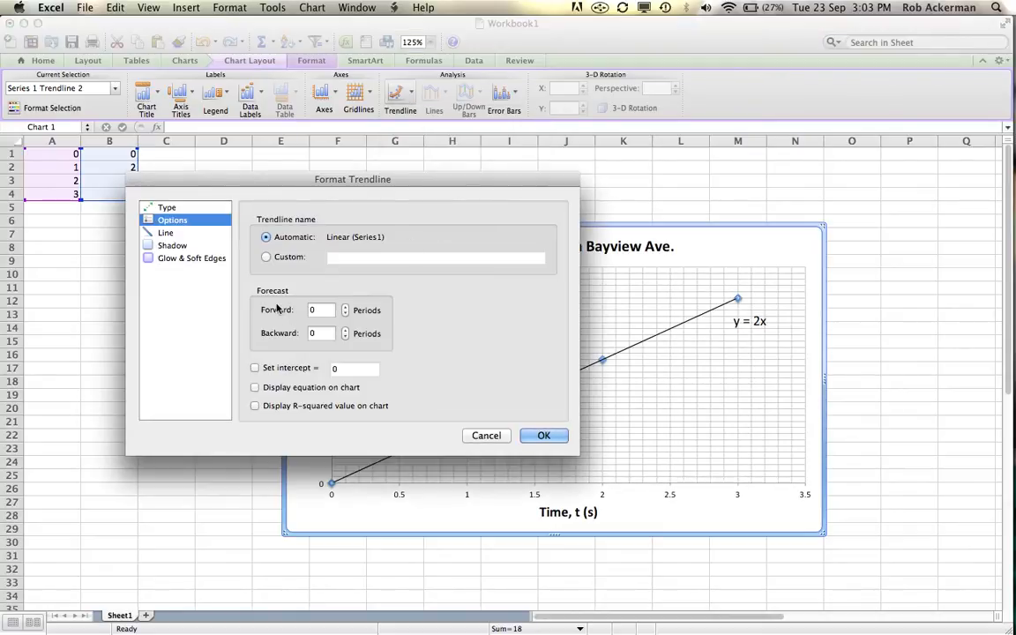
pyautogui.click(346, 309)
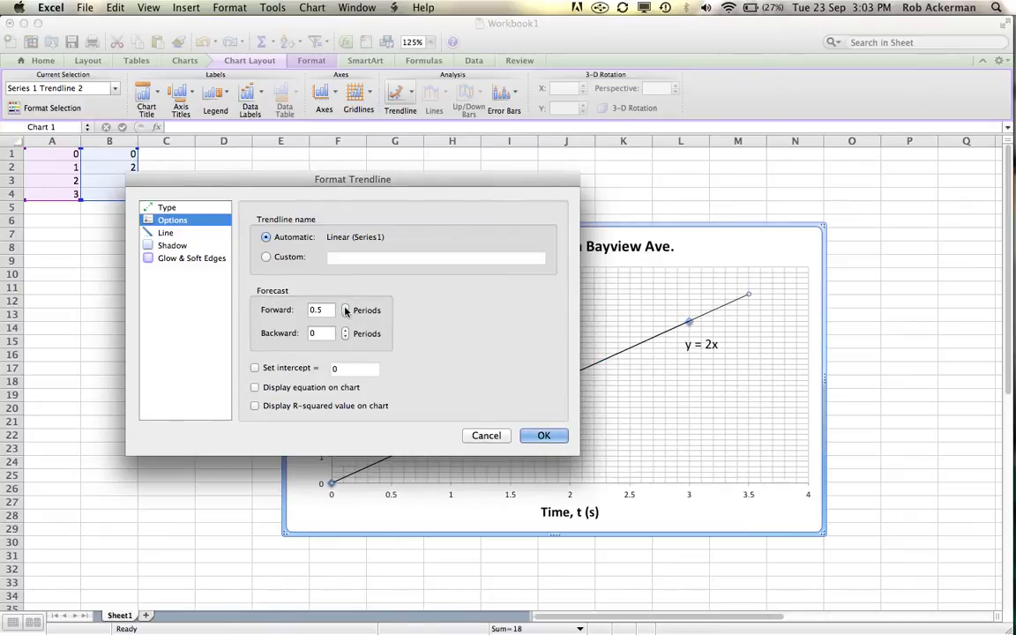
pyautogui.click(345, 309)
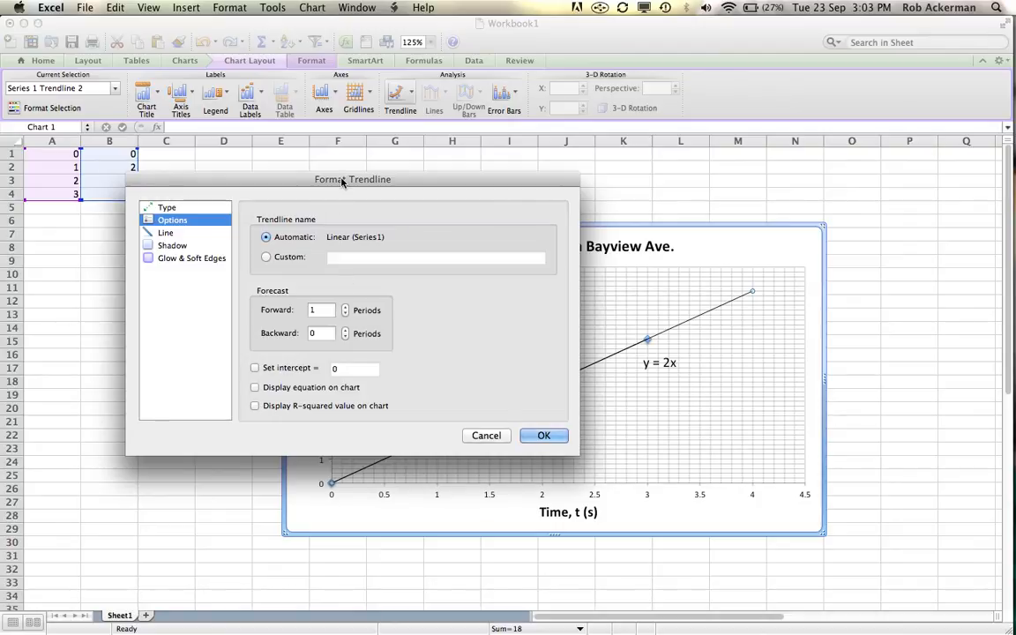
pyautogui.moveTo(307, 180); pyautogui.dragTo(193, 68)
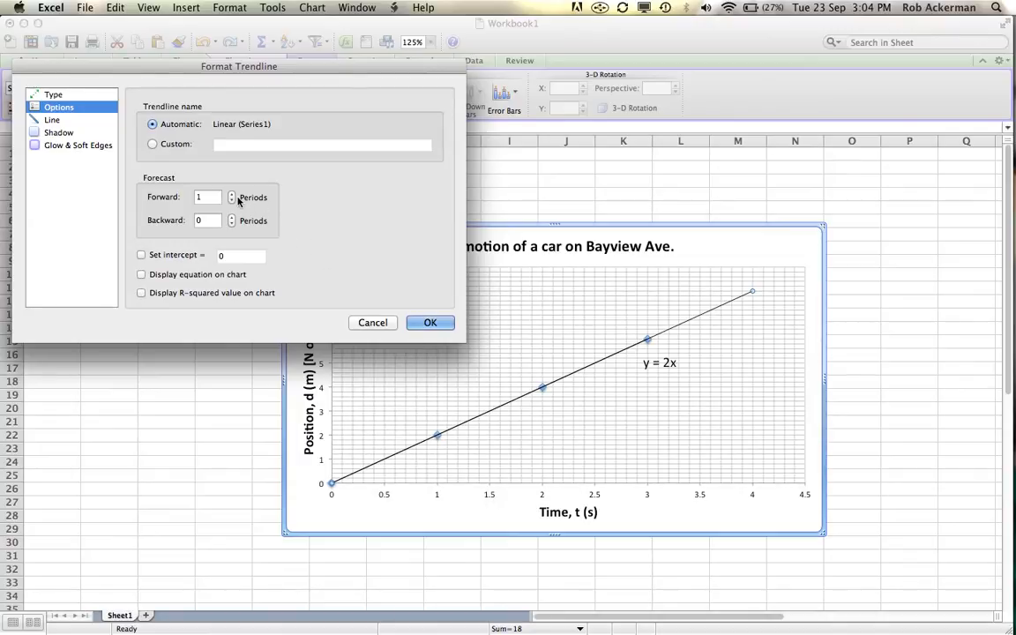
pyautogui.click(230, 195)
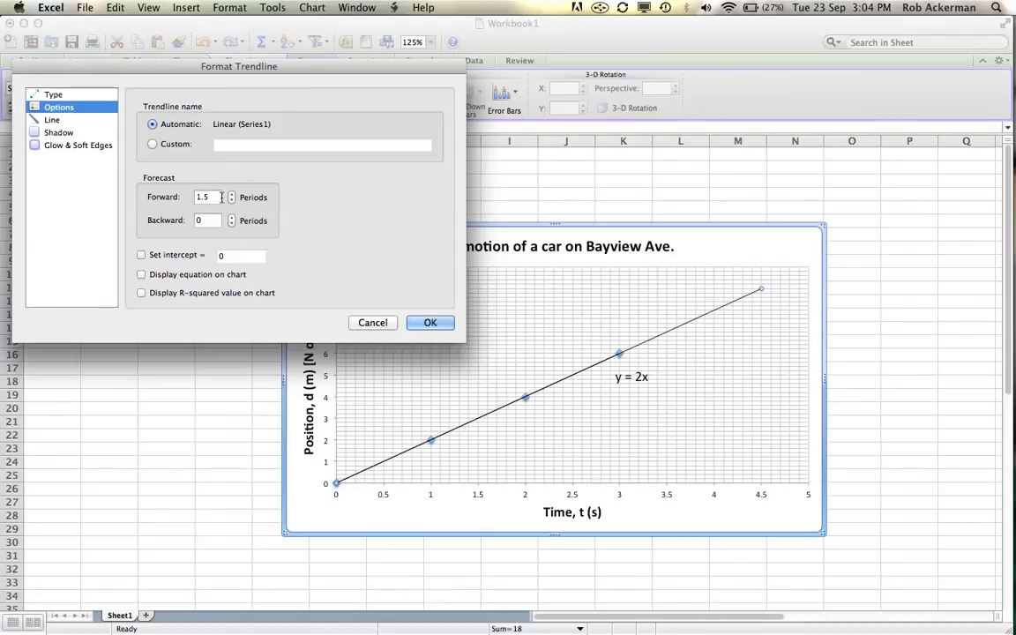
pyautogui.click(231, 194)
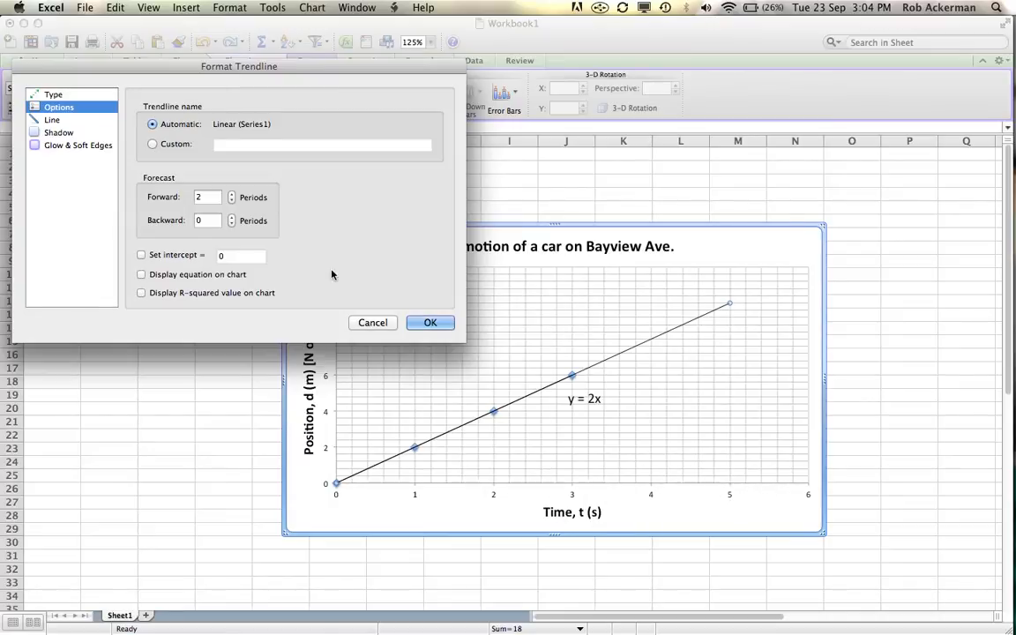
pyautogui.click(230, 217)
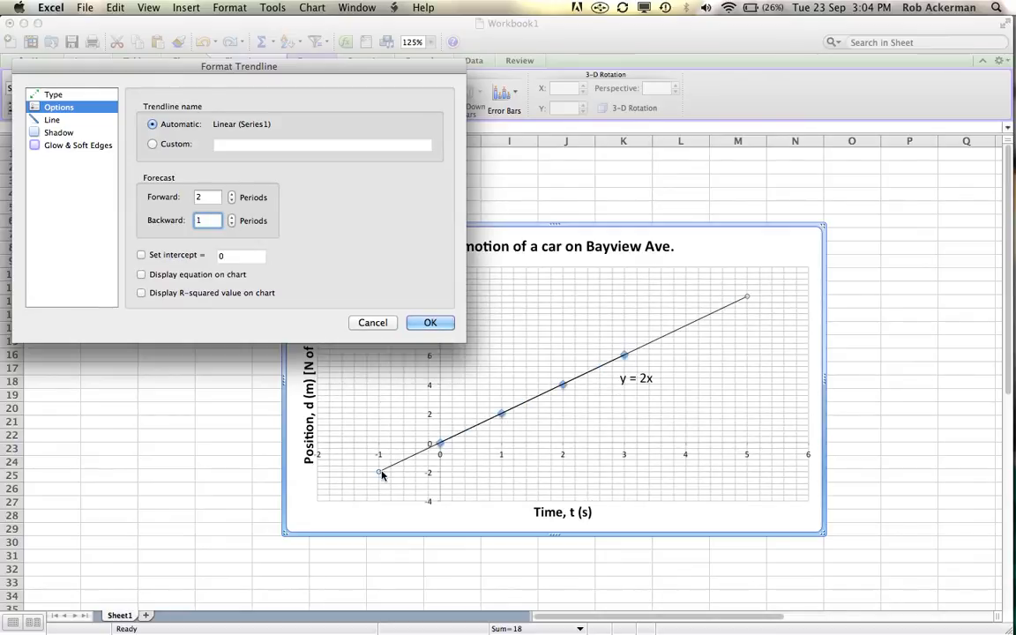
pyautogui.click(415, 325)
pyautogui.click(741, 240)
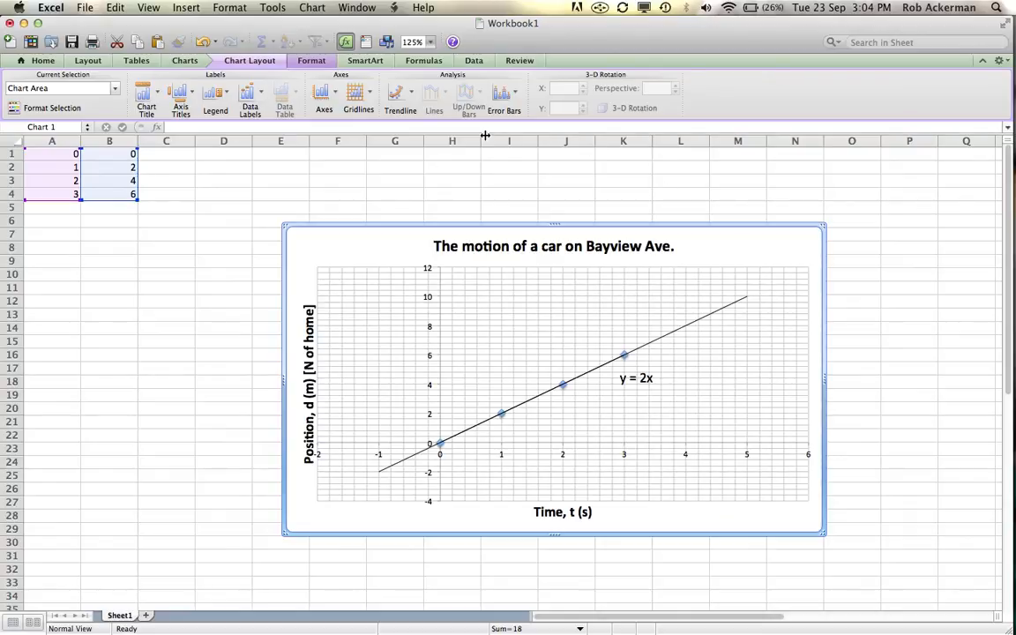
# - Switch to Word to check the uncertainties in the data table's headers, and return to Excel
pyautogui.click(514, 93)
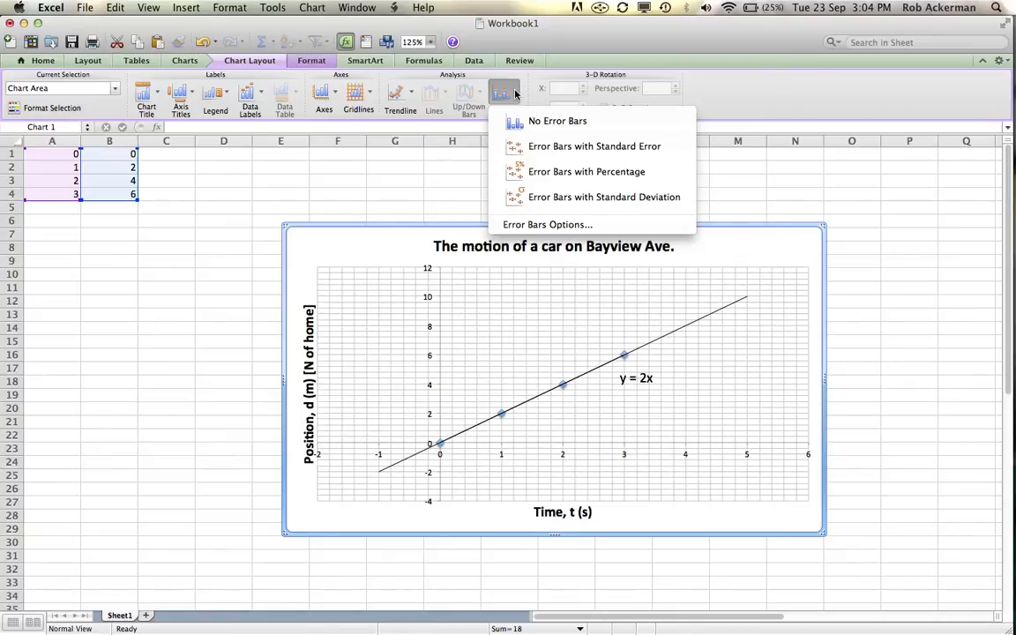
pyautogui.press('super+Tab')
pyautogui.press('super+Tab')
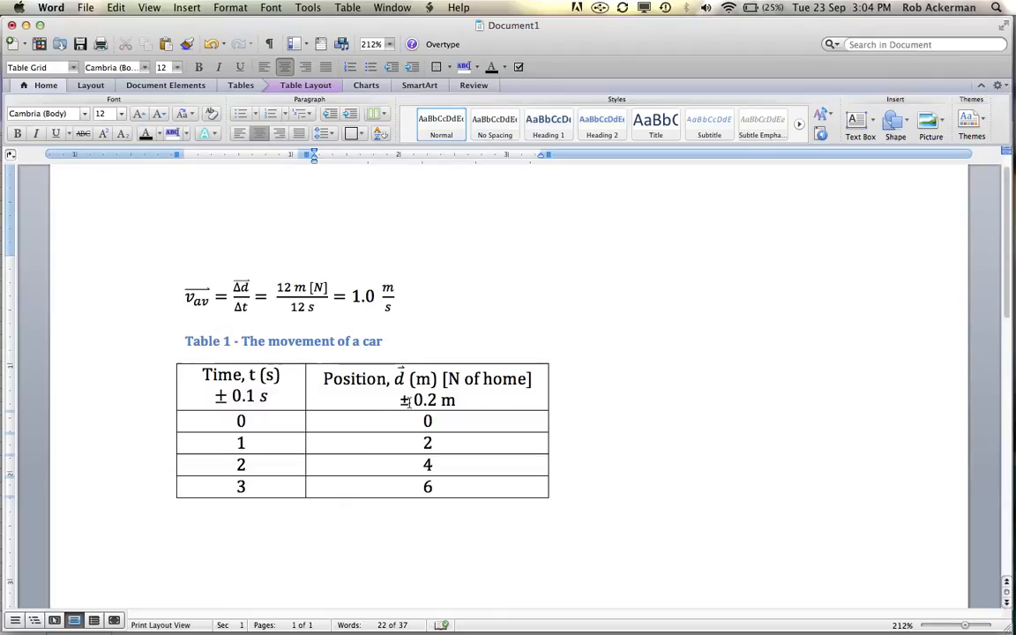
pyautogui.press('super+Tab')
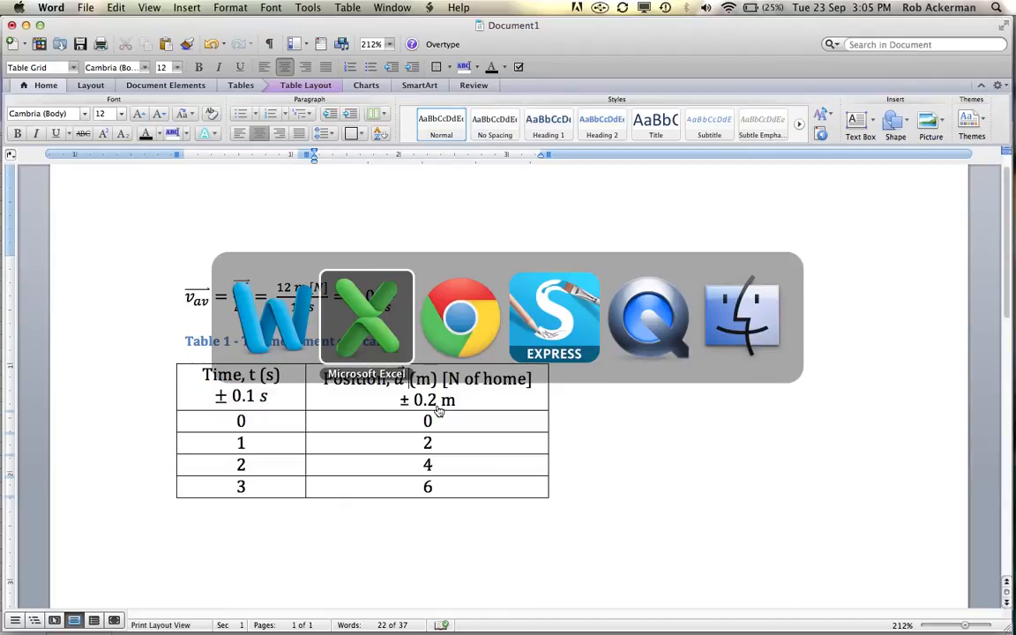
# - Add standard-error error bars to the chart and set the X error bars to a fixed value of 0.1
pyautogui.click(515, 94)
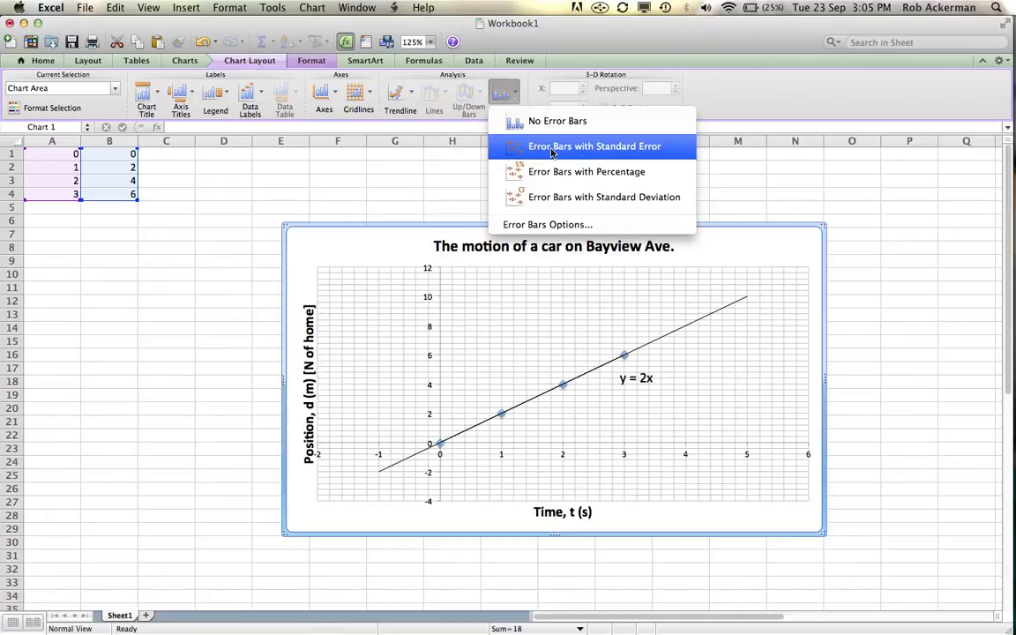
pyautogui.click(635, 147)
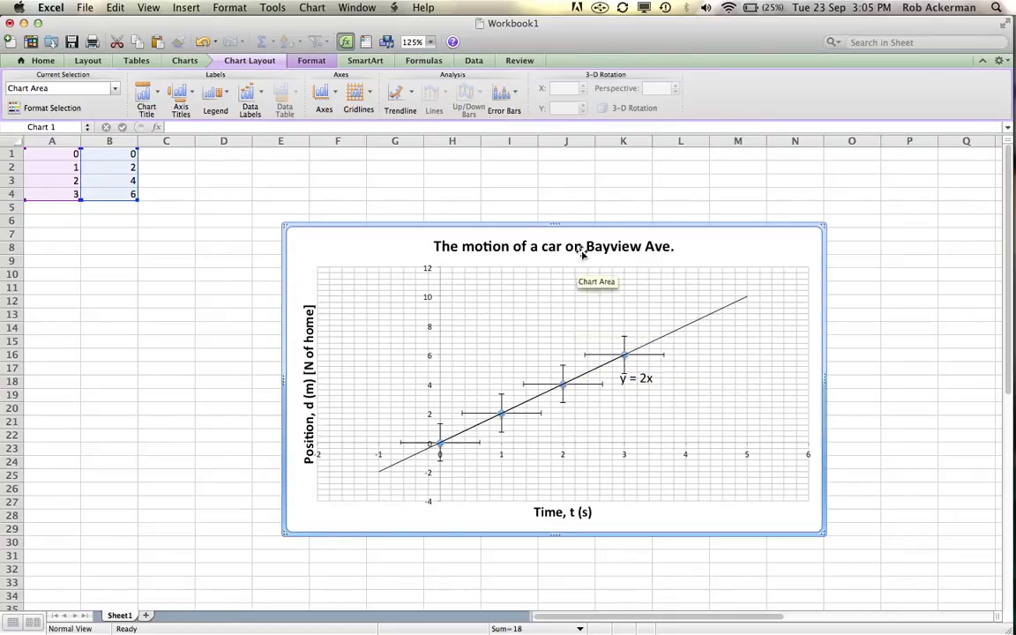
pyautogui.click(517, 94)
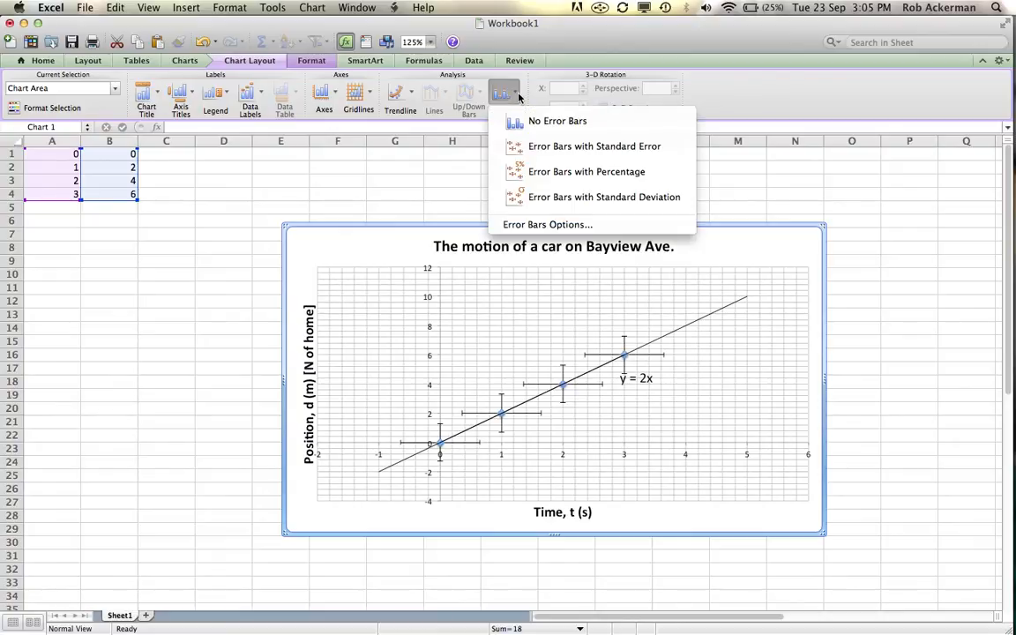
pyautogui.click(559, 228)
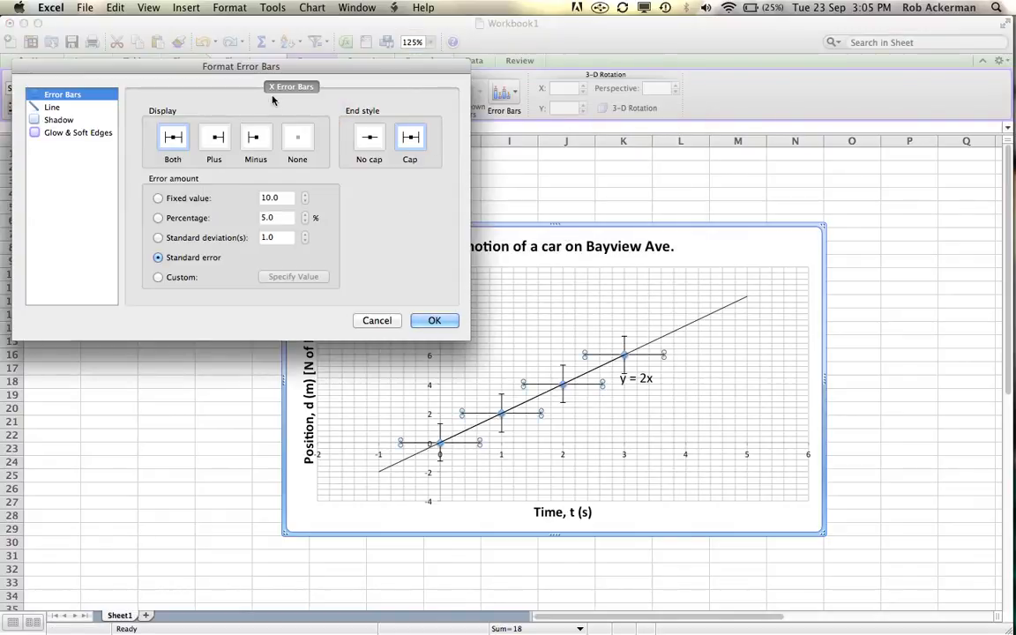
pyautogui.click(168, 198)
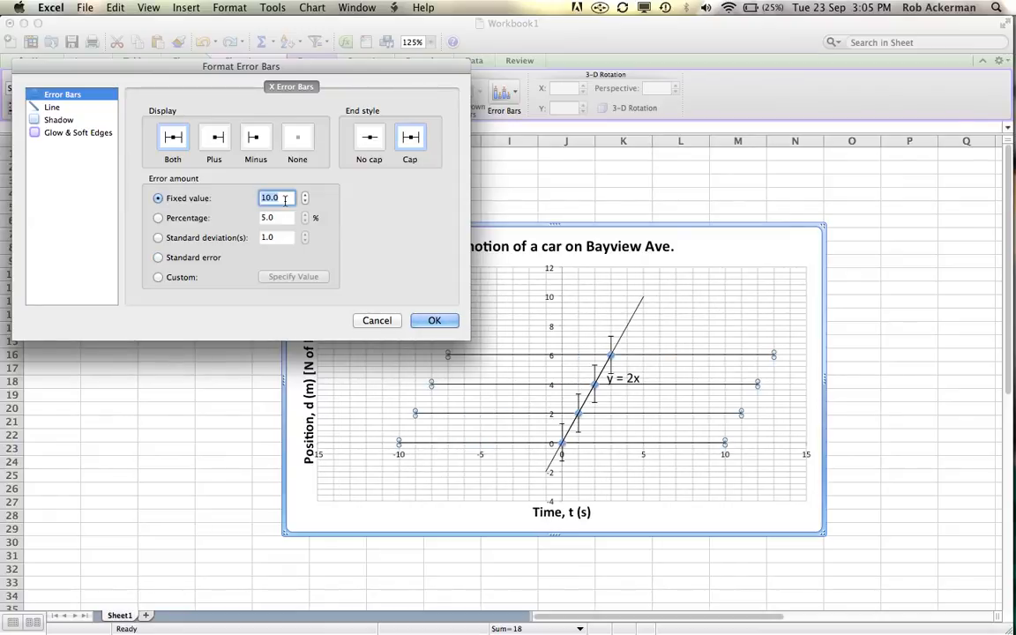
pyautogui.write('.1')
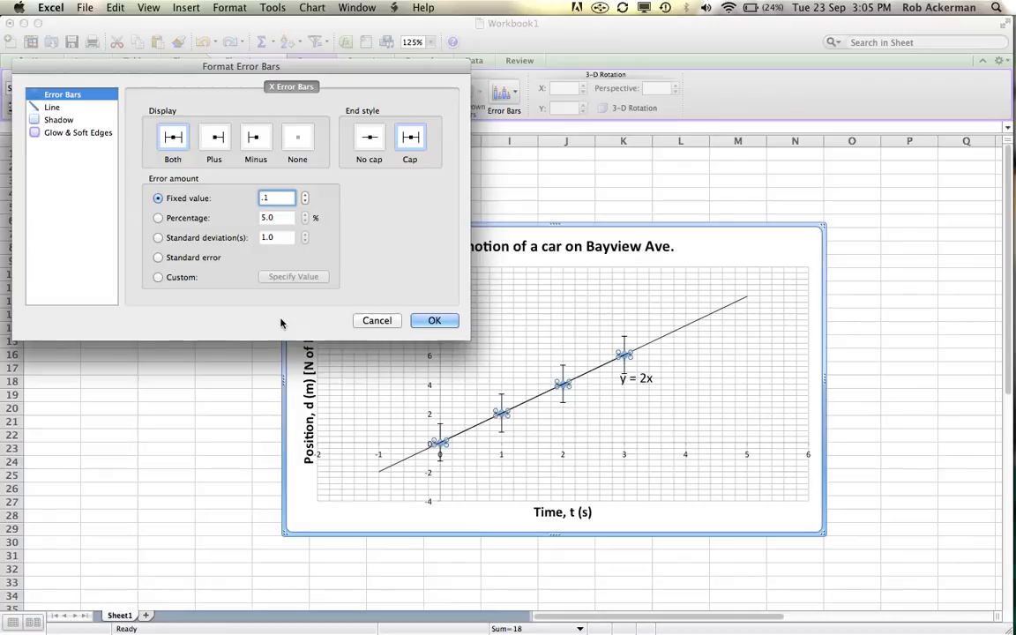
pyautogui.click(435, 320)
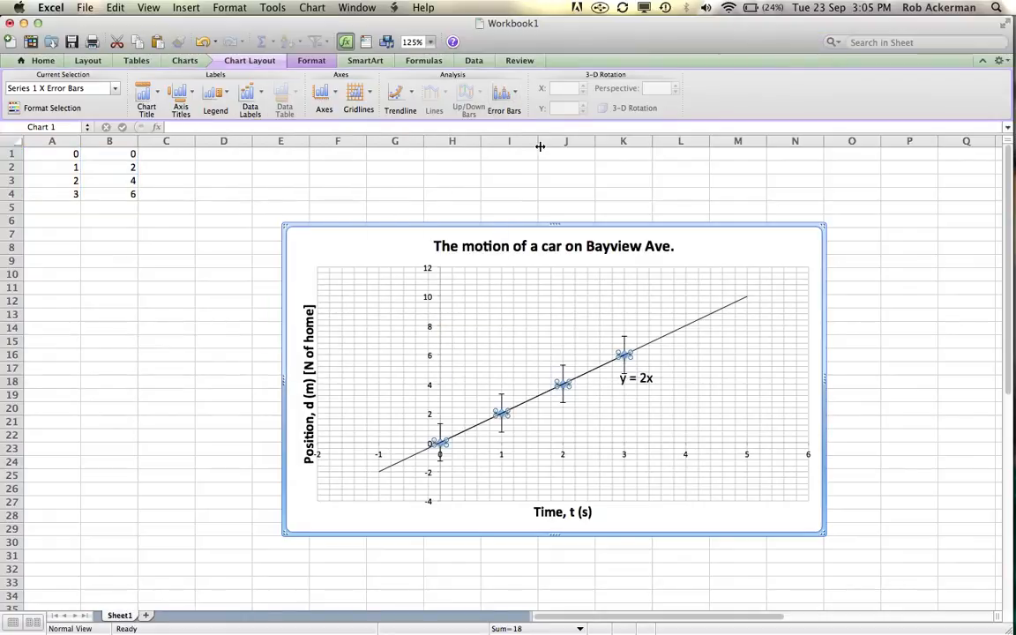
pyautogui.click(517, 95)
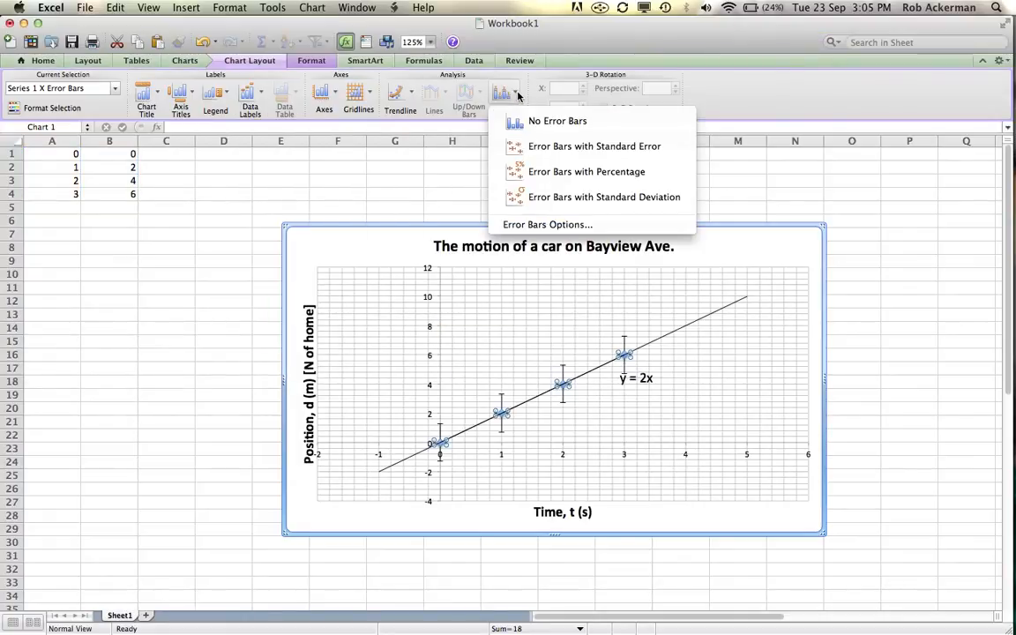
pyautogui.click(553, 226)
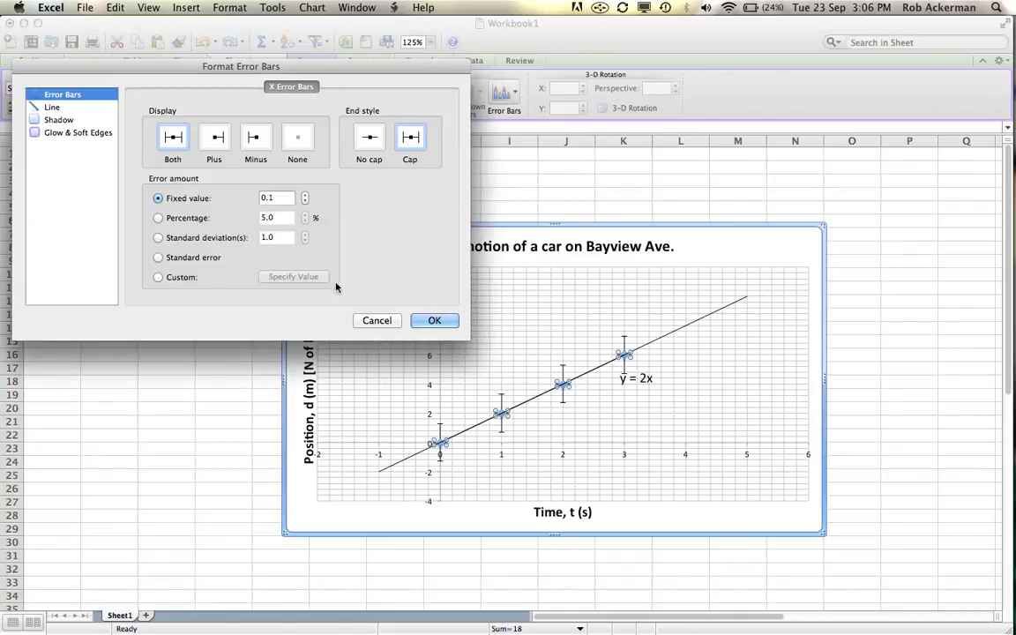
pyautogui.click(382, 321)
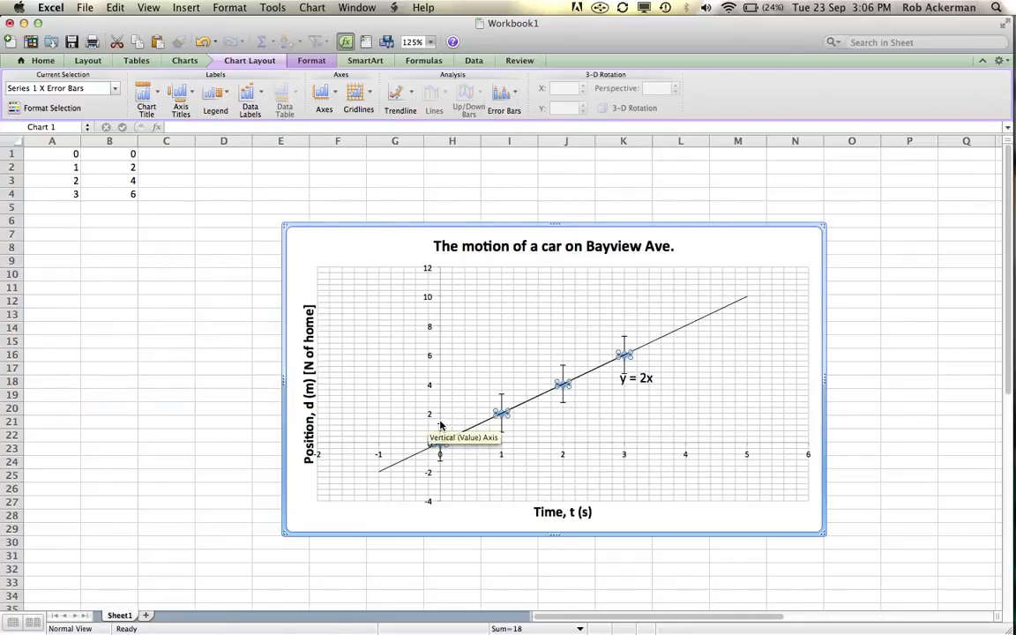
# - Set the chart's Y error bars to a fixed value of 0.2
pyautogui.click(442, 427)
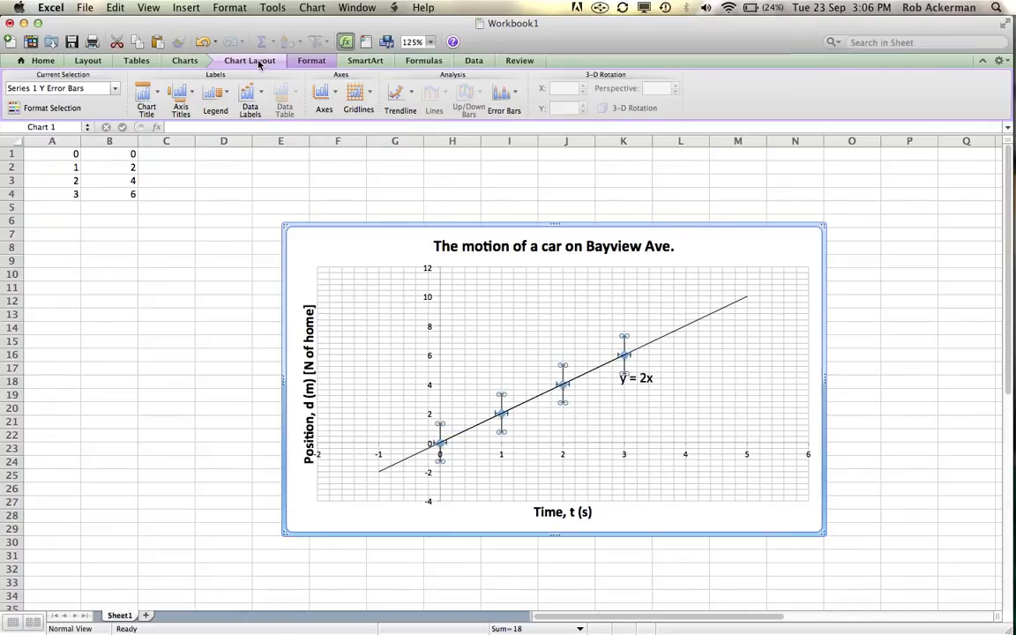
pyautogui.click(516, 92)
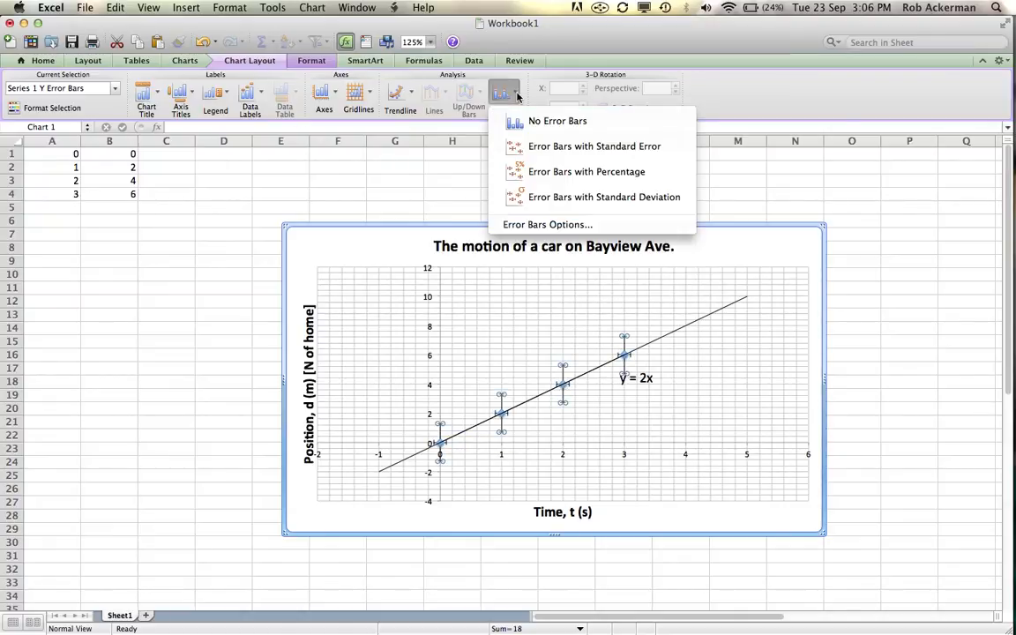
pyautogui.click(545, 225)
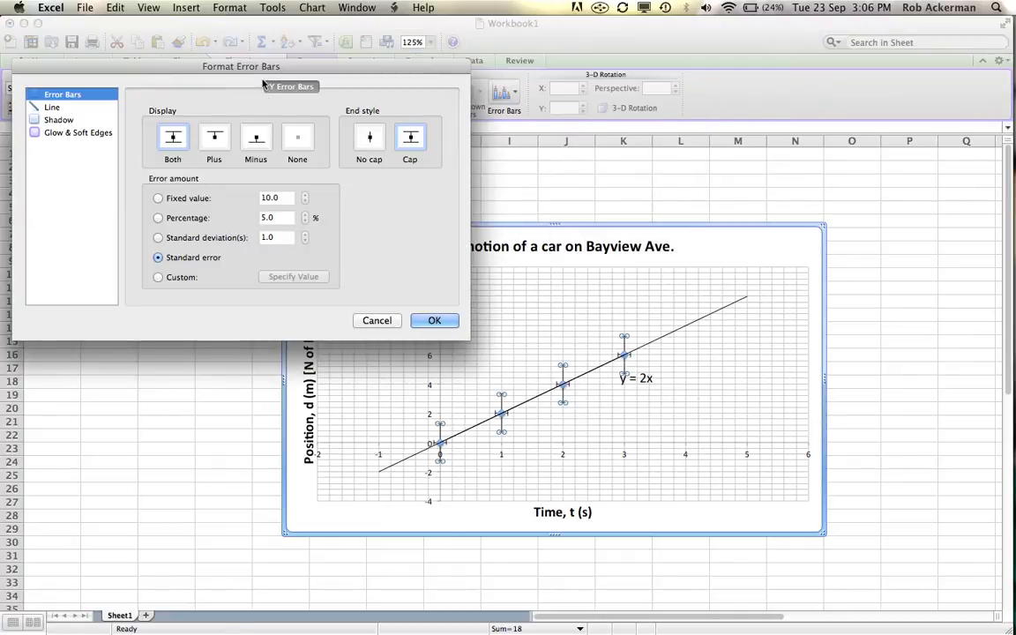
pyautogui.click(160, 199)
pyautogui.write('1')
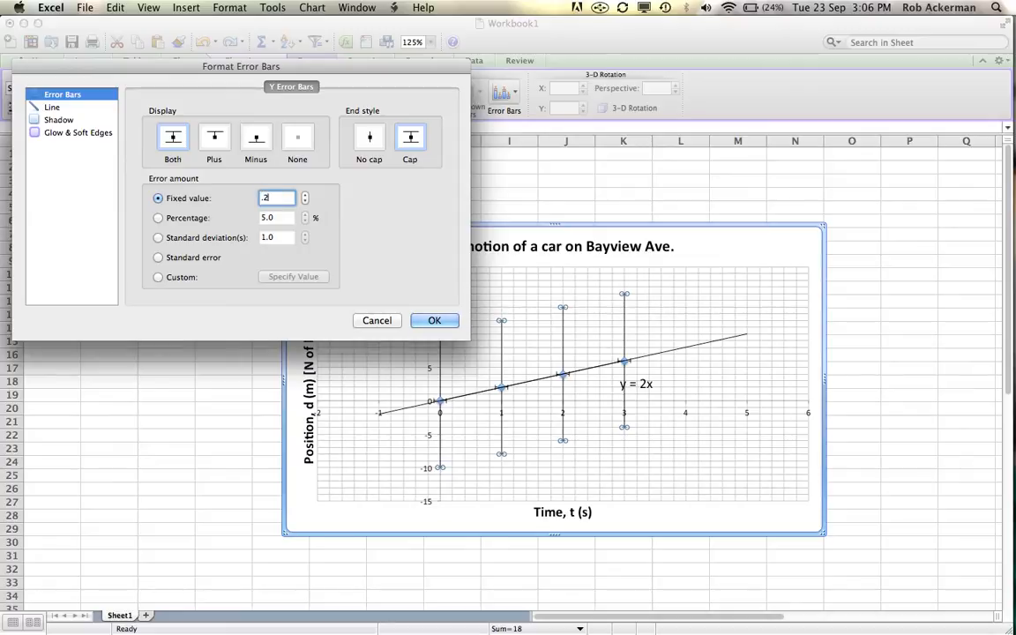
pyautogui.press('Return')
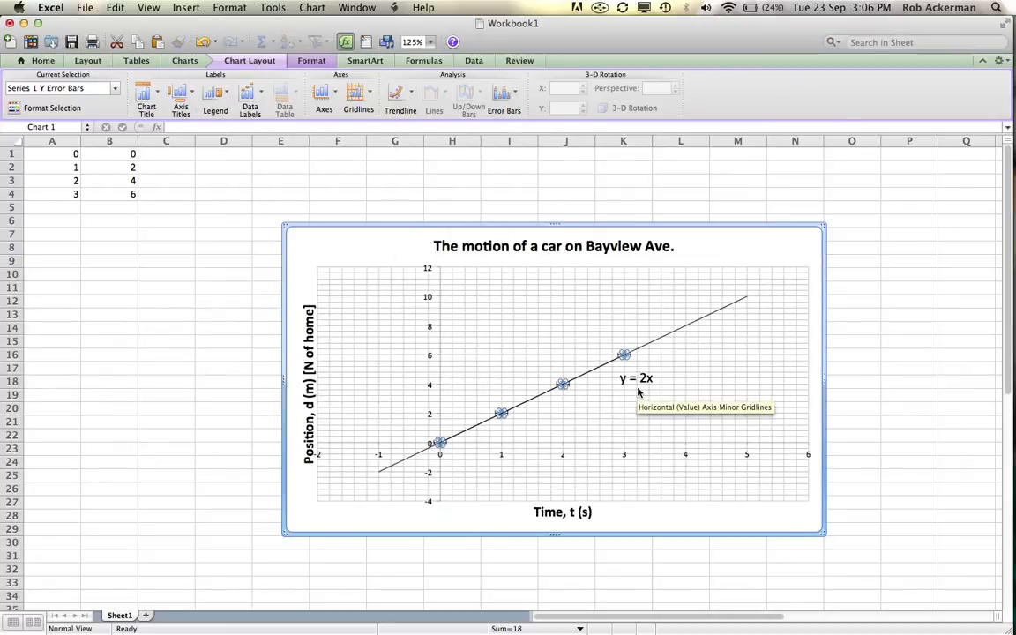
pyautogui.click(769, 255)
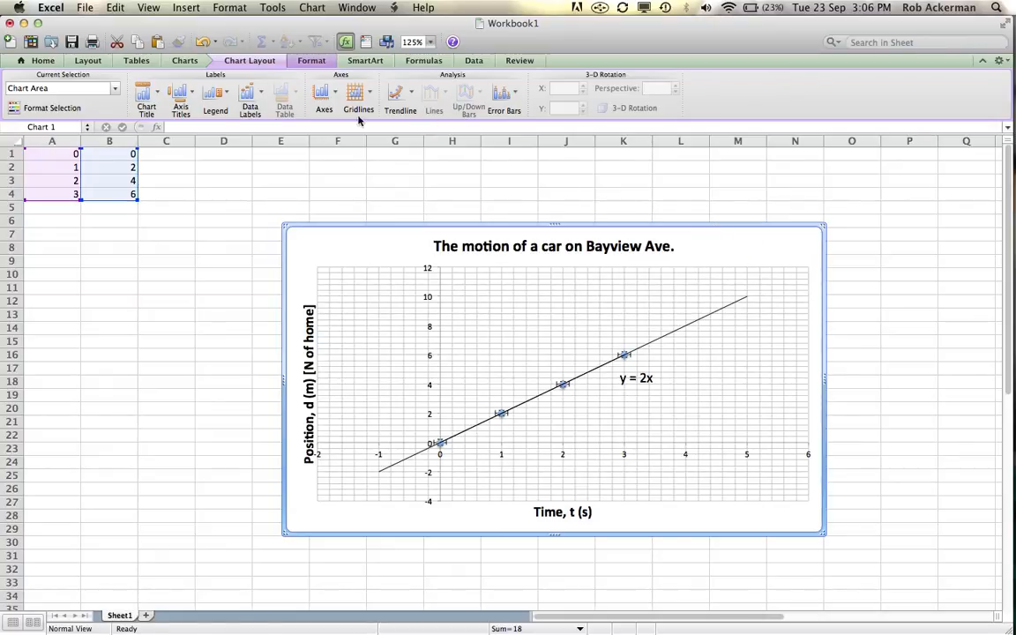
# - Review the scale and tick options of the chart's horizontal axis, leaving them unchanged
pyautogui.click(334, 91)
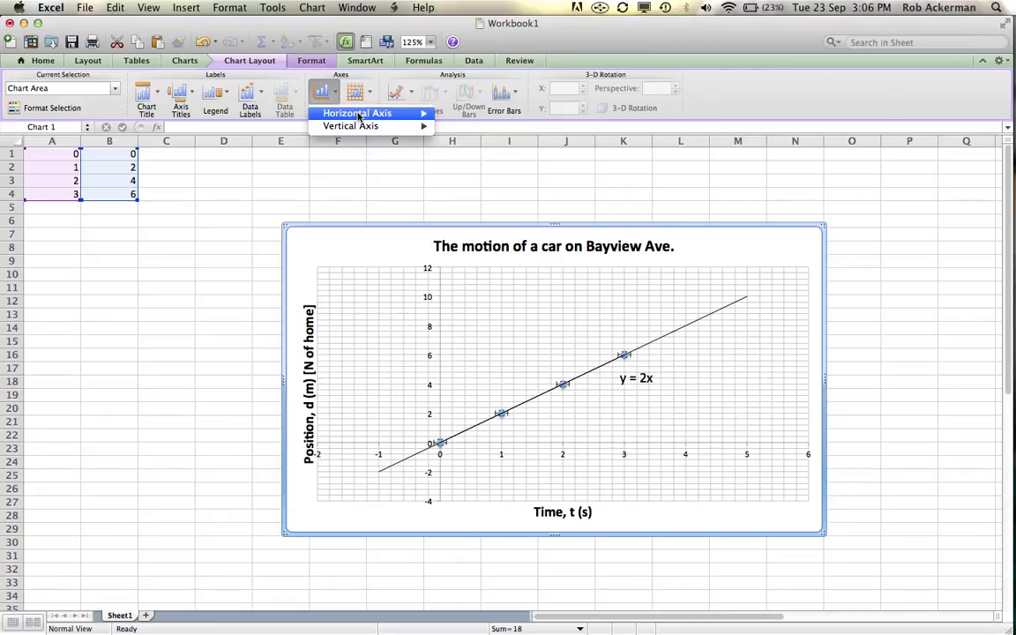
pyautogui.moveTo(388, 113)
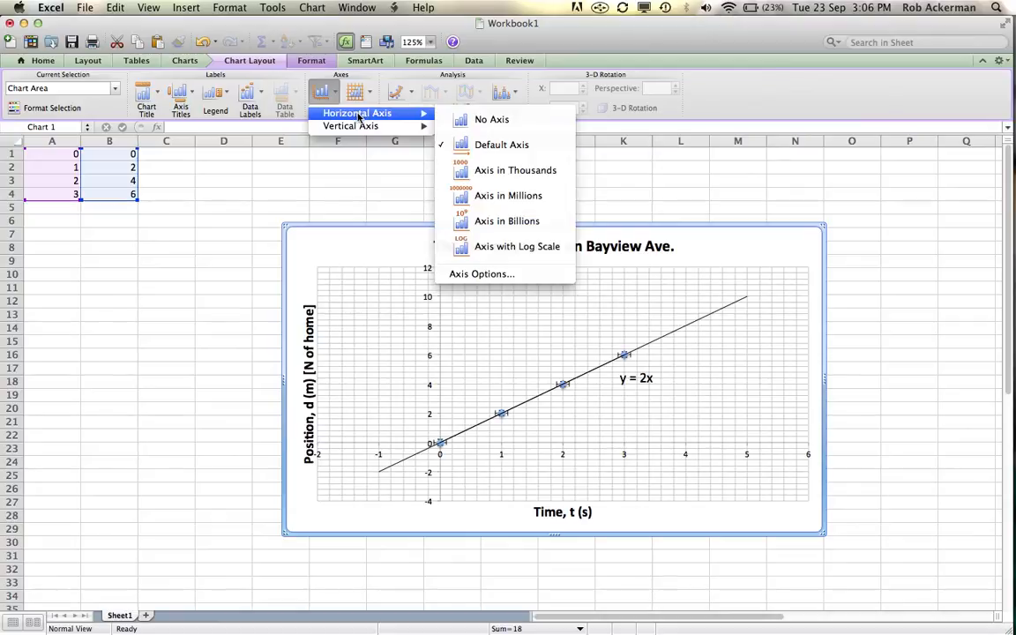
pyautogui.click(483, 274)
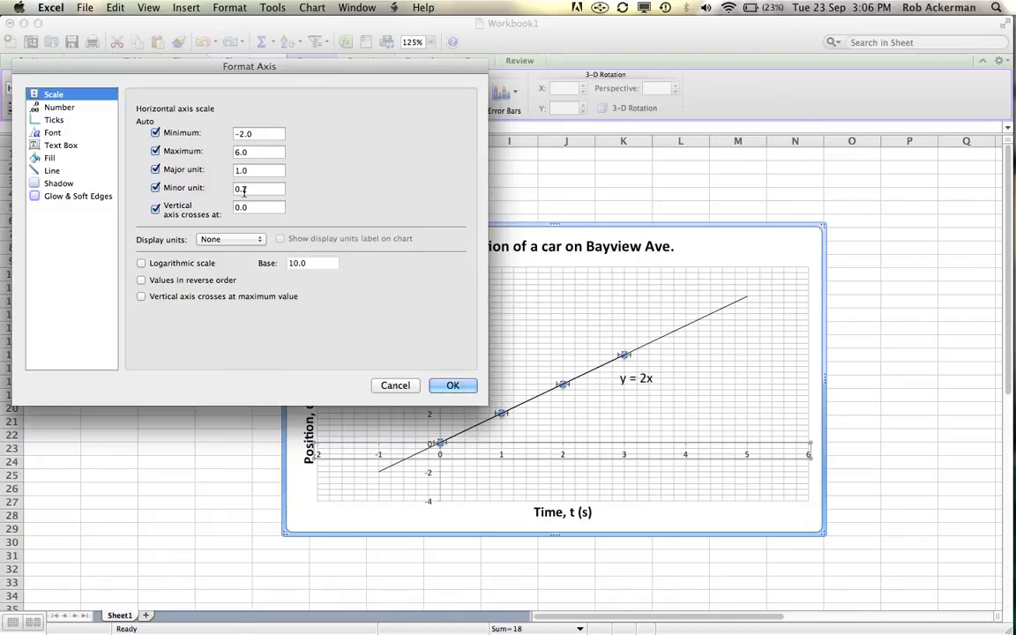
pyautogui.click(55, 121)
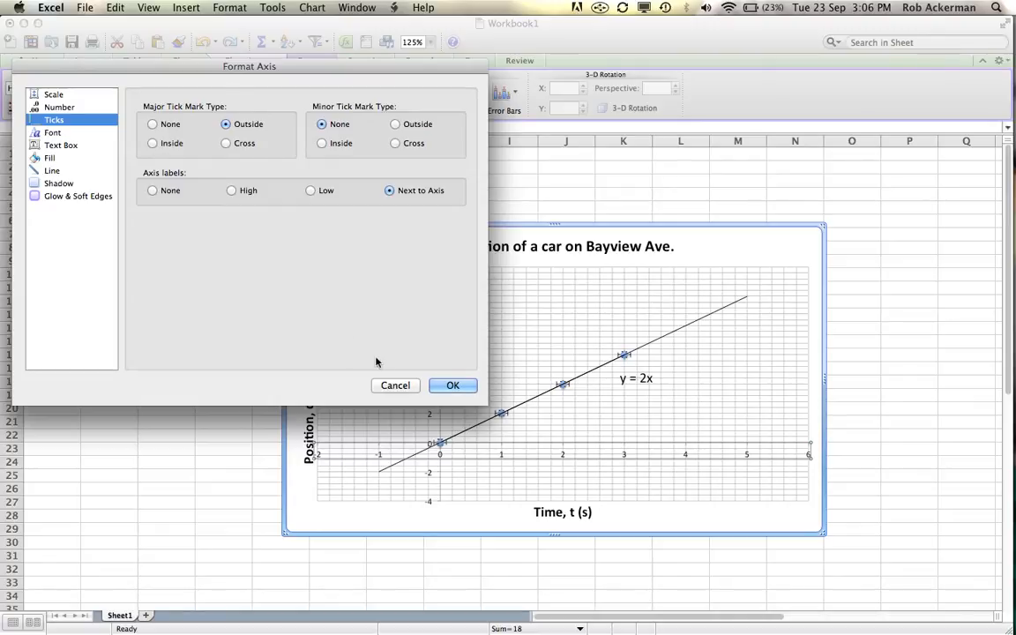
pyautogui.click(393, 385)
pyautogui.click(729, 252)
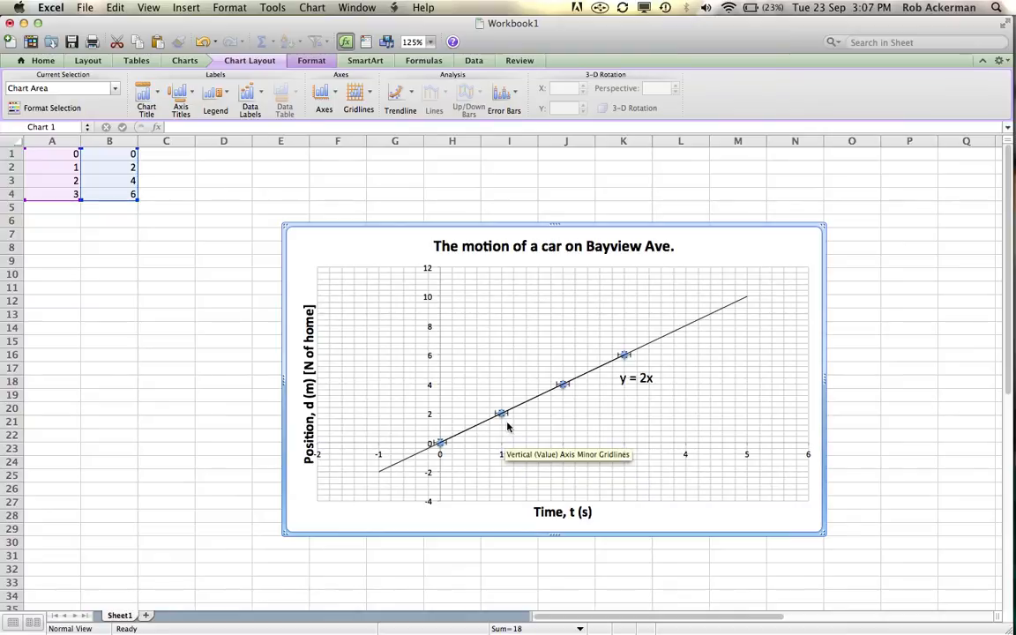
# - Switch to SketchBook Express, showing the lab report outline drawing
pyautogui.press('super+Tab')
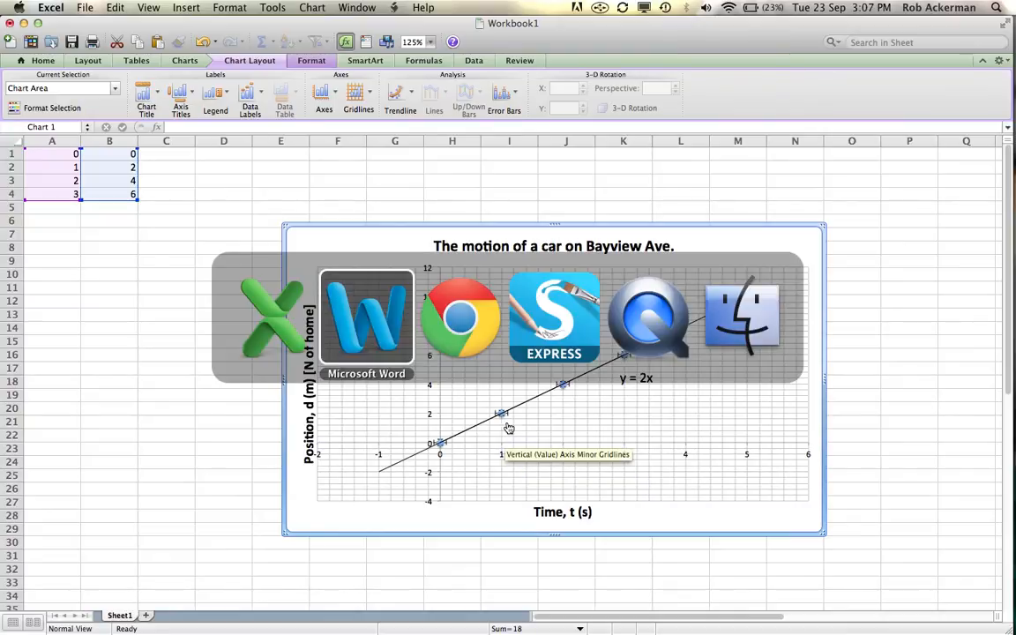
pyautogui.press('super+Tab')
pyautogui.press('super+Tab')
pyautogui.press('super+Tab')
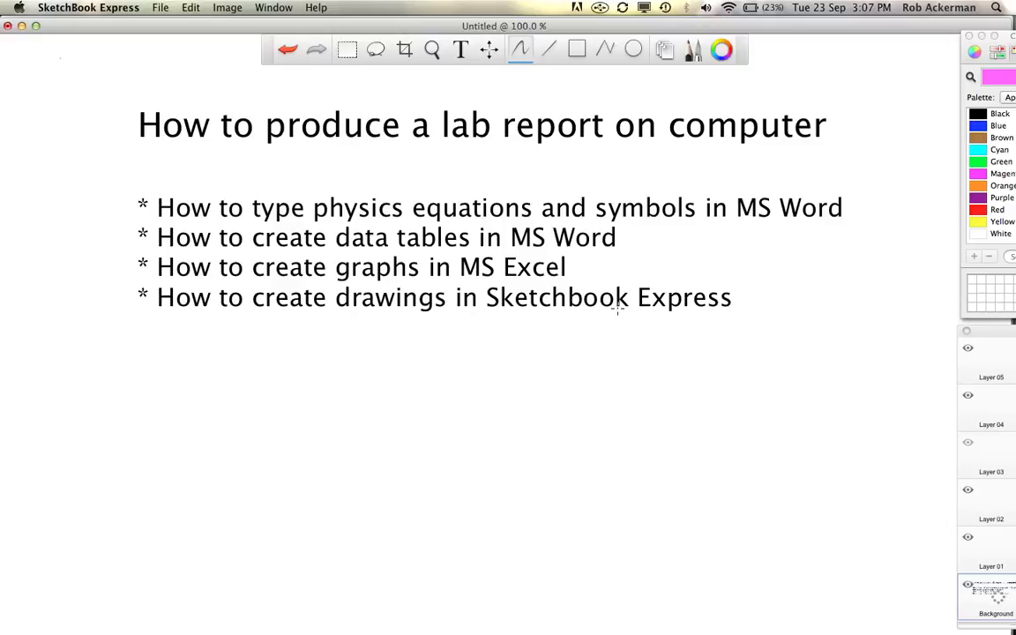
pyautogui.press('super+Tab')
pyautogui.press('super+Tab')
pyautogui.press('super+Tab')
pyautogui.press('super+Tab')
pyautogui.press('super+Tab')
pyautogui.press('super+Tab')
# - Hide Layer 02 and the Background layer containing the lab report outline to leave a blank canvas
pyautogui.click(968, 591)
pyautogui.click(969, 491)
pyautogui.click(968, 586)
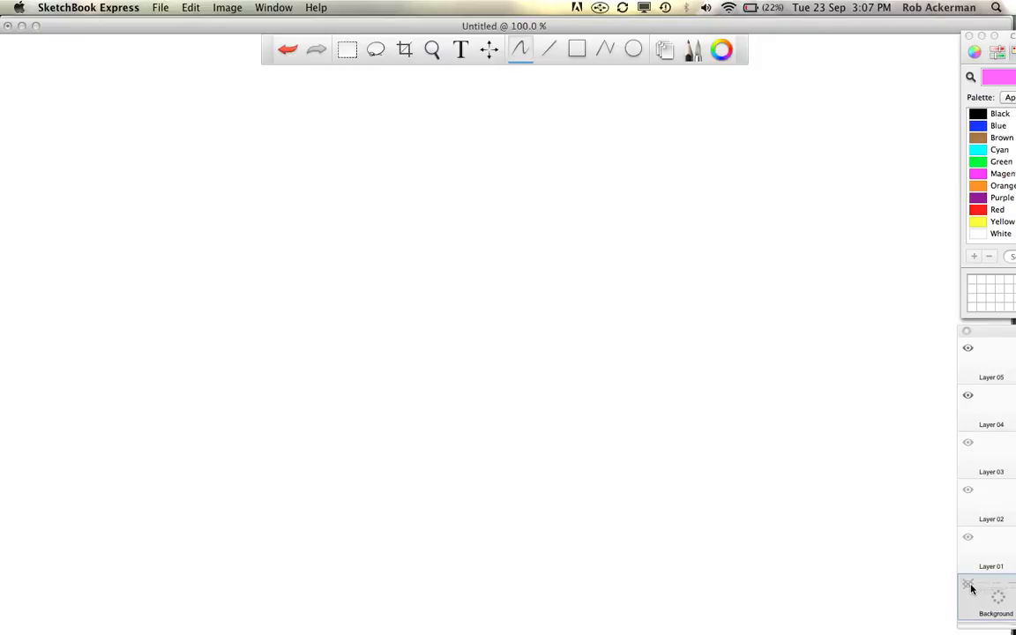
# - Toggle the Background layer's visibility on and off again, and make Layer 01 the active layer
pyautogui.click(969, 586)
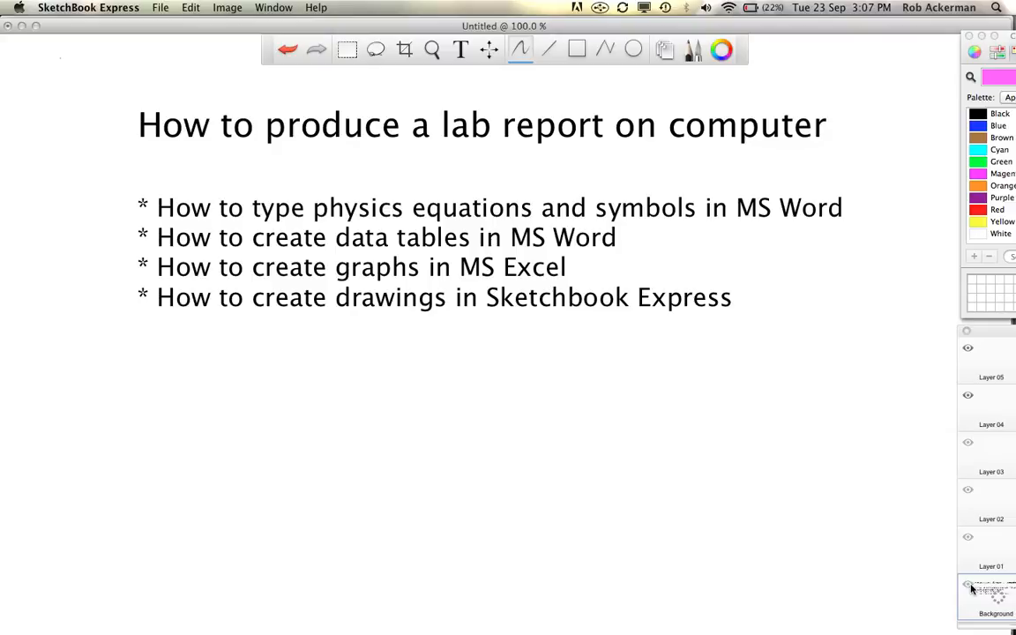
pyautogui.click(969, 585)
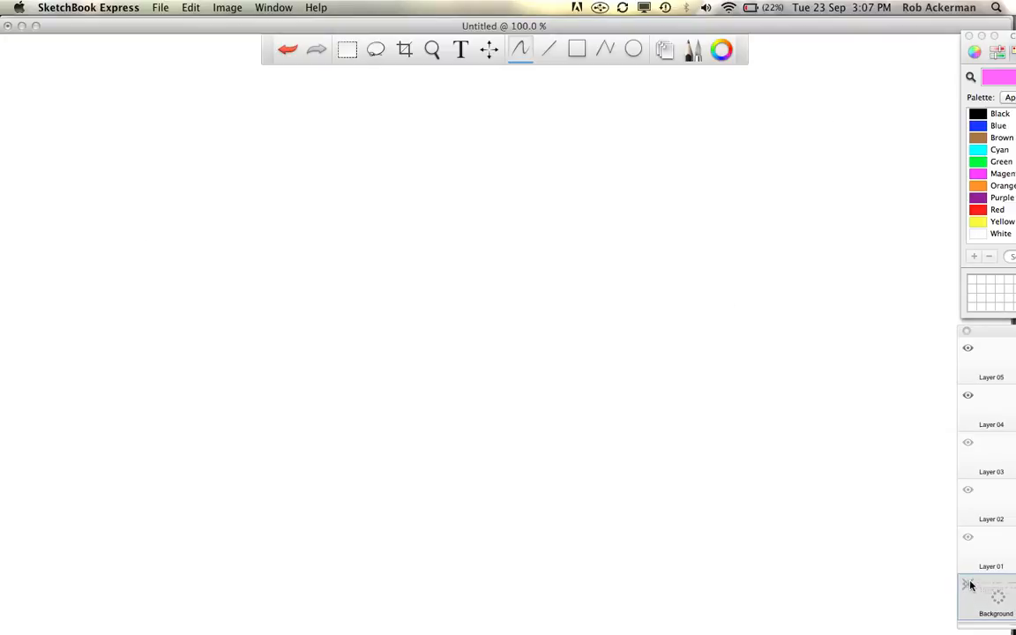
pyautogui.click(983, 555)
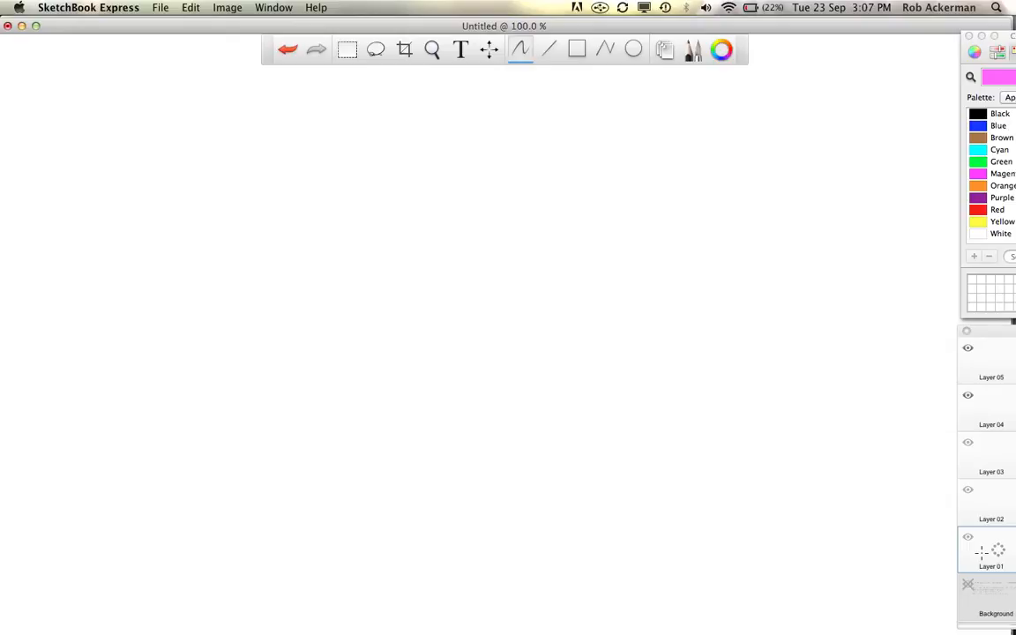
pyautogui.press('super+Tab')
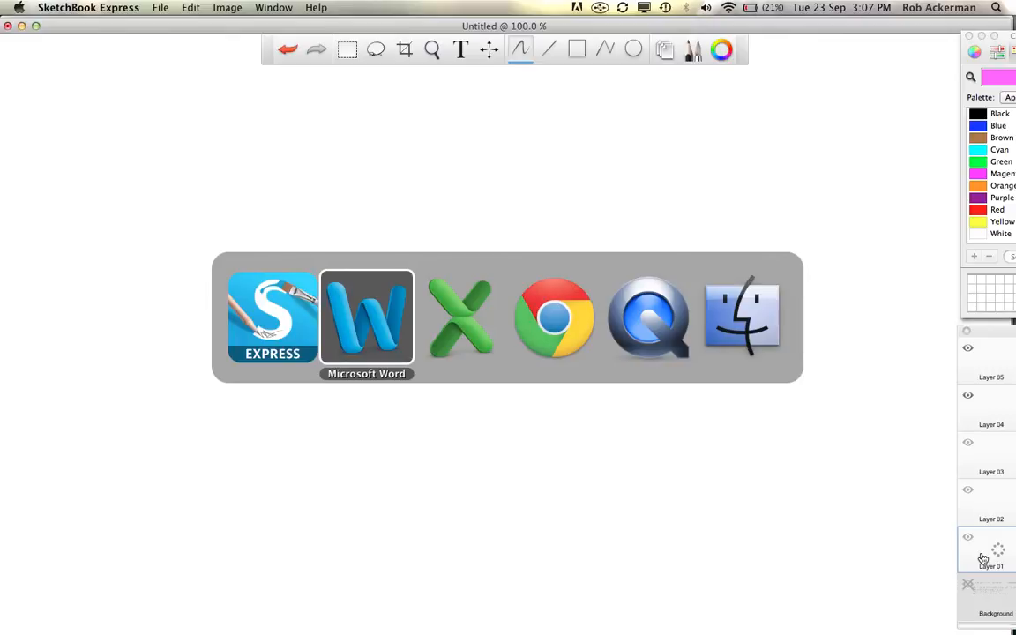
pyautogui.press('super+Tab')
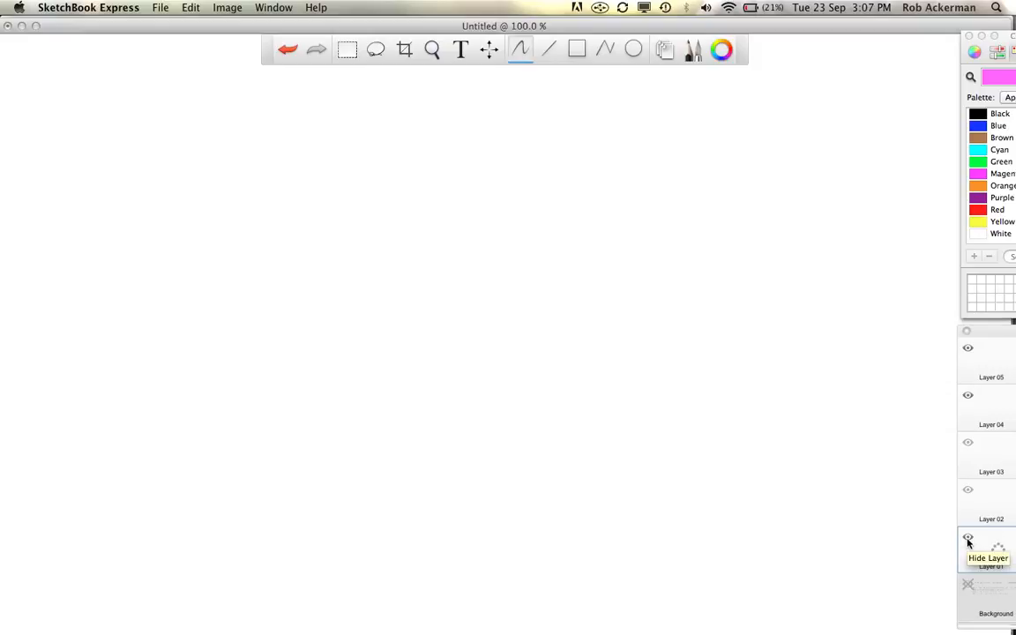
# - Hide Layer 02, Layer 03, Layer 04 and Layer 05, leaving Layer 01 as the only visible layer
pyautogui.click(968, 491)
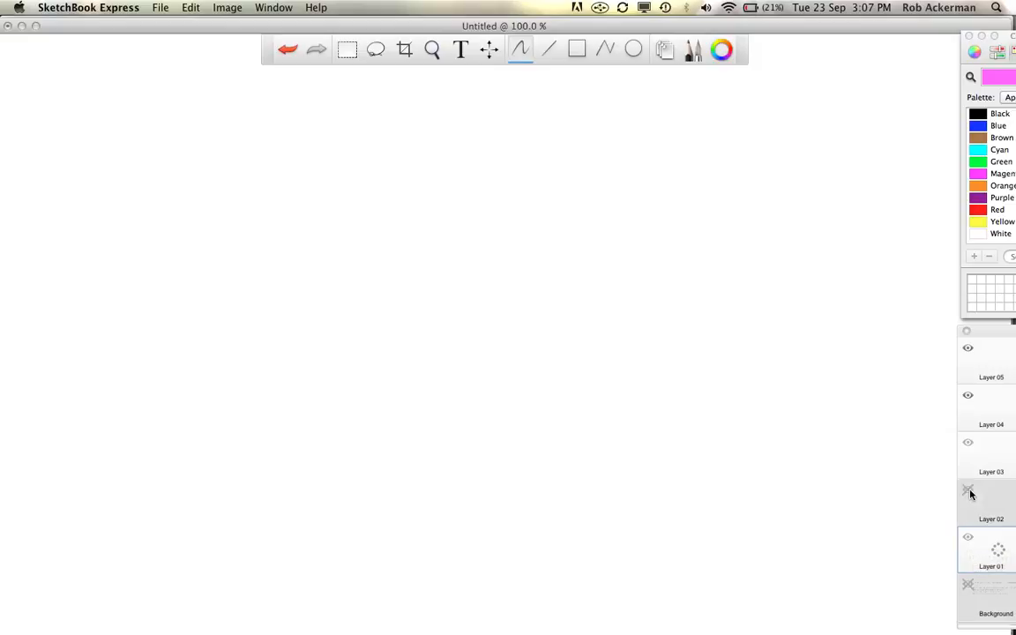
pyautogui.click(968, 444)
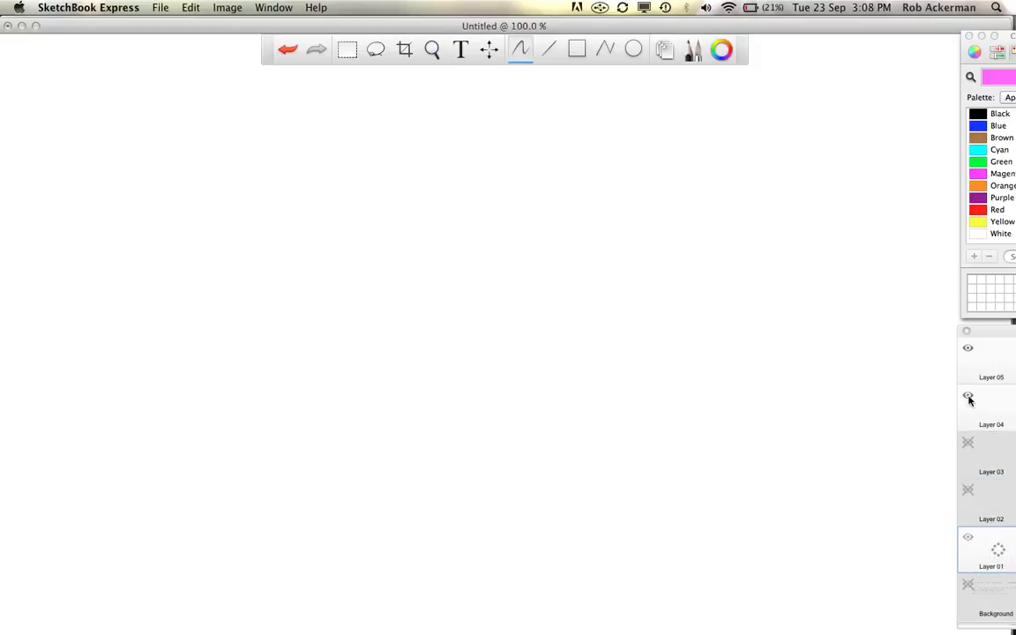
pyautogui.click(967, 397)
pyautogui.click(967, 350)
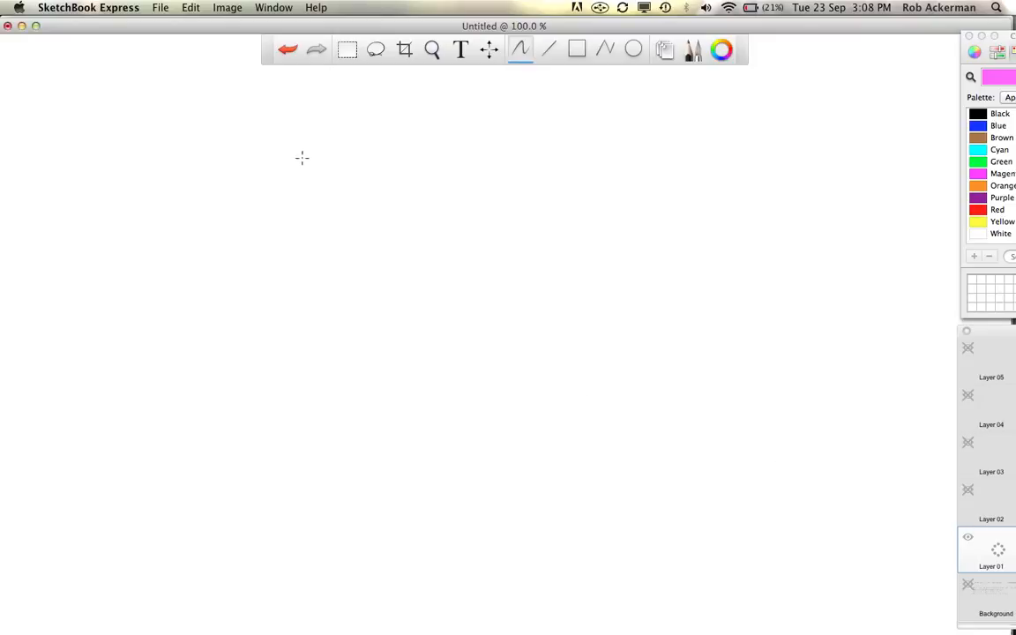
# - Draw a wide black rectangle, about twice as wide as it is high, on the left half of the canvas
pyautogui.click(582, 51)
pyautogui.click(978, 113)
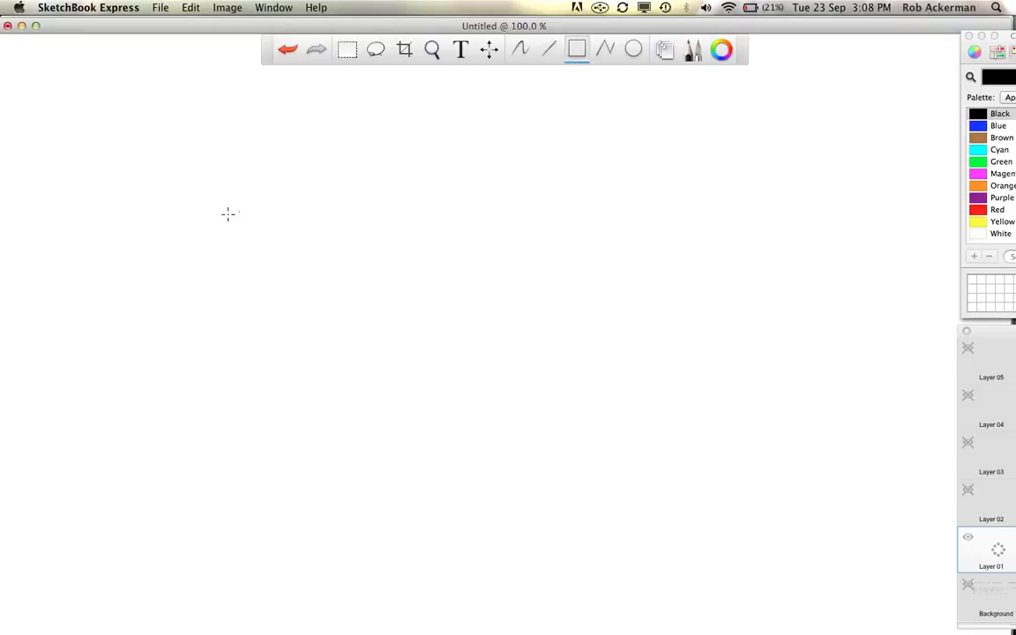
pyautogui.moveTo(164, 228); pyautogui.dragTo(490, 386)
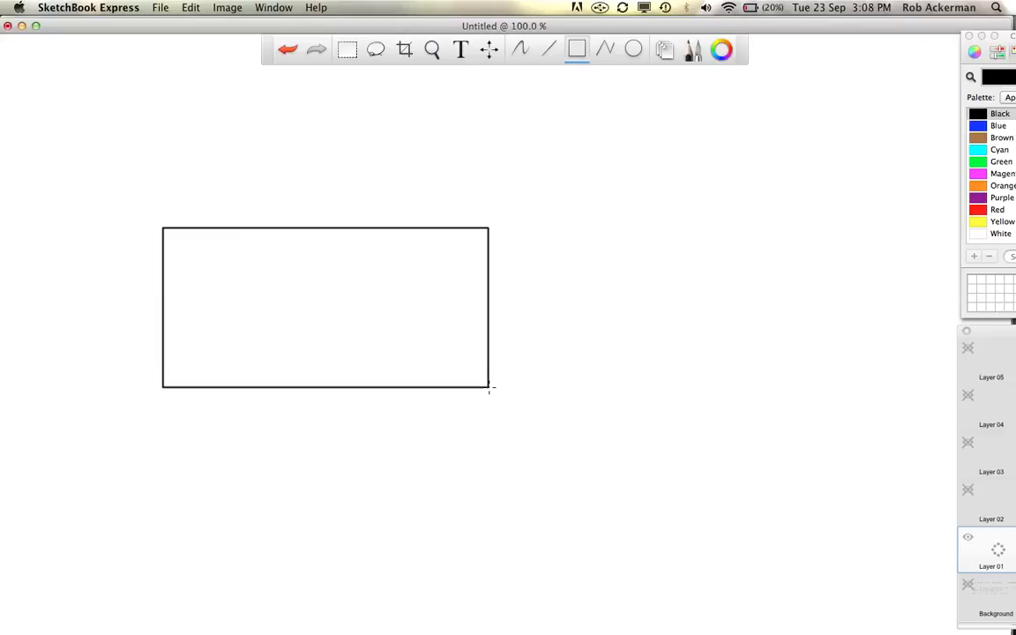
# - Draw a level straight ground line along the rectangle's bottom edge and well past its right corner, undoing the tilted first attempt
pyautogui.click(549, 49)
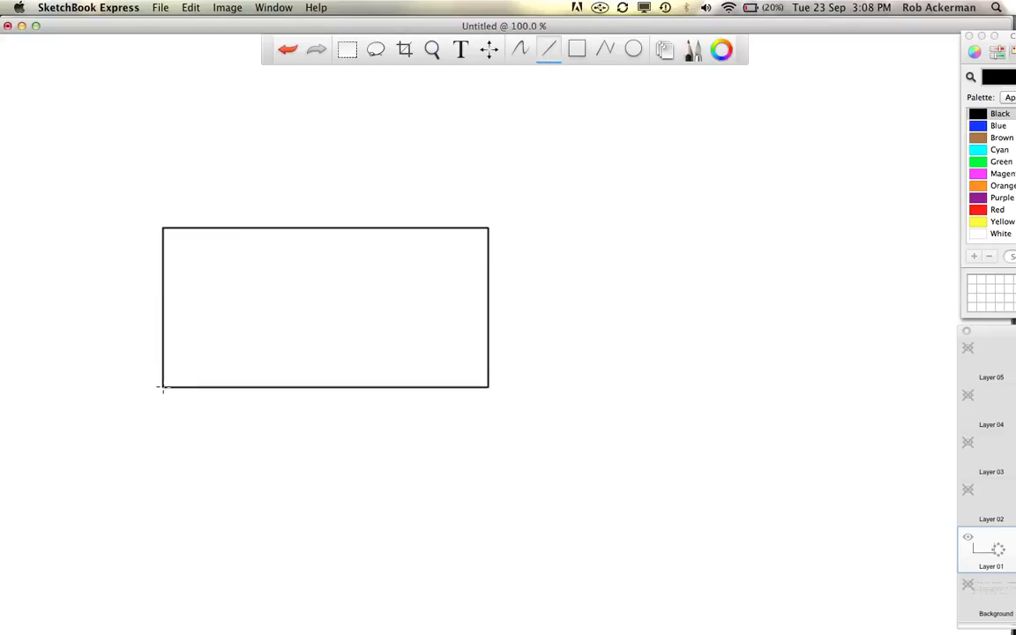
pyautogui.moveTo(163, 386); pyautogui.dragTo(777, 383)
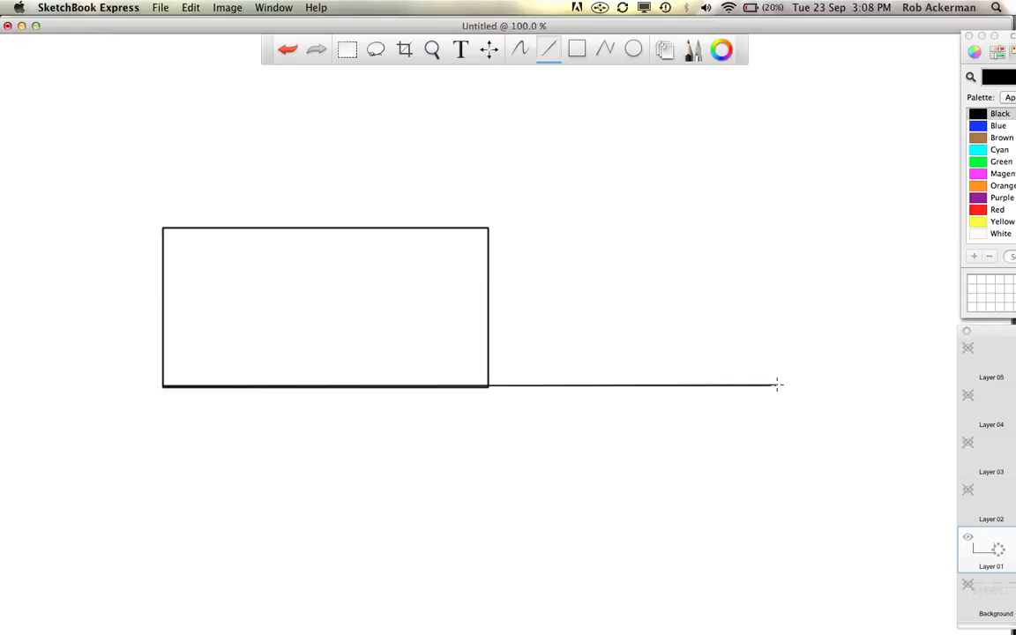
pyautogui.press('super+z')
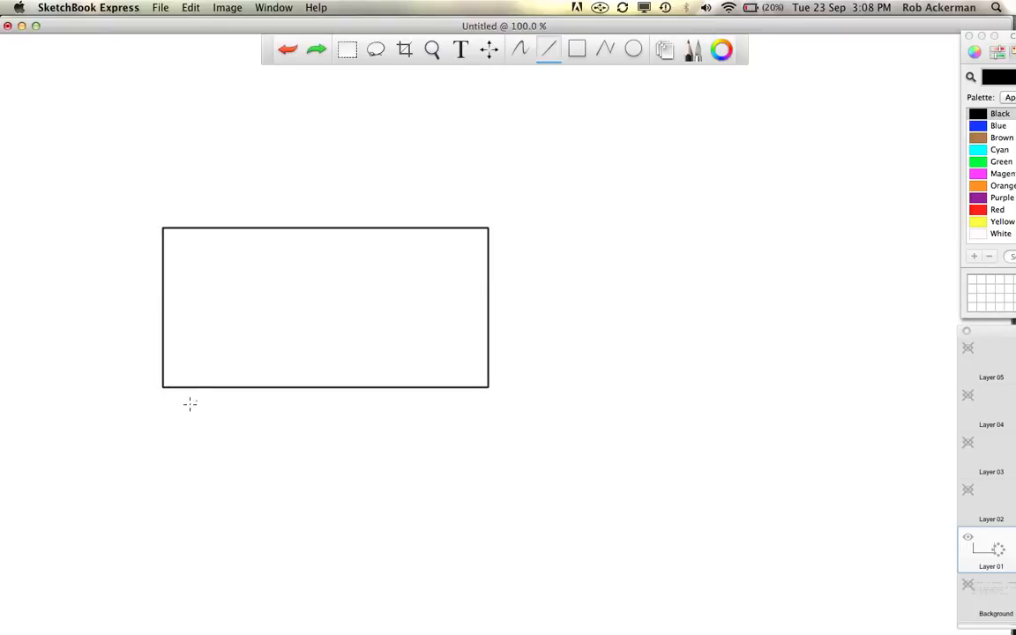
pyautogui.moveTo(481, 397); pyautogui.dragTo(762, 386)
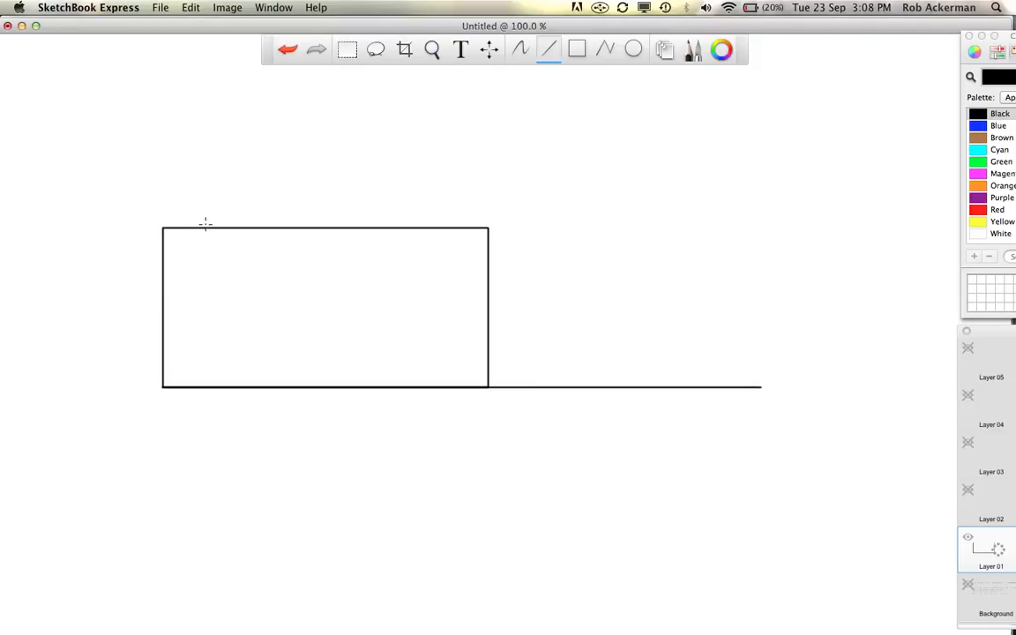
# - Draw a small triangular ramp on top of the rectangle near its left end, with a small ball circle at its peak
pyautogui.moveTo(206, 204); pyautogui.dragTo(234, 228)
pyautogui.click(633, 50)
pyautogui.moveTo(214, 202); pyautogui.dragTo(208, 195)
# - Draw a horizontal arrow pointing right from the rectangle's upper right corner, with a small ball circle at the arrow's tail
pyautogui.moveTo(545, 219); pyautogui.dragTo(544, 218)
pyautogui.click(629, 50)
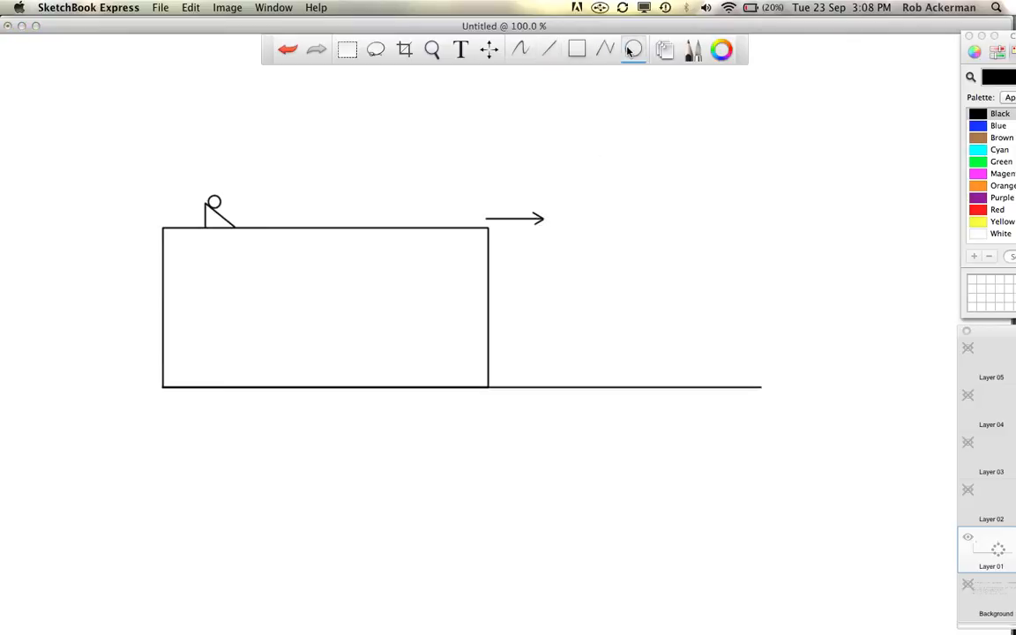
pyautogui.moveTo(468, 217); pyautogui.dragTo(465, 211)
# - Draw the ball's falling path as a dashed curve of short straight lines from the arrow down to the ground line
pyautogui.click(549, 49)
pyautogui.moveTo(524, 221); pyautogui.dragTo(548, 224)
pyautogui.moveTo(620, 258); pyautogui.dragTo(622, 262)
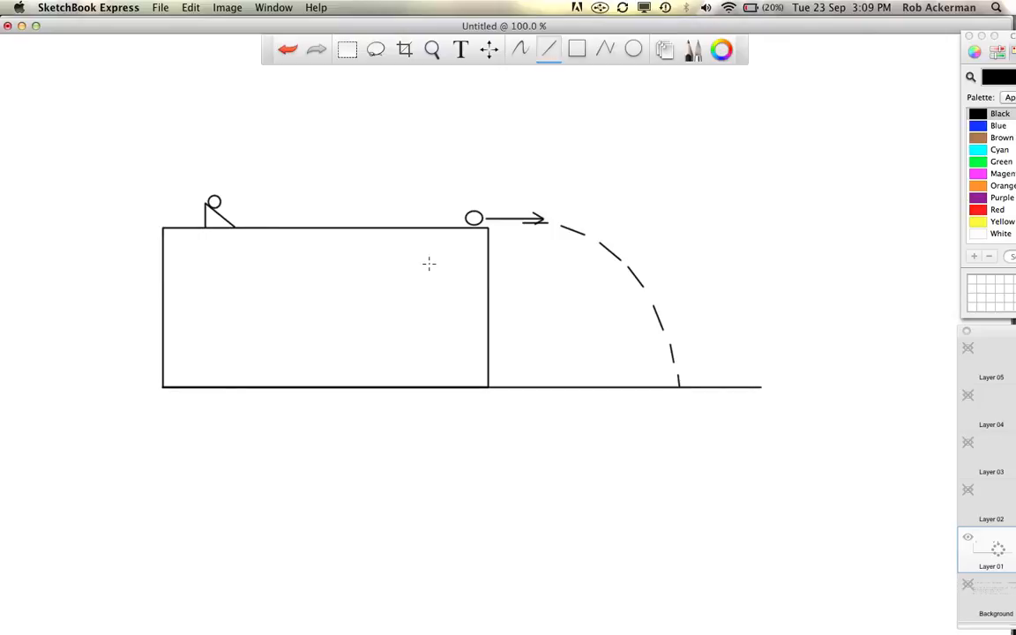
# - Add the text "Parabolic path of ball" to the drawing, enlarging the text window and moving it clear of the sketch
pyautogui.click(461, 51)
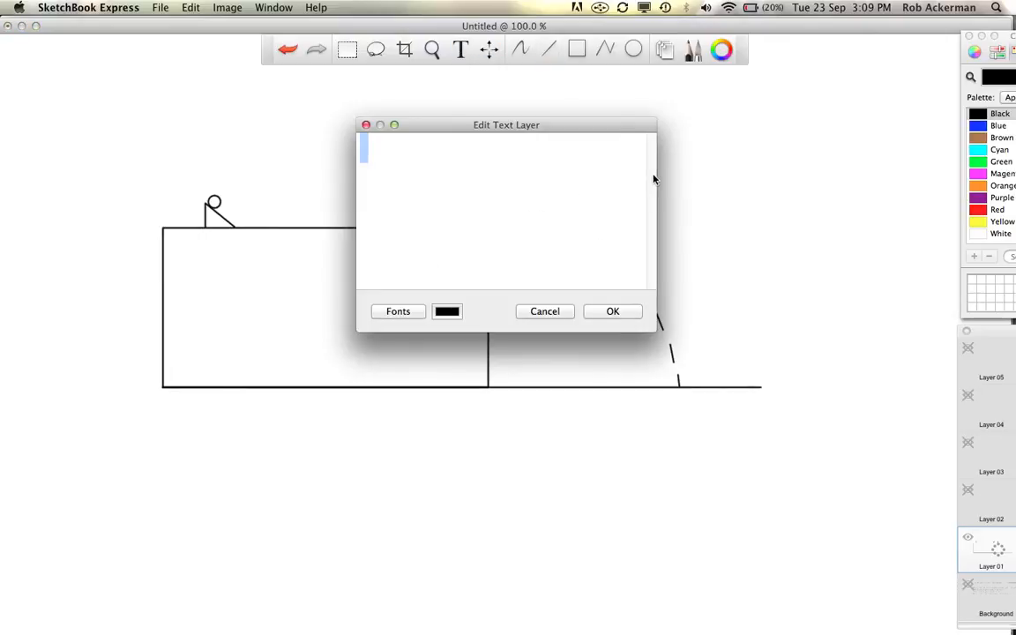
pyautogui.moveTo(658, 174); pyautogui.dragTo(878, 164)
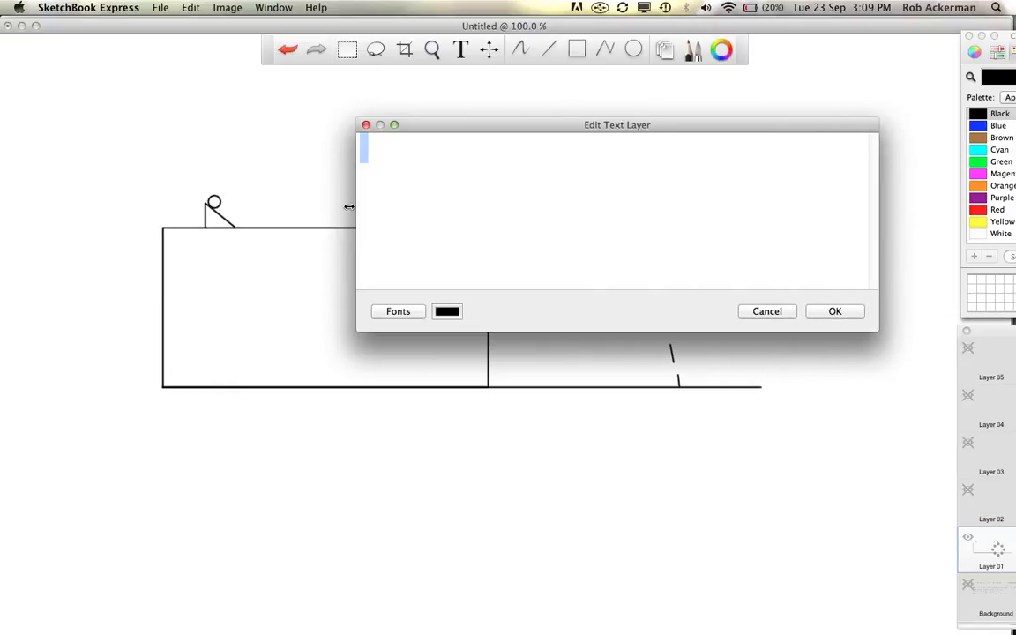
pyautogui.moveTo(357, 200); pyautogui.dragTo(269, 203)
pyautogui.moveTo(487, 128)
pyautogui.mouseDown()
pyautogui.moveTo(462, 274)
pyautogui.moveTo(450, 306)
pyautogui.moveTo(420, 323)
pyautogui.mouseUp()
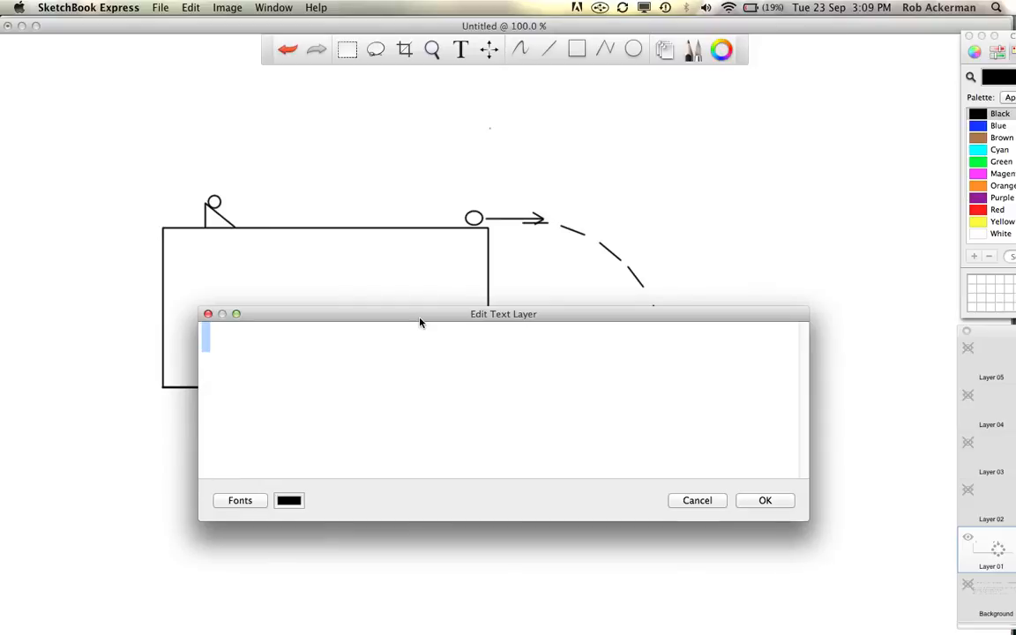
pyautogui.write('Parap')
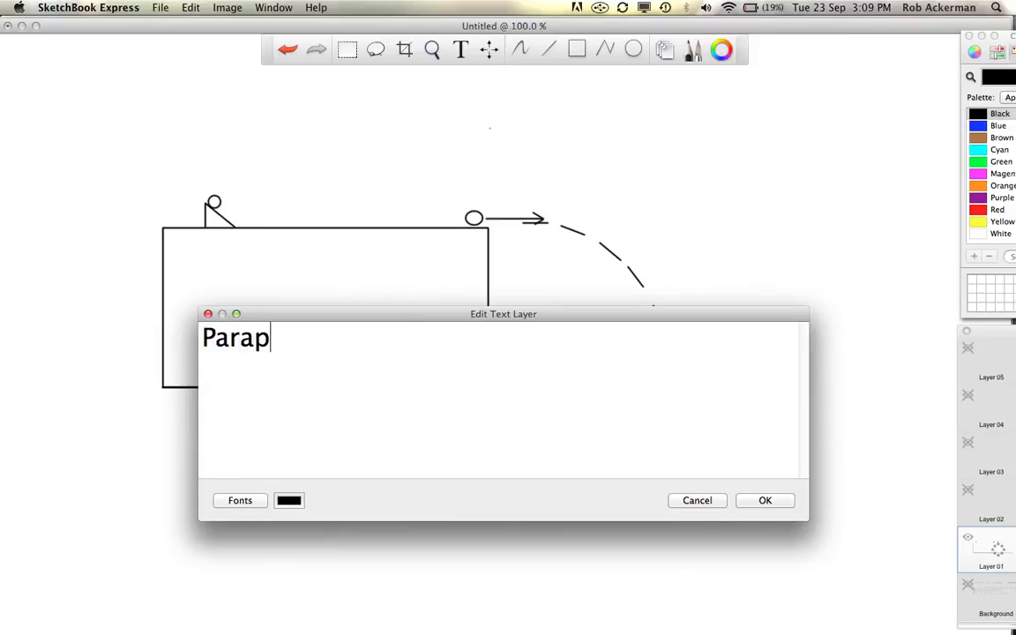
pyautogui.press('BackSpace')
pyautogui.write('bolic path of ball')
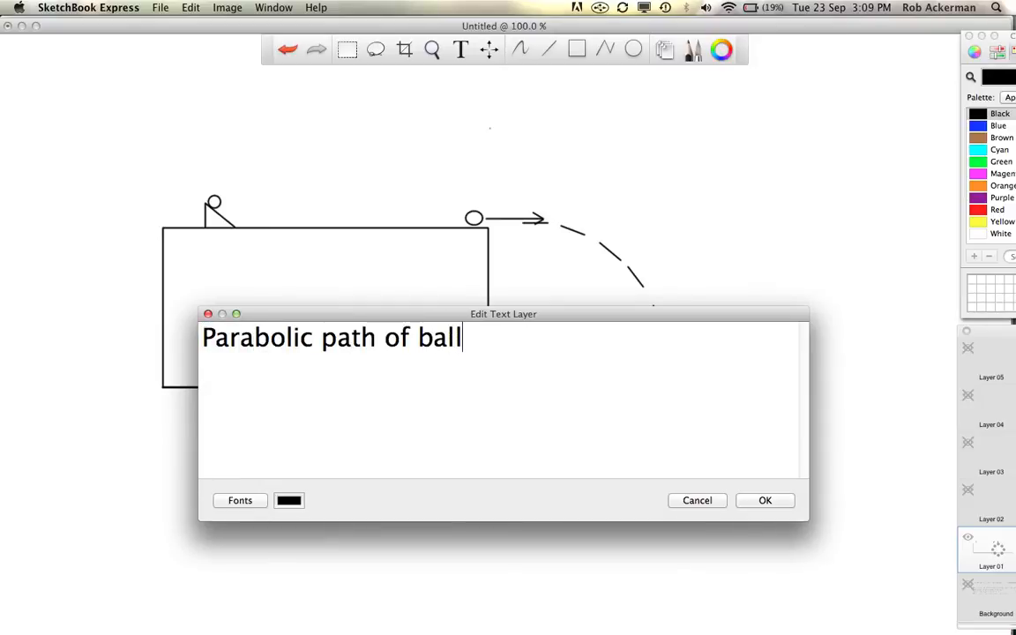
pyautogui.click(923, 574)
pyautogui.click(764, 500)
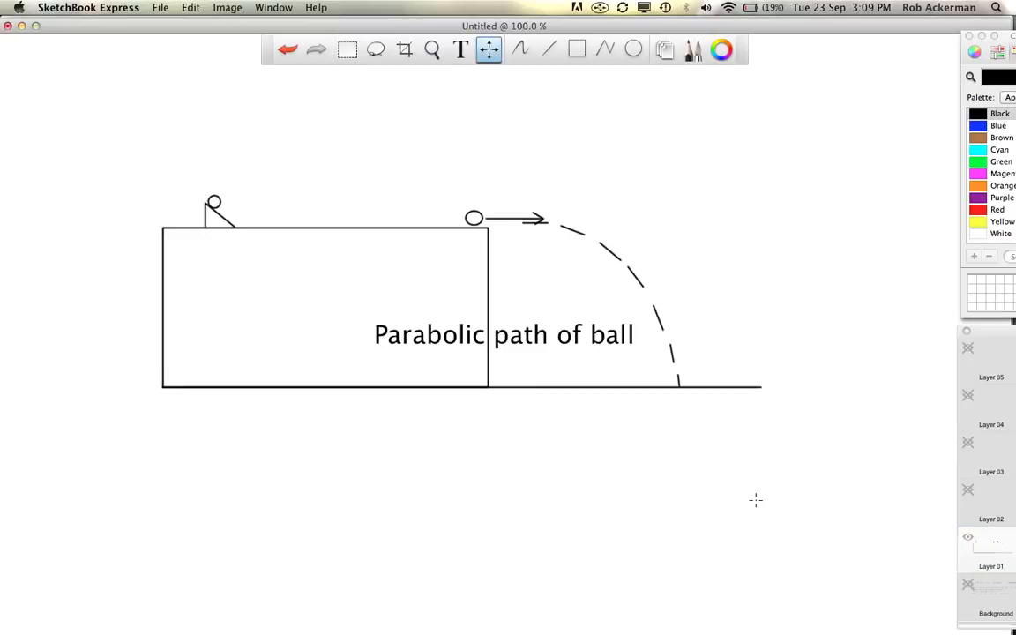
# - Scale down the "Parabolic path of ball" label and move it to the right of the dashed curve's upper part
pyautogui.moveTo(503, 358); pyautogui.dragTo(482, 367)
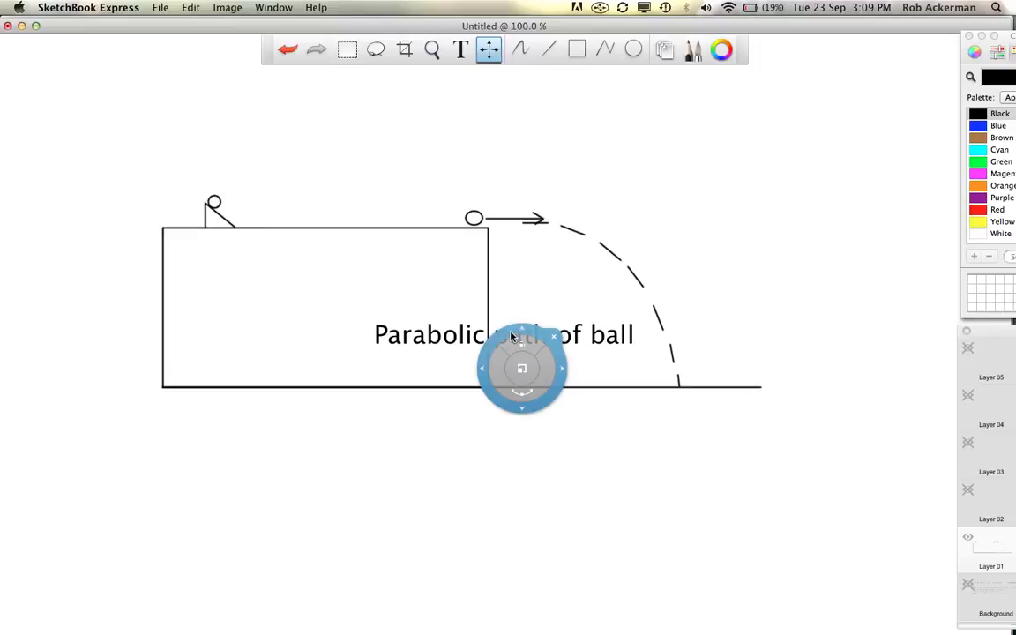
pyautogui.moveTo(512, 337)
pyautogui.mouseDown()
pyautogui.moveTo(606, 227)
pyautogui.moveTo(681, 193)
pyautogui.moveTo(631, 468)
pyautogui.moveTo(547, 495)
pyautogui.moveTo(527, 469)
pyautogui.moveTo(596, 461)
pyautogui.moveTo(603, 484)
pyautogui.moveTo(566, 465)
pyautogui.moveTo(567, 444)
pyautogui.moveTo(581, 479)
pyautogui.moveTo(581, 580)
pyautogui.moveTo(601, 538)
pyautogui.moveTo(612, 424)
pyautogui.moveTo(619, 587)
pyautogui.moveTo(599, 589)
pyautogui.moveTo(746, 302)
pyautogui.moveTo(755, 331)
pyautogui.mouseUp()
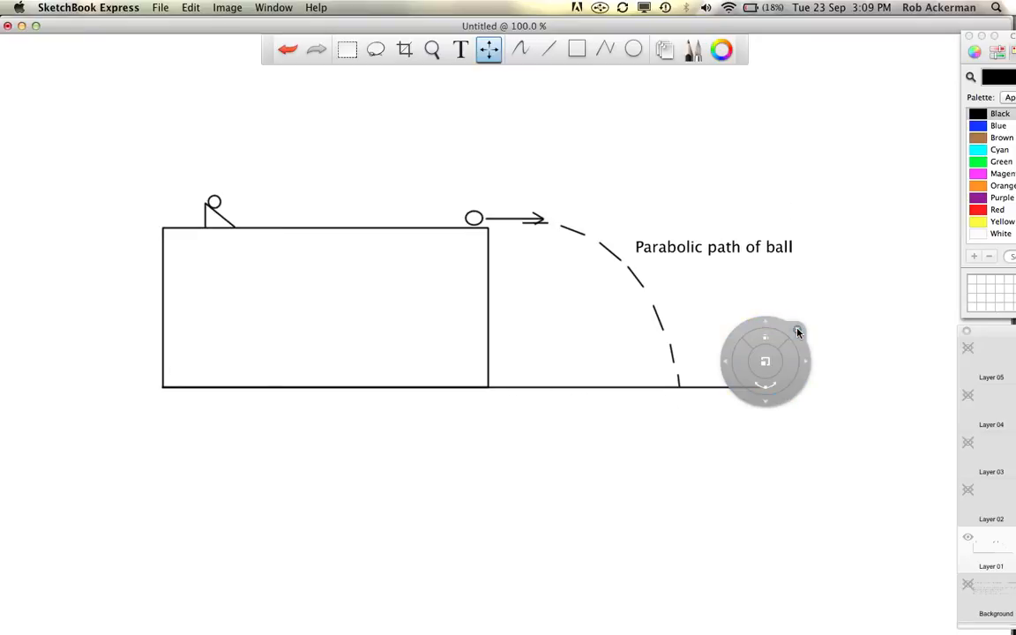
# - Try rotating the label clockwise, undo the rotation and finish transforming the text
pyautogui.moveTo(798, 332); pyautogui.dragTo(722, 452)
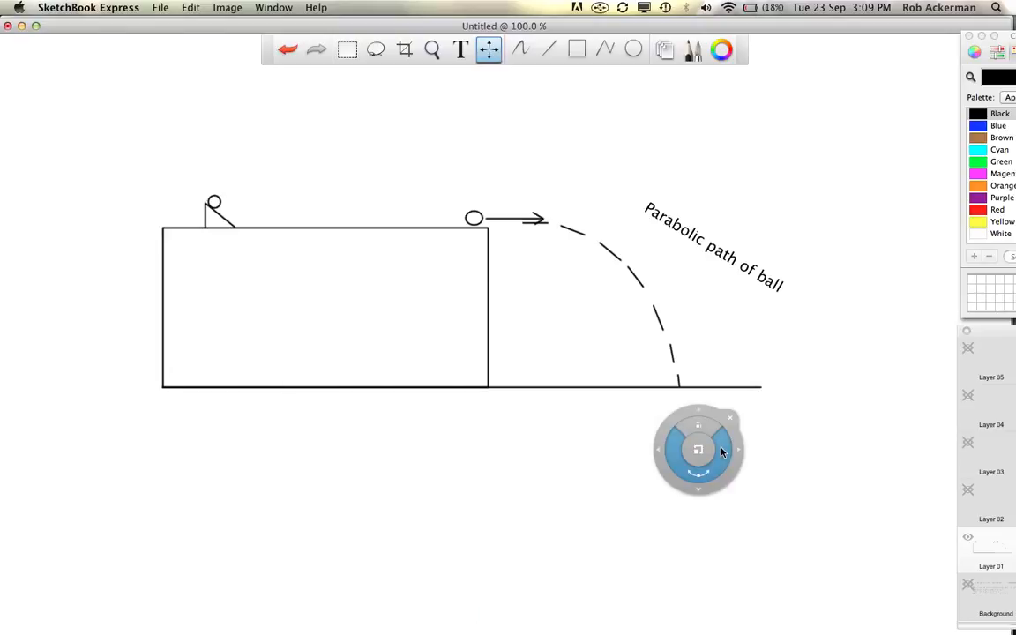
pyautogui.press('super+z')
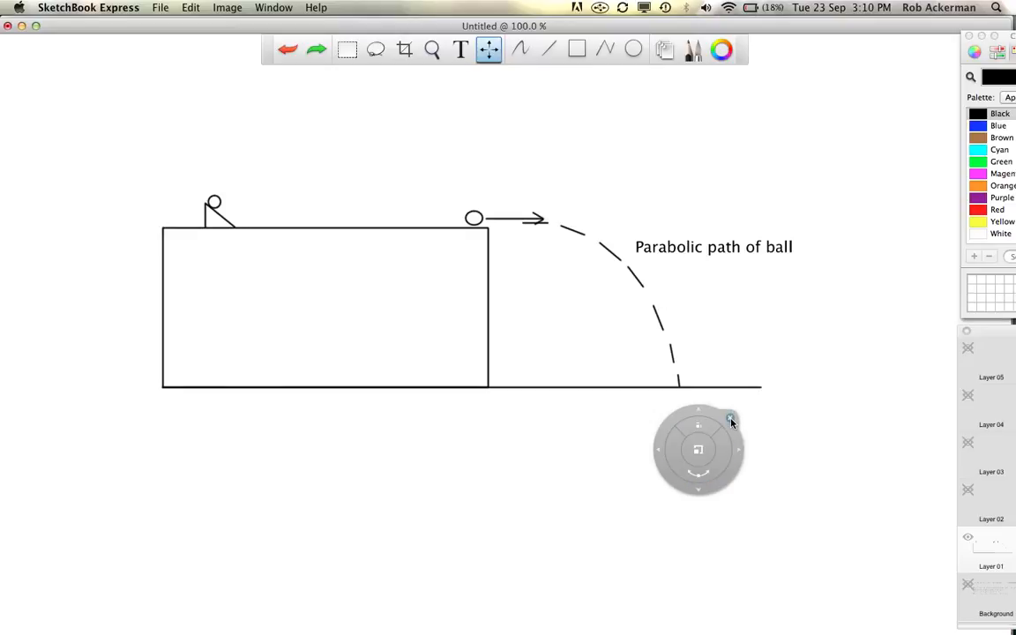
pyautogui.click(730, 419)
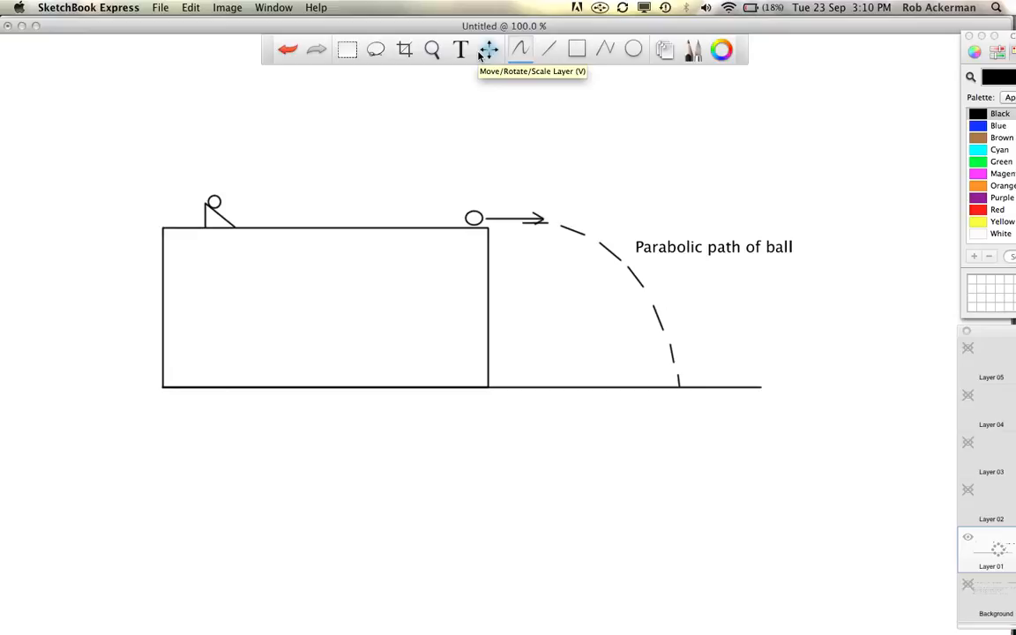
# - Switch to Word and insert a blank equation on a new line below the car movement table
pyautogui.press('super+Tab')
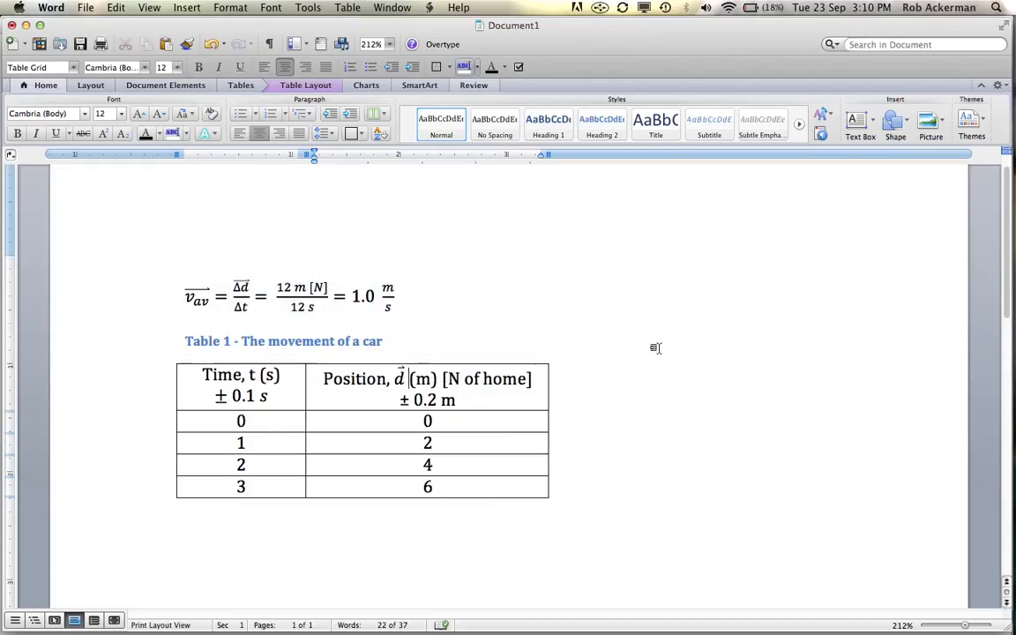
pyautogui.click(446, 528)
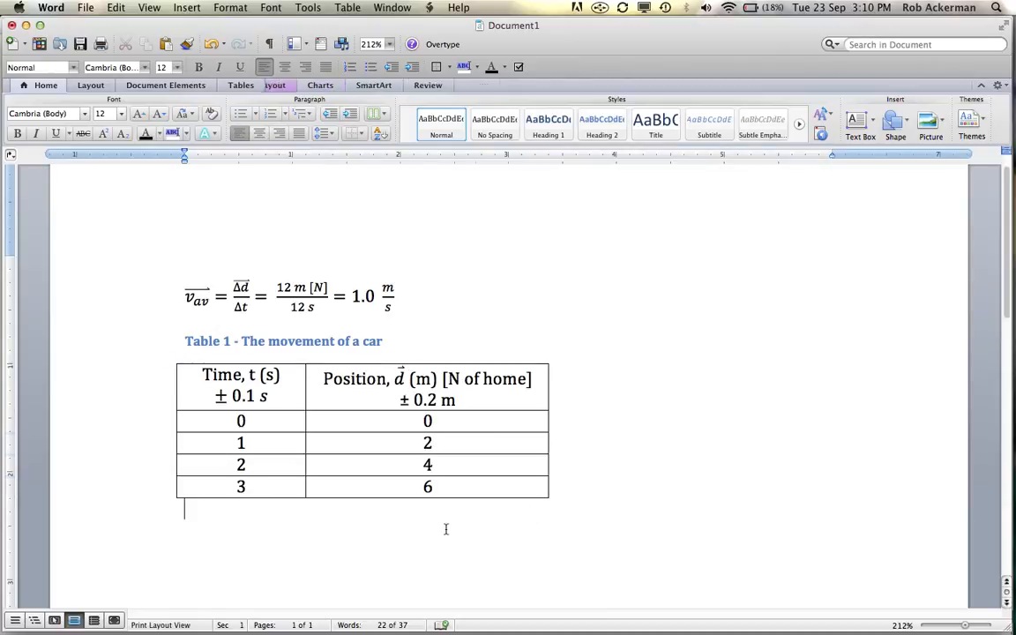
pyautogui.press('Return')
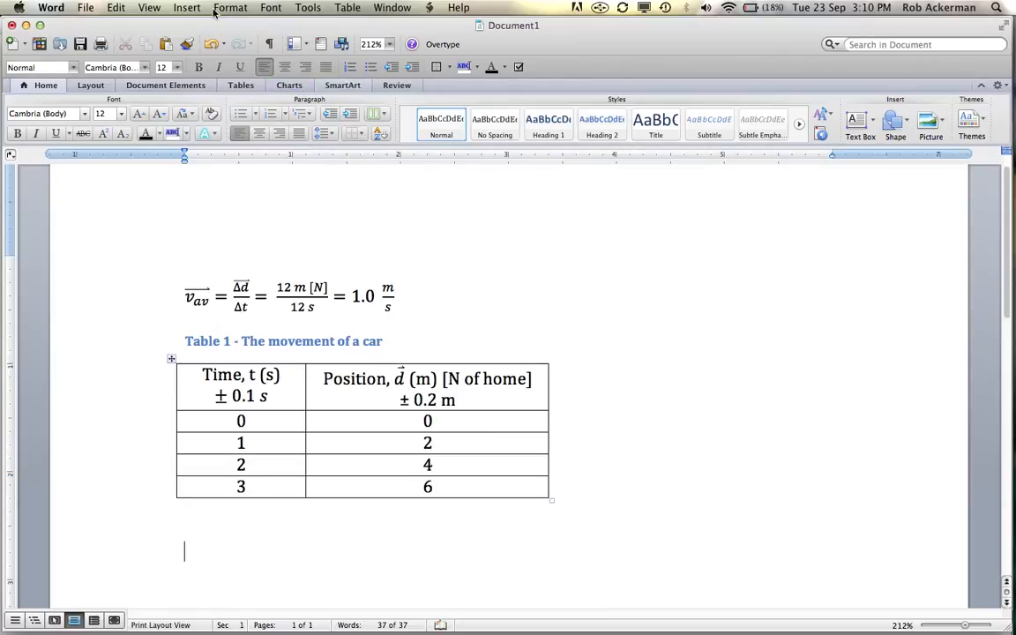
pyautogui.click(187, 7)
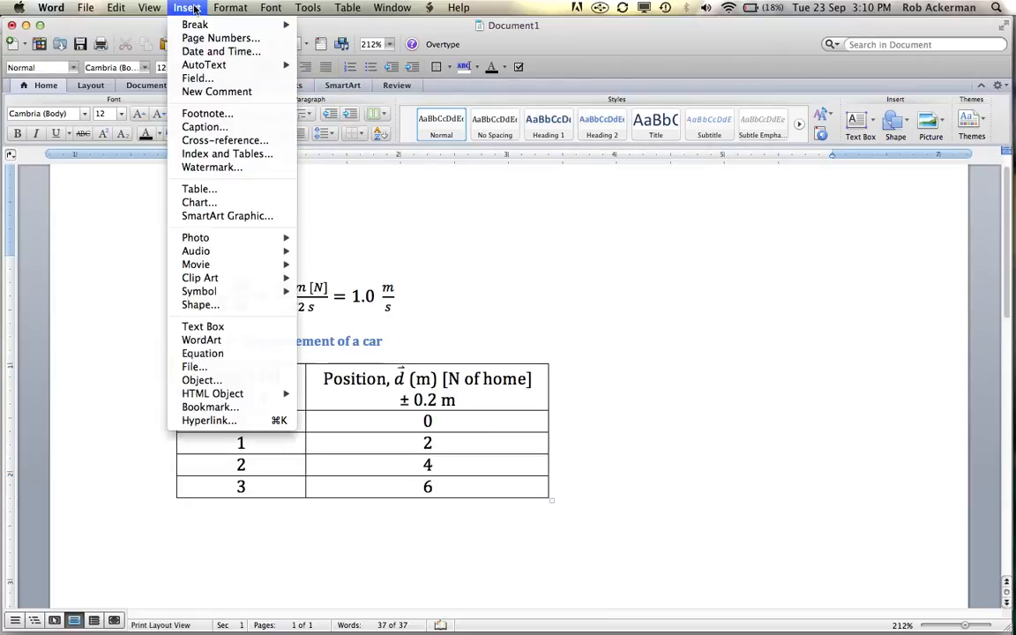
pyautogui.click(201, 352)
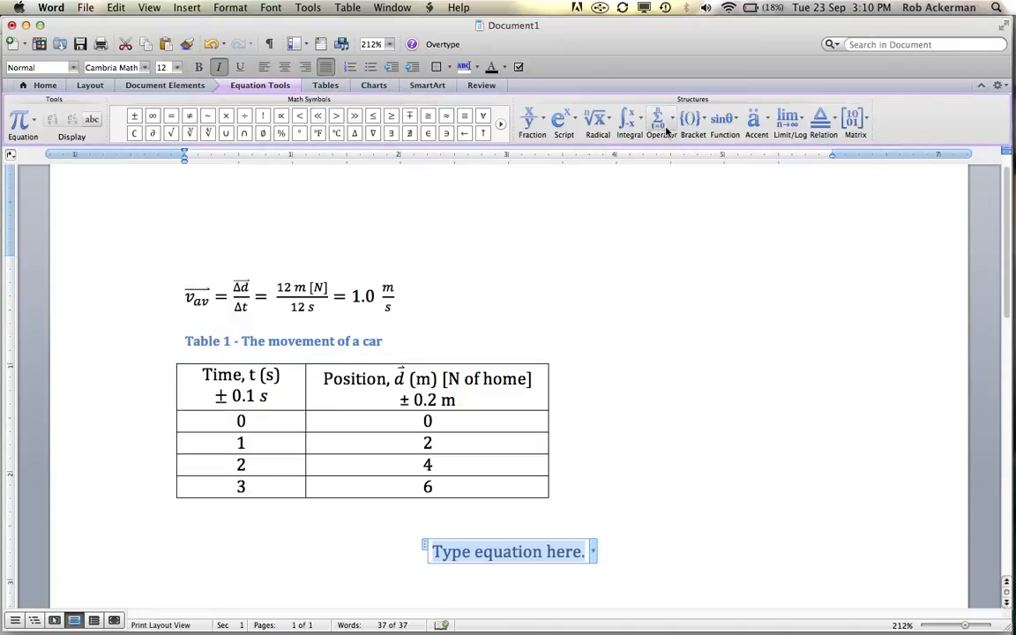
# - Fill the new equation with Δd under a right-pointing vector arrow accent and leave the equation
pyautogui.click(758, 119)
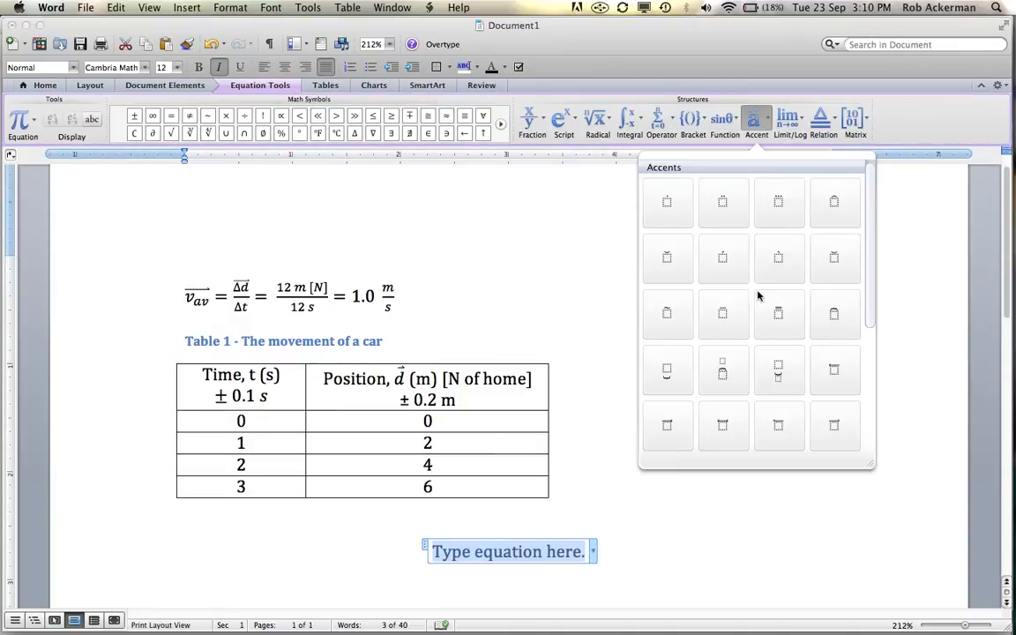
pyautogui.click(843, 431)
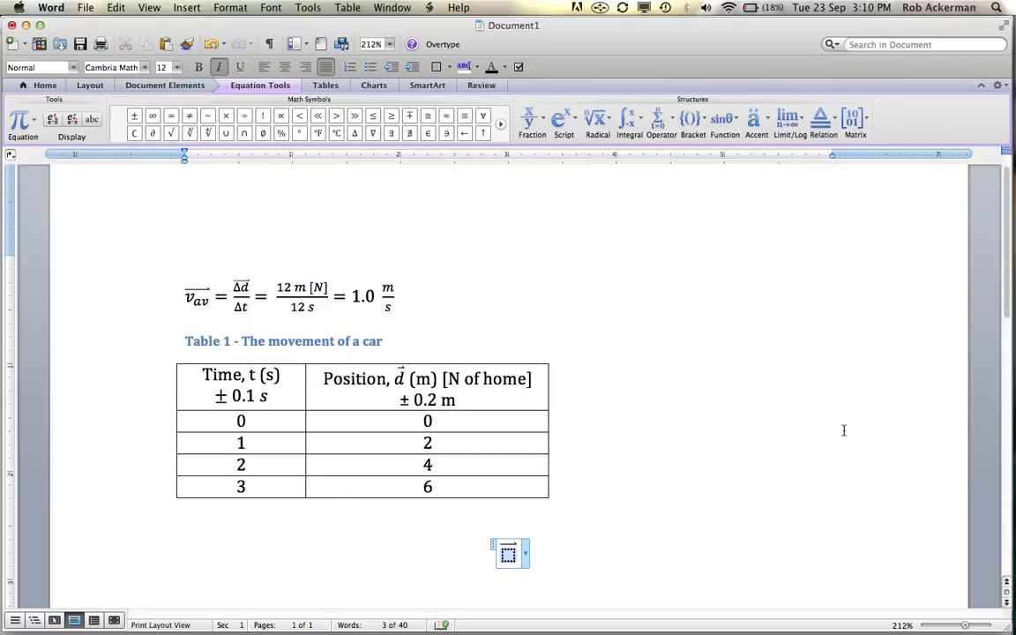
pyautogui.click(355, 133)
pyautogui.write('d')
pyautogui.click(671, 517)
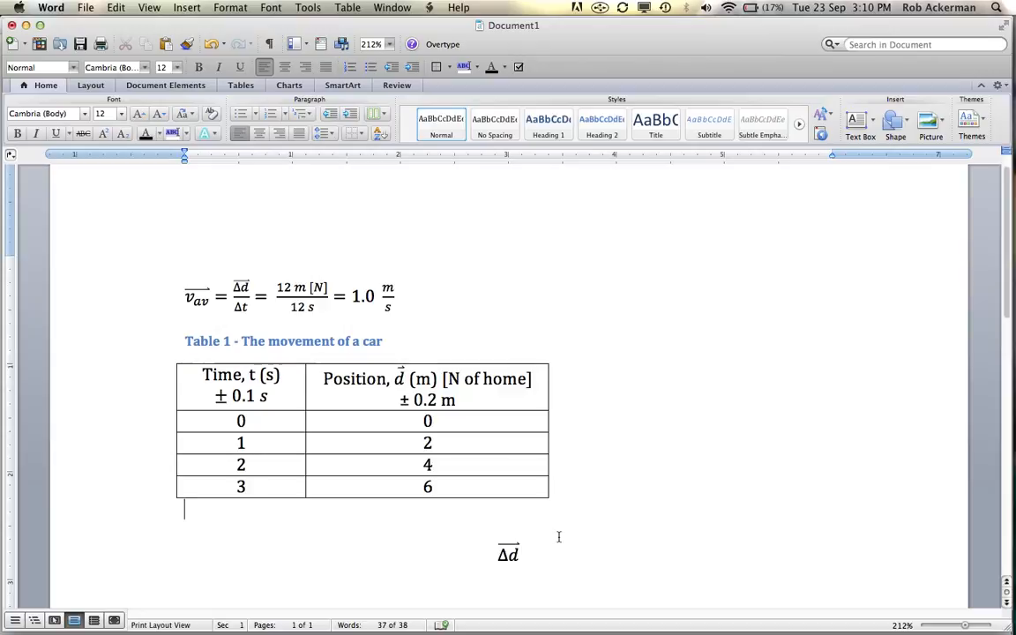
# - Capture a screenshot of only the Δd vector equation below the table and switch to SketchBook Express
pyautogui.press('super+shift+4')
pyautogui.moveTo(480, 534); pyautogui.dragTo(536, 577)
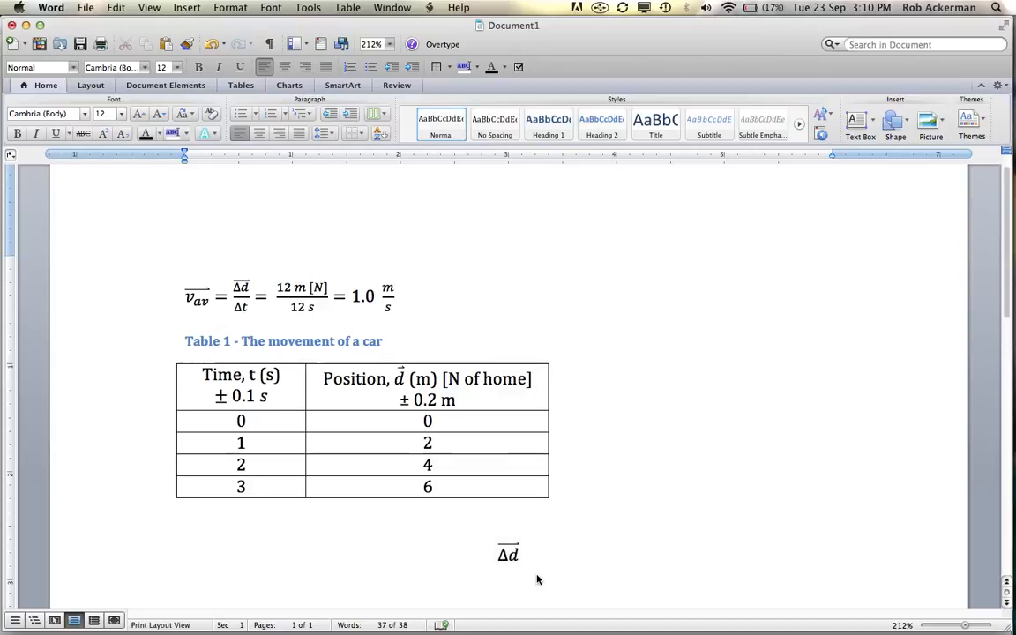
pyautogui.press('super+Tab')
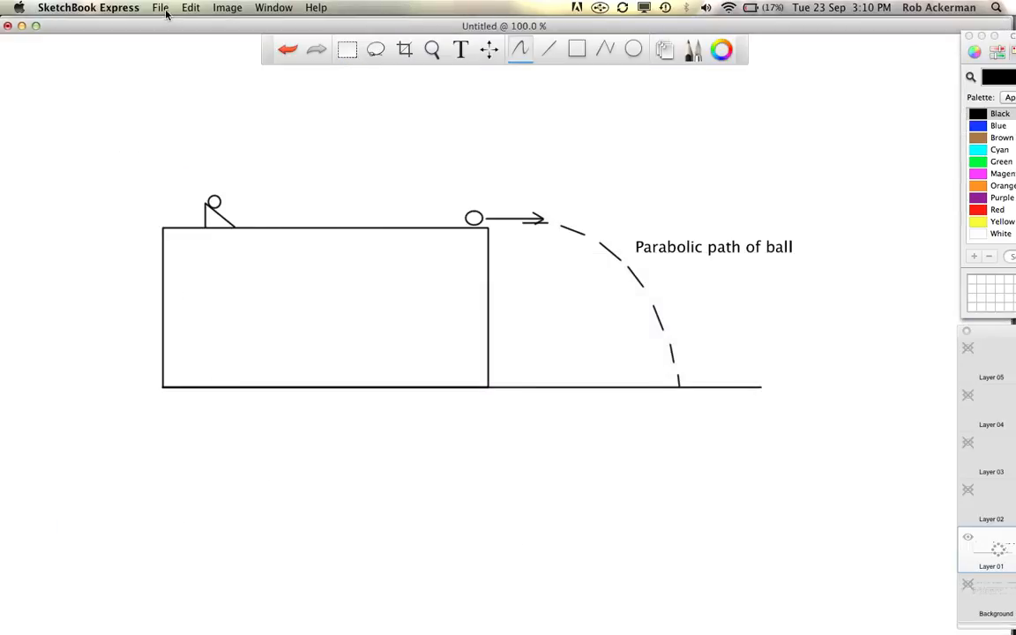
# - Add the desktop image "Screen Shot 2014-09-23 at 3.10.28 PM" of the Δd equation to the drawing
pyautogui.click(163, 8)
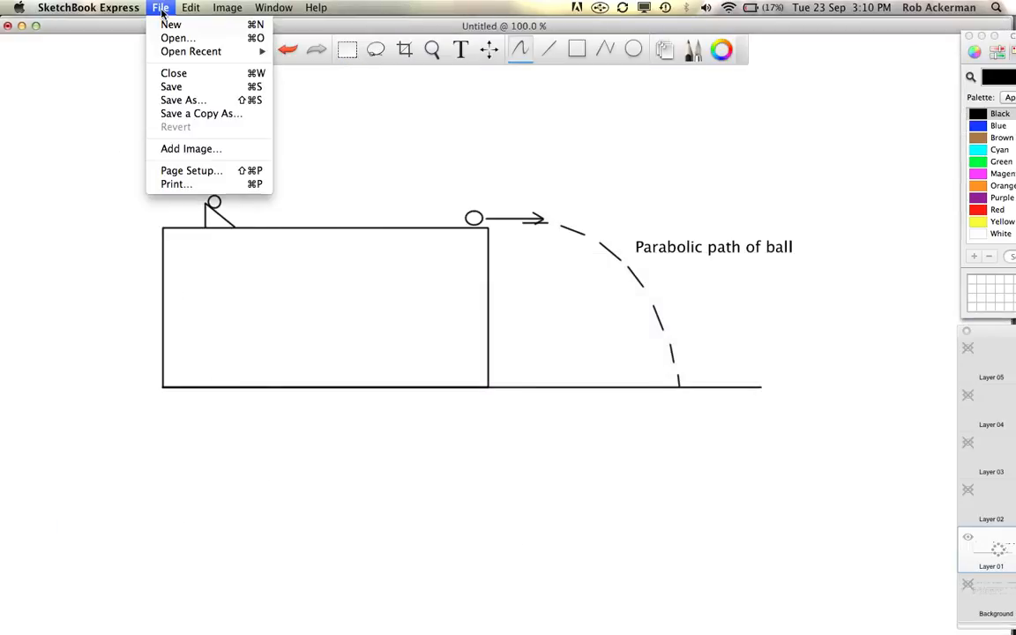
pyautogui.click(204, 150)
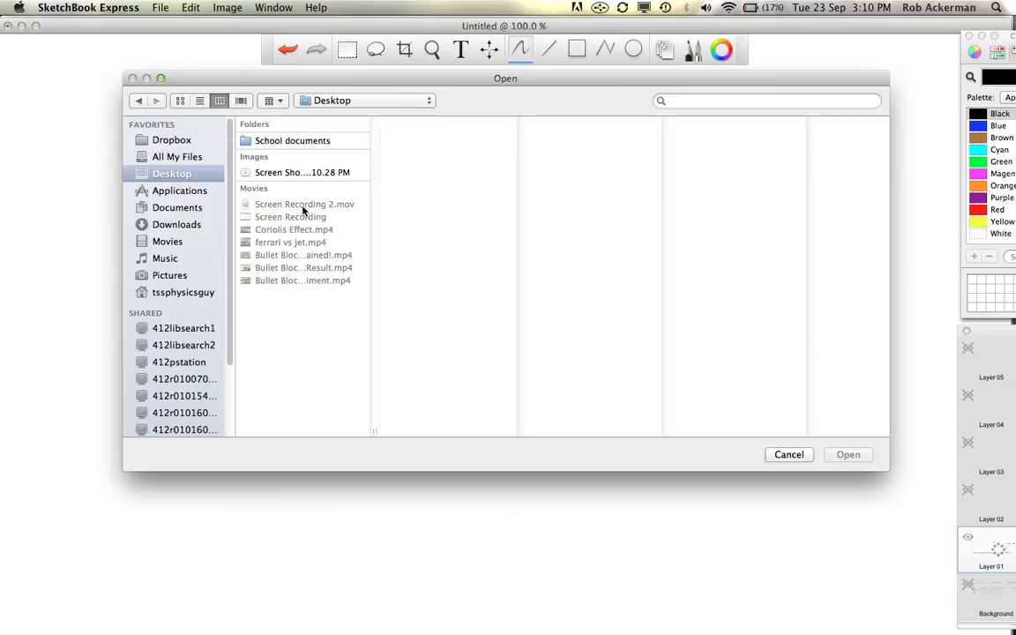
pyautogui.click(307, 173)
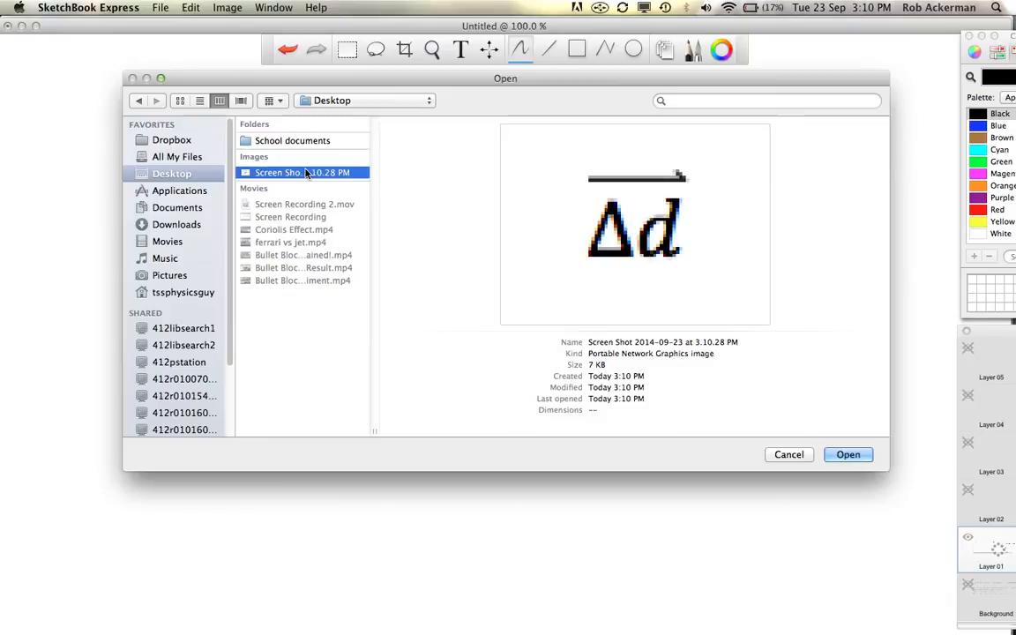
pyautogui.doubleClick(307, 173)
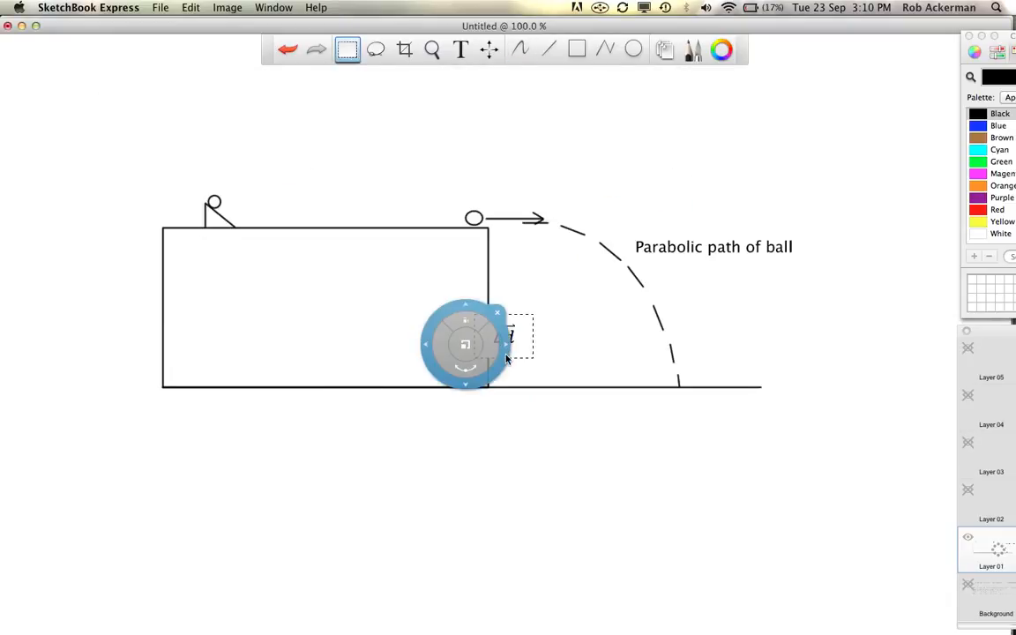
# - Move the Δd image below the ground line, between the table and the ball's landing point, and finish the transform
pyautogui.moveTo(518, 359); pyautogui.dragTo(580, 445)
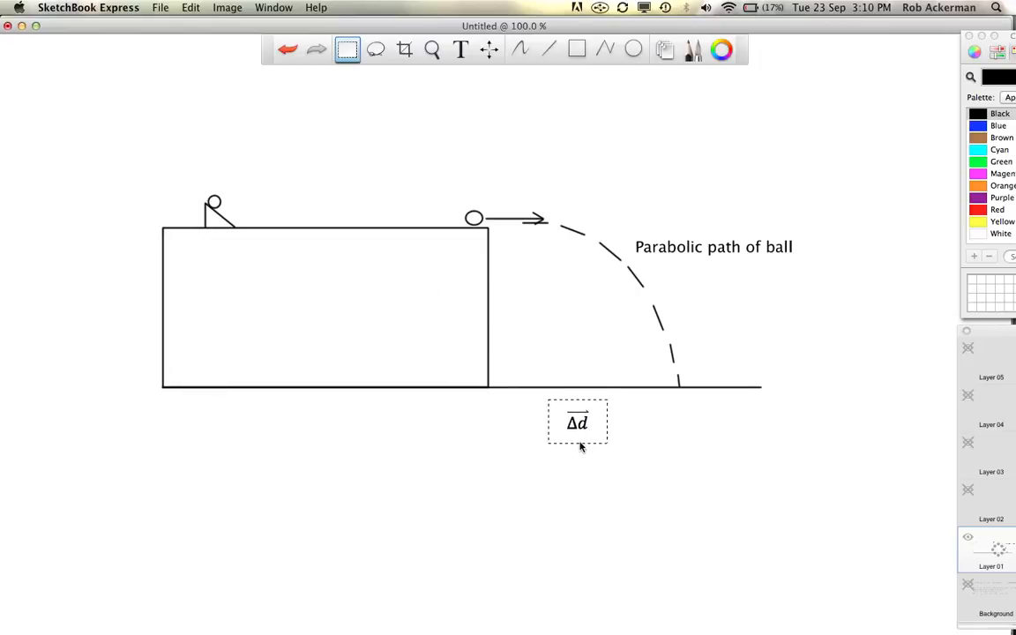
pyautogui.moveTo(578, 427)
pyautogui.mouseDown()
pyautogui.moveTo(559, 449)
pyautogui.moveTo(533, 398)
pyautogui.moveTo(505, 399)
pyautogui.moveTo(493, 353)
pyautogui.moveTo(511, 377)
pyautogui.moveTo(571, 391)
pyautogui.moveTo(586, 425)
pyautogui.mouseUp()
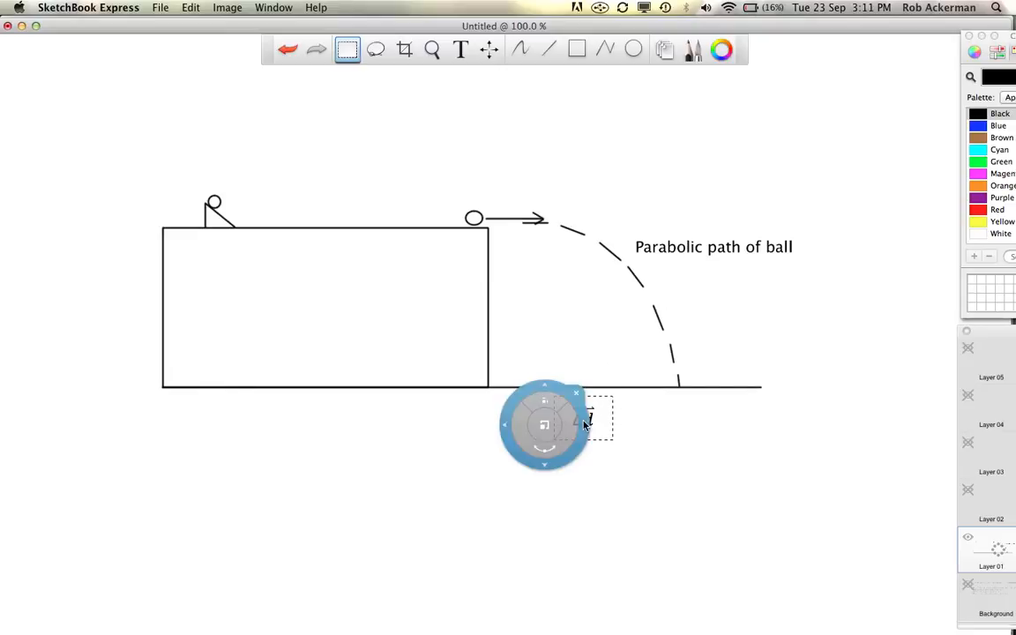
pyautogui.click(578, 394)
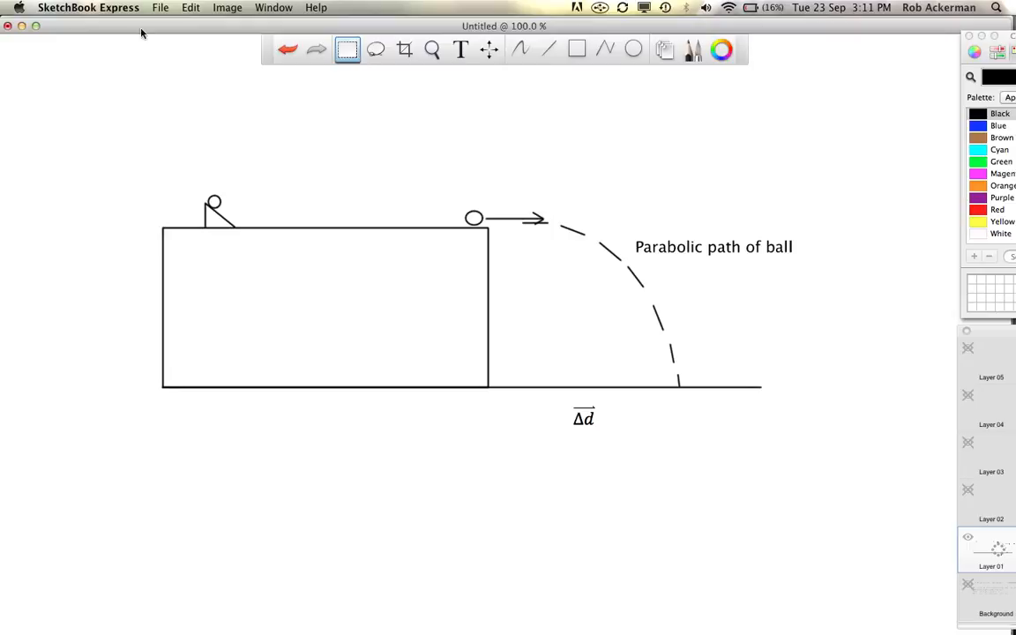
# - Capture a screenshot of the whole labelled projectile drawing and switch to Word
pyautogui.click(159, 8)
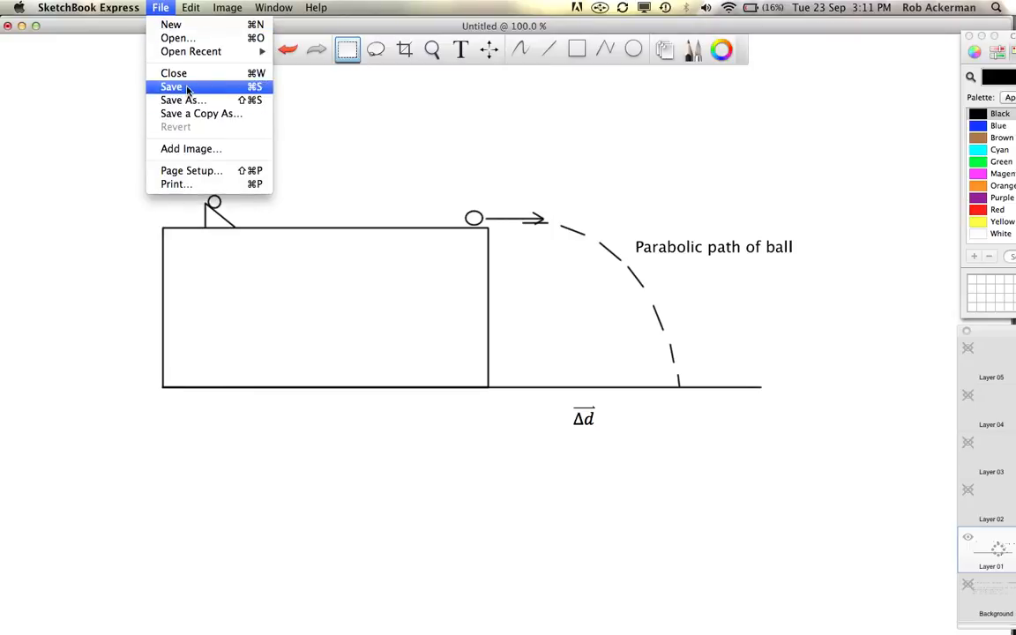
pyautogui.click(163, 7)
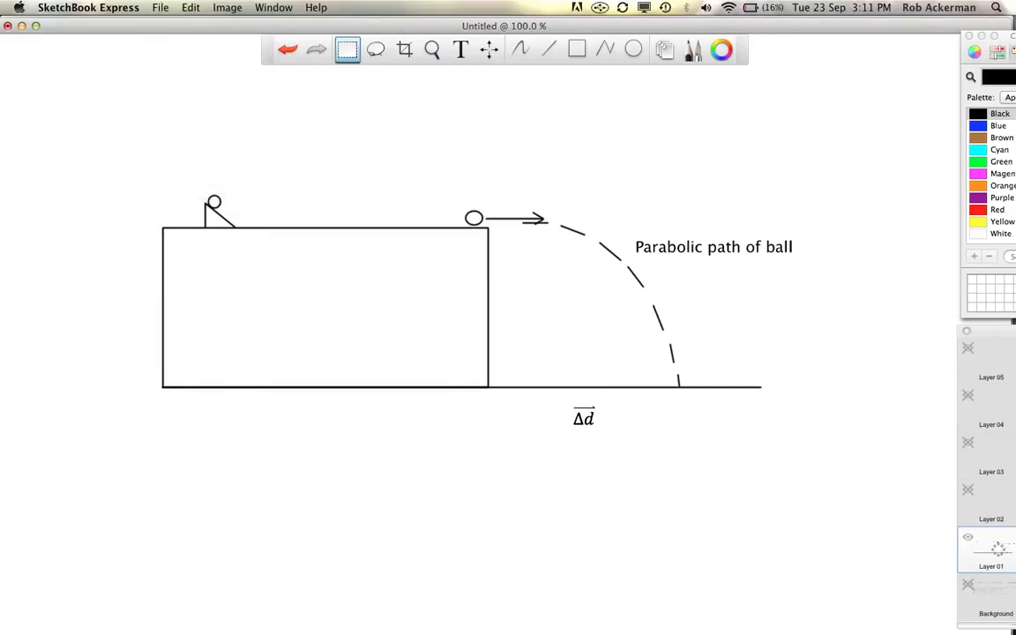
pyautogui.moveTo(126, 141)
pyautogui.mouseDown()
pyautogui.moveTo(514, 353)
pyautogui.moveTo(849, 478)
pyautogui.mouseUp()
pyautogui.press('super+Tab')
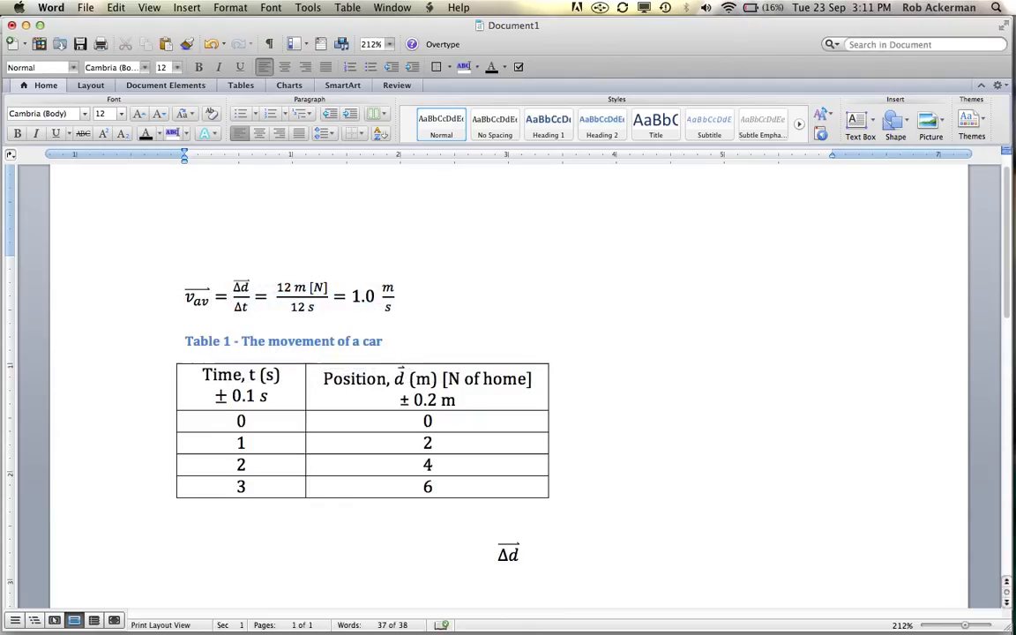
# - Insert the desktop picture "Screen Shot 2014-09-23 at 3.11.19 PM" of the drawing between the table and the Δd equation
pyautogui.click(928, 128)
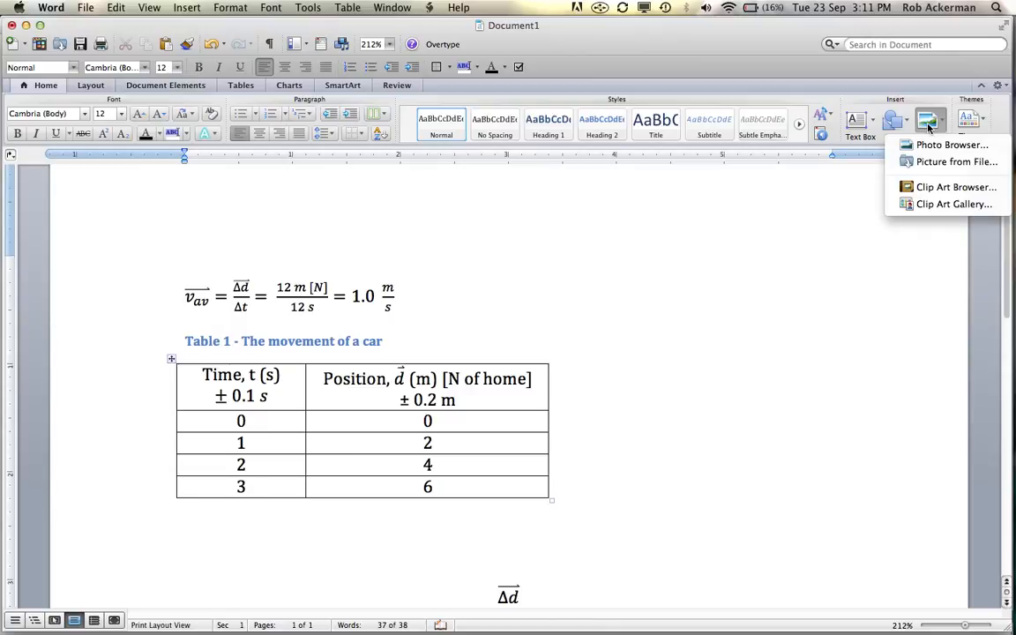
pyautogui.click(904, 161)
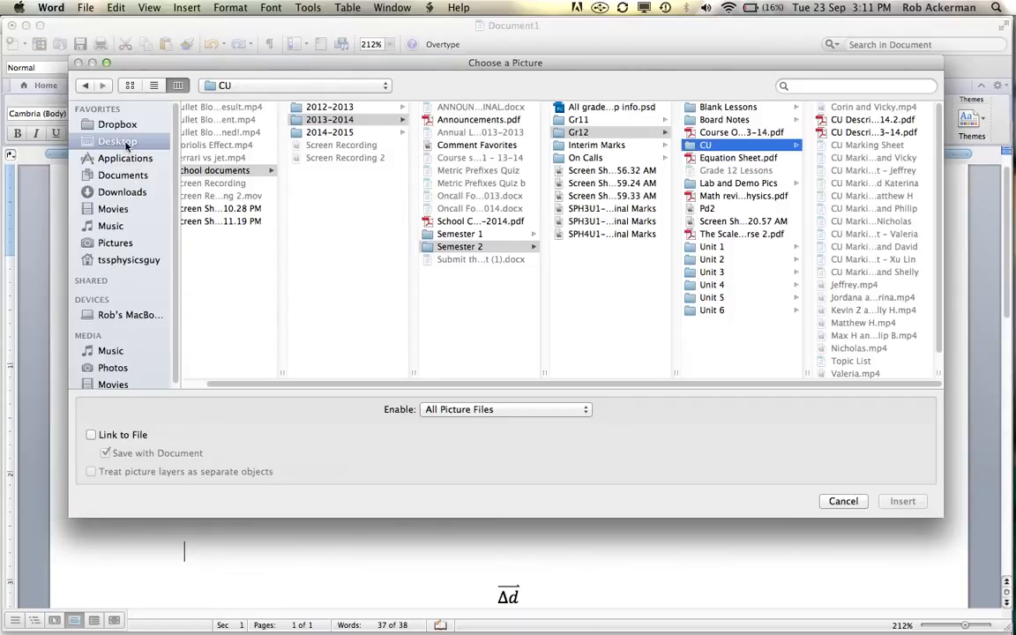
pyautogui.click(119, 143)
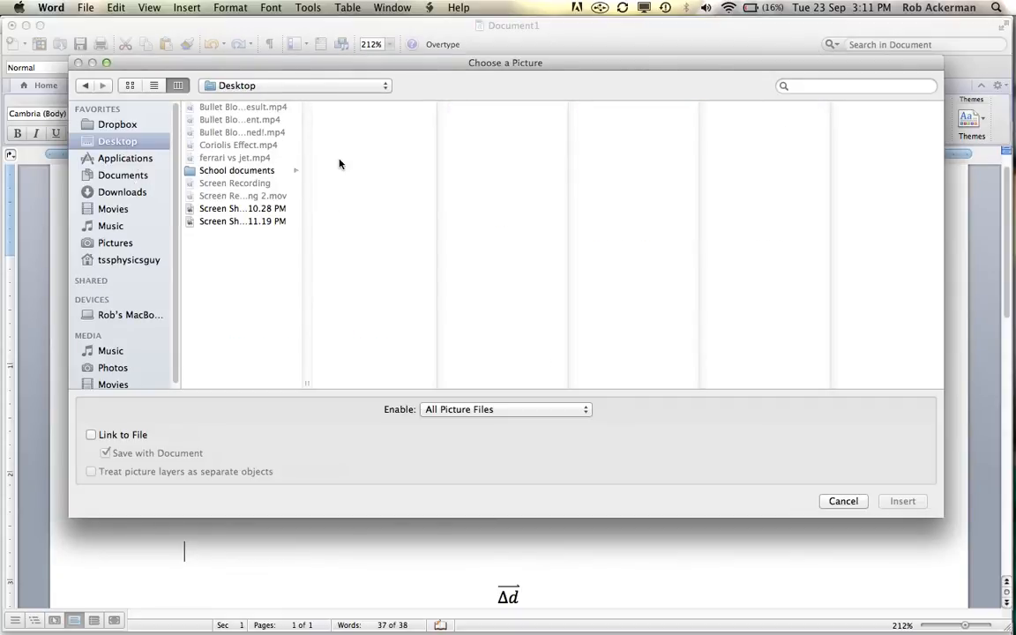
pyautogui.click(247, 212)
pyautogui.press('Down')
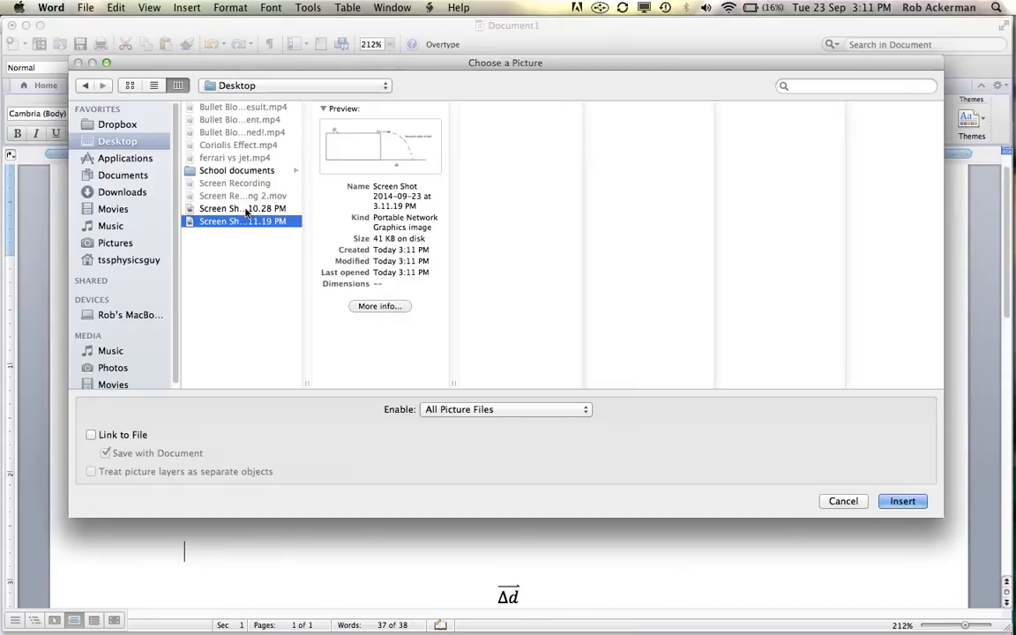
pyautogui.press('Escape')
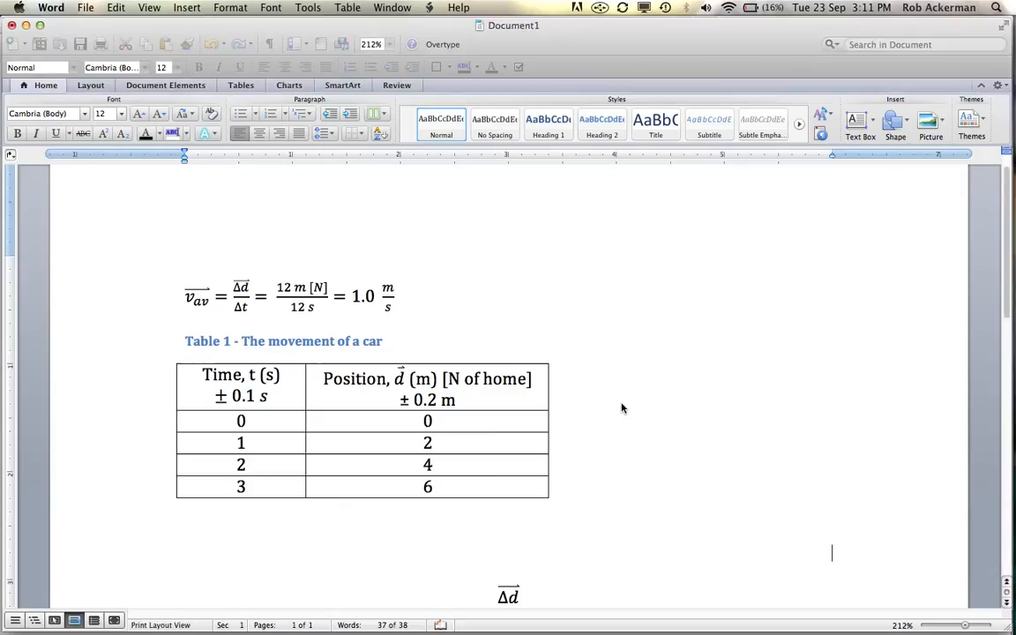
# - Review the inserted drawing with the page zoomed out to 73%, deselect the picture and switch back to SketchBook Express
pyautogui.scroll(-5, 621, 407)
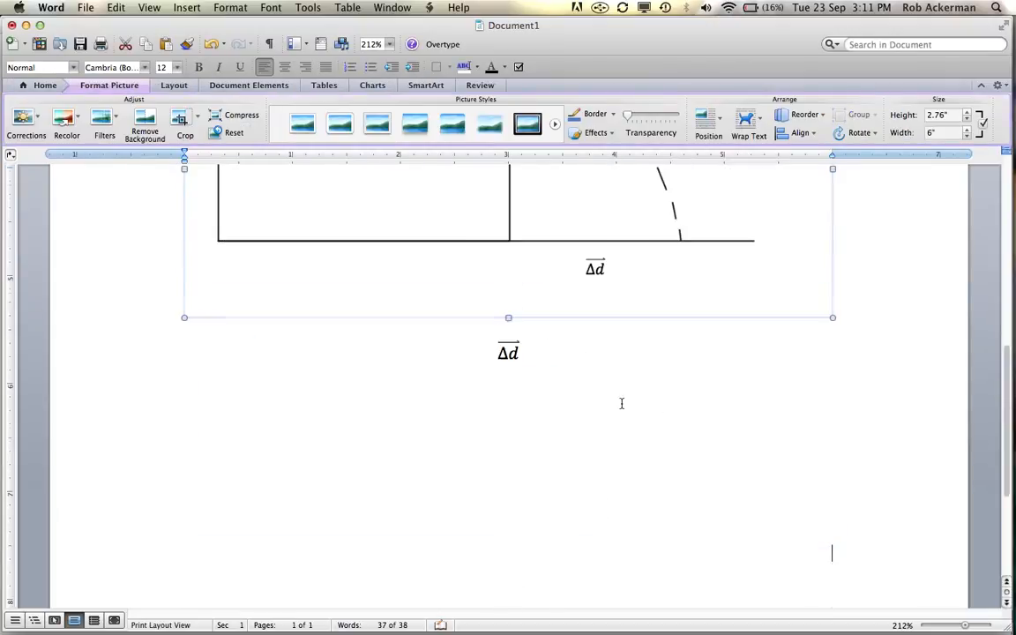
pyautogui.scroll(3, 621, 404)
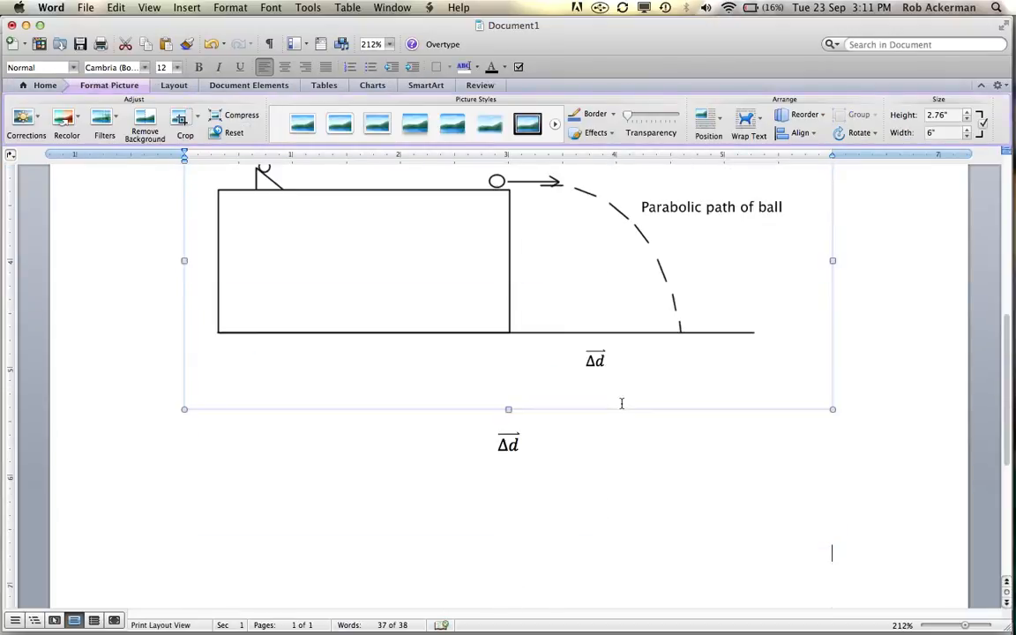
pyautogui.click(948, 626)
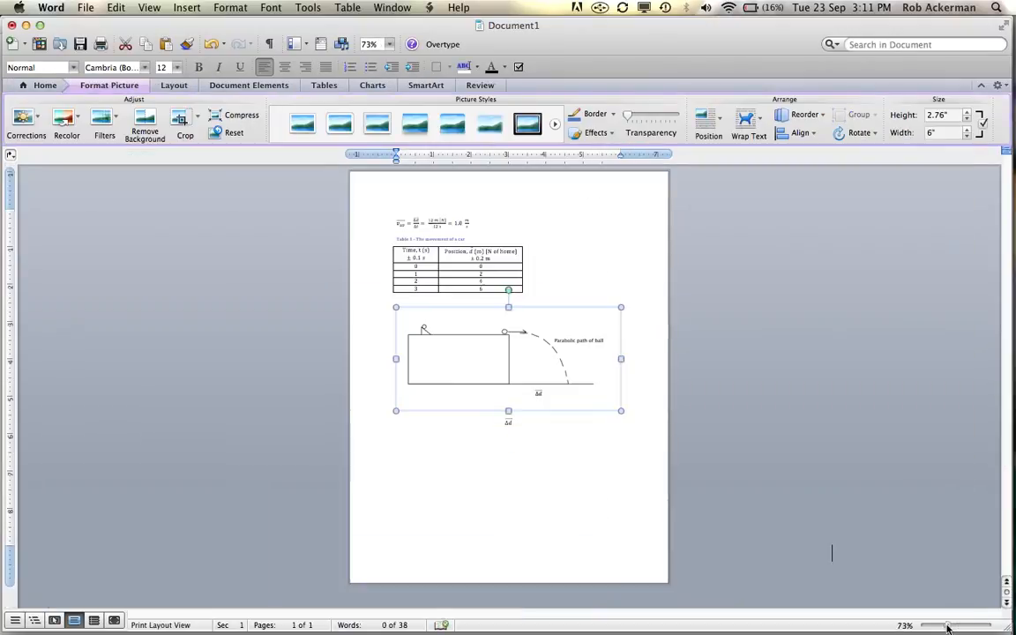
pyautogui.click(618, 245)
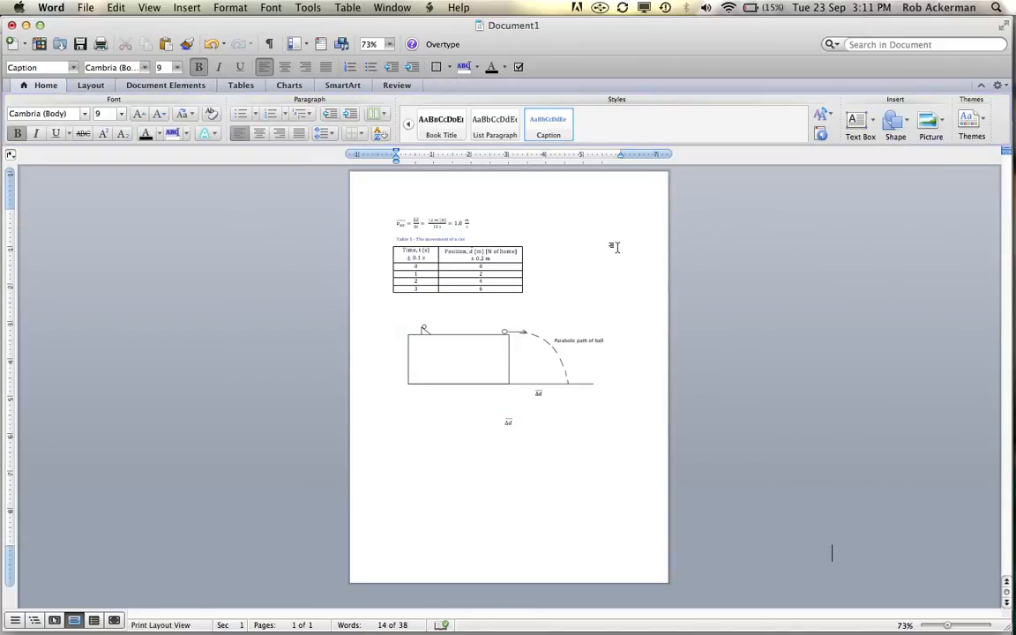
pyautogui.press('super+Tab')
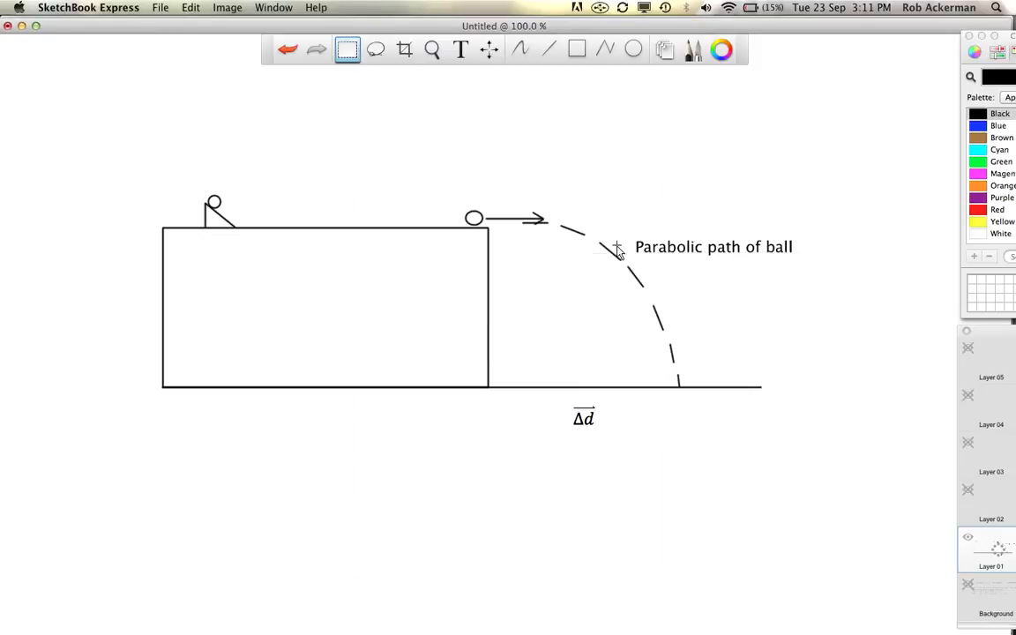